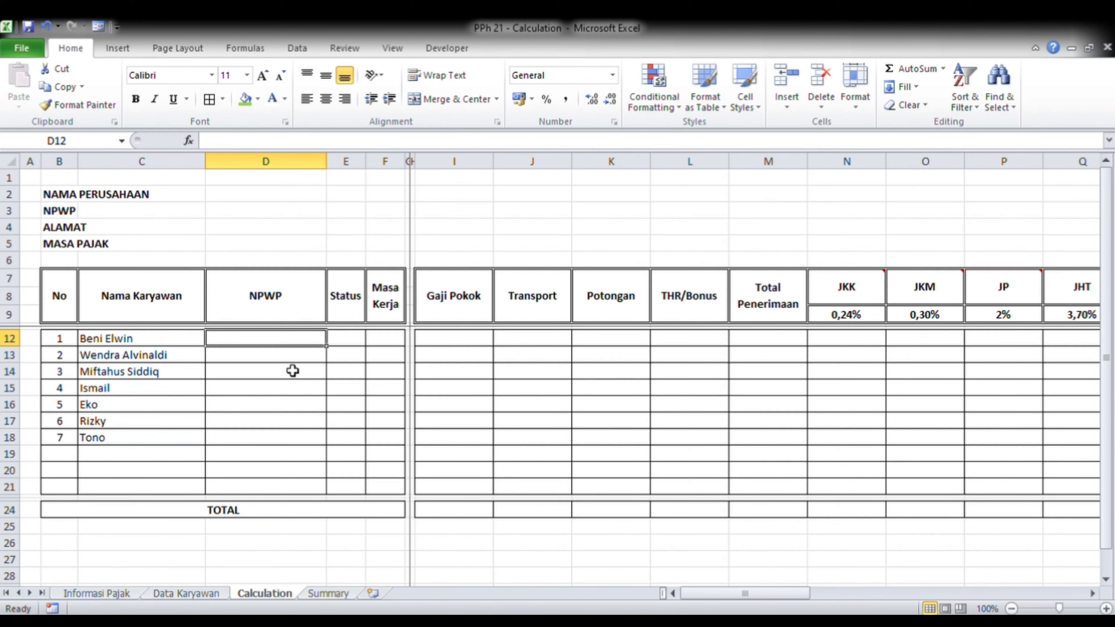
Step: Examine the empty NPWP, Status and Masa Kerja columns on the Calculation sheet against the matching employee data on the Data Karyawan sheet
key(Right)
key(Right)
key(Right)
key(Right)
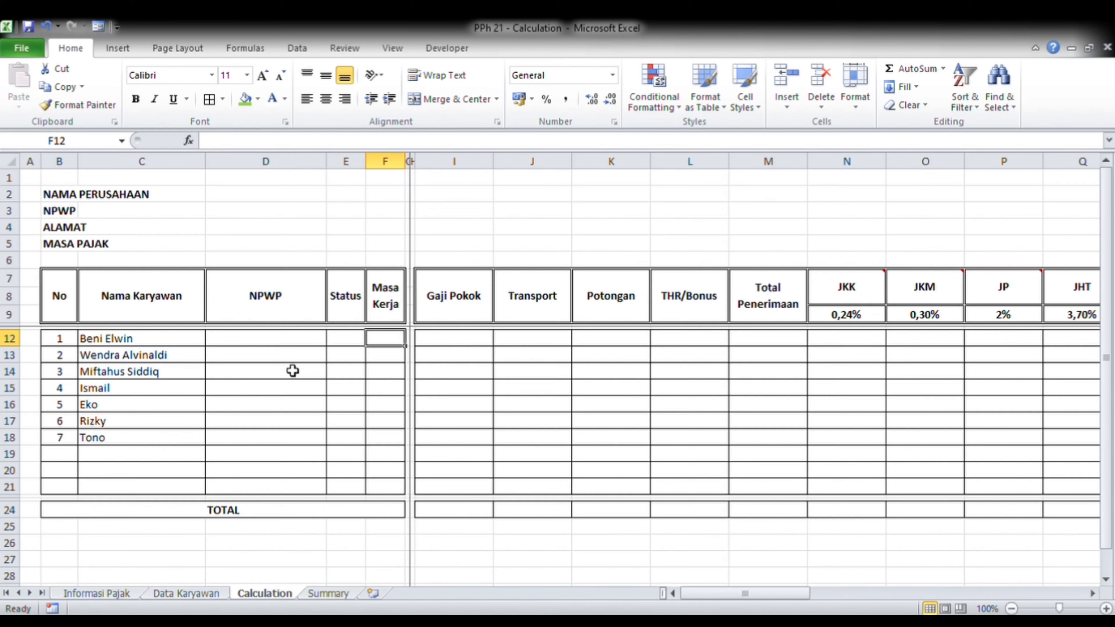
key(Right)
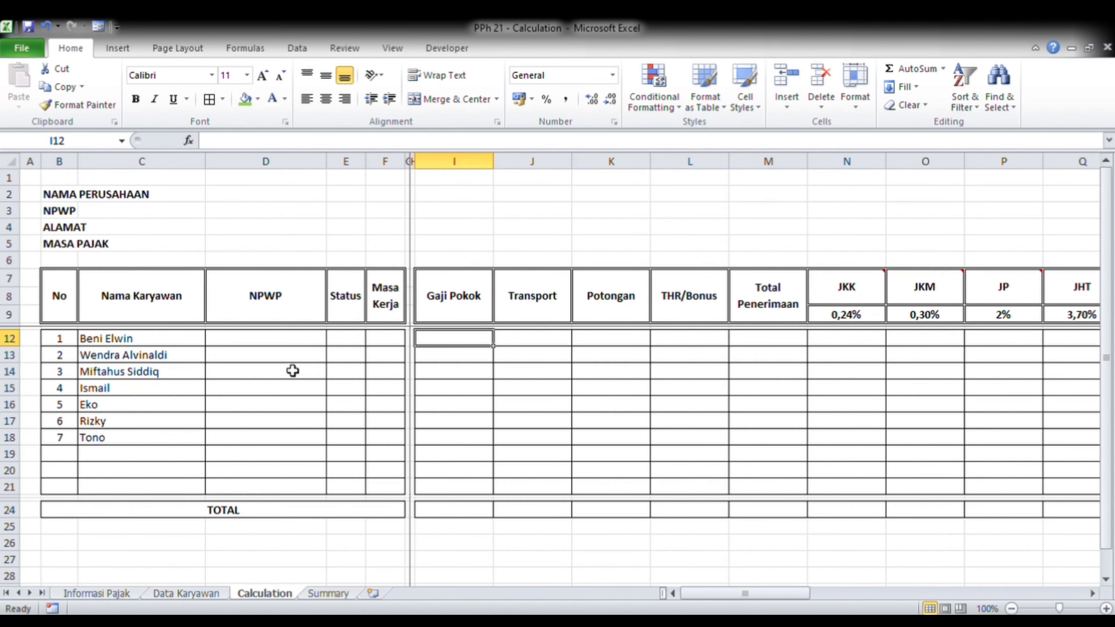
key(Left)
key(Left)
key(Left)
key(Left)
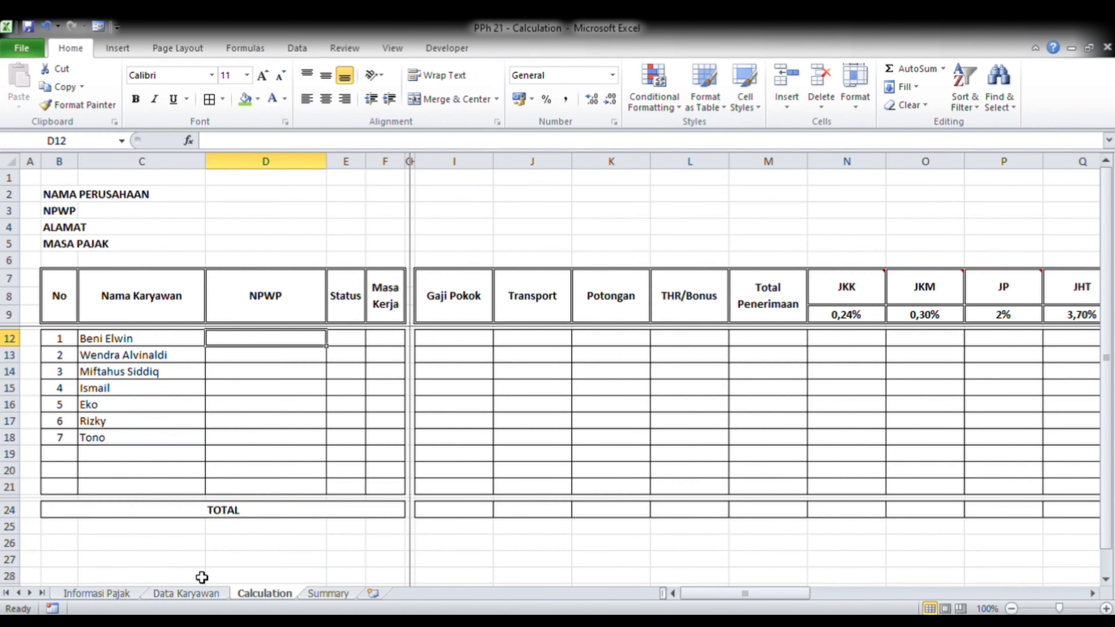
click(195, 595)
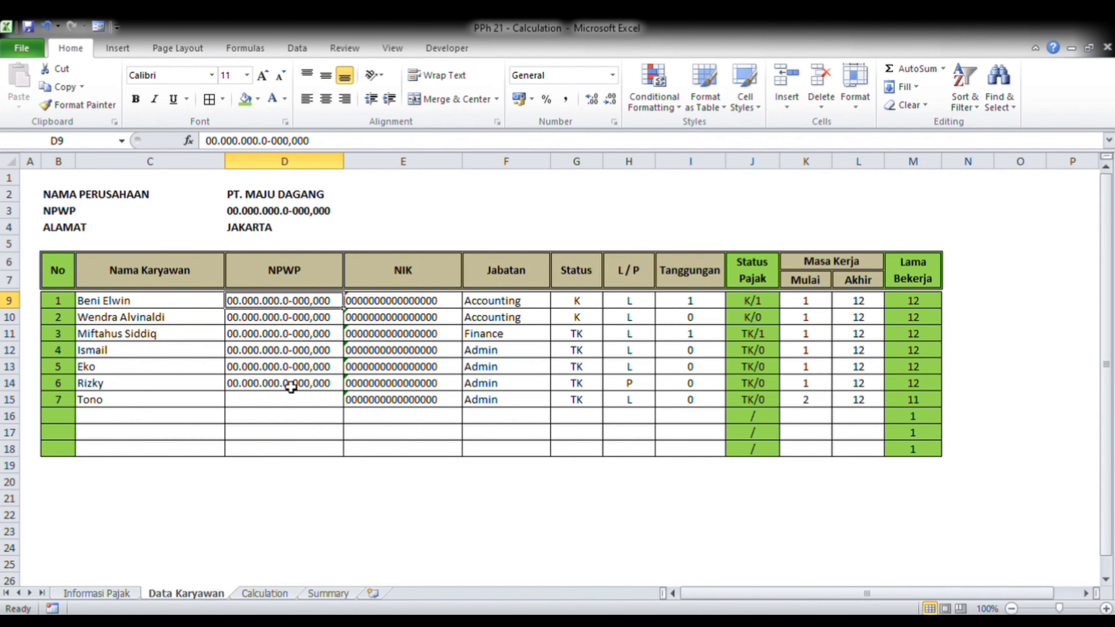
click(280, 399)
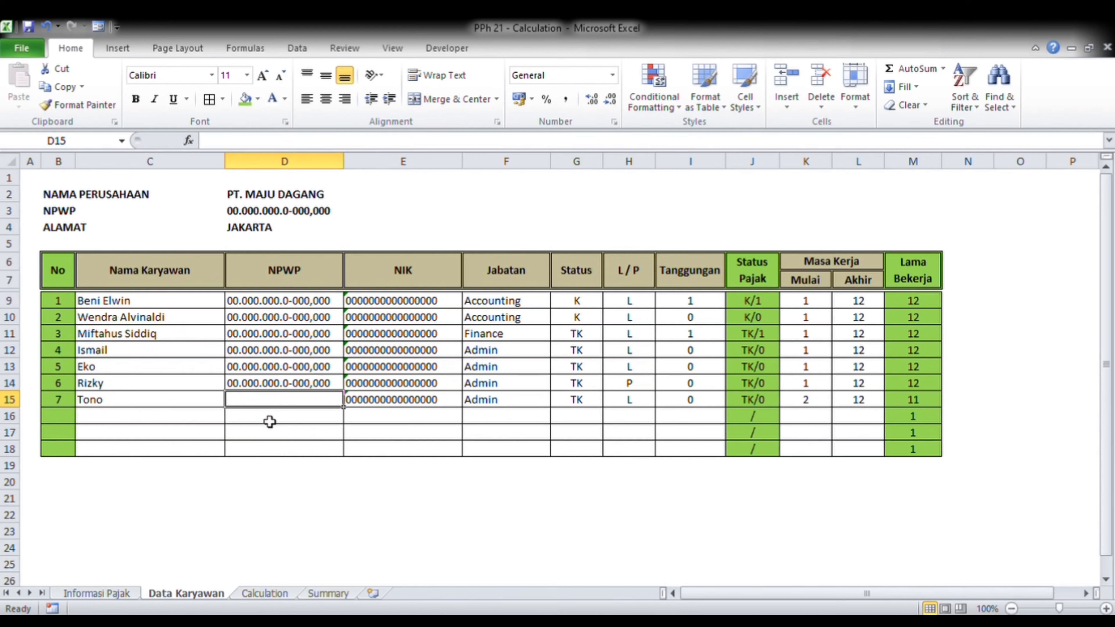
click(264, 593)
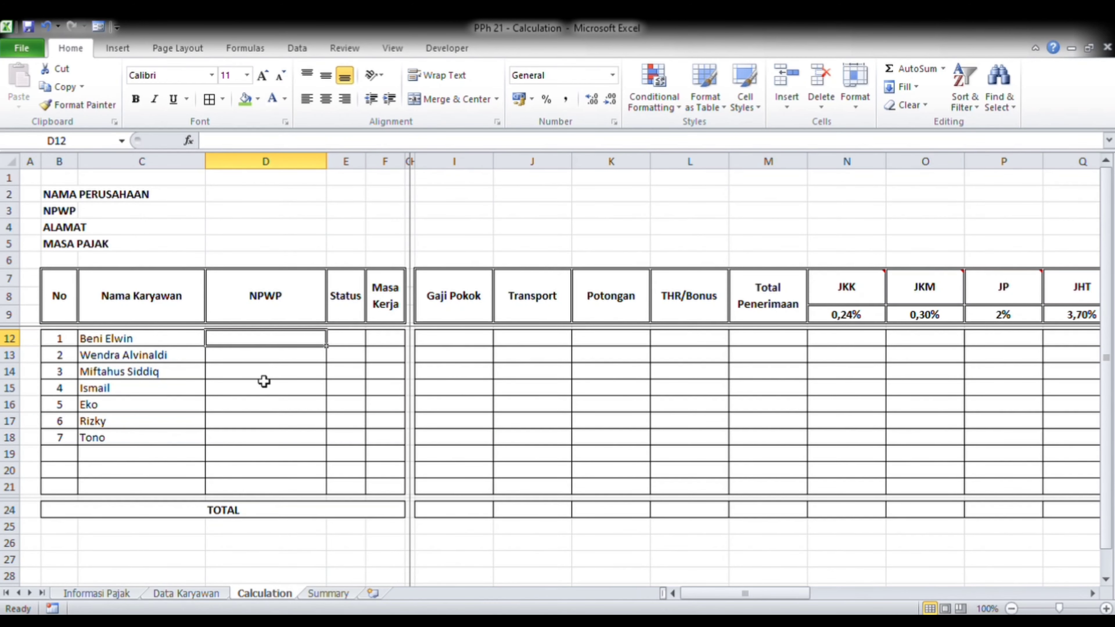
click(204, 591)
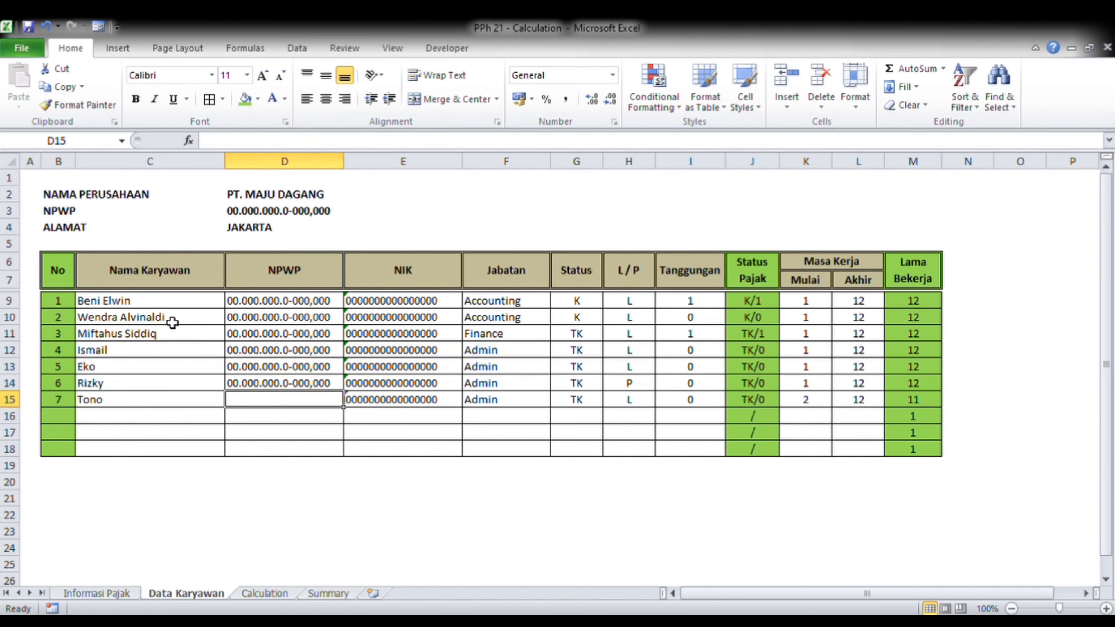
click(262, 593)
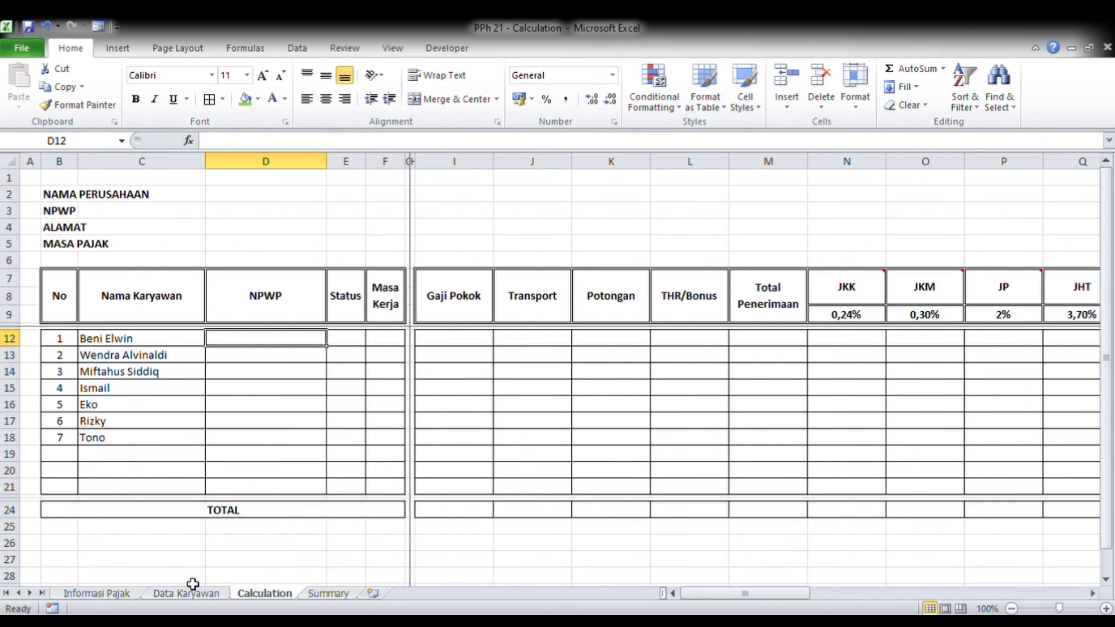
Step: On the Data Karyawan sheet, name the range from the Nama Karyawan header C6 down to the last sheet row Nama_Karyawan
click(177, 592)
click(274, 286)
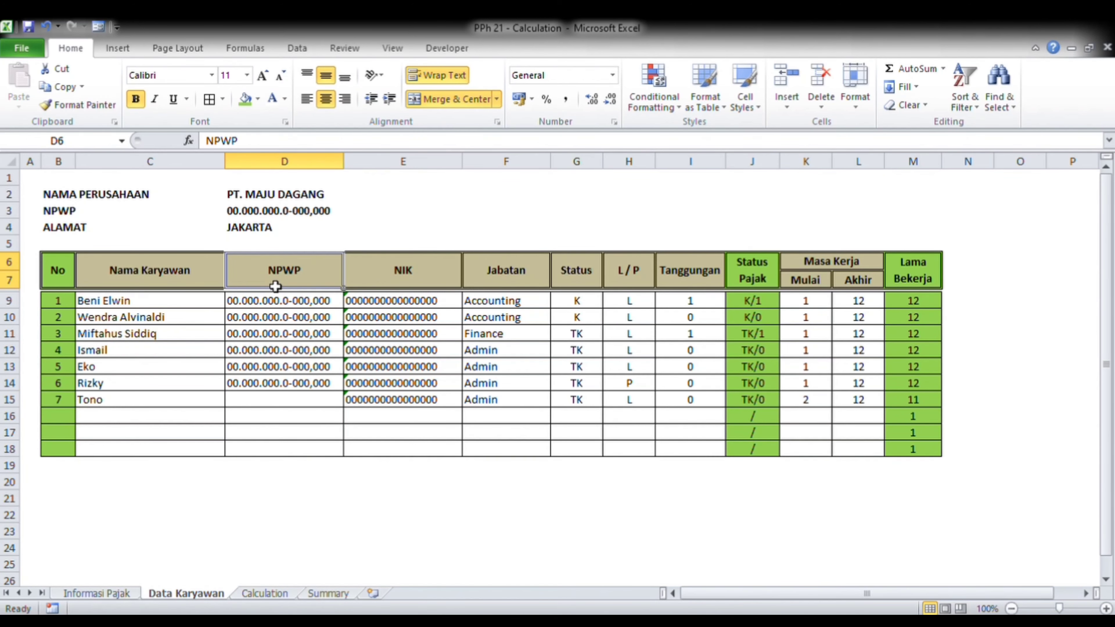
key(Left)
key(Left)
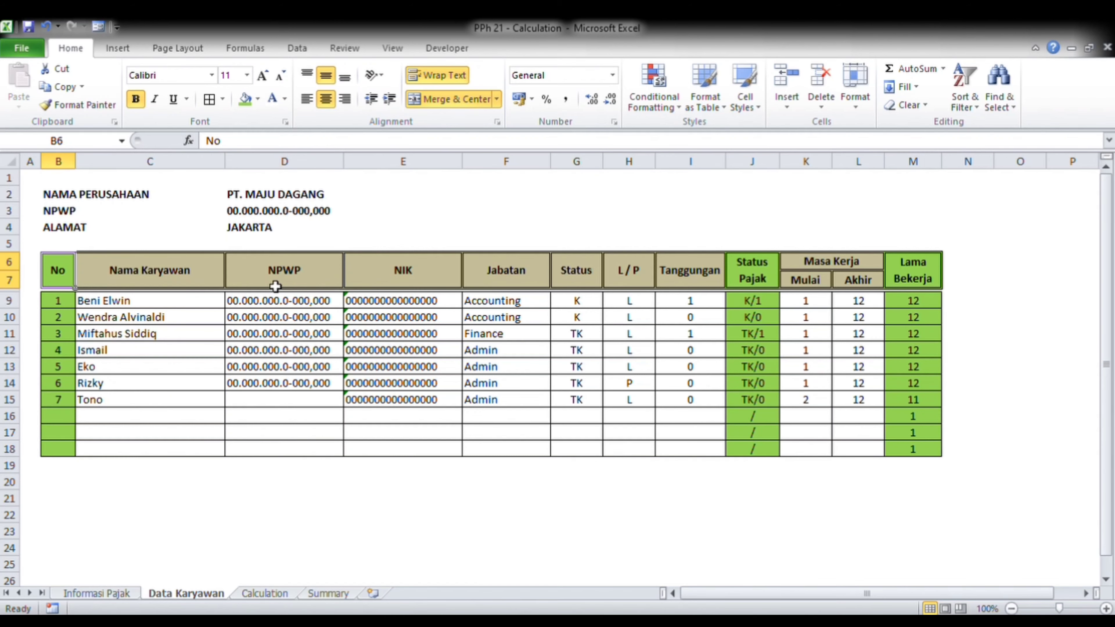
key(Right)
key(Right)
key(Left)
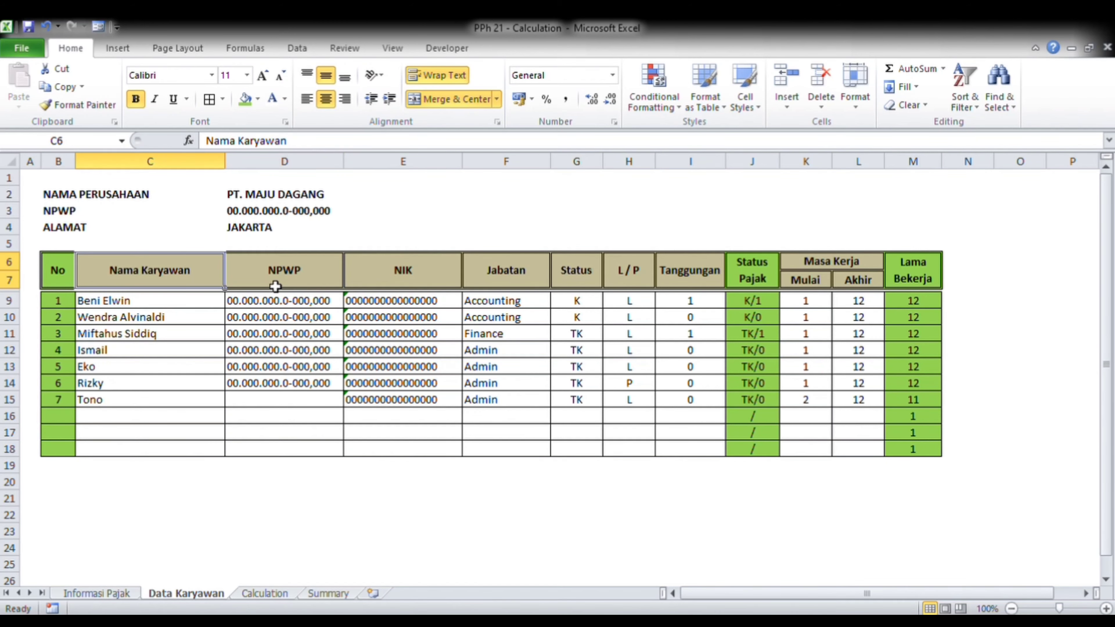
key(ctrl+shift+Down)
key(ctrl+shift+Down)
key(ctrl+shift+Down)
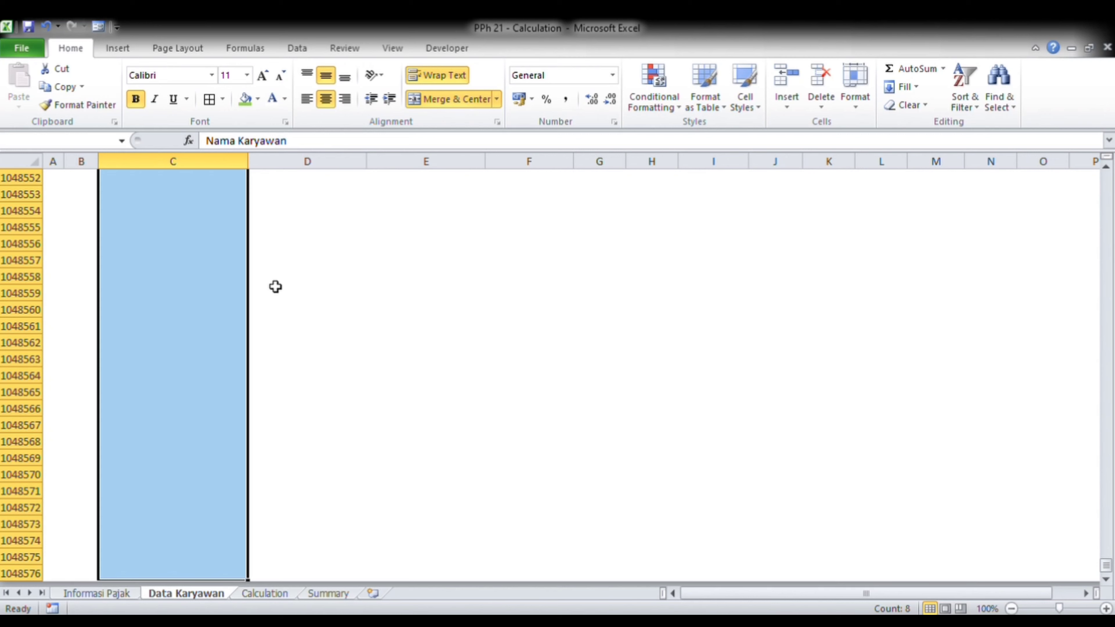
click(78, 145)
text(Nama_Karyawan)
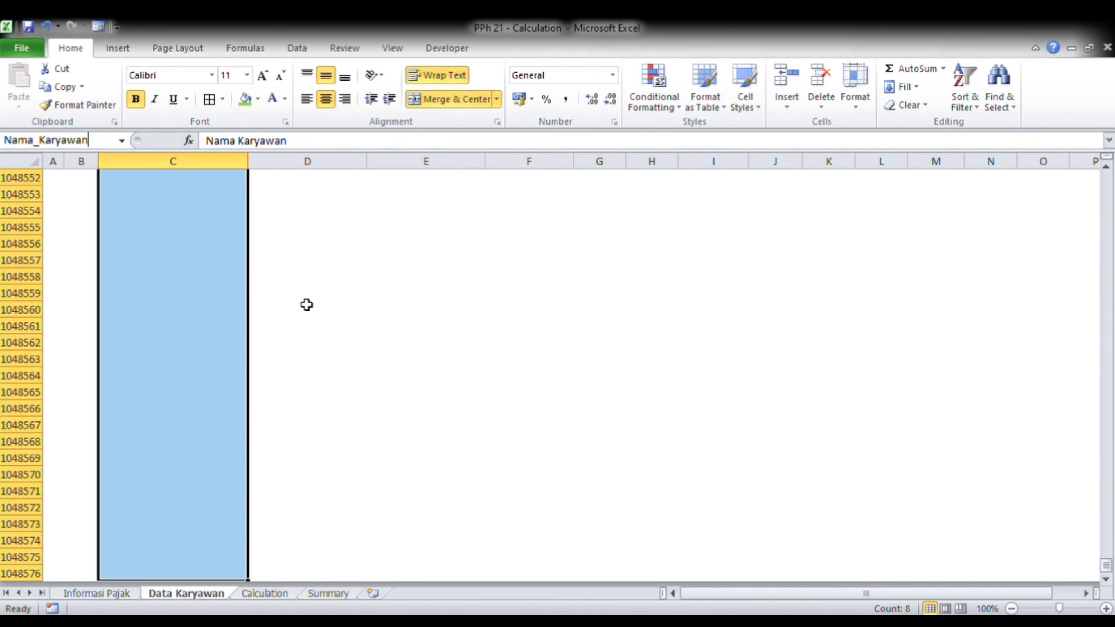
key(Return)
Step: Name the range from the NPWP header D6 down to the last sheet row NPWP_Karyawan
drag(269, 273, 269, 300)
key(ctrl+shift+Down)
key(ctrl+shift+Down)
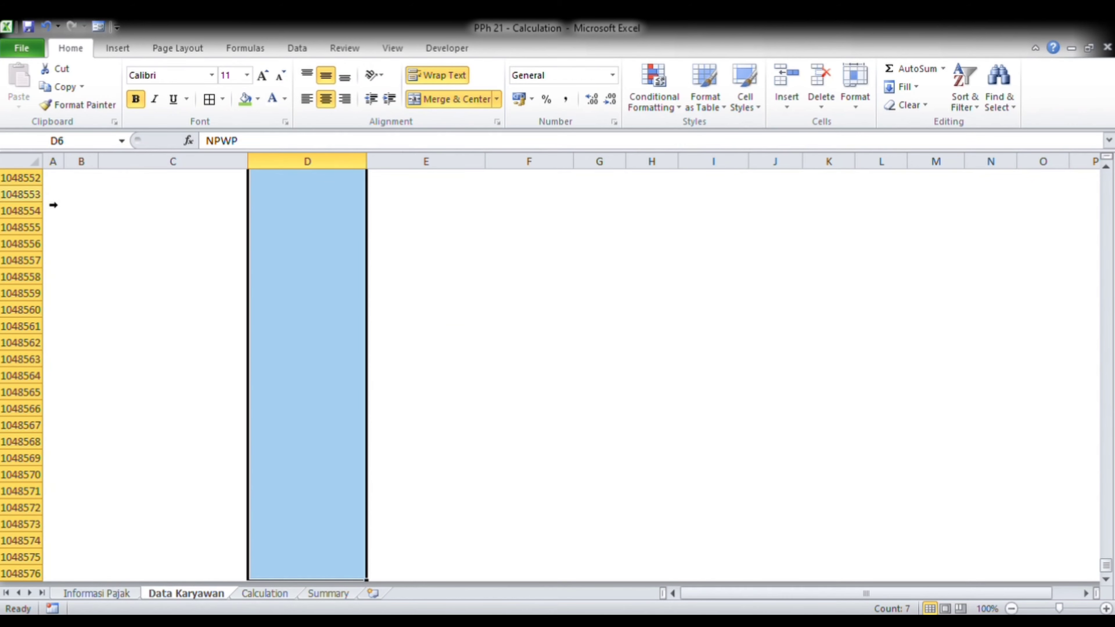
click(90, 154)
text(NPWP_Karyawan)
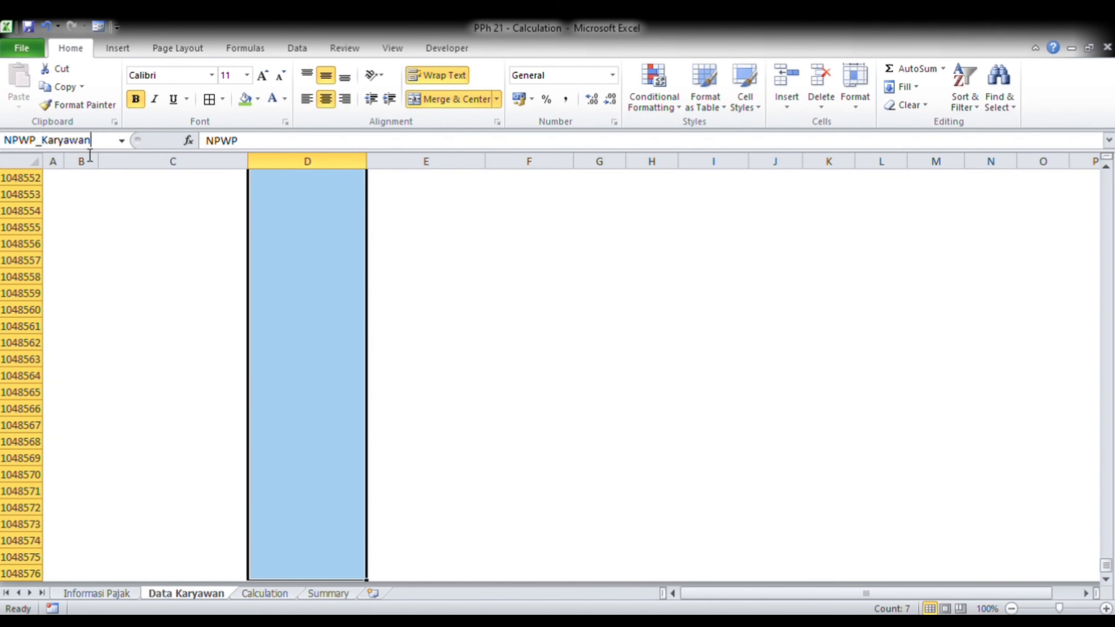
key(Return)
Step: Name the range from the Status Pajak header J6 down to the last sheet row Status_Karyawan
key(Right)
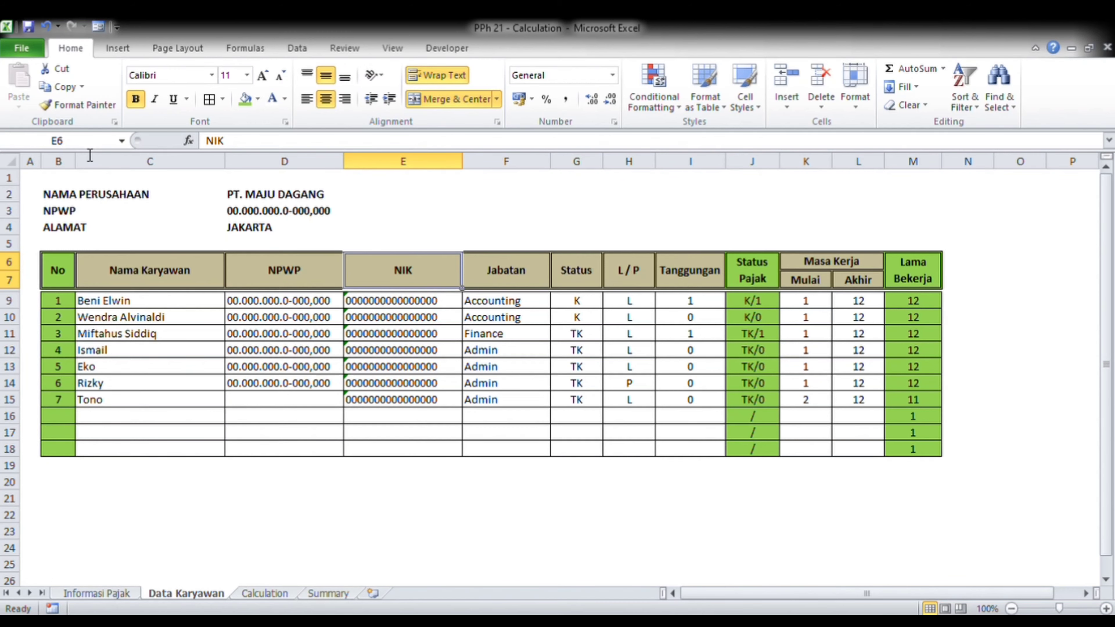
click(265, 593)
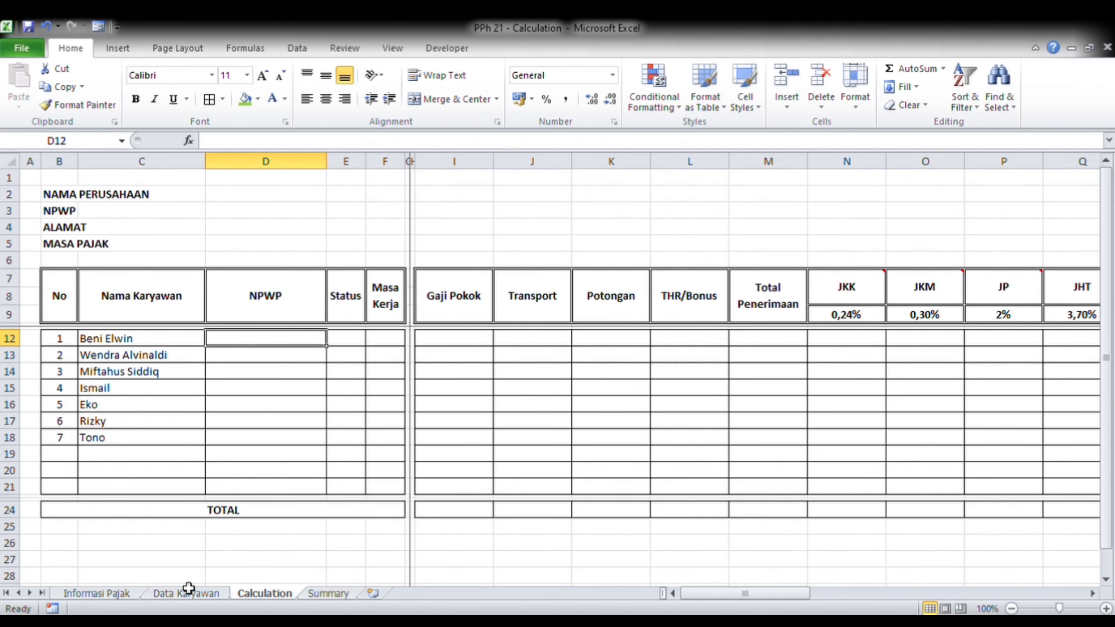
click(176, 593)
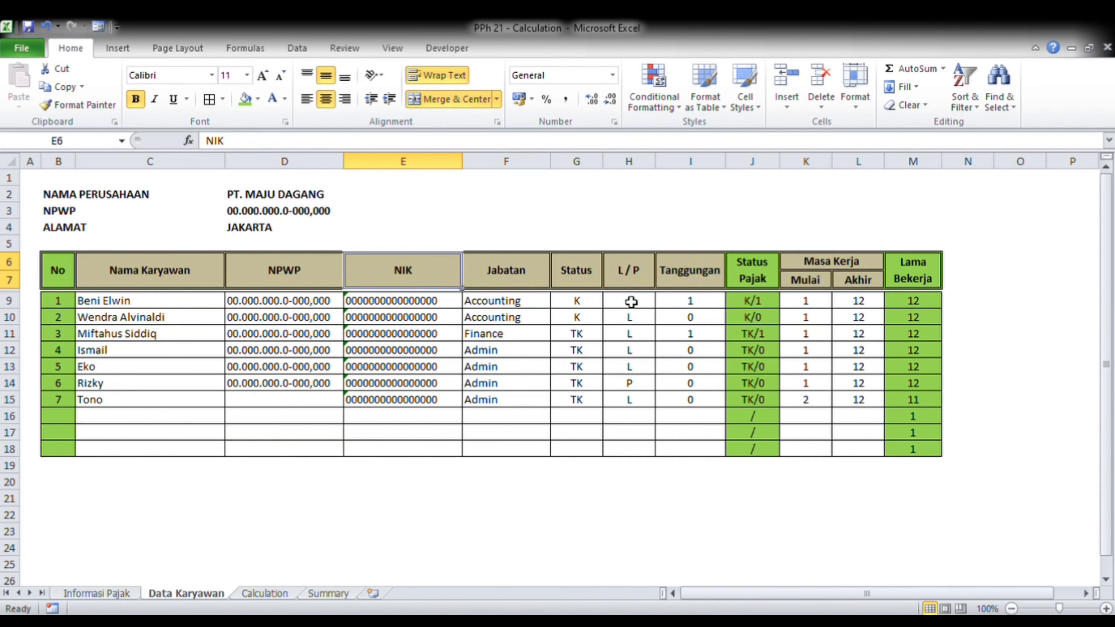
click(760, 284)
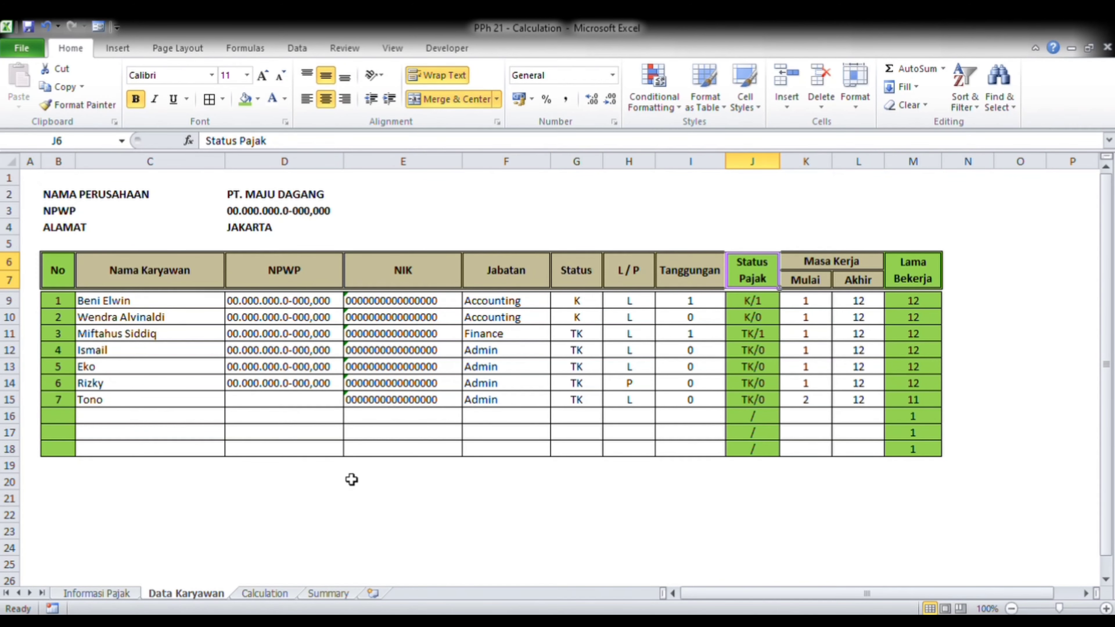
key(shift+Down)
key(ctrl+shift+Down)
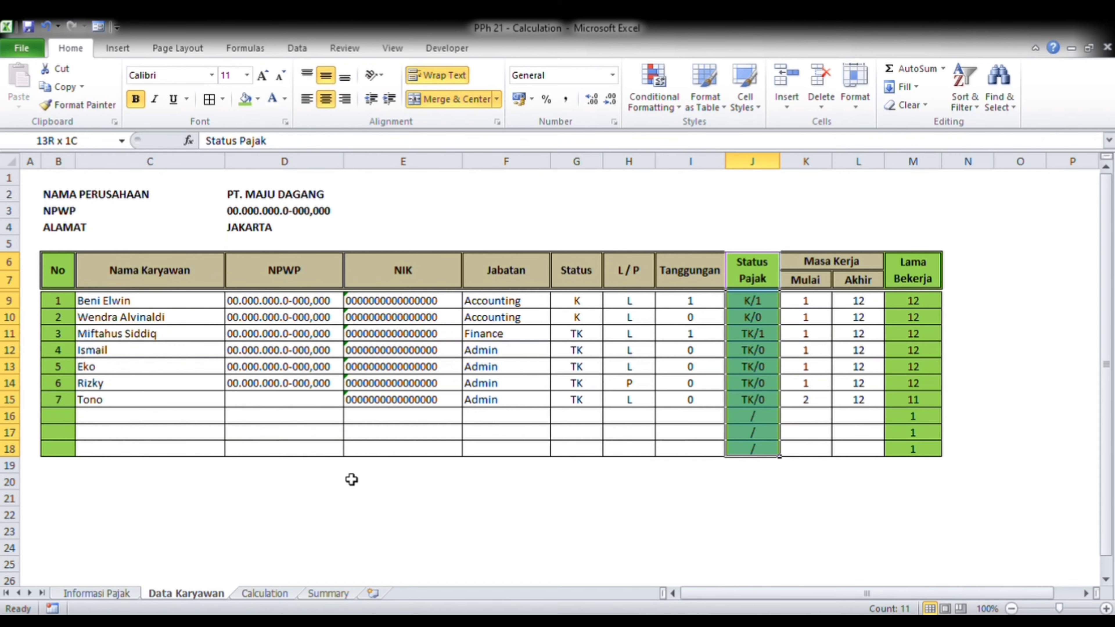
key(ctrl+shift+Down)
click(69, 141)
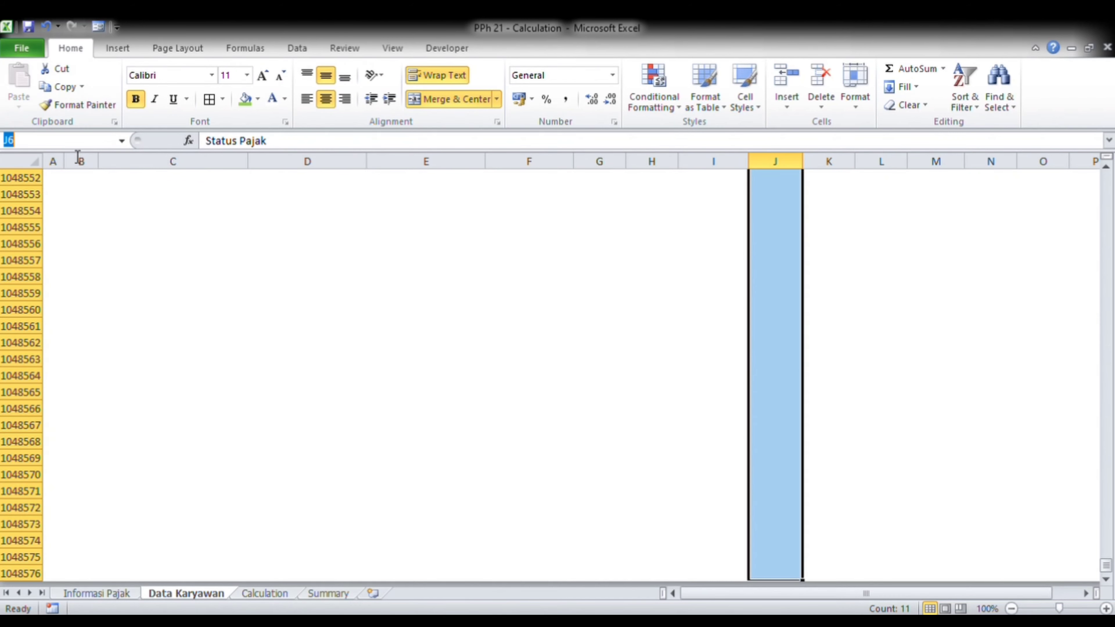
text(Status_Karyawan)
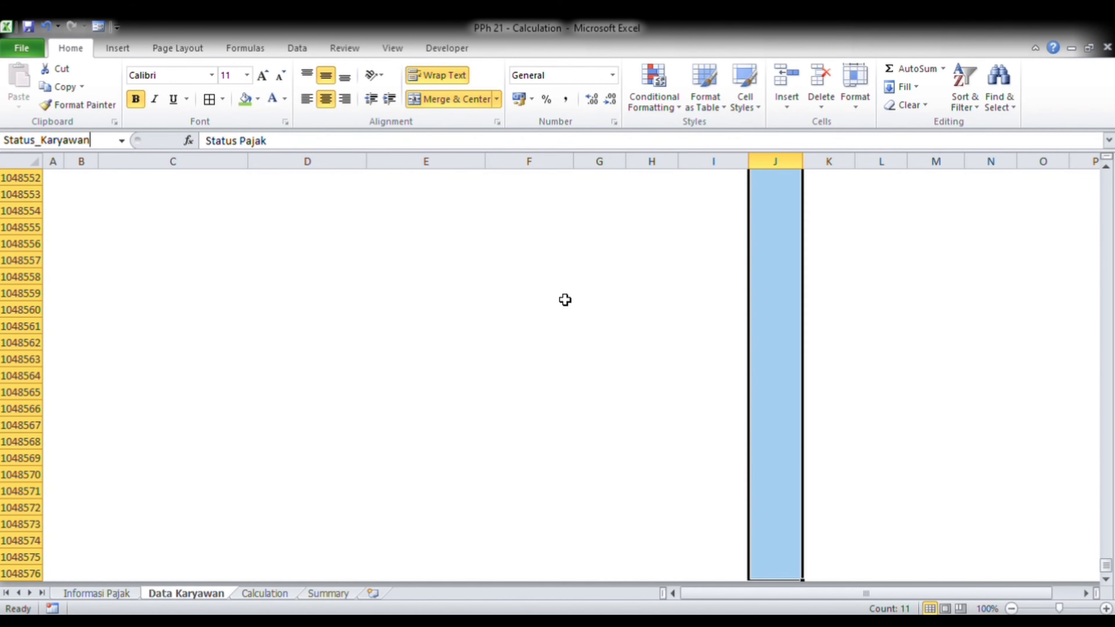
key(Return)
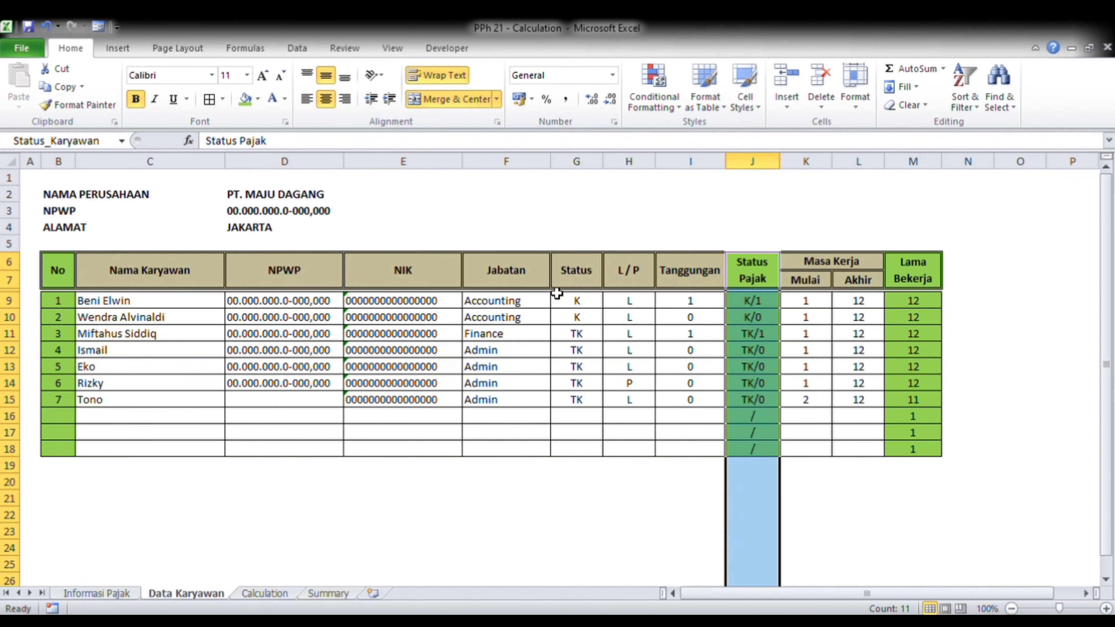
Step: Name the range from the Lama Bekerja header M6 down to the last sheet row MasaKerja_Karyawan
click(923, 276)
key(ctrl+shift+Down)
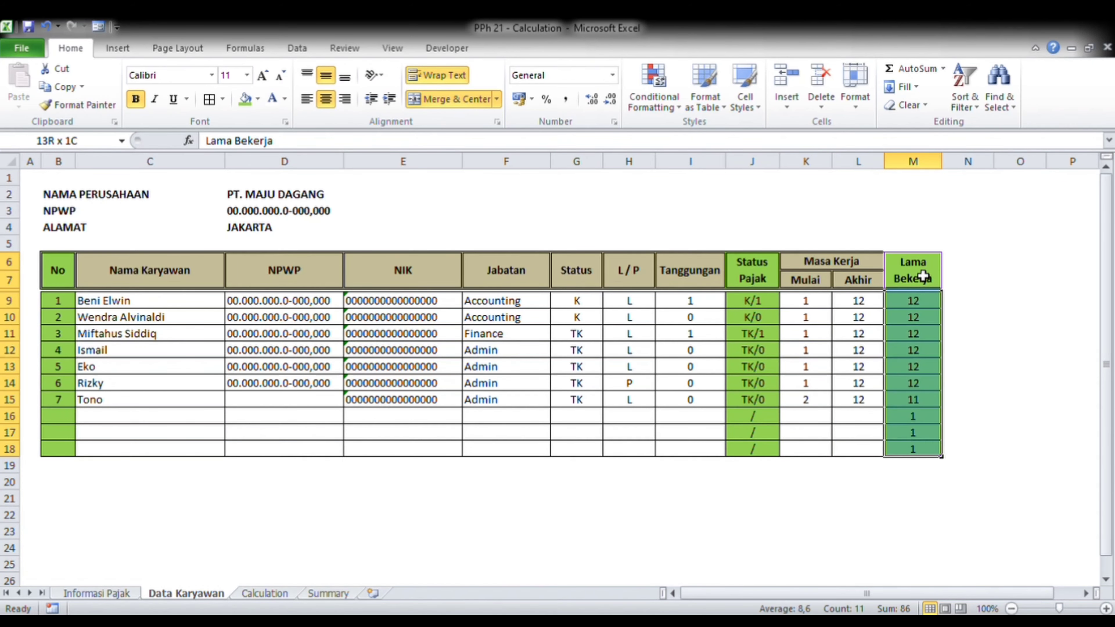
key(ctrl+shift+Down)
click(87, 154)
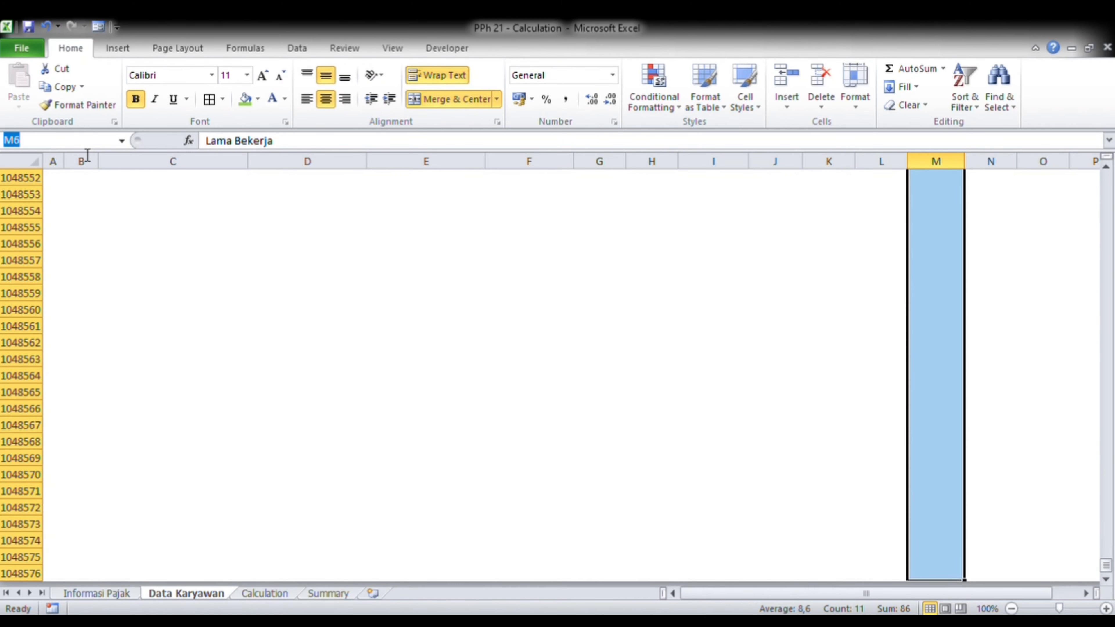
text(Msa)
key(BackSpace)
key(BackSpace)
text(asaKerja_Karyawan)
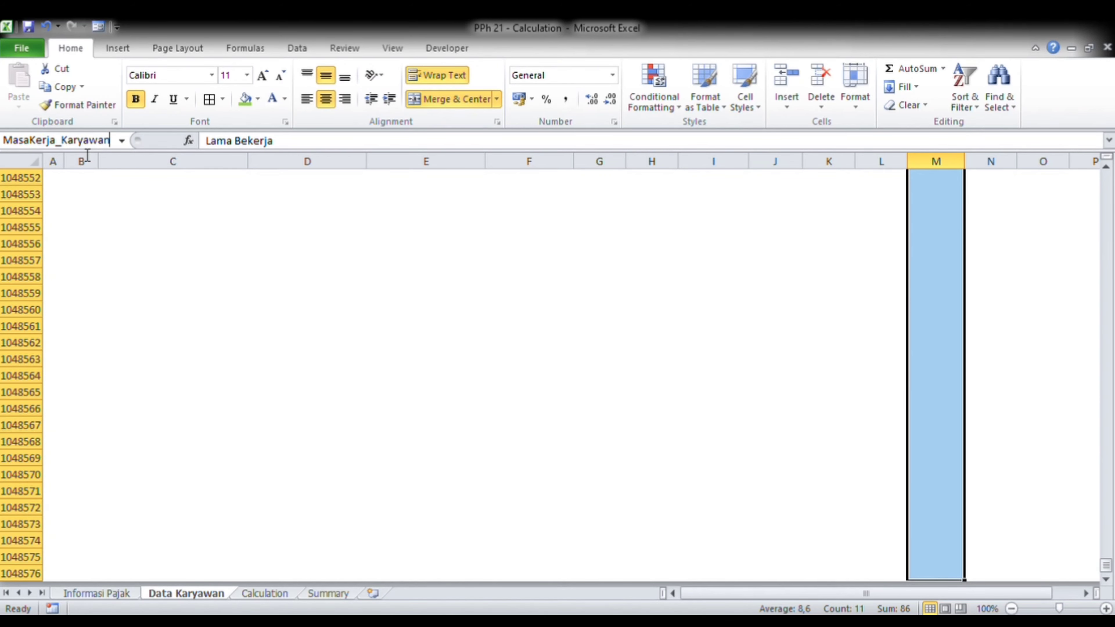
key(Return)
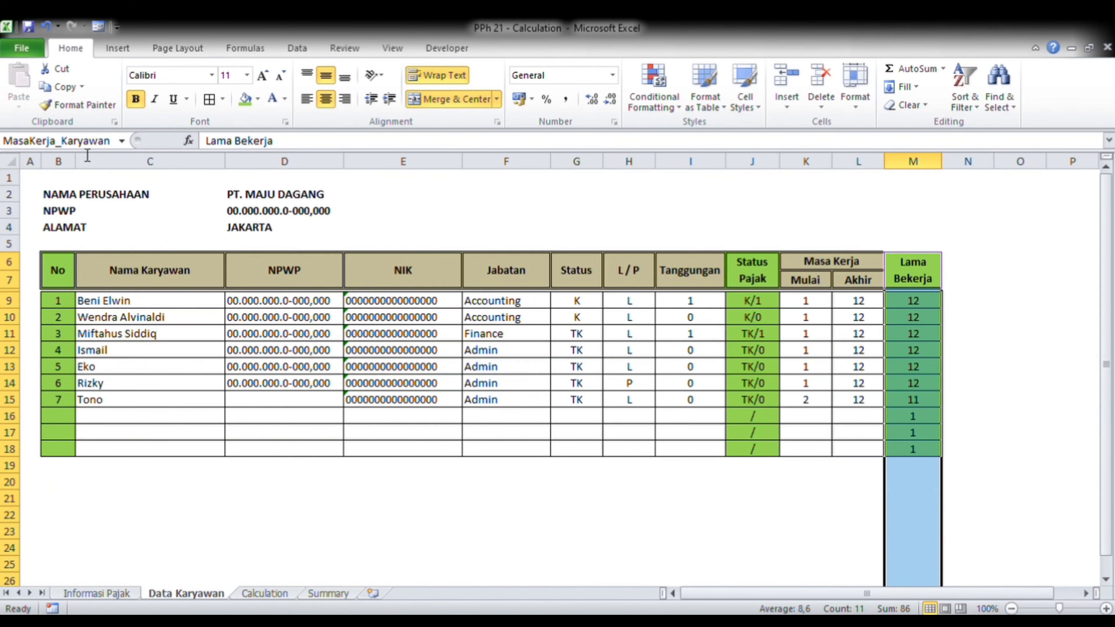
Step: Examine the Calculation sheet's column headers from Gaji Pokok through PKP Pembulan, including the PTKP column
click(281, 352)
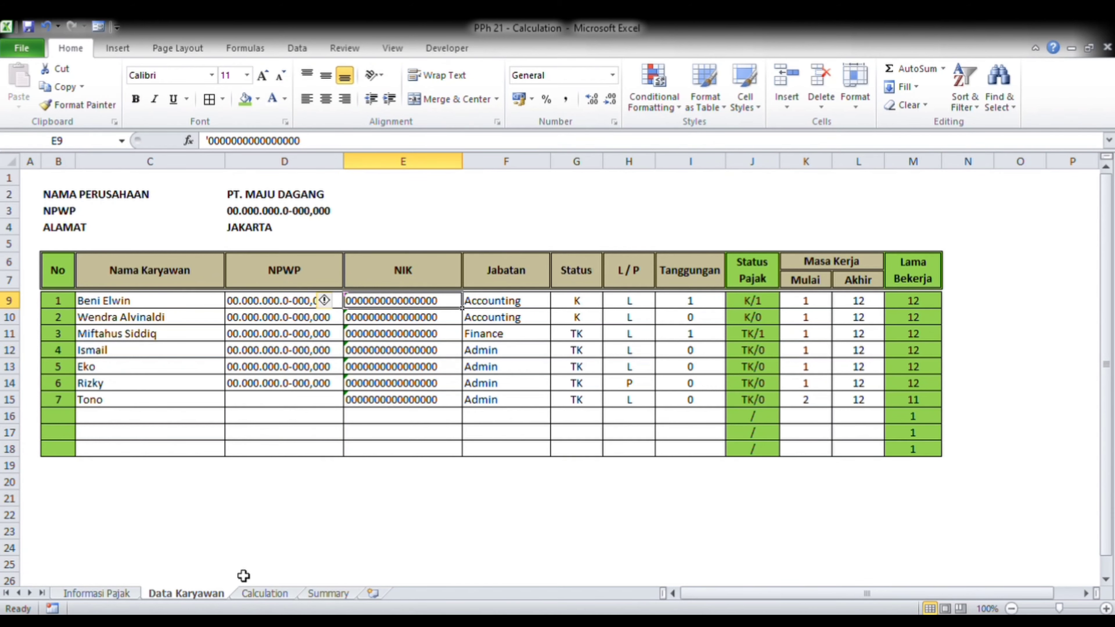
click(255, 595)
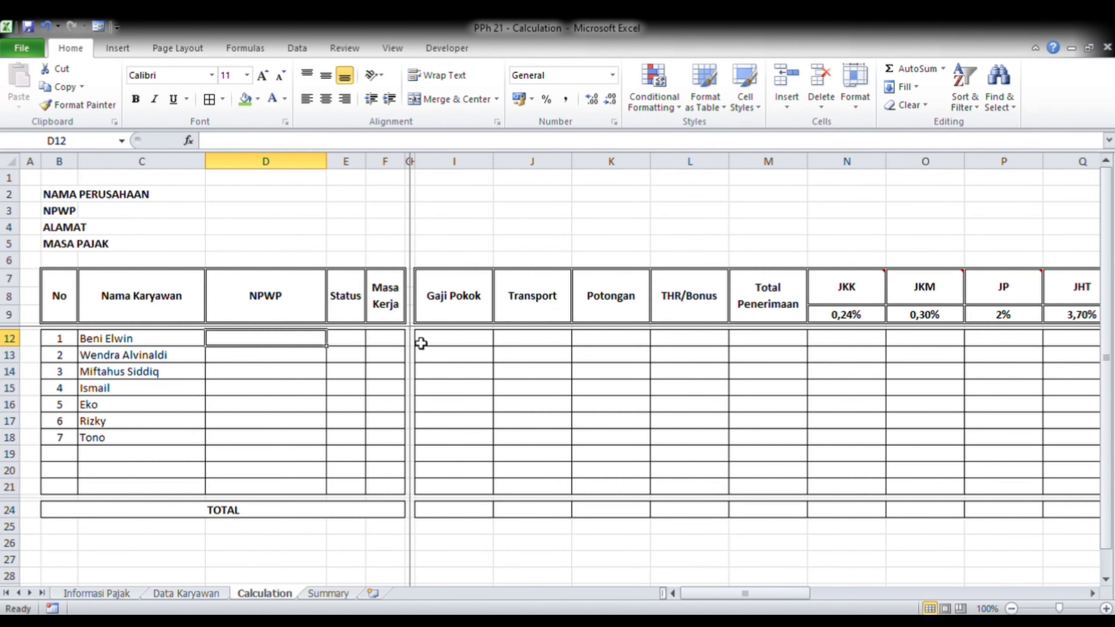
click(689, 306)
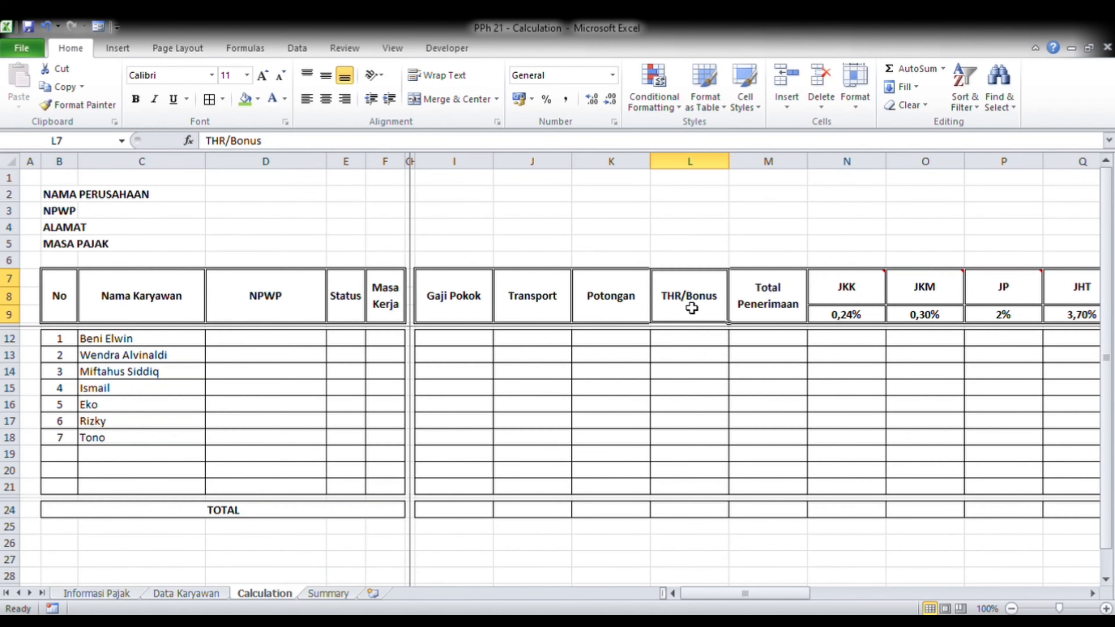
click(476, 313)
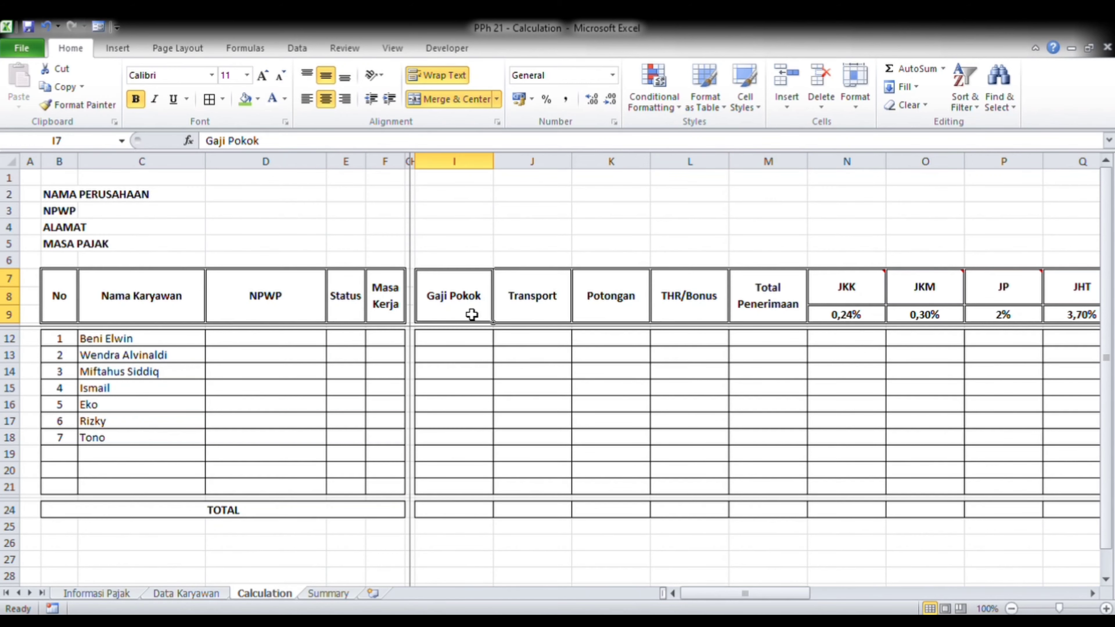
key(Right)
key(Right)
key(Right)
key(Right)
key(Right)
key(Right)
key(Right)
key(Right)
key(Right)
key(Right)
key(Right)
key(Right)
key(Right)
key(Right)
key(Right)
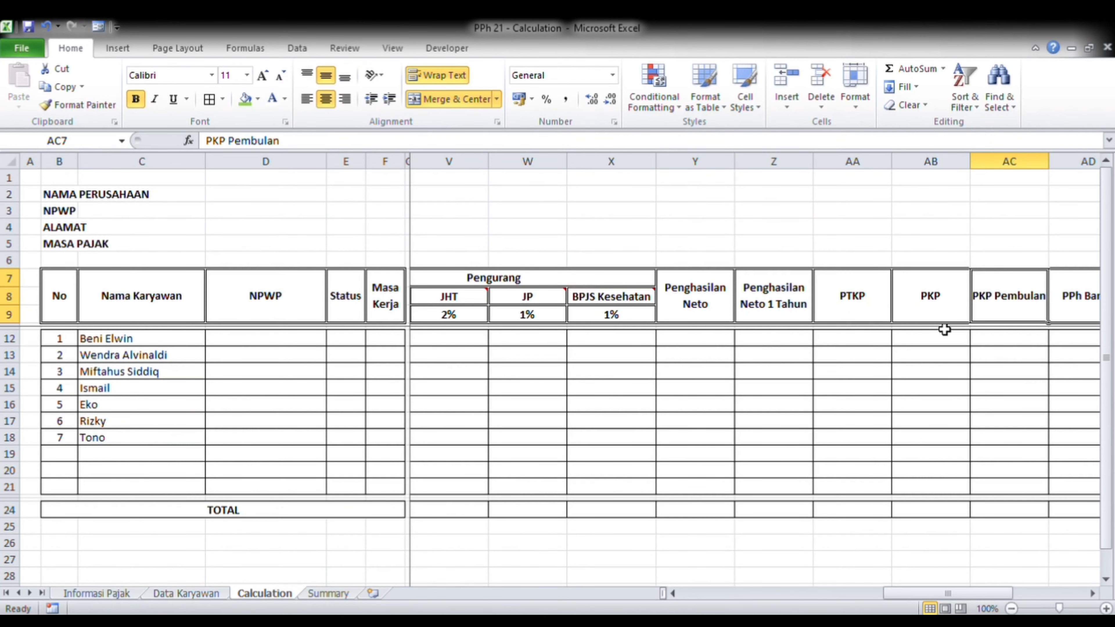
click(849, 311)
click(839, 344)
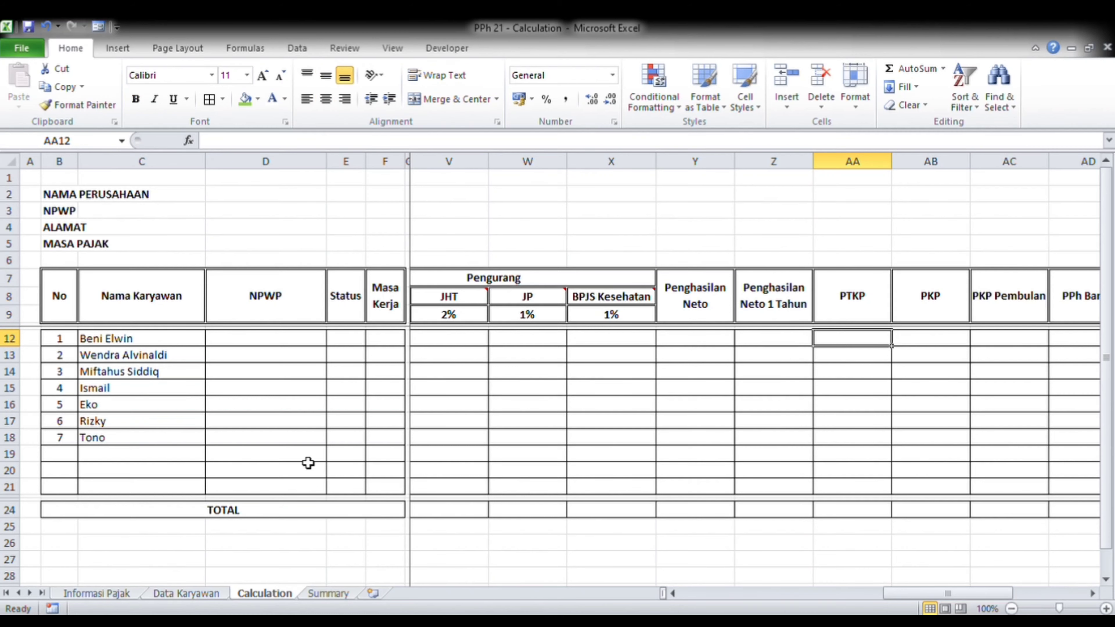
Step: On the Informasi Pajak sheet, name the range from the Ketarangan header B4 down to the last sheet row Kategori
click(109, 595)
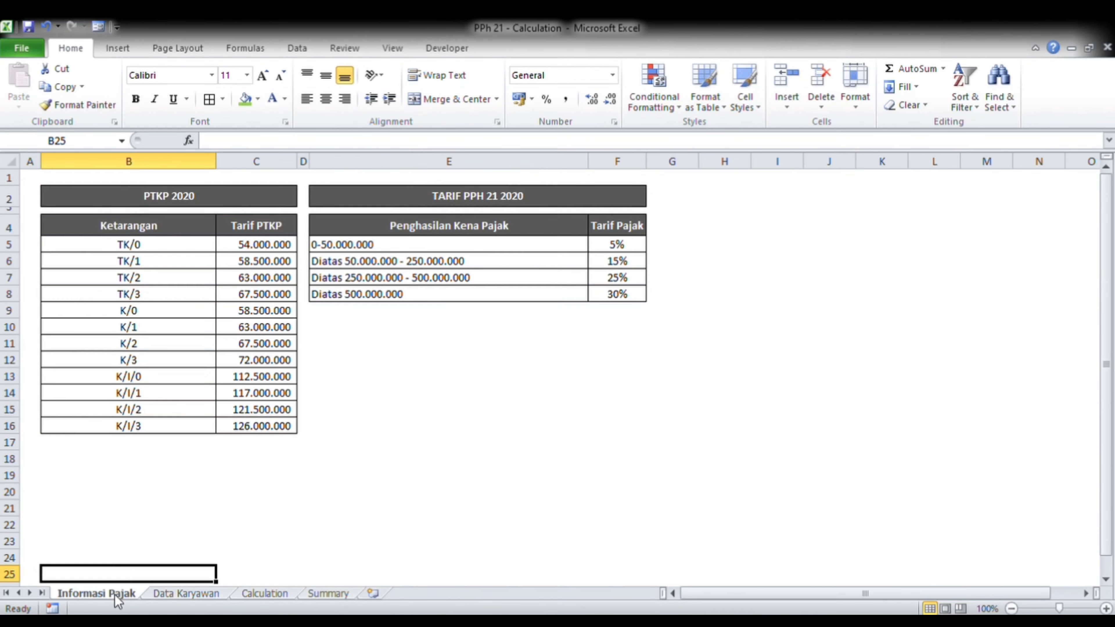
click(140, 235)
key(Right)
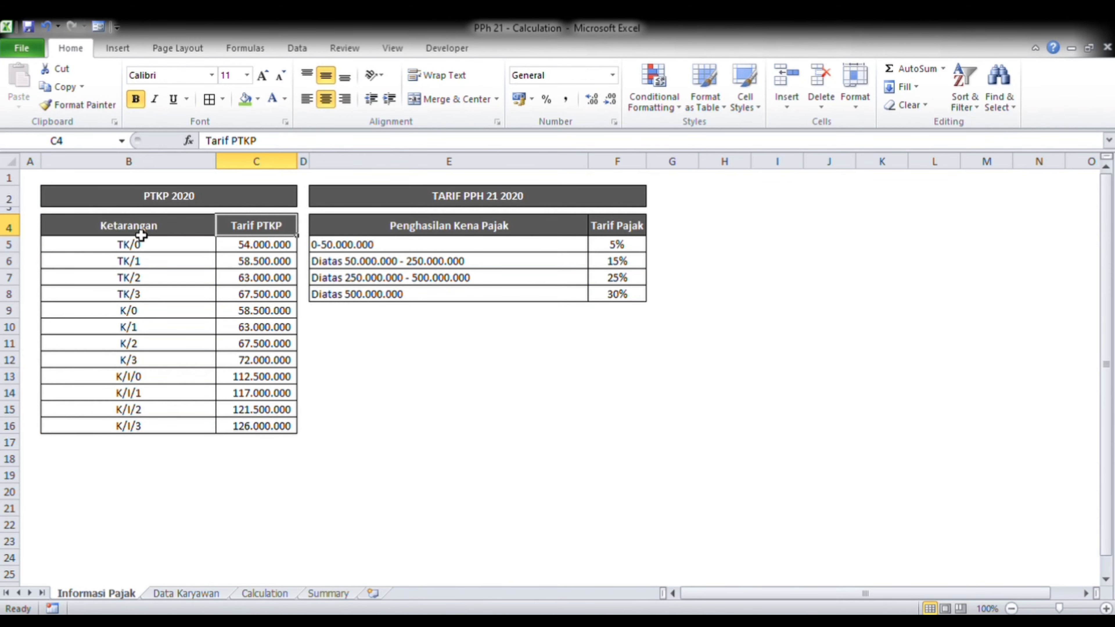
click(140, 236)
key(ctrl+shift+Down)
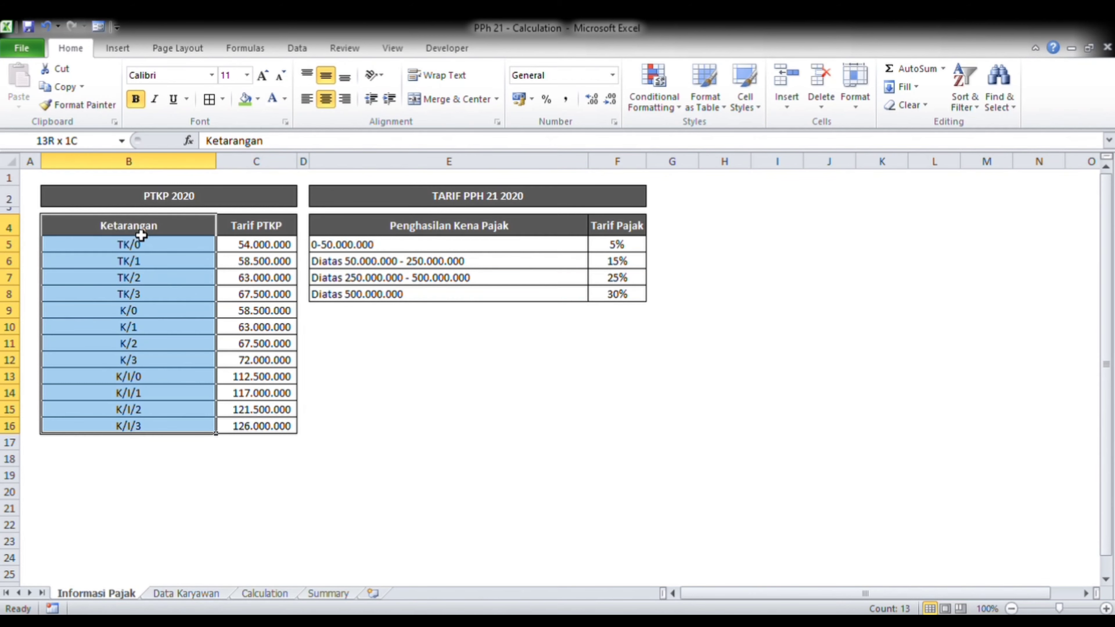
key(ctrl+shift+Down)
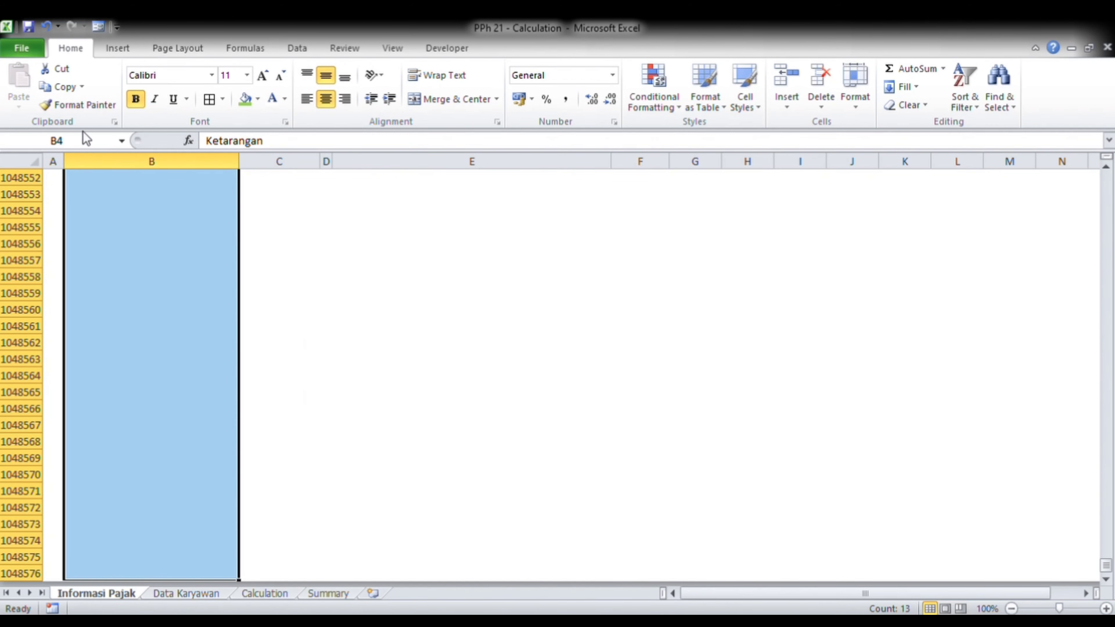
click(83, 148)
text(Kateg)
text(ory)
key(BackSpace)
key(BackSpace)
text(ri)
key(Return)
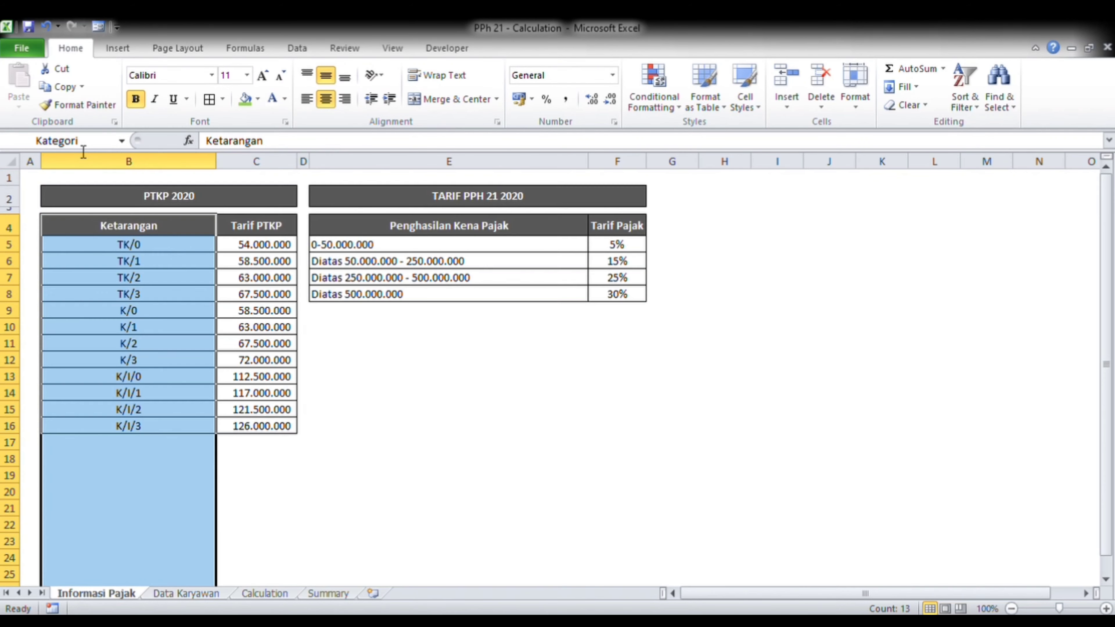
Step: Name the range from the Tarif PTKP header C4 down to the last sheet row PTKP
drag(254, 219, 254, 426)
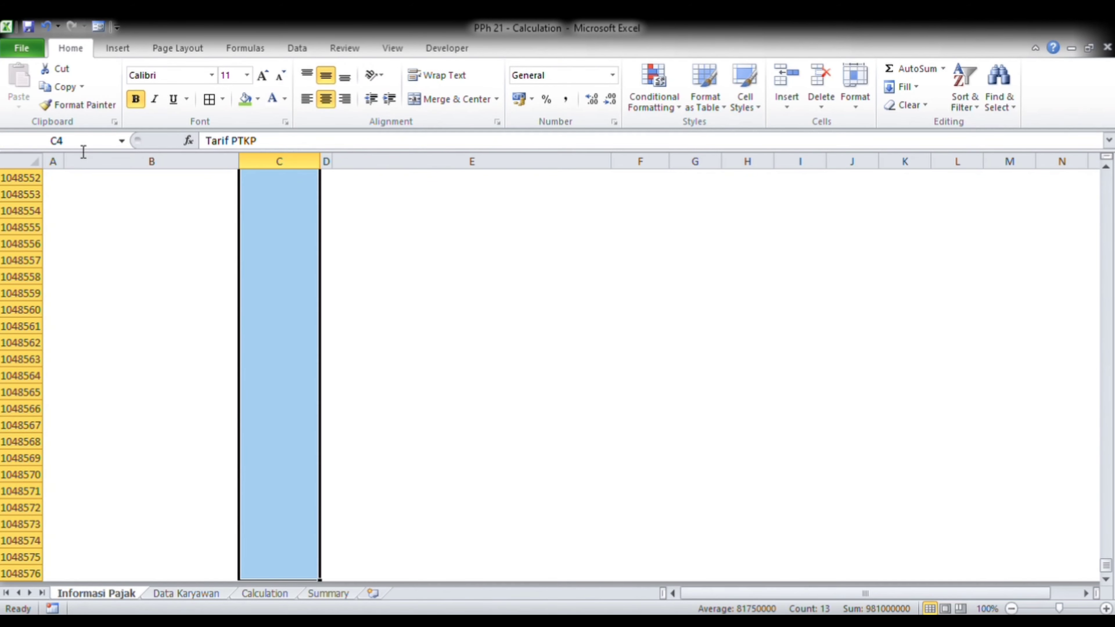
click(83, 152)
text(PTKP)
key(Return)
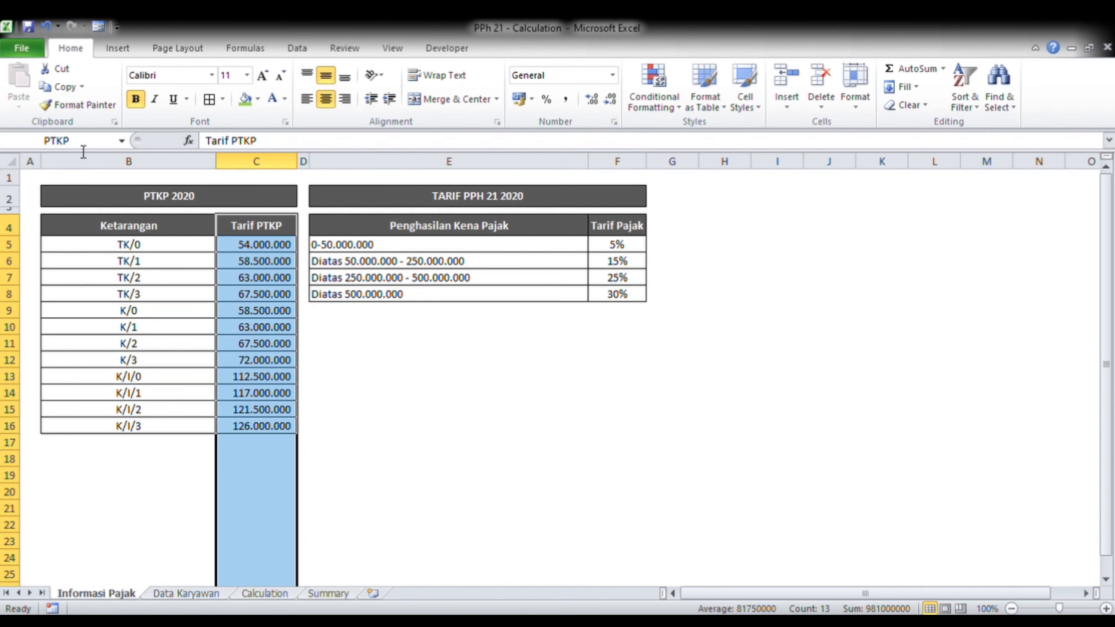
Step: Check the names assigned to the Ketarangan and Tarif PTKP column ranges
key(Left)
key(Left)
key(Right)
key(Right)
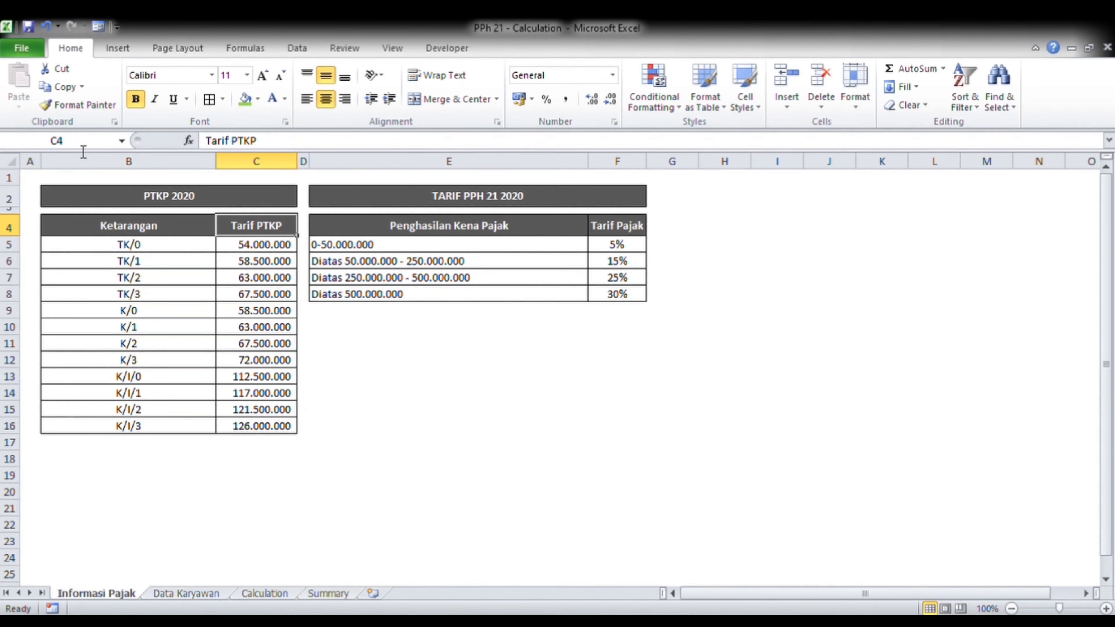
key(ctrl+shift+Down)
key(ctrl+shift+Down)
key(Left)
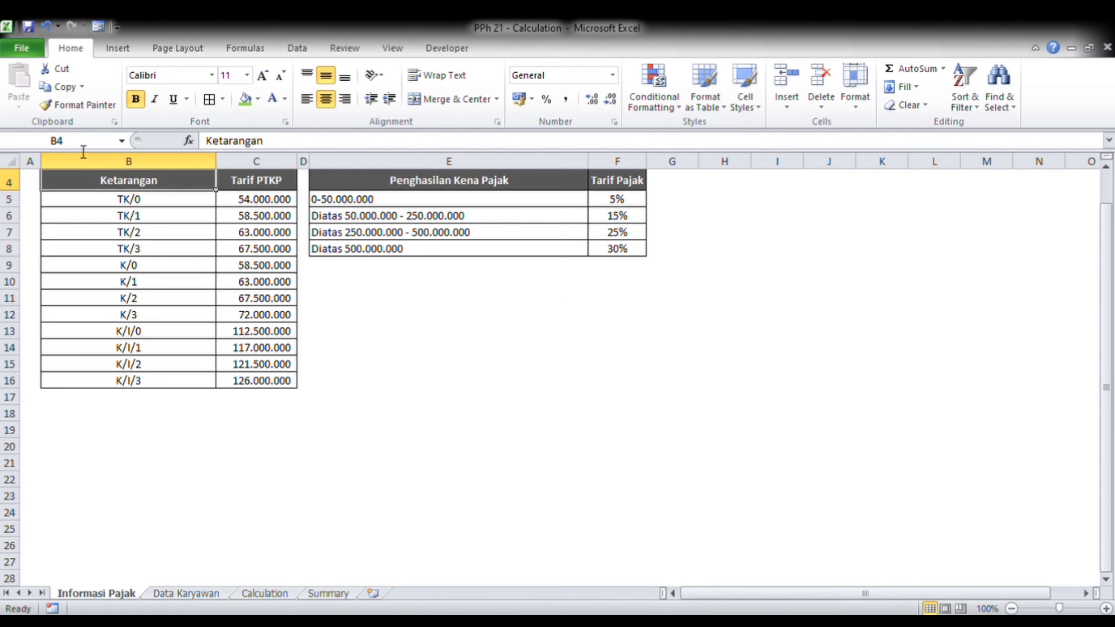
key(ctrl+shift+Down)
key(ctrl+shift+Down)
click(83, 151)
text(Kategori)
key(Return)
key(Right)
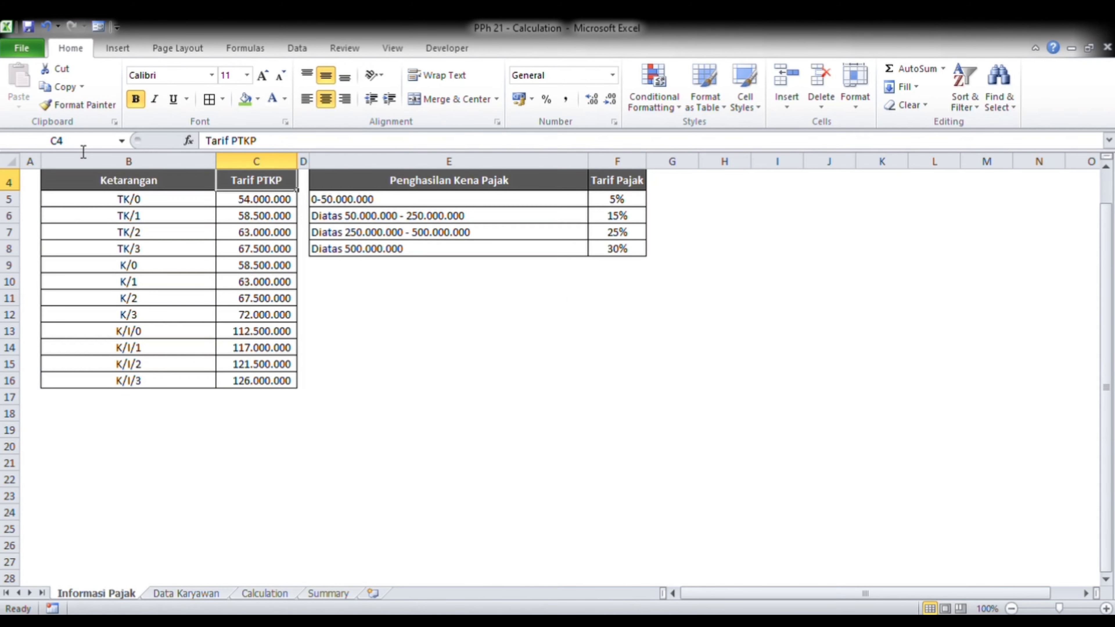
scroll(167, 178, up, 1)
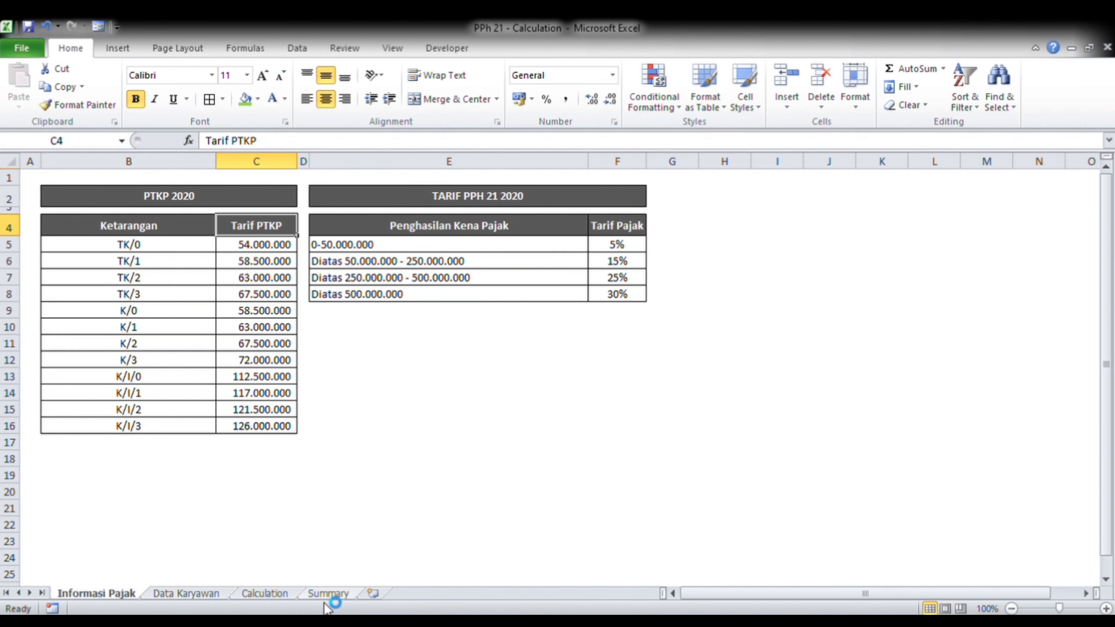
Step: On the Calculation sheet, enter =INDEX(NPWP_Karyawan;MATCH(C12;Nama_Karyawan;0)) in NPWP cell D12
click(329, 594)
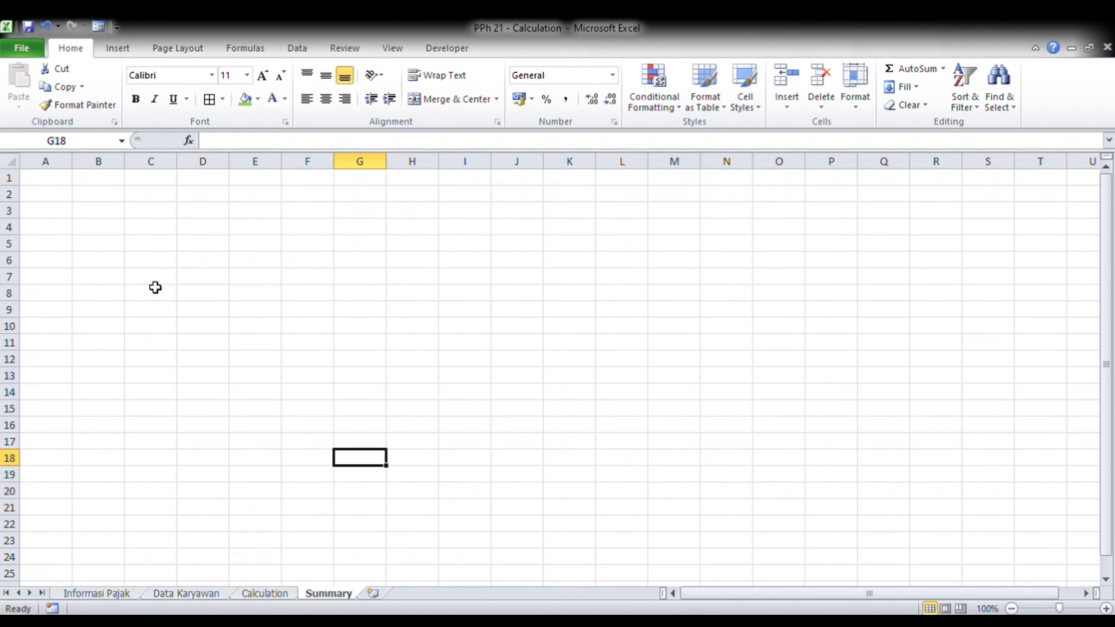
click(259, 594)
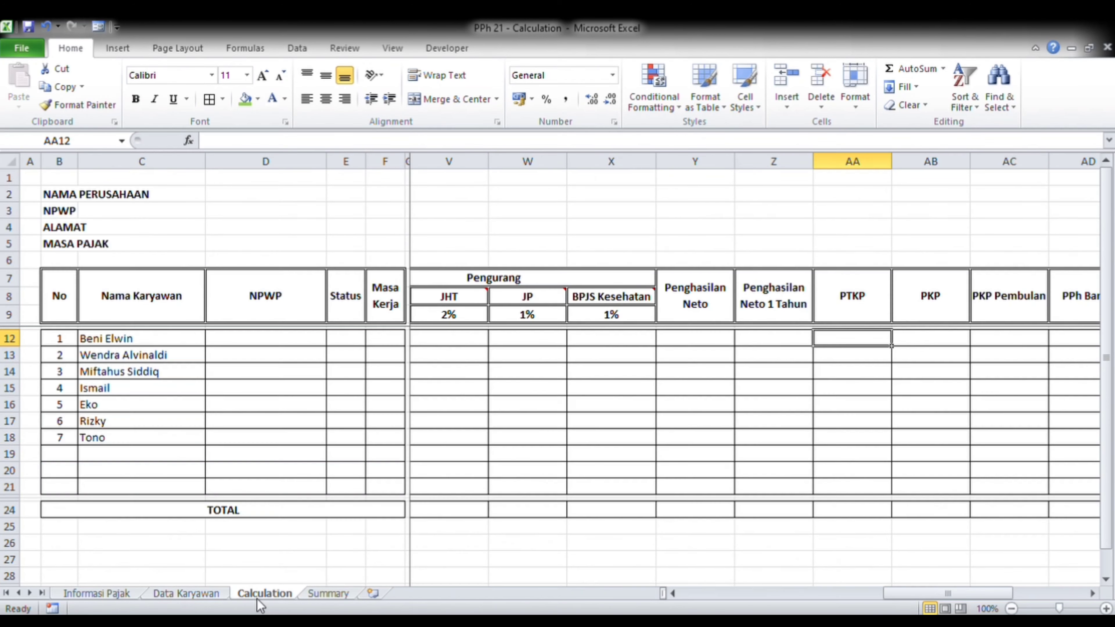
click(136, 344)
key(Right)
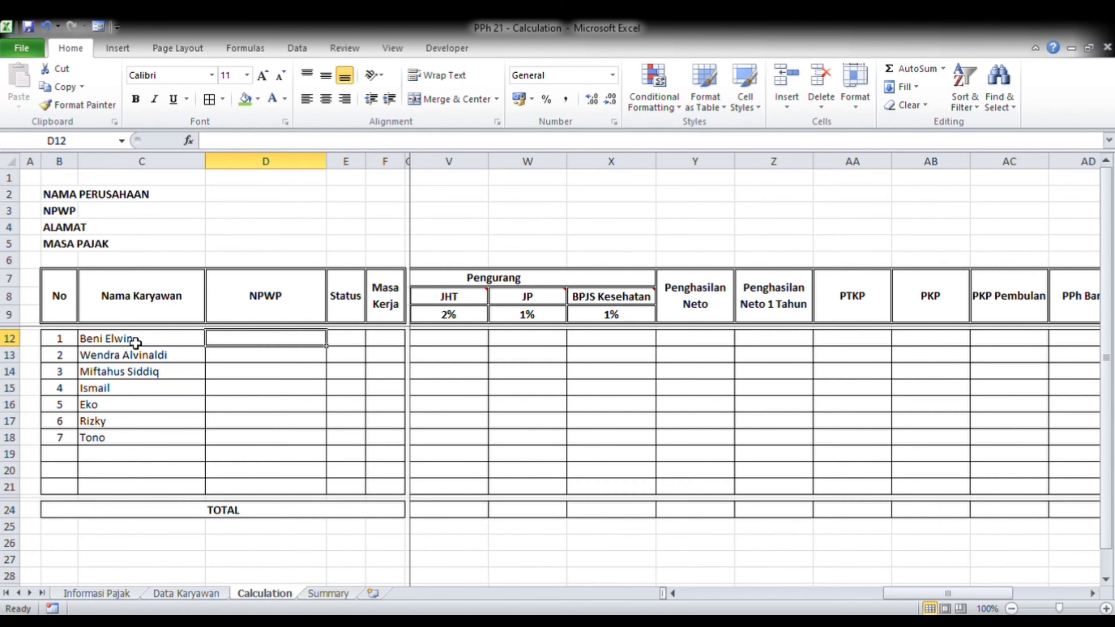
text(=)
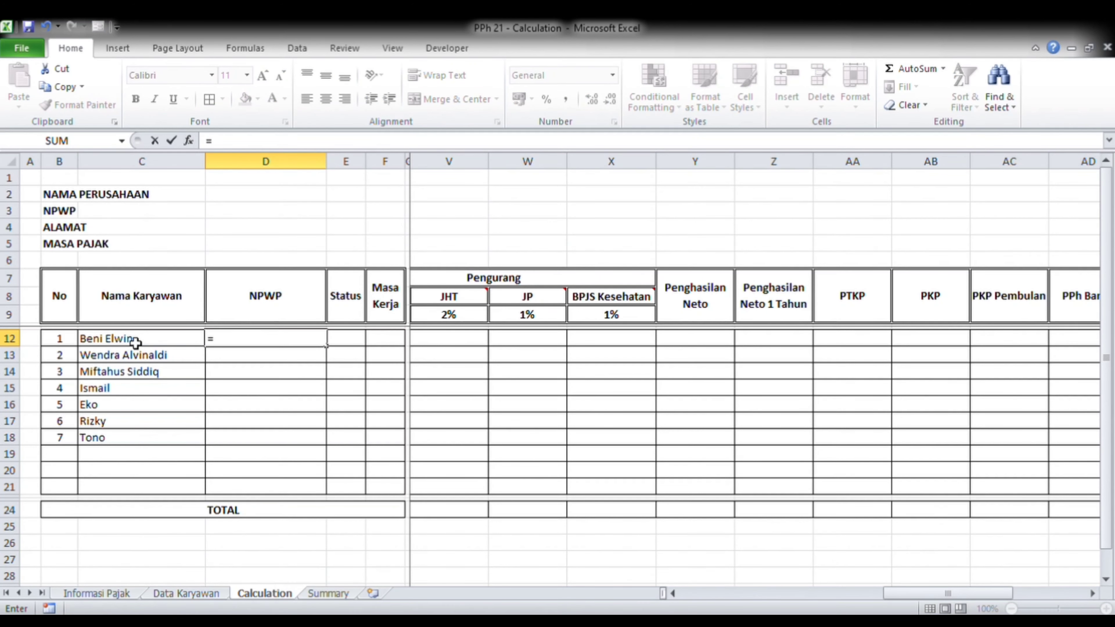
text(index()
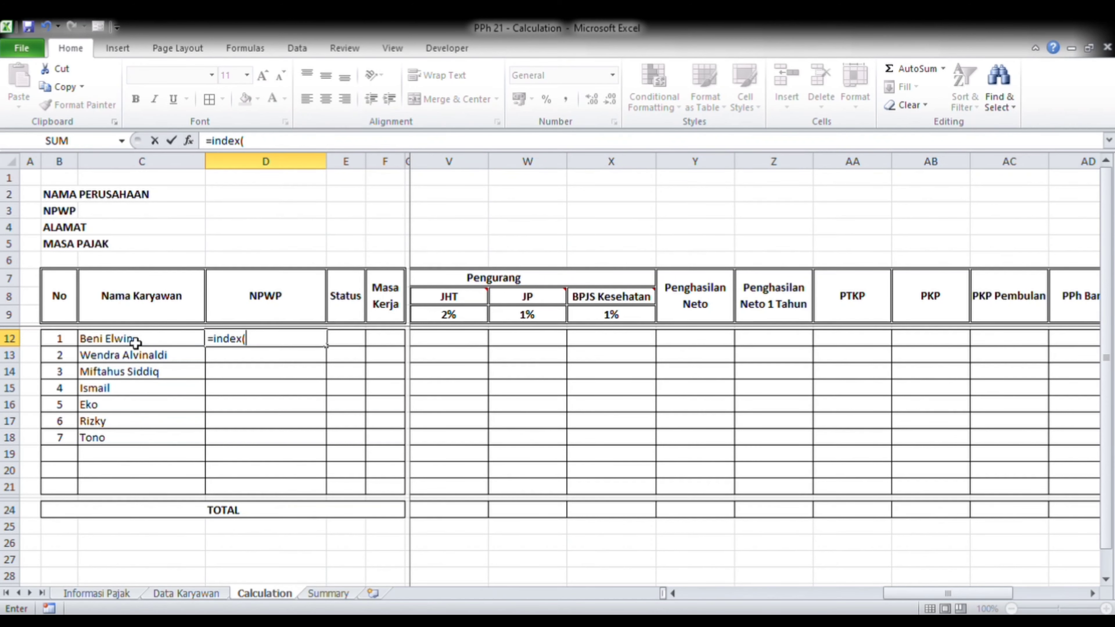
text(NPWP)
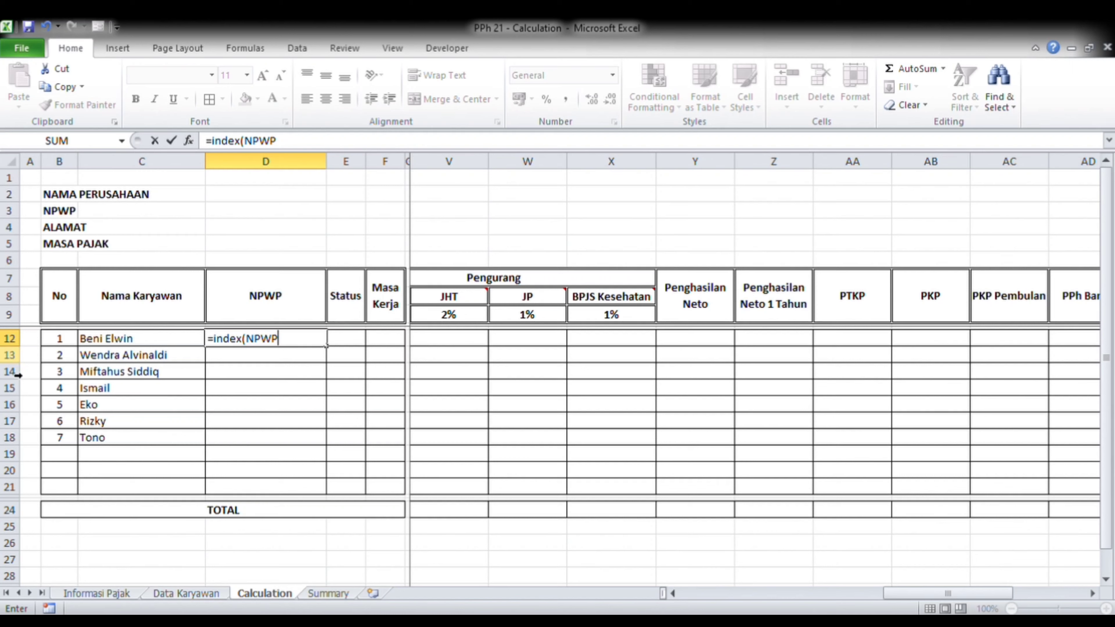
text(_Karyawan)
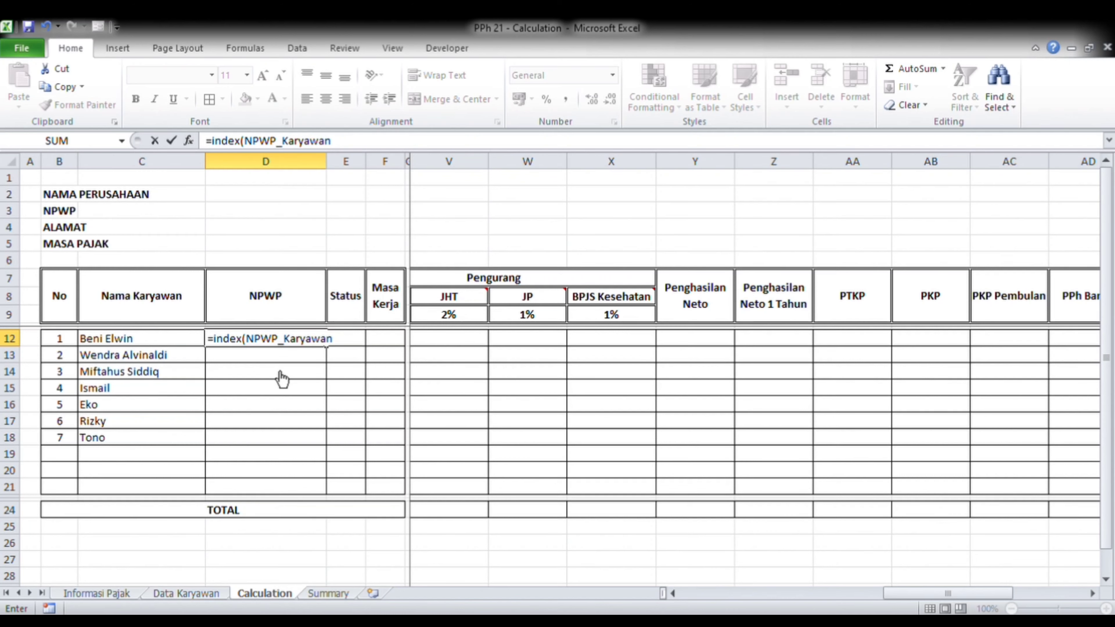
text(;match()
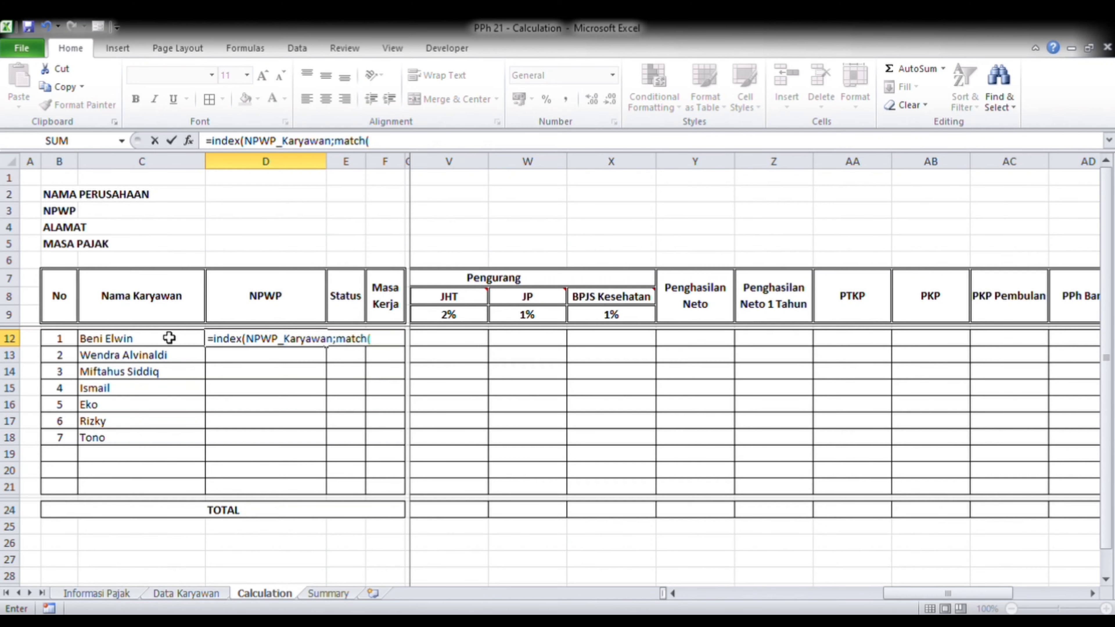
click(157, 342)
text(;)
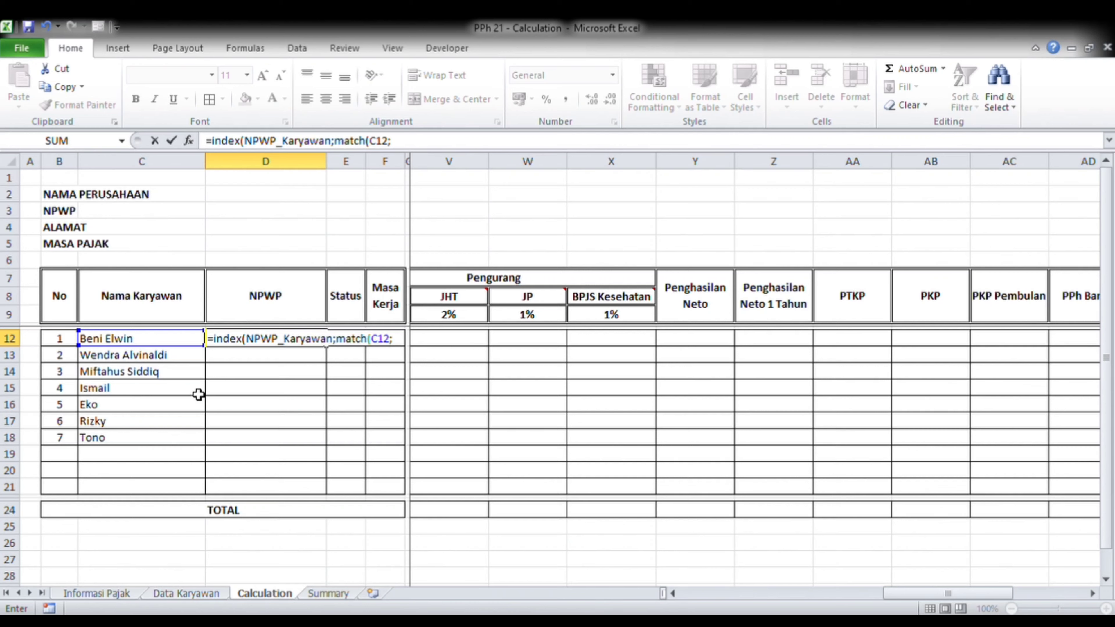
text(Nama)
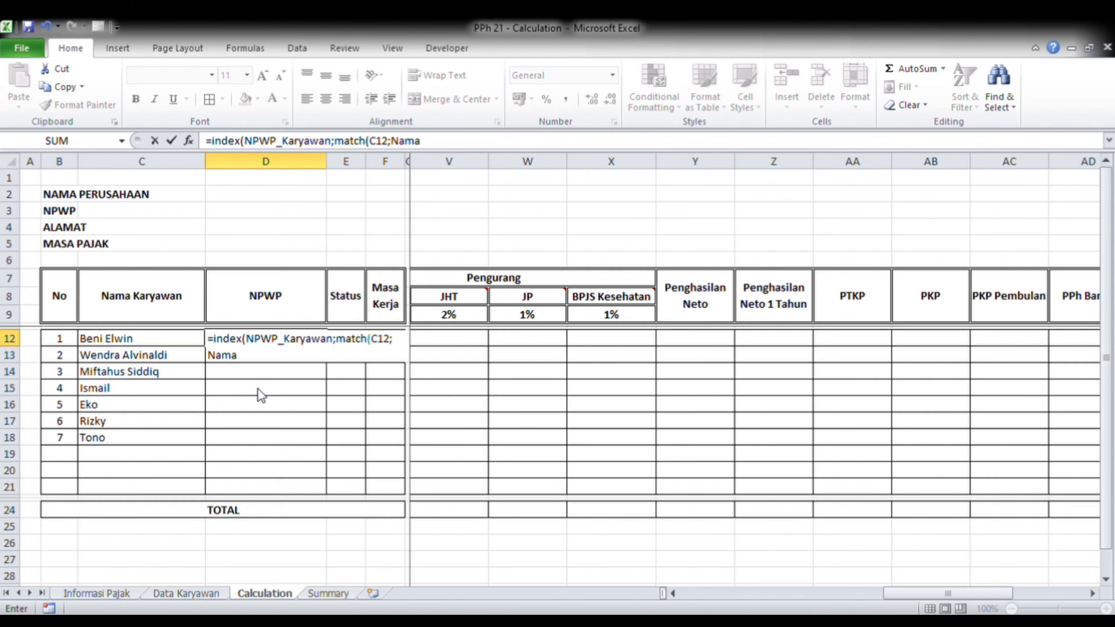
text(_Karyawan)
text(;0)))
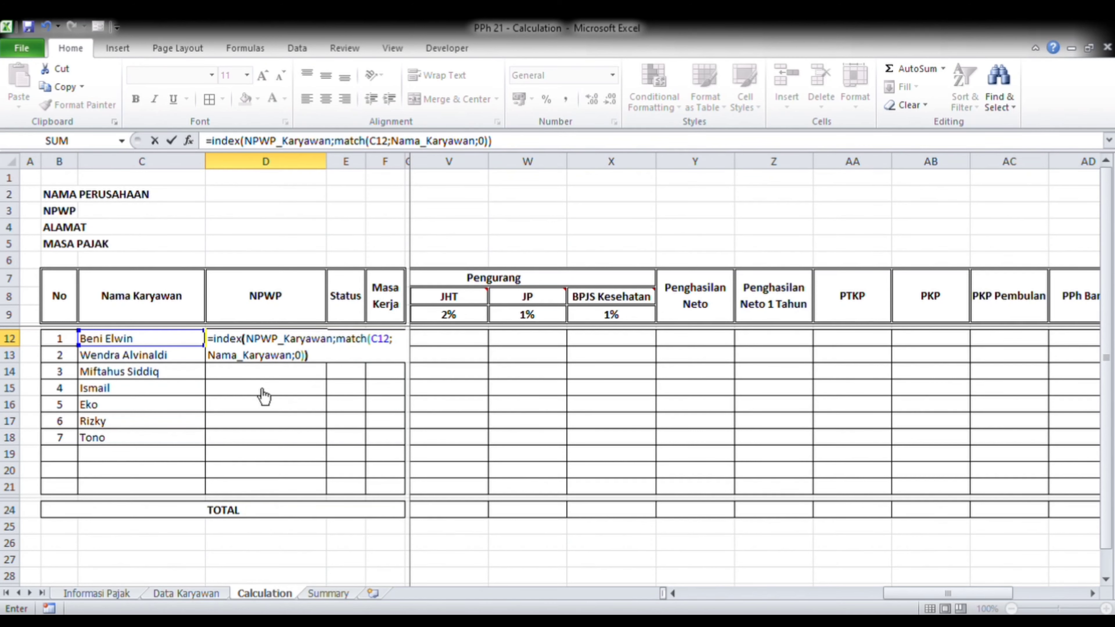
key(Return)
key(Up)
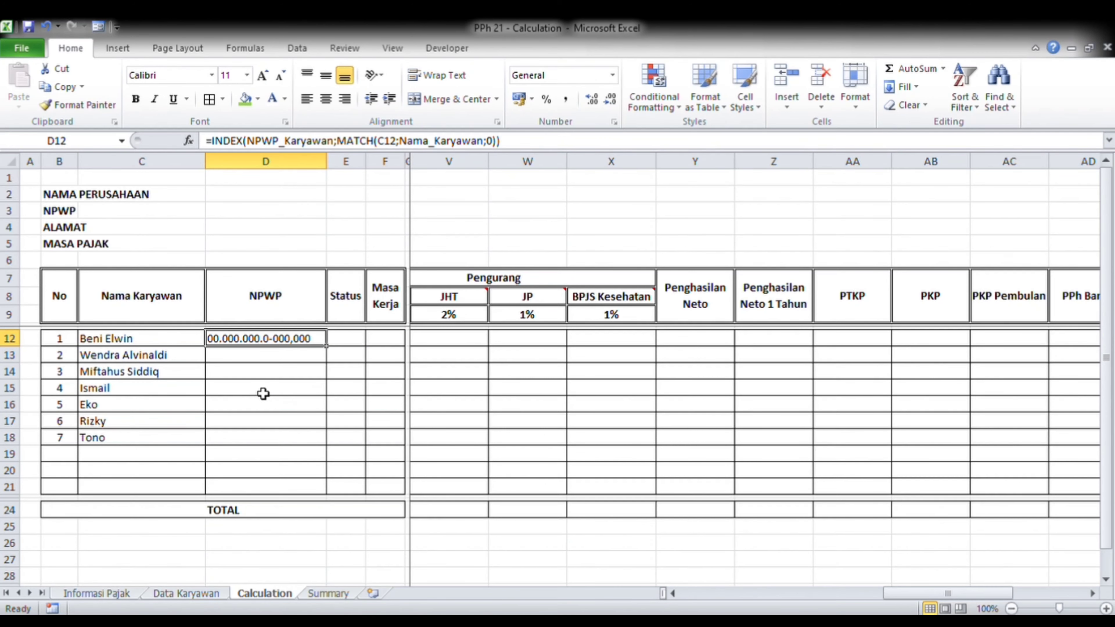
Step: Copy the NPWP lookup formula from D12 into D13:D18
key(ctrl+c)
key(Down)
key(shift+Down)
key(shift+Down)
key(shift+Down)
key(shift+Down)
key(shift+Down)
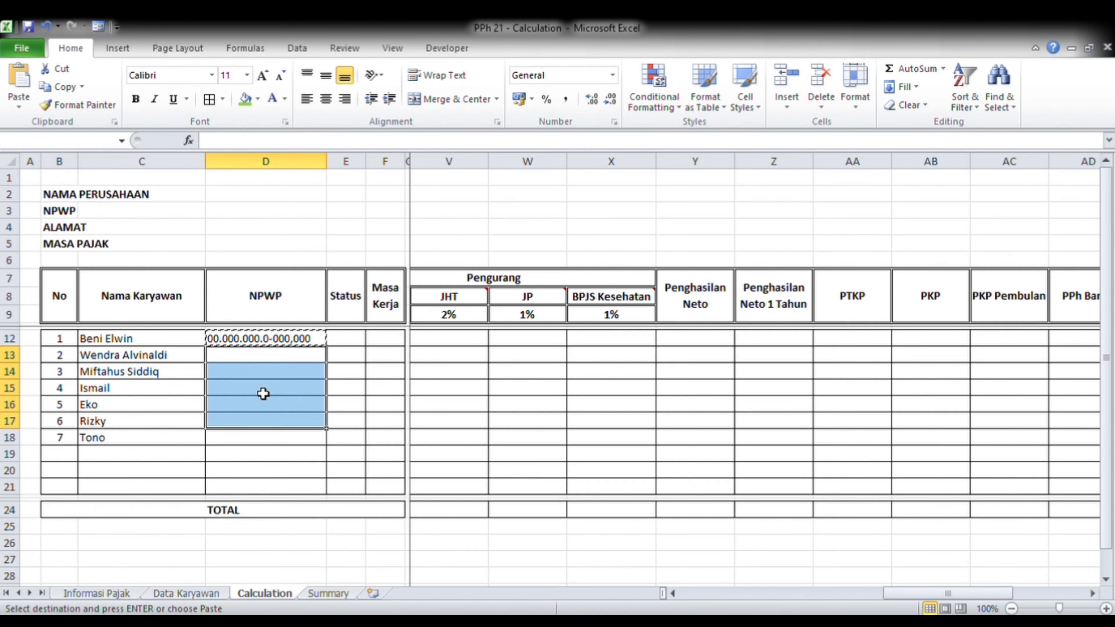
key(ctrl+v)
key(Down)
key(Down)
key(Down)
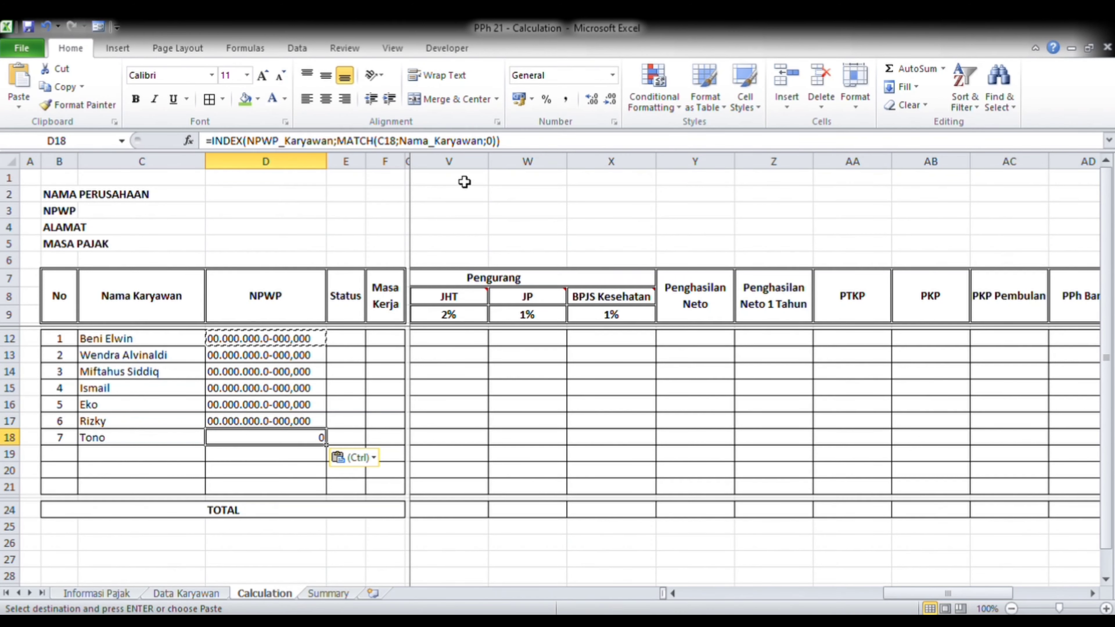
Step: Copy the NPWP lookup formula from D18 into the remaining rows D19:D21
click(218, 141)
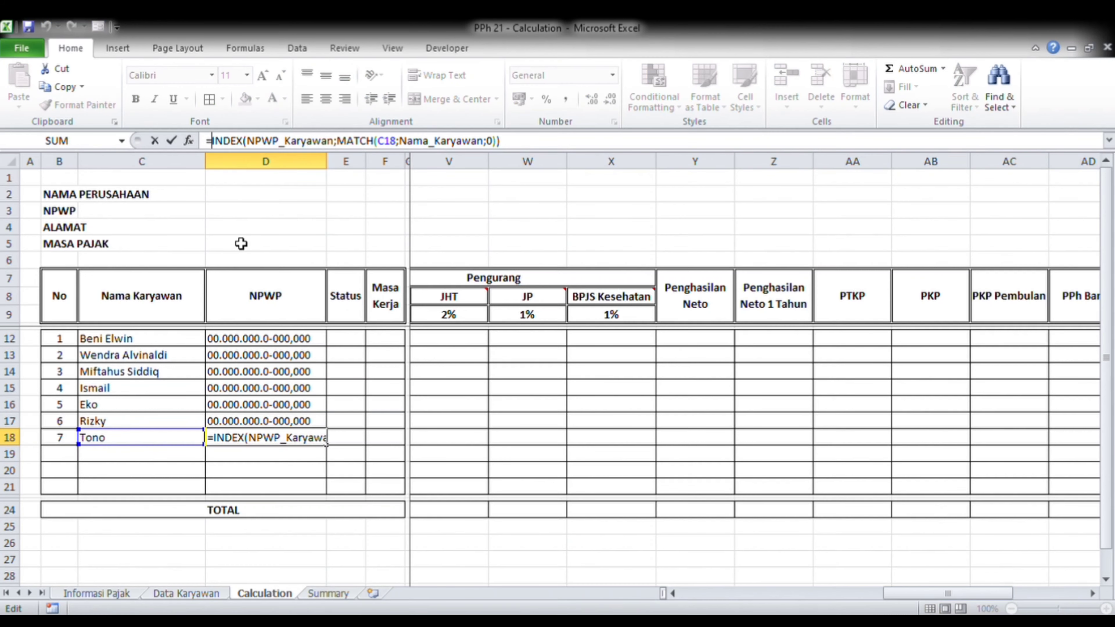
key(Return)
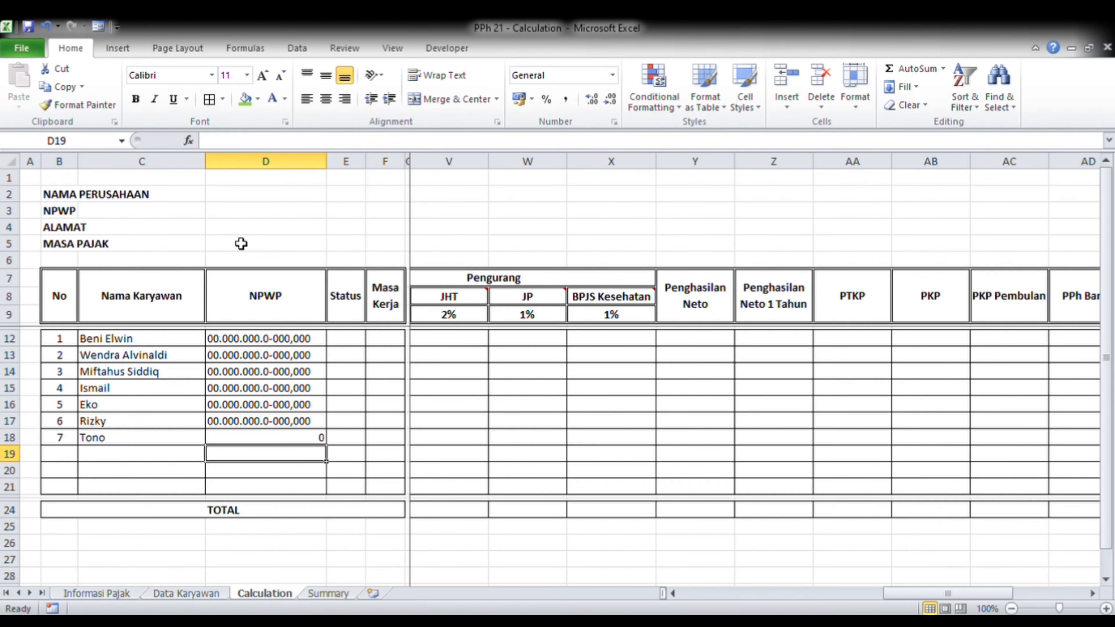
key(Up)
key(ctrl+c)
key(Down)
key(shift+Down)
key(shift+Down)
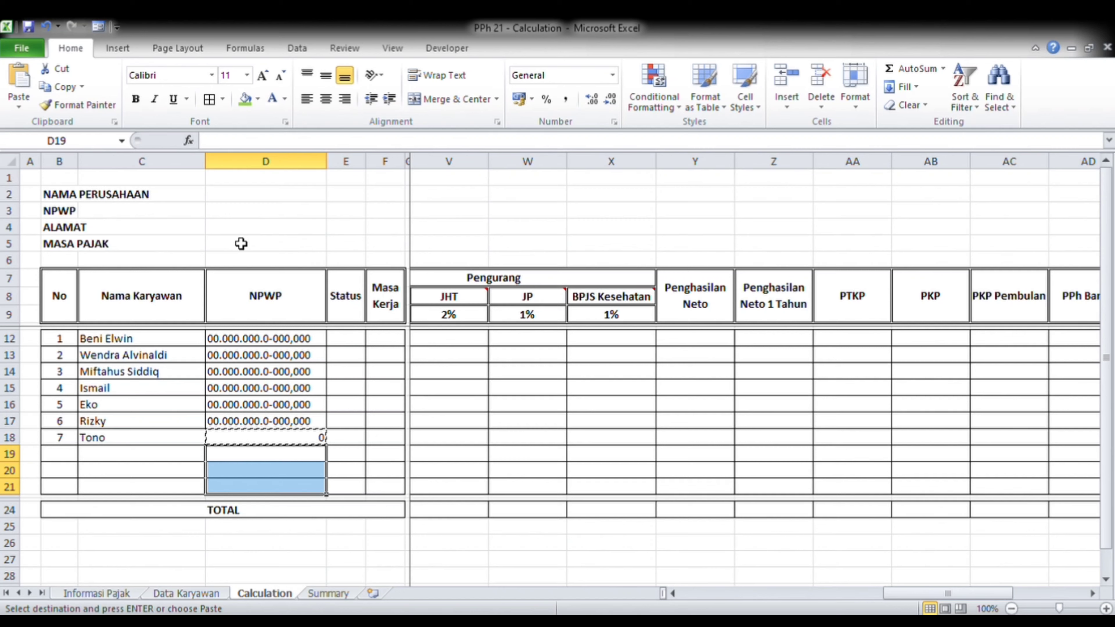
key(ctrl+v)
Step: Wrap the lookup in D12 in IFERROR with an empty-text fallback: =IFERROR(INDEX(NPWP_Karyawan;MATCH(C12;Nama_Karyawan;0));"")
key(Up)
key(Up)
key(Up)
key(Up)
key(Up)
key(Up)
key(Up)
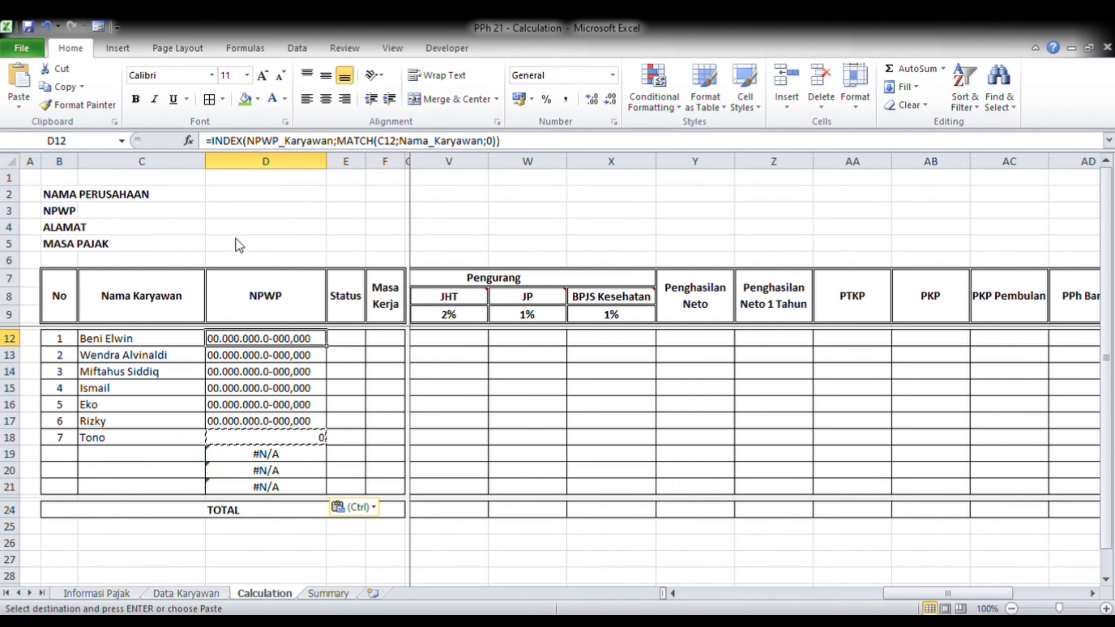
click(218, 142)
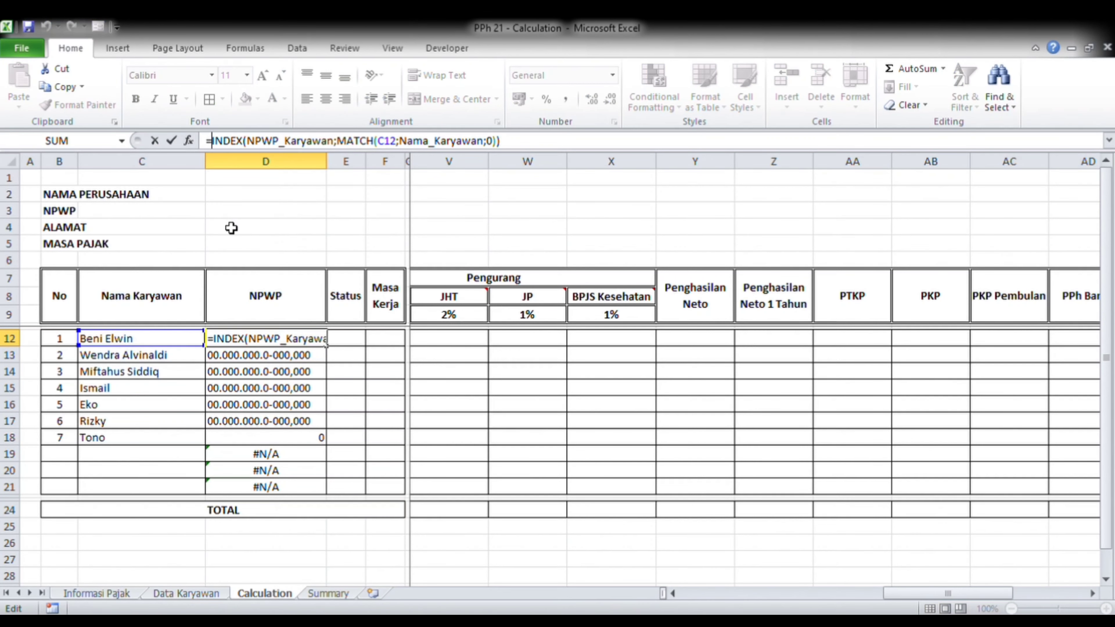
text(IFERROR()
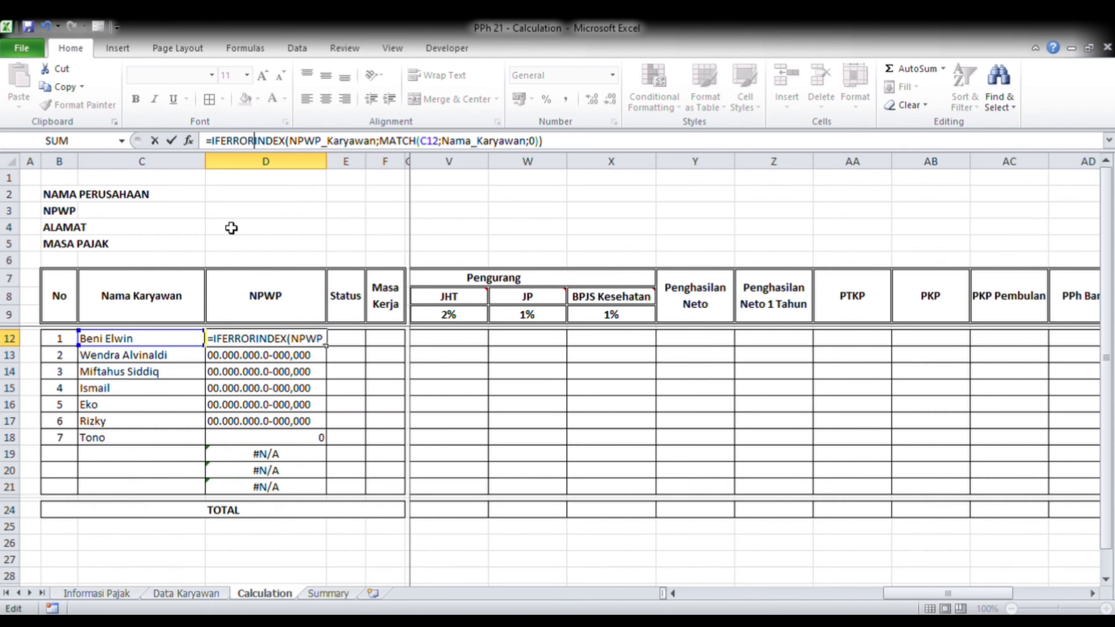
key(End)
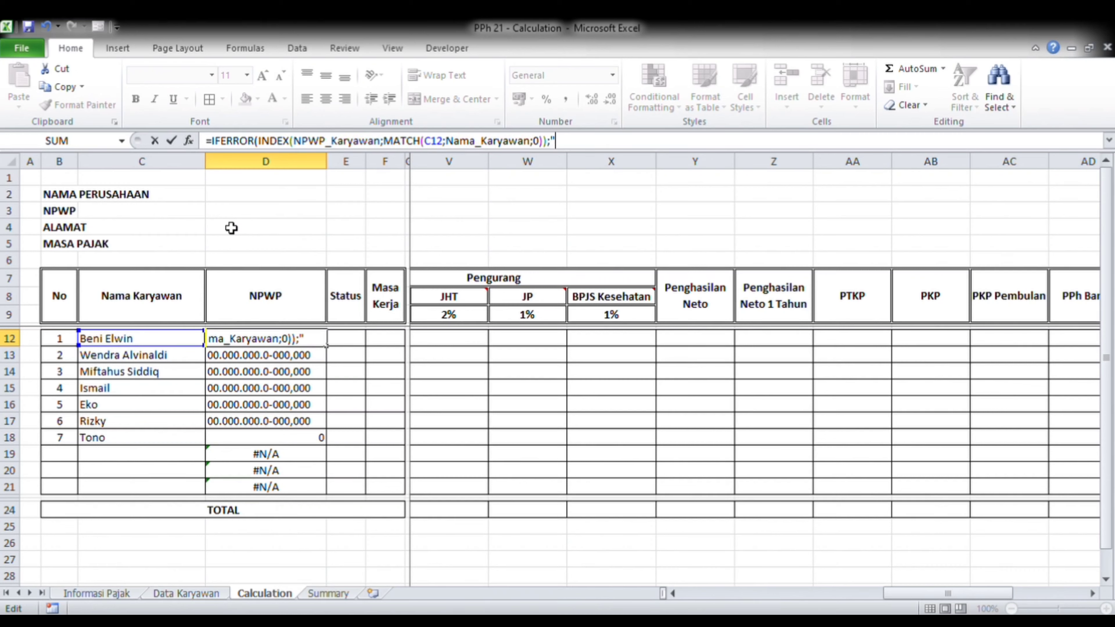
key(Return)
key(Up)
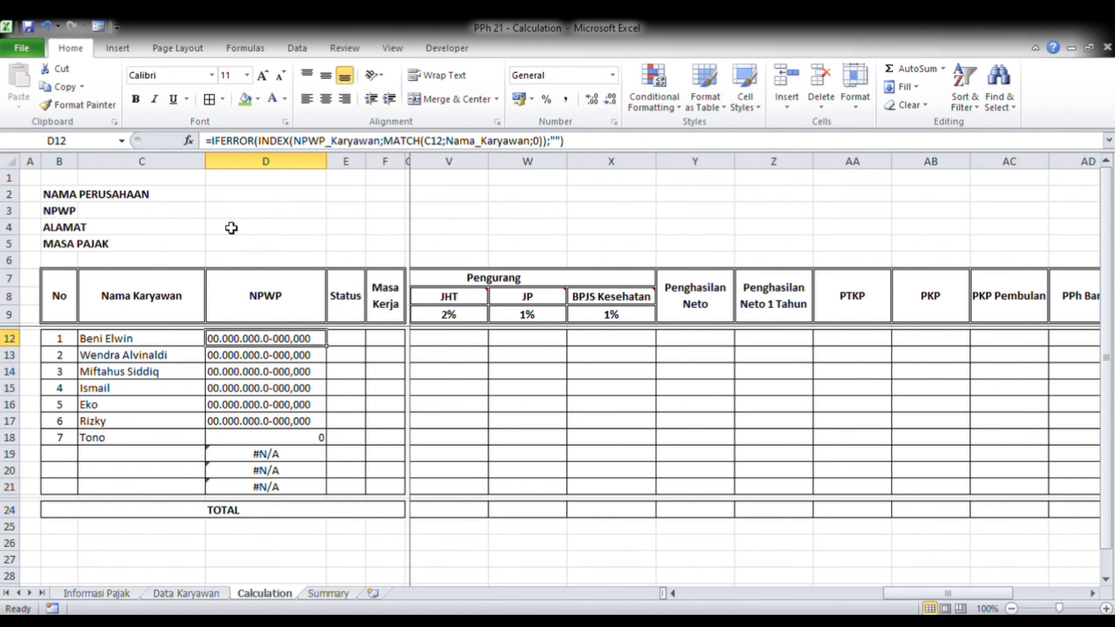
Step: Copy the IFERROR formula from D12 into NPWP cells D13:D21
key(ctrl+c)
key(Down)
key(ctrl+shift+Down)
key(ctrl+v)
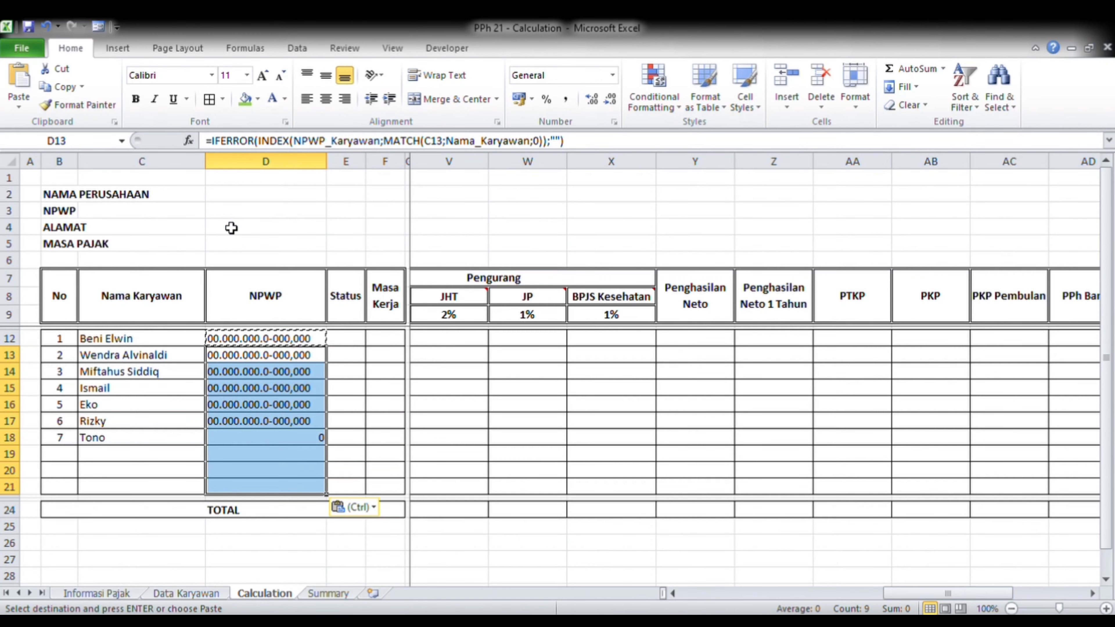
key(Down)
key(Down)
key(Down)
key(Down)
key(Down)
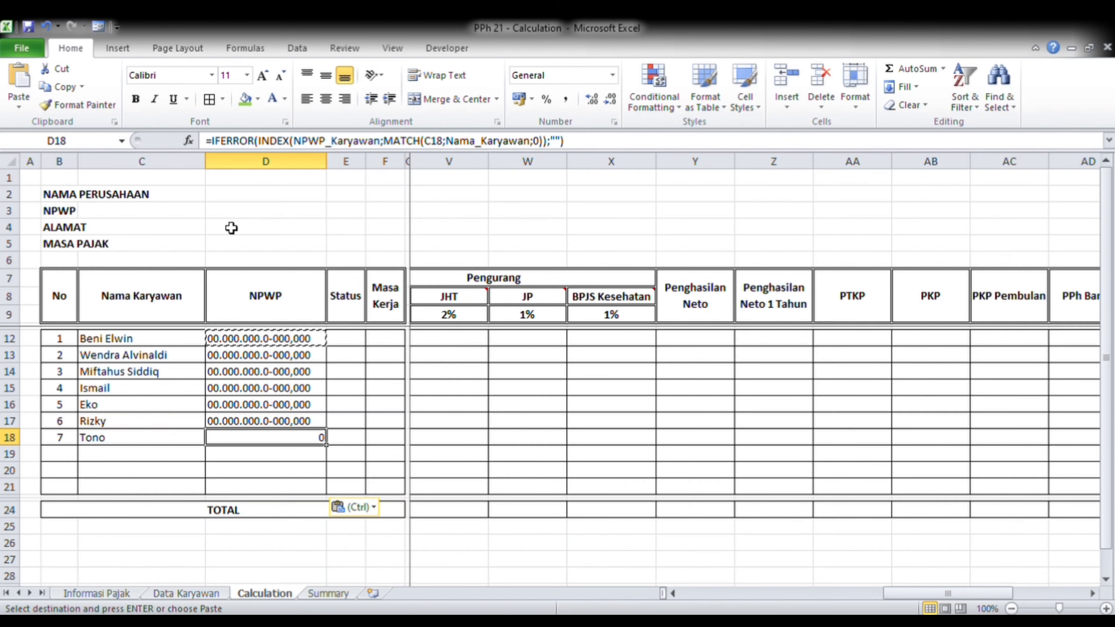
Step: Clear the NPWP formula from cell D18
key(Delete)
key(Right)
key(Left)
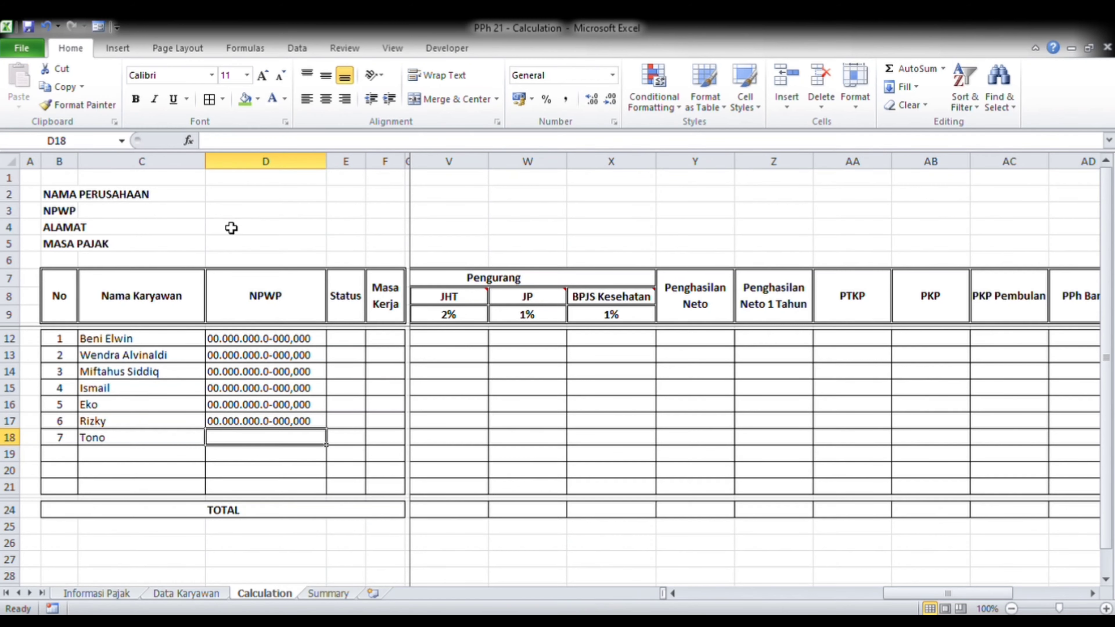
Step: Try pasting the NPWP entries D9:D18 from the Data Karyawan sheet into Calculation from D12, and undo the paste
click(186, 594)
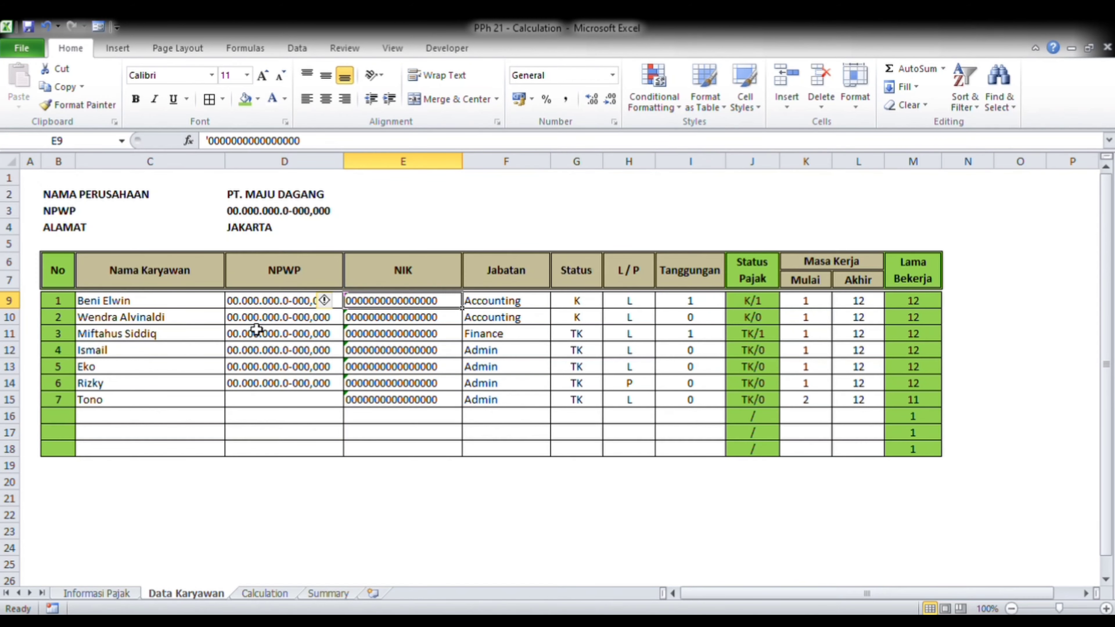
click(263, 302)
shift+click(271, 469)
key(ctrl+c)
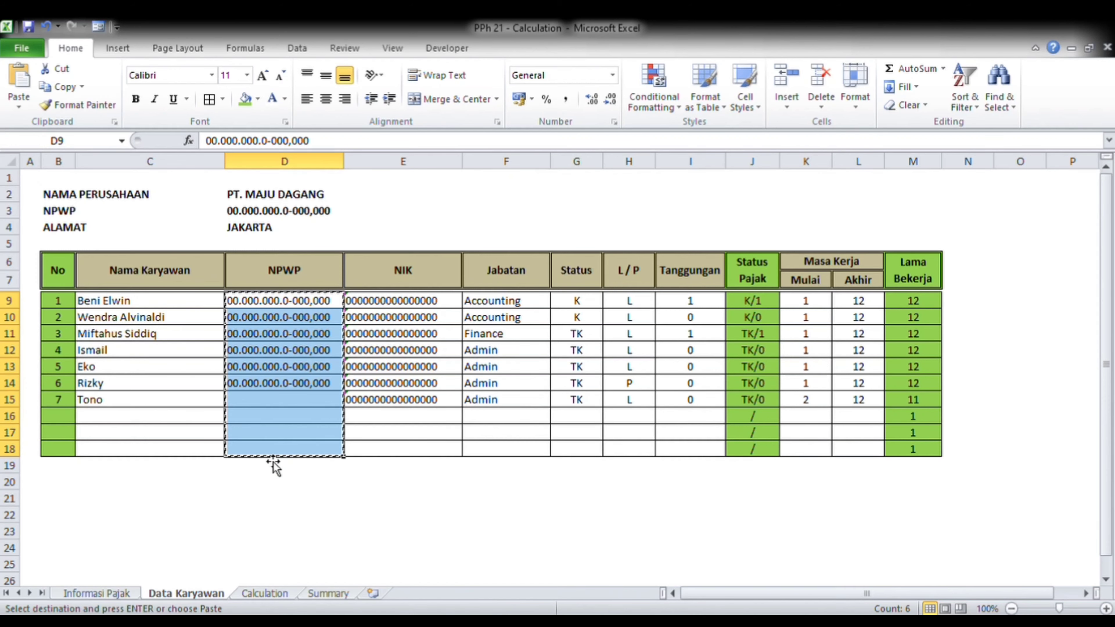
click(277, 595)
click(254, 338)
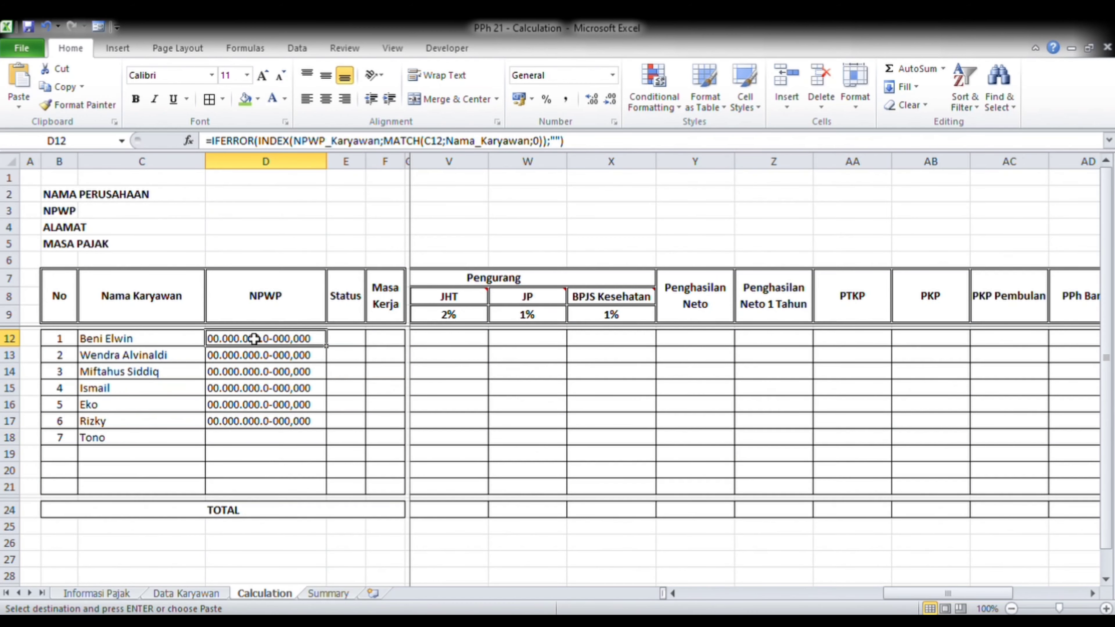
key(ctrl+v)
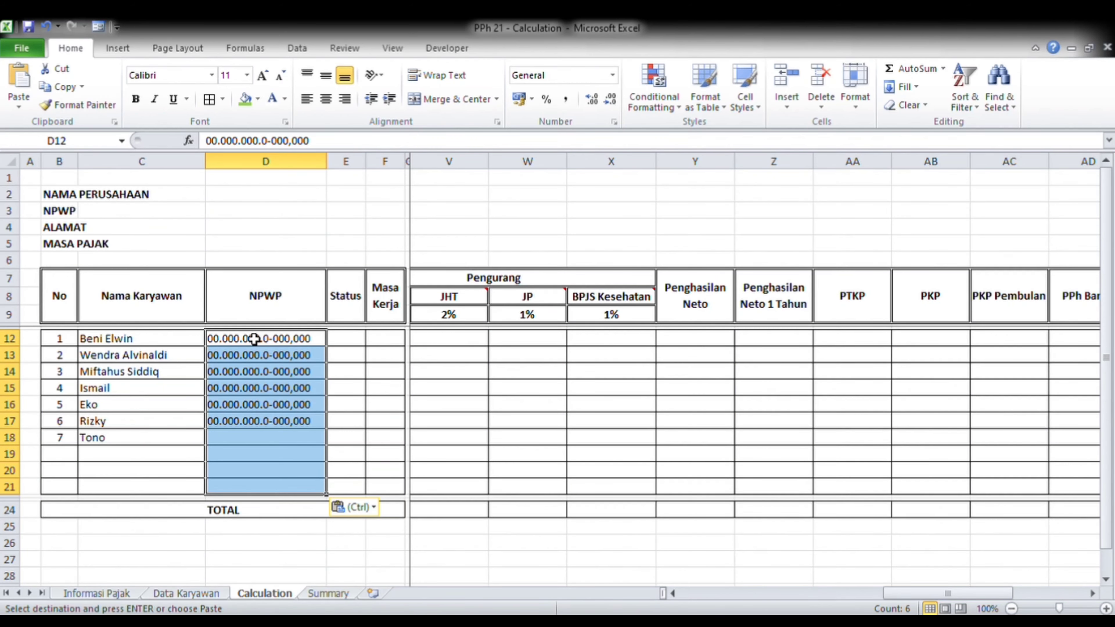
click(303, 442)
key(ctrl+z)
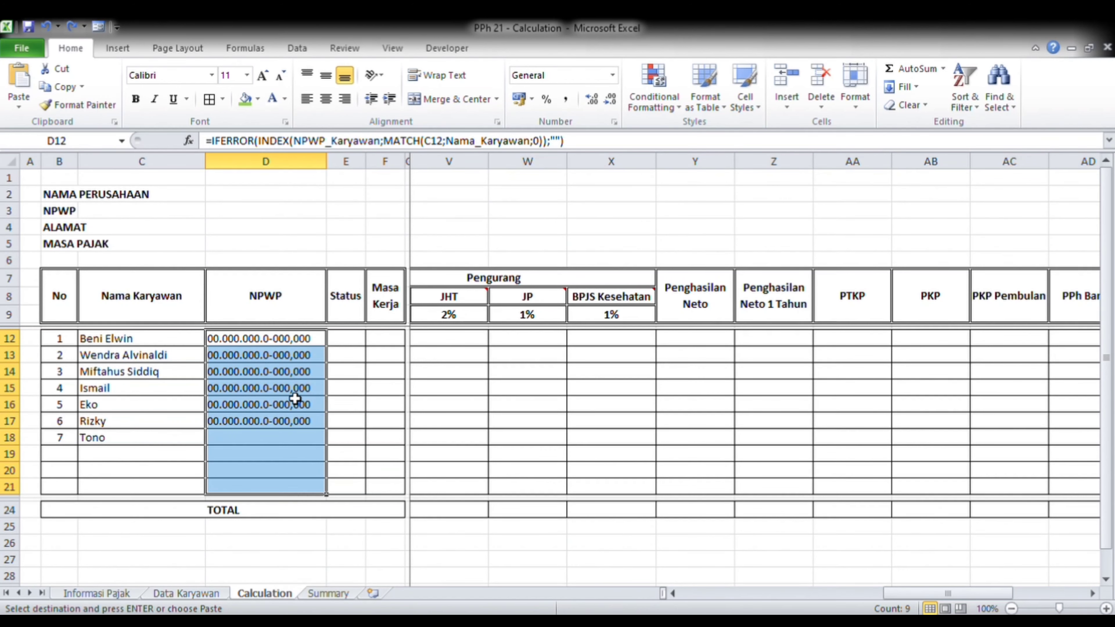
Step: Copy the NPWP lookup formula from D17 into D18
click(299, 391)
click(302, 343)
click(288, 422)
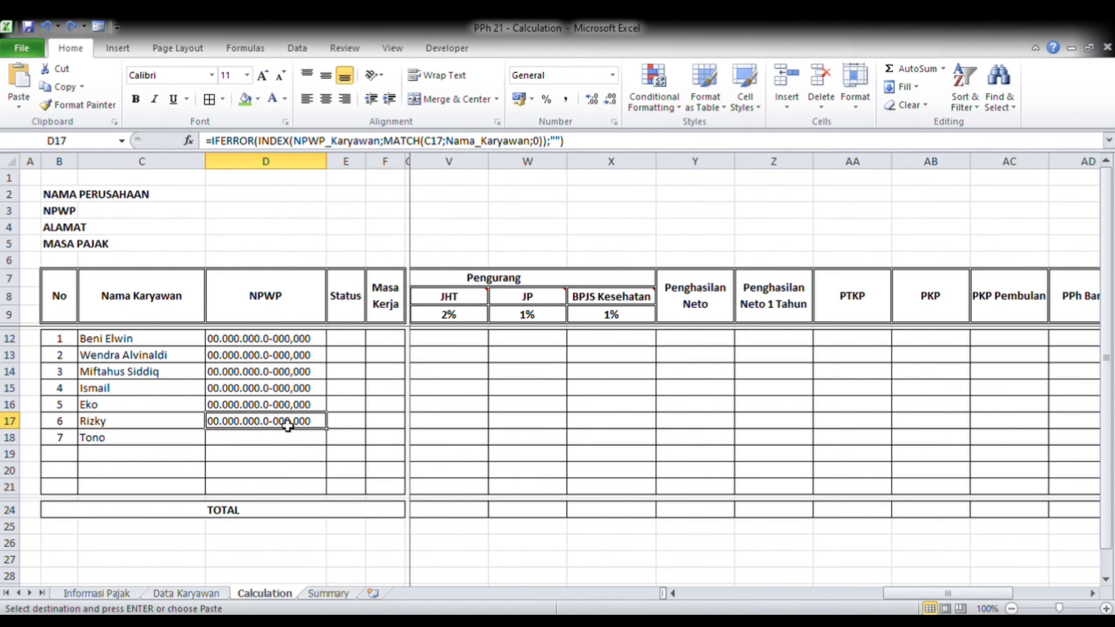
key(ctrl+c)
key(Down)
key(ctrl+v)
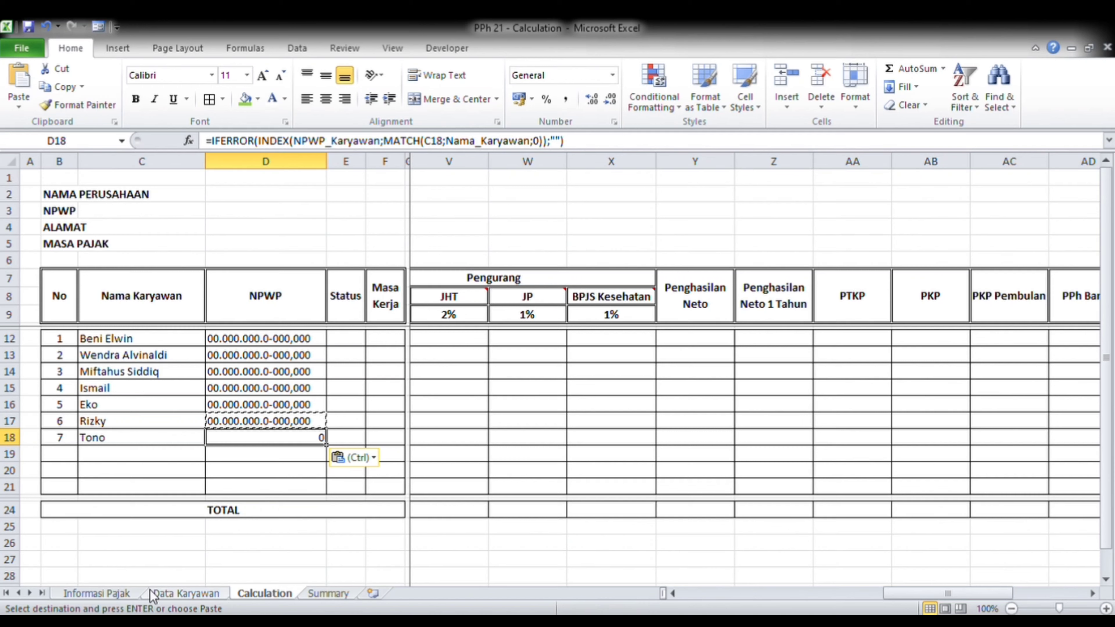
Step: Apply the comma number style to the NPWP cells D12:D21
click(266, 340)
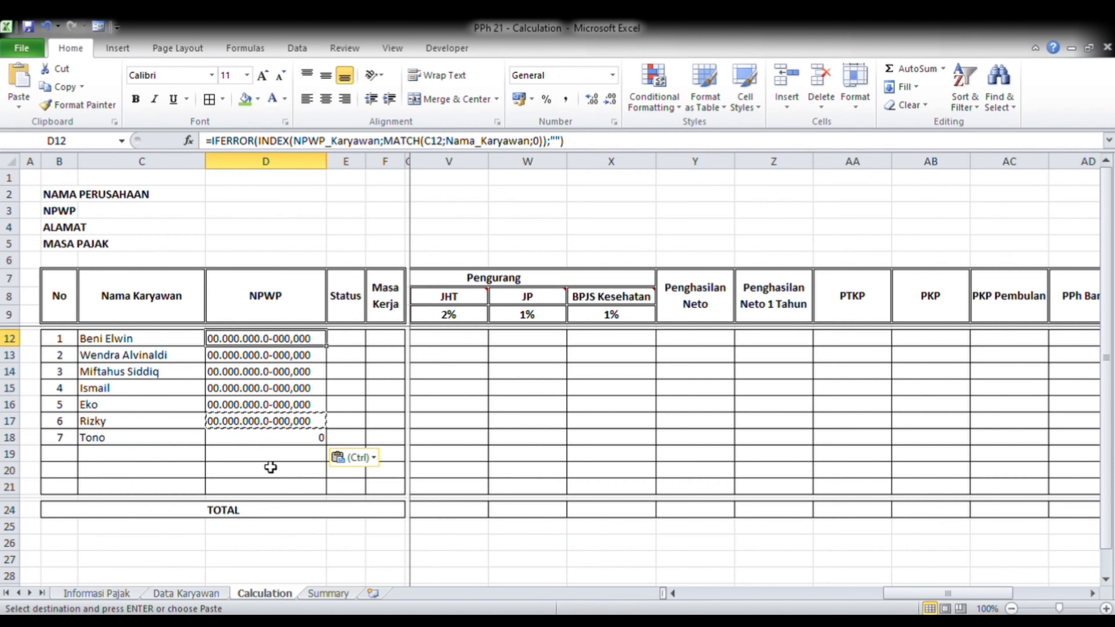
shift+click(269, 488)
click(566, 99)
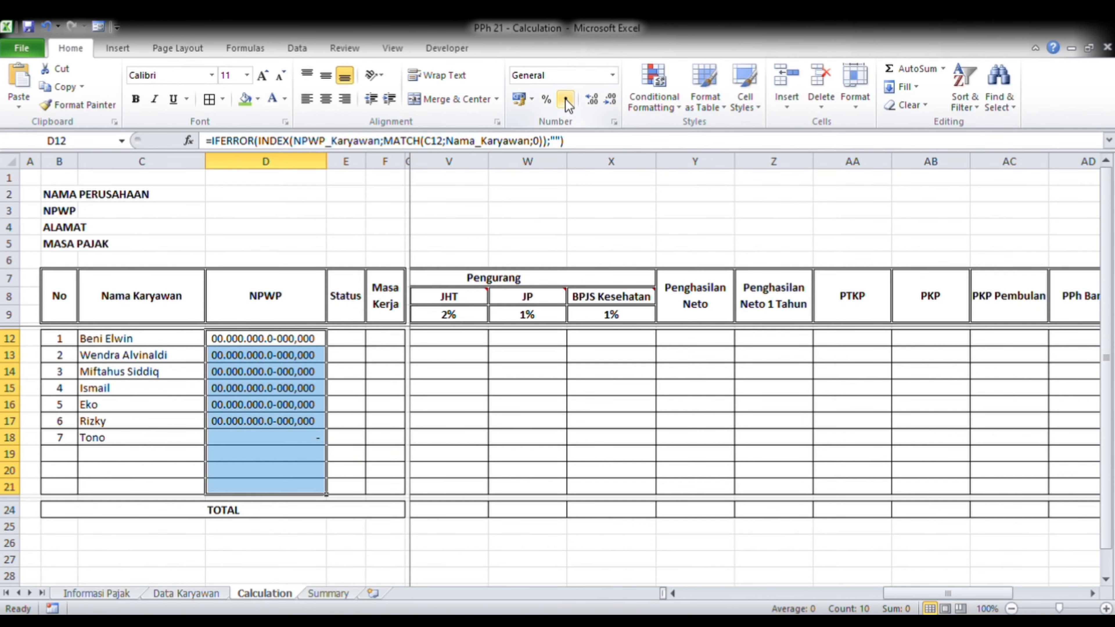
click(444, 303)
click(266, 388)
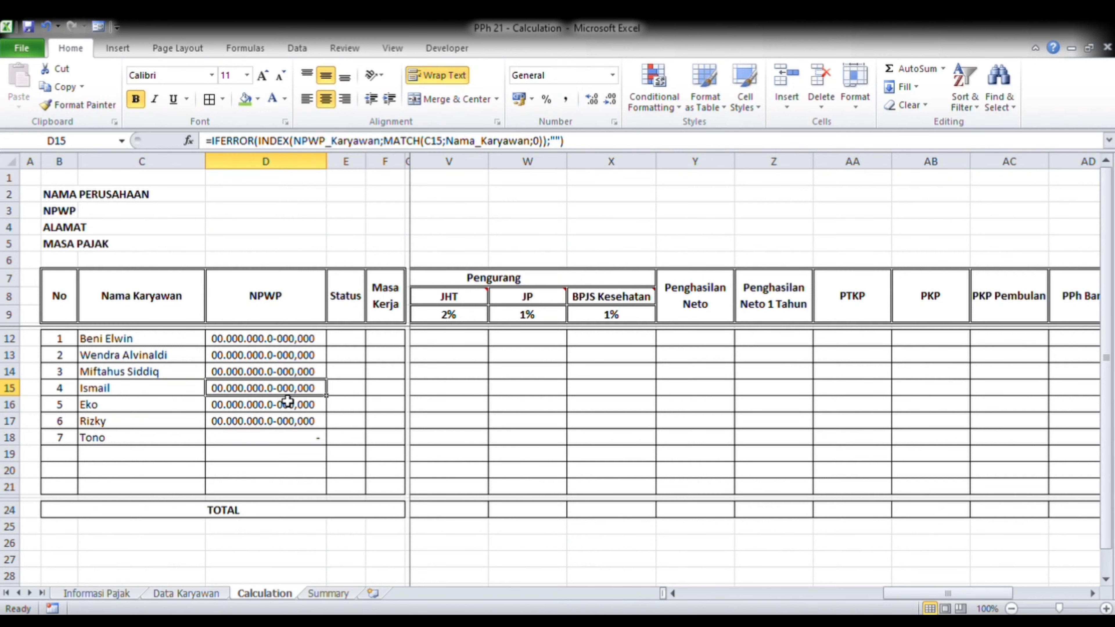
click(273, 341)
click(266, 422)
click(262, 472)
click(266, 455)
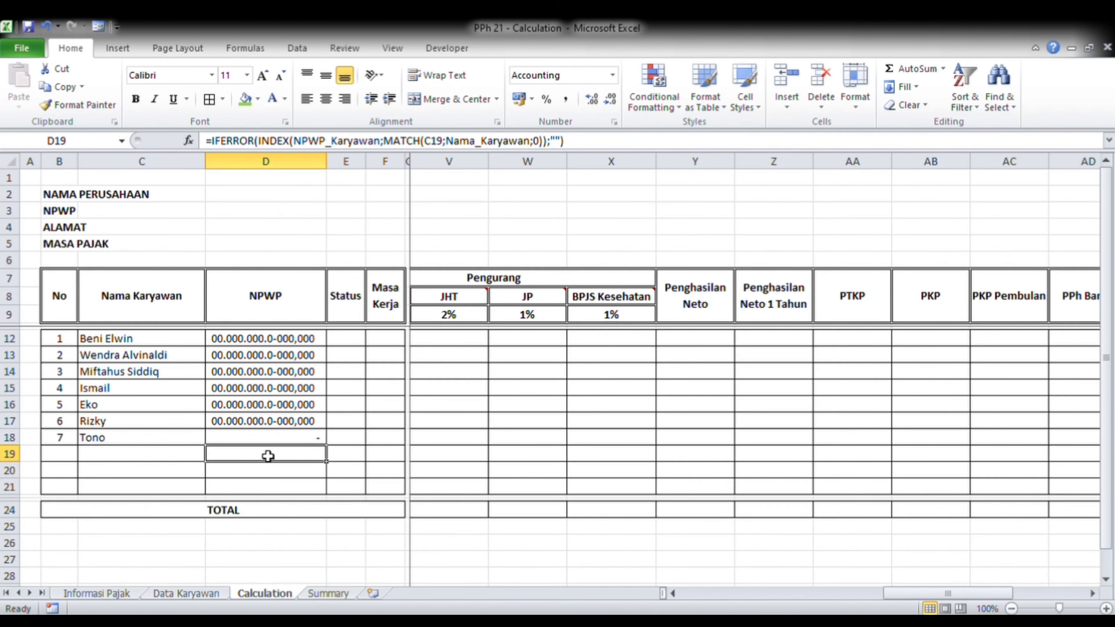
click(274, 439)
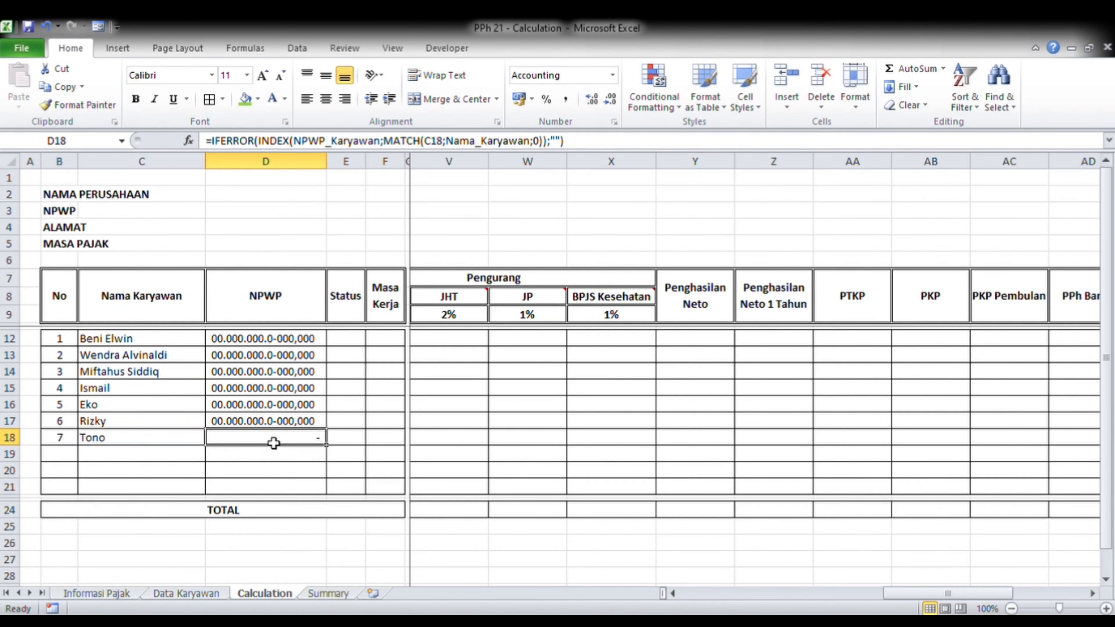
Step: Copy the NPWP lookup formula from D12 into the Status cell E12
click(294, 345)
key(Right)
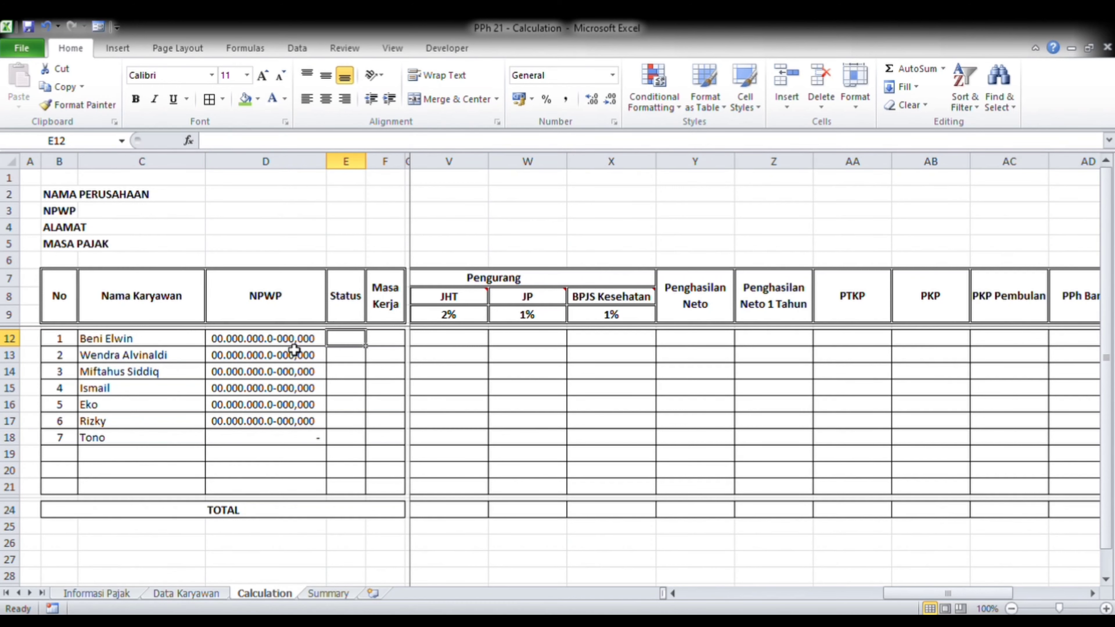
click(294, 347)
key(ctrl+c)
key(Right)
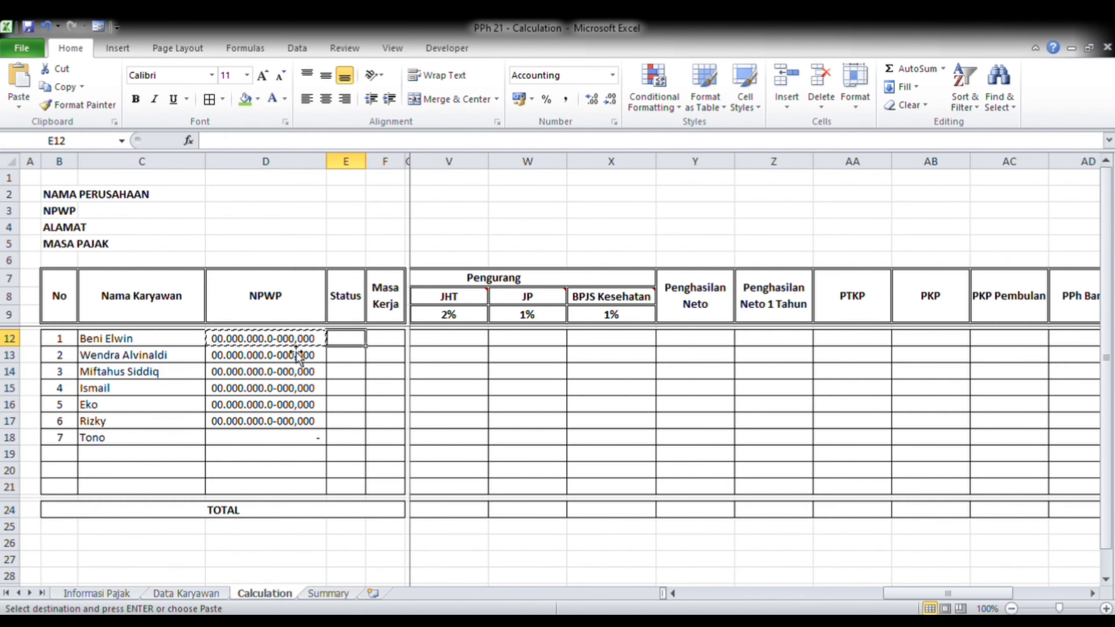
key(Left)
key(ctrl+v)
key(Right)
key(ctrl+v)
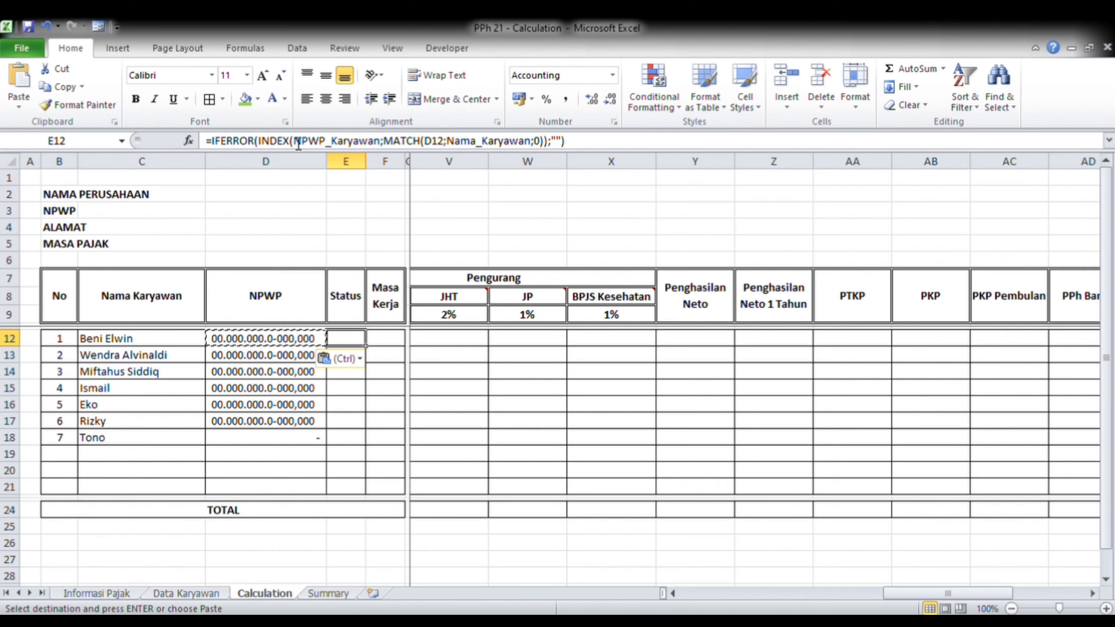
Step: Change the formula in E12 to =IFERROR(INDEX(Status_Karyawan;MATCH(C12;Nama_Karyawan;0));"")
click(301, 148)
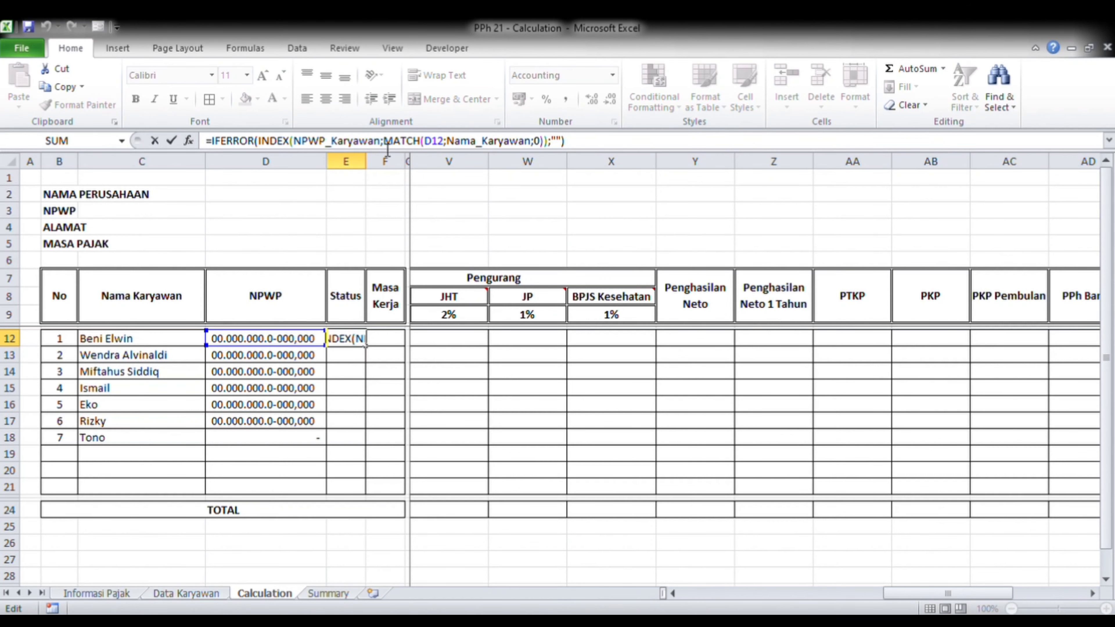
double_click(380, 142)
text(Status)
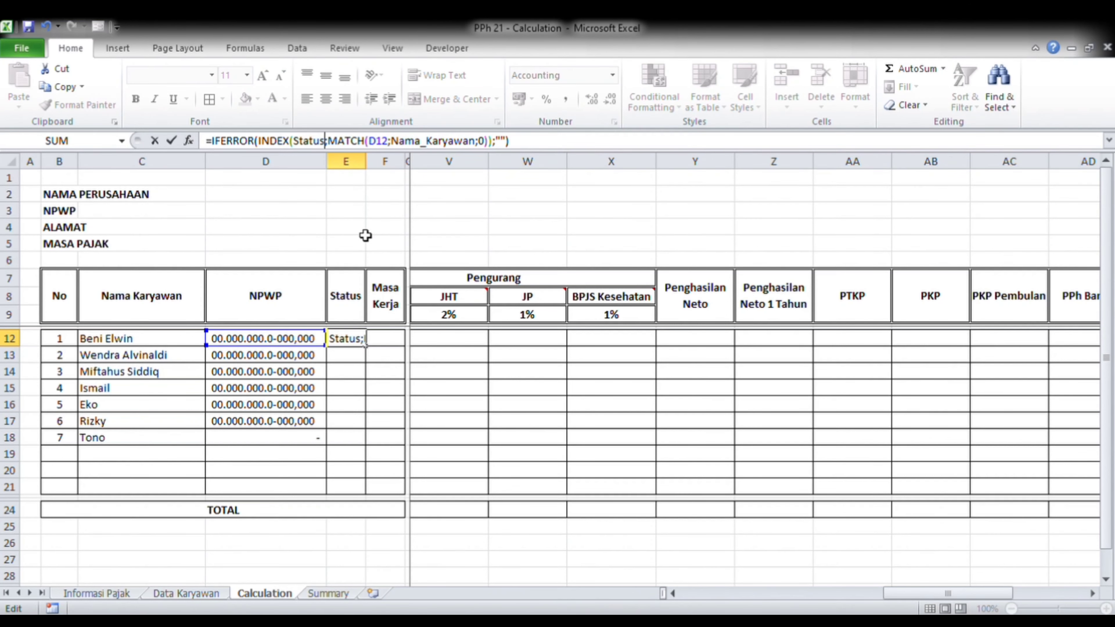
text(_Karyawan)
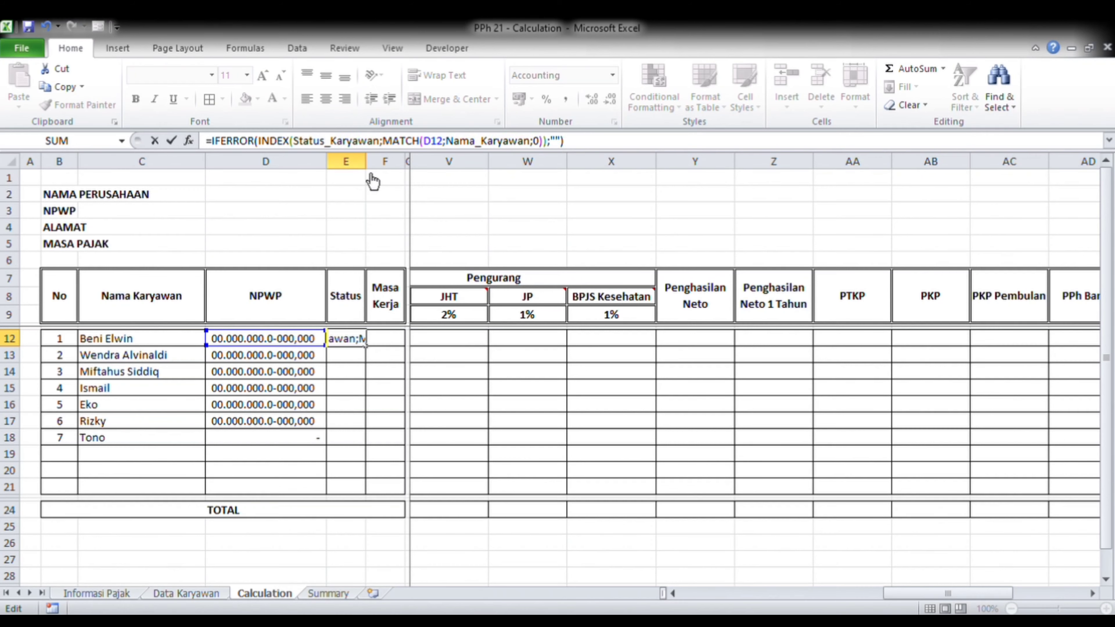
key(Return)
click(354, 343)
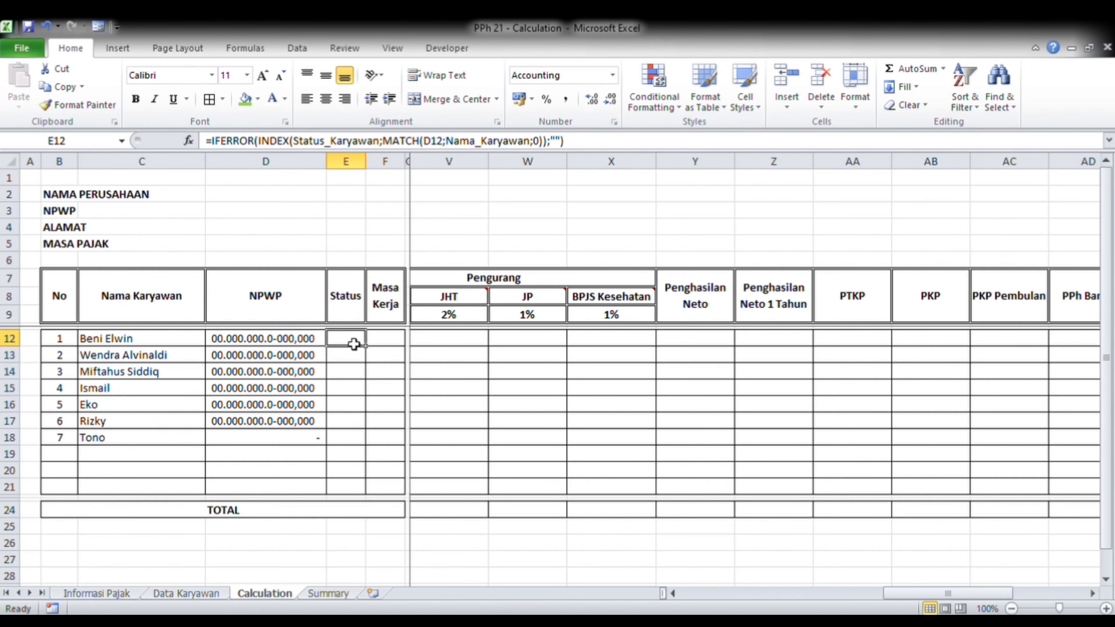
drag(424, 140, 431, 141)
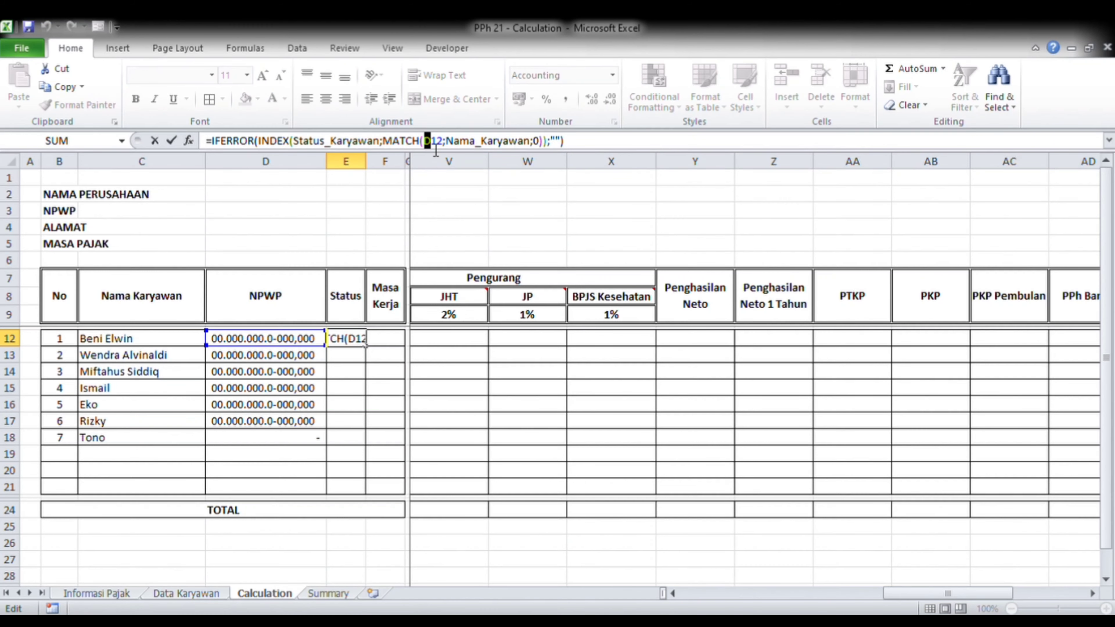
text(C)
key(ctrl+Return)
Step: Copy the Status lookup formula from E12 into E13:E21
key(ctrl+c)
key(Down)
key(shift+Down)
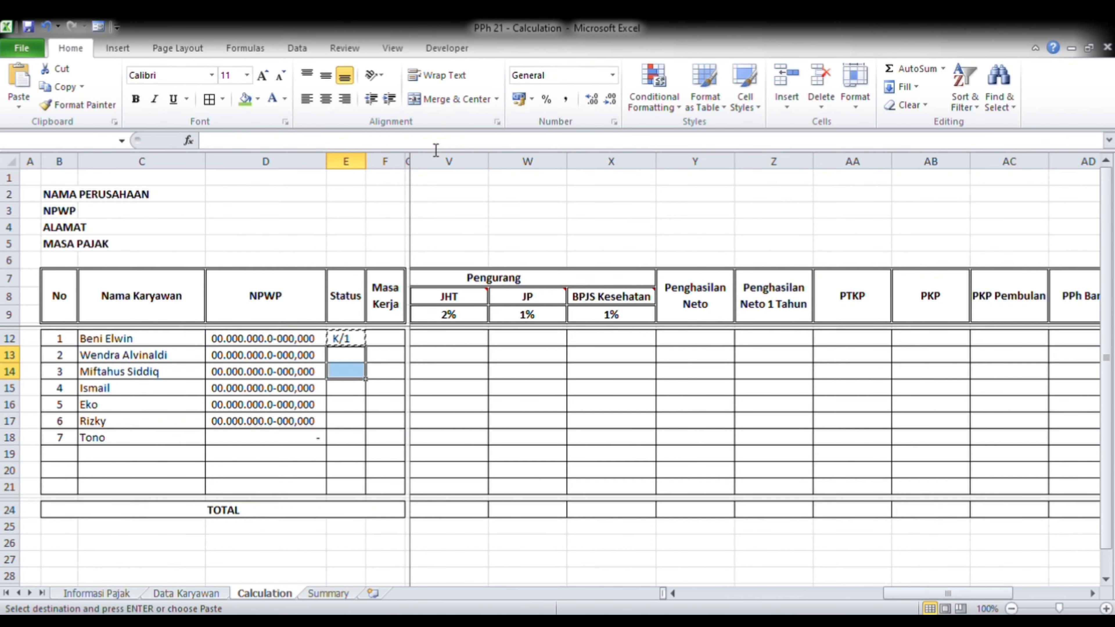
key(shift+Down)
key(shift+Down)
key(shift+Down)
key(shift+Down)
key(shift+Down)
key(shift+Down)
key(shift+Down)
key(ctrl+v)
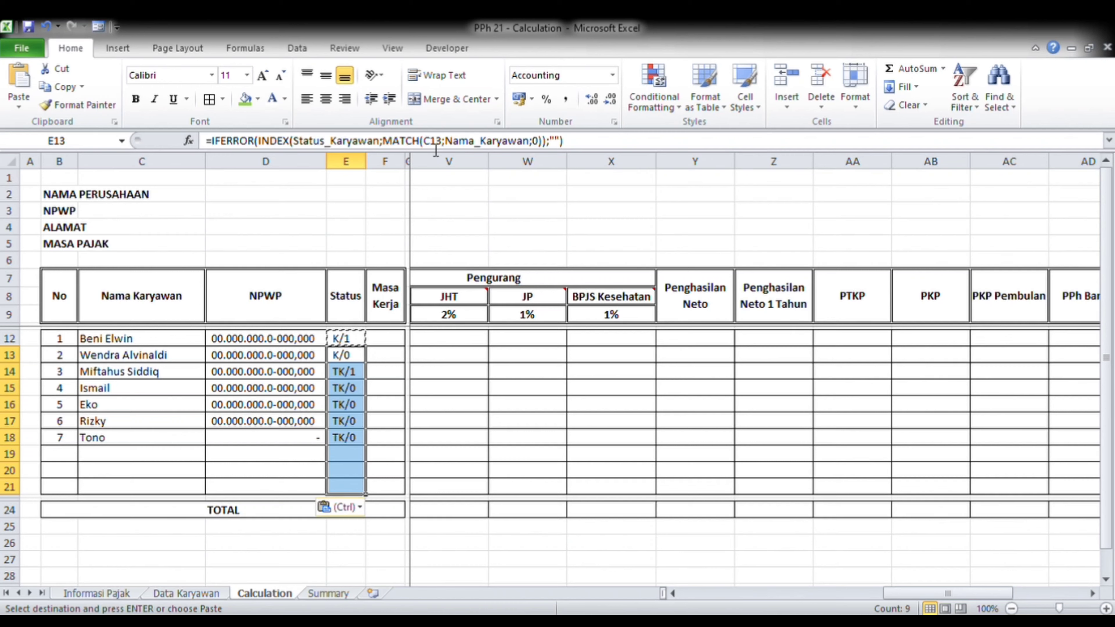
Step: Copy the Status lookup formula from E12 into the Masa Kerja cell F12
key(Up)
key(Right)
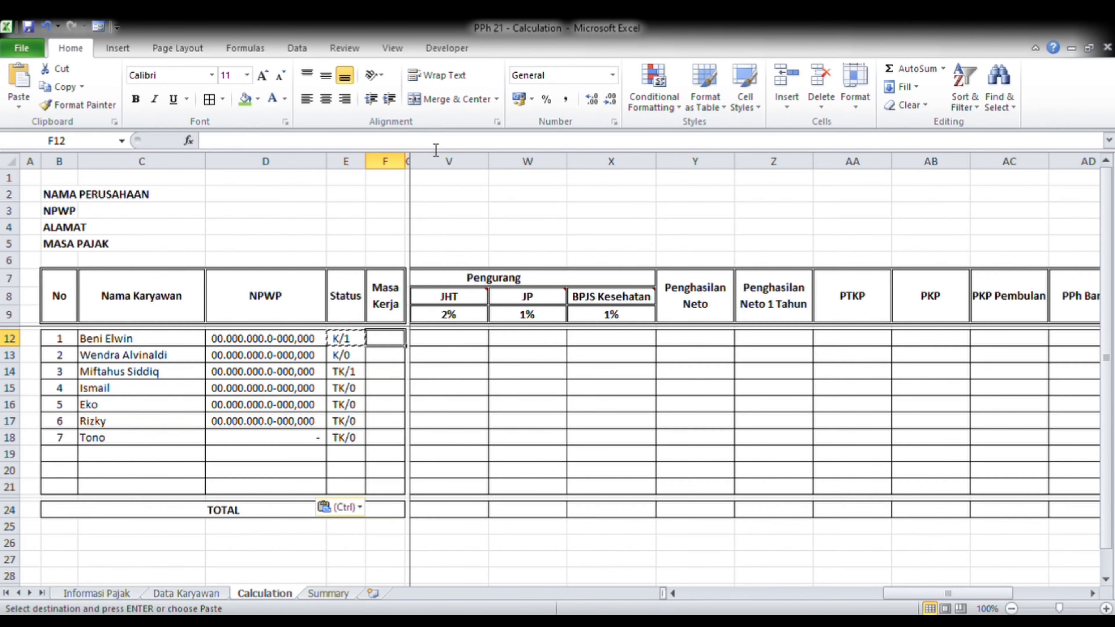
key(Left)
key(Right)
key(ctrl+v)
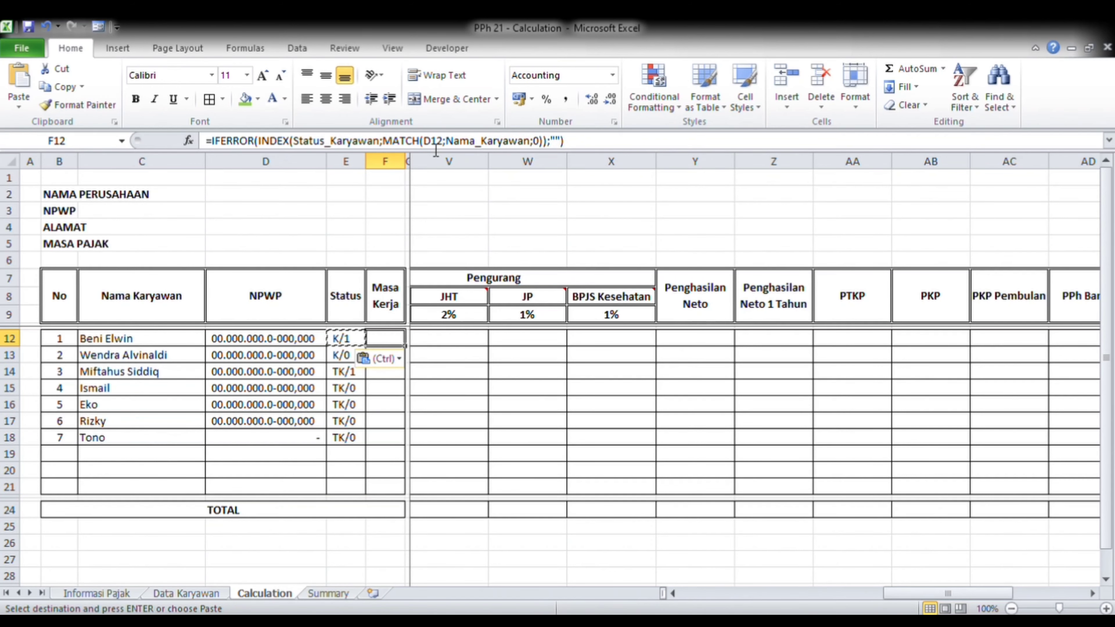
Step: Change the formula in F12 to =IFERROR(INDEX(MasaKerja_Karyawan;MATCH(C12;Nama_Karyawan;0));"")
click(429, 141)
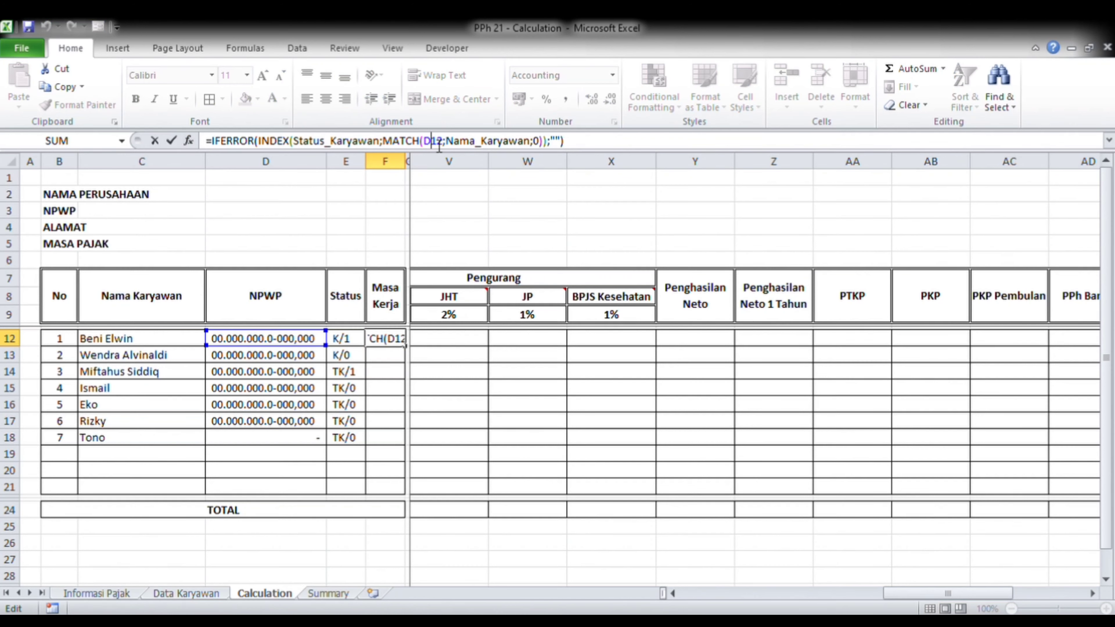
key(BackSpace)
text(C)
key(Left)
key(Left)
key(Left)
key(Left)
key(Left)
key(Left)
key(Left)
key(ctrl+shift+Left)
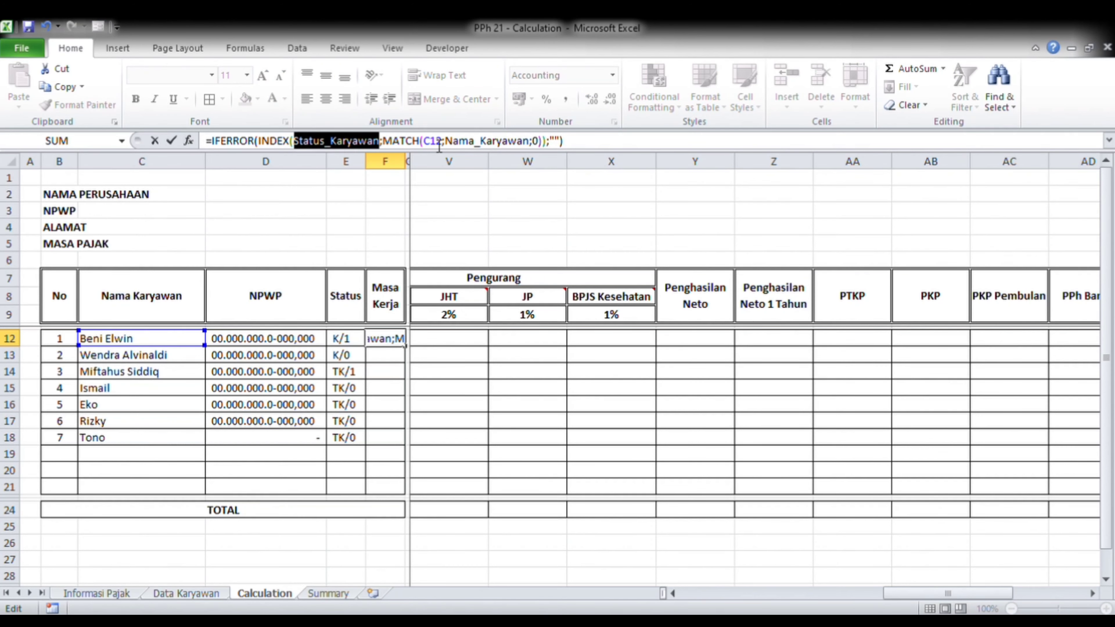
text(masa)
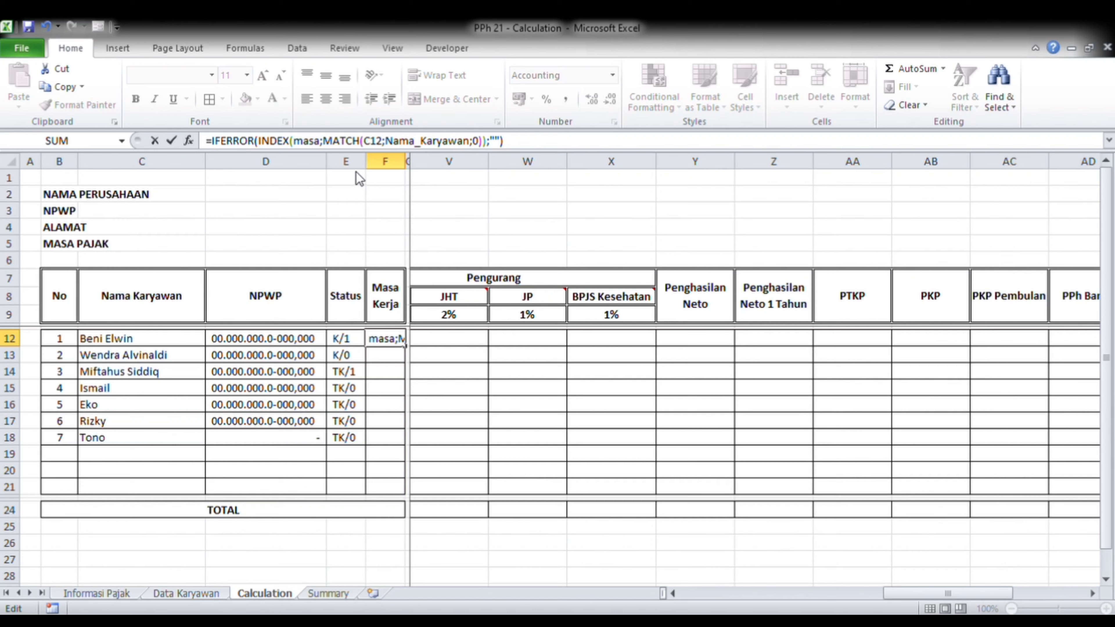
key(Tab)
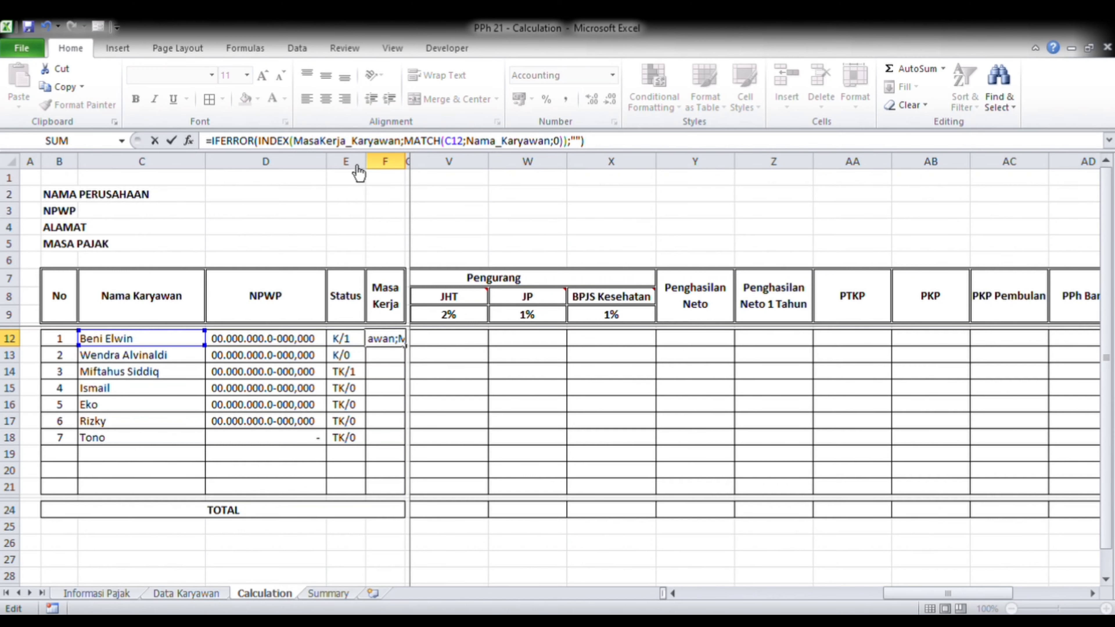
key(Return)
Step: Copy the Masa Kerja lookup formula from F12 into F13:F21
click(393, 341)
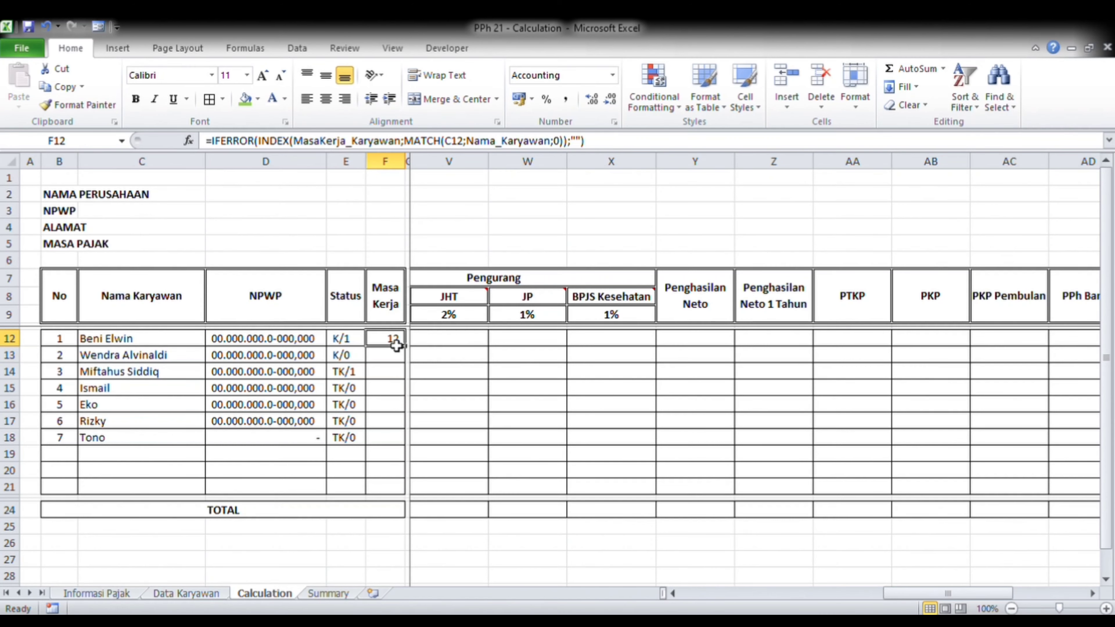
key(ctrl+c)
key(Down)
key(shift+Down)
key(shift+Down)
key(shift+Down)
key(shift+Down)
key(shift+Down)
key(shift+Down)
key(shift+Down)
key(shift+Down)
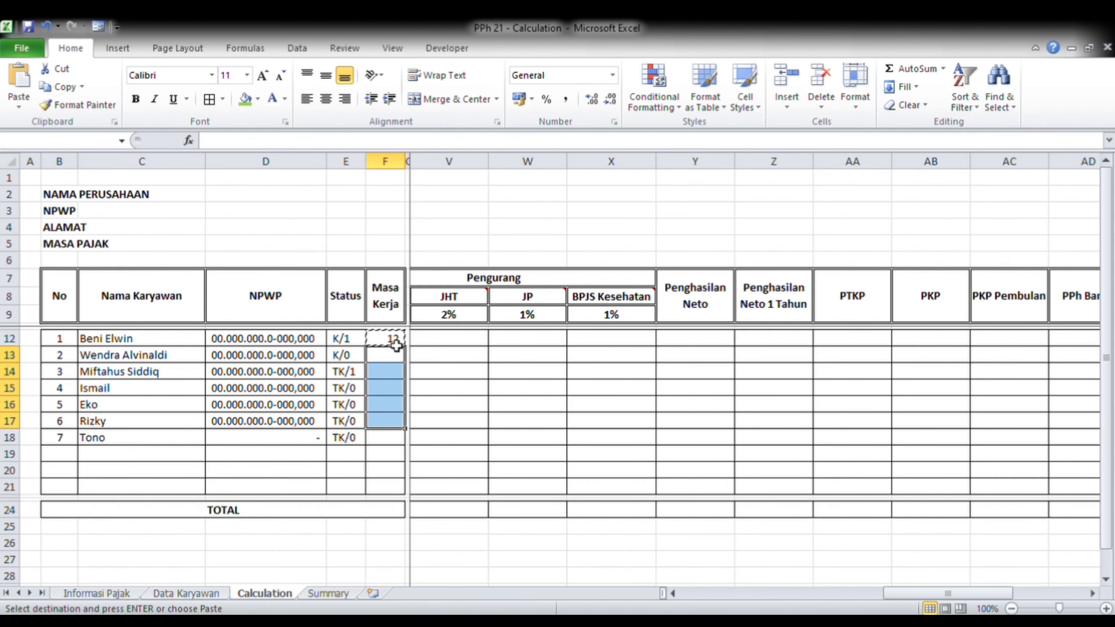
key(ctrl+v)
Step: Center the Status values in E12:E21 horizontally
key(Up)
key(Left)
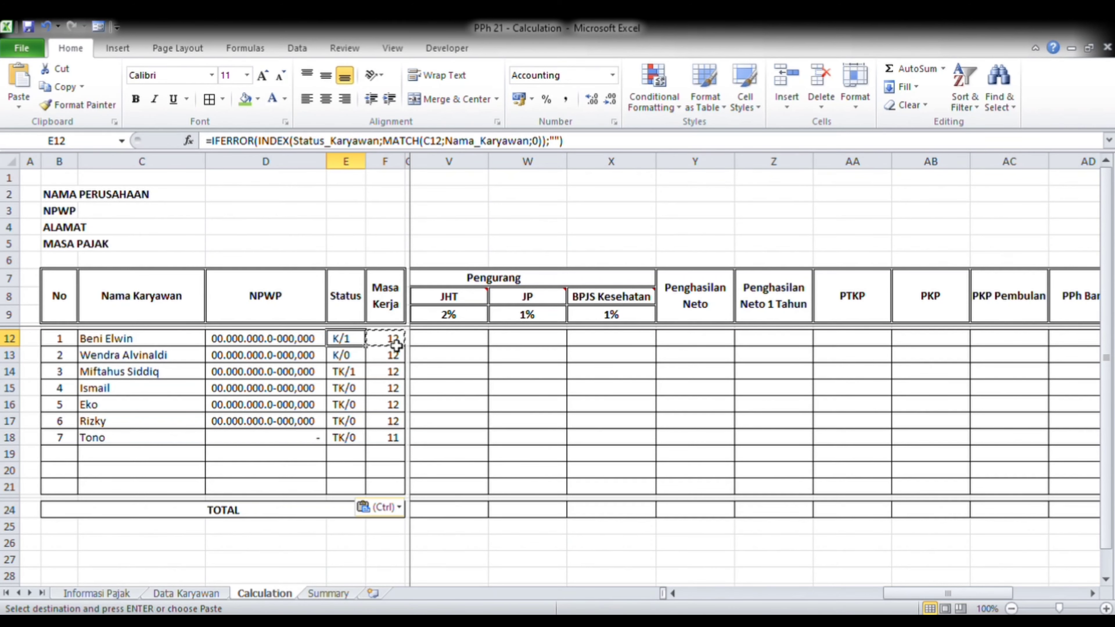
key(ctrl+shift+Down)
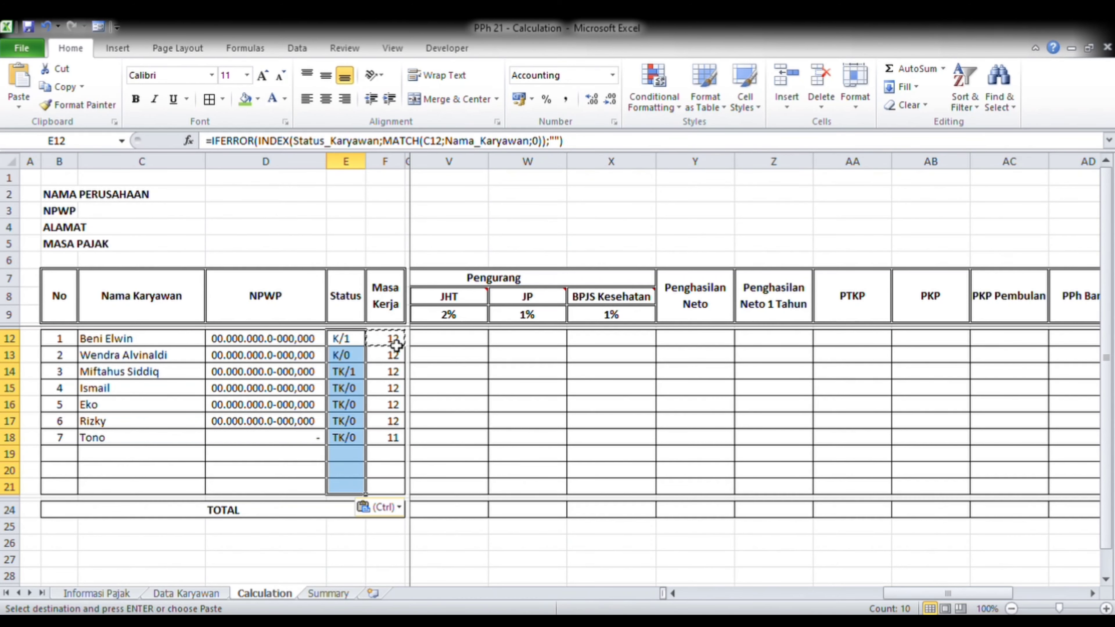
click(325, 98)
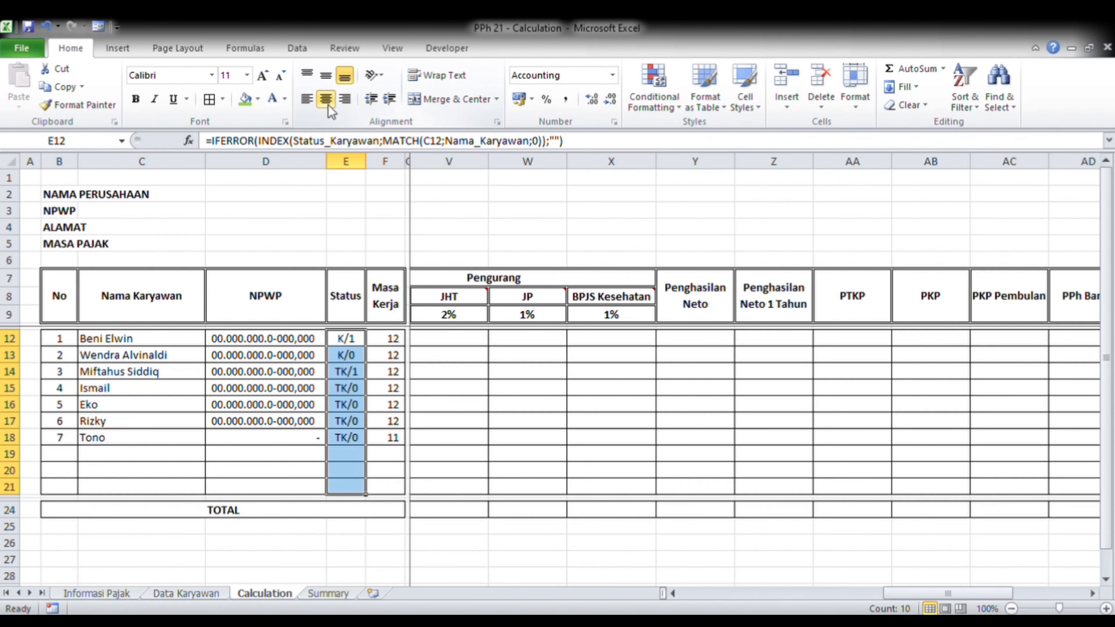
key(Right)
key(Left)
key(Left)
key(Left)
key(Right)
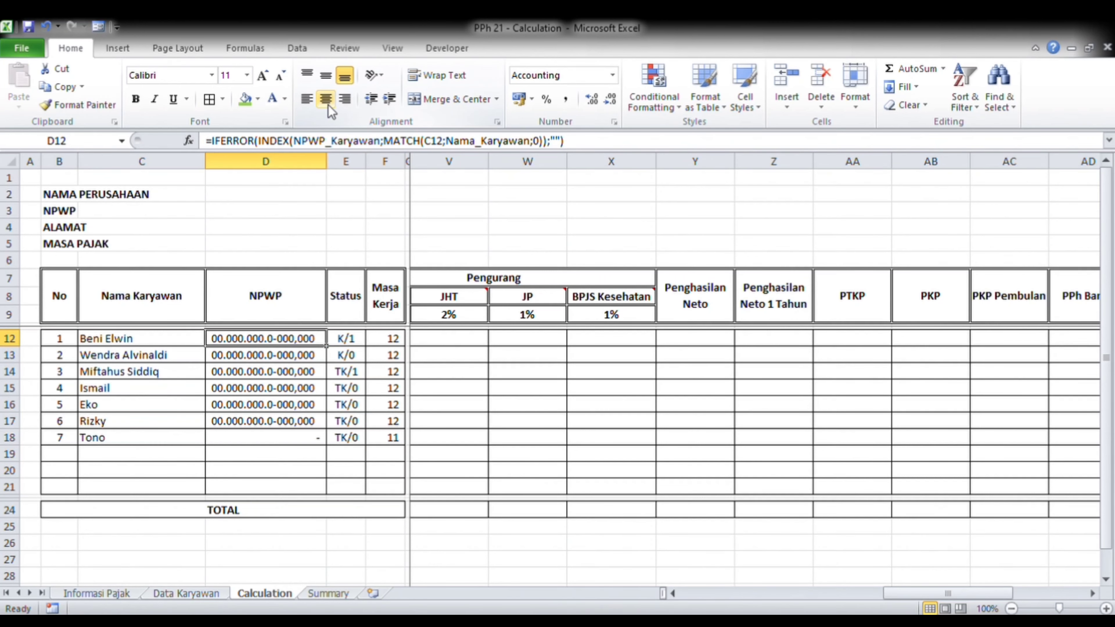
Step: Fill the No column's header and number cells B12:B21 with green
key(Left)
key(Left)
key(Up)
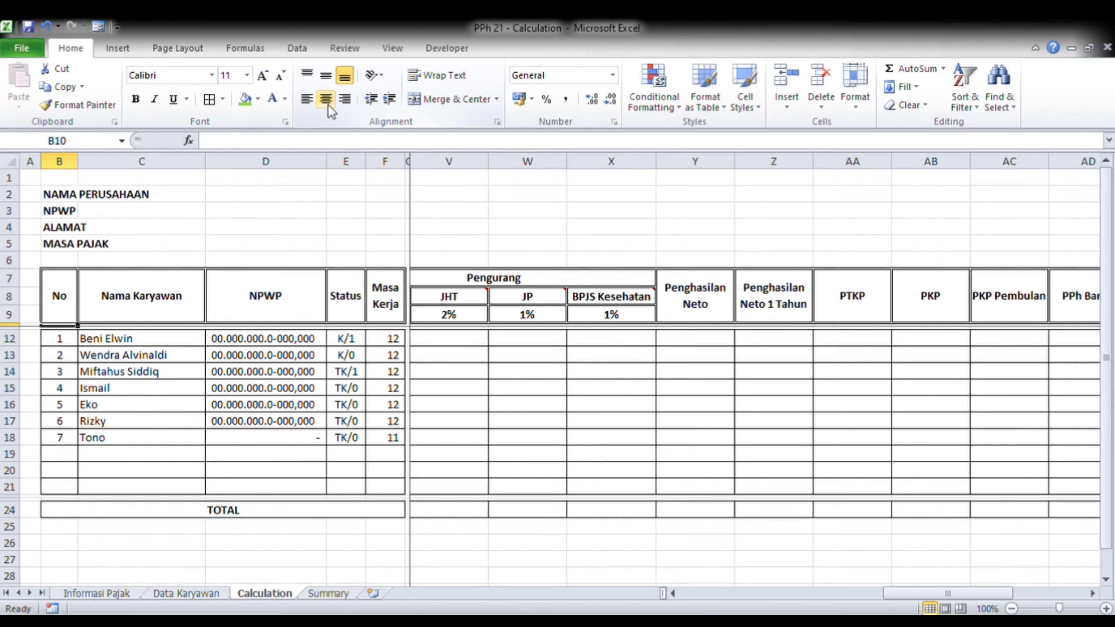
key(Up)
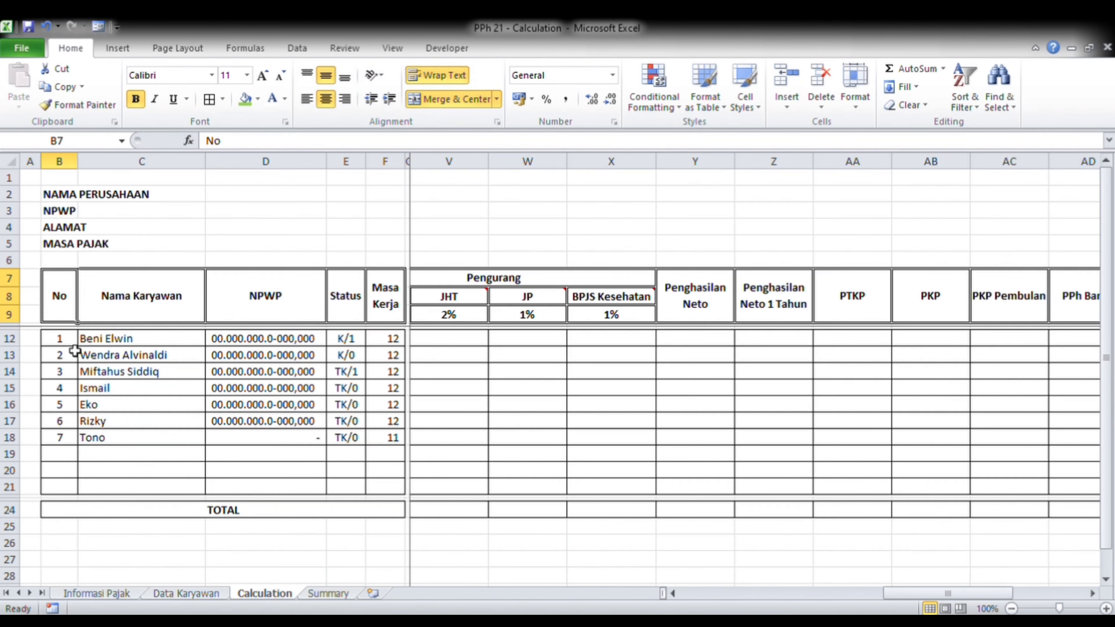
ctrl+click(71, 340)
shift+click(65, 492)
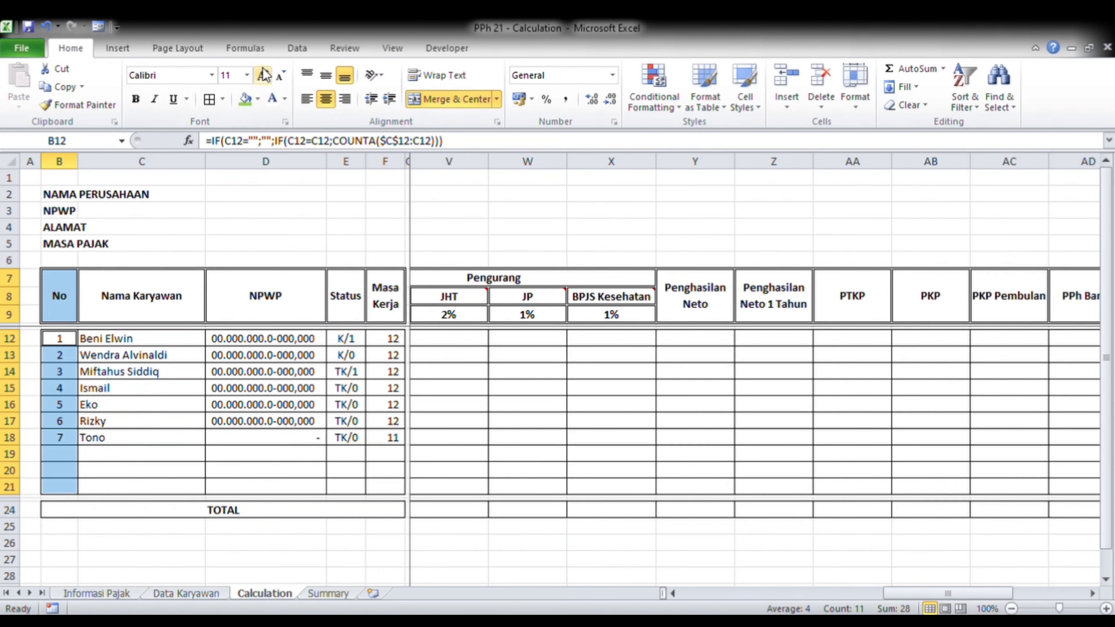
click(245, 99)
Step: Apply the same green fill to the NPWP header and cells D12:D21
click(286, 321)
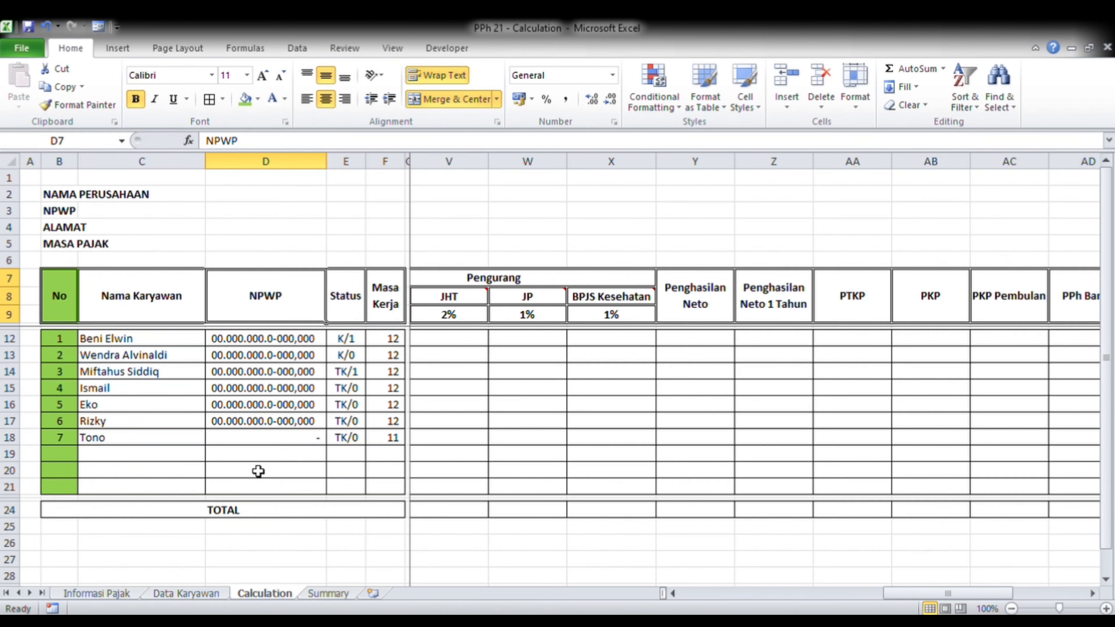
ctrl+click(260, 339)
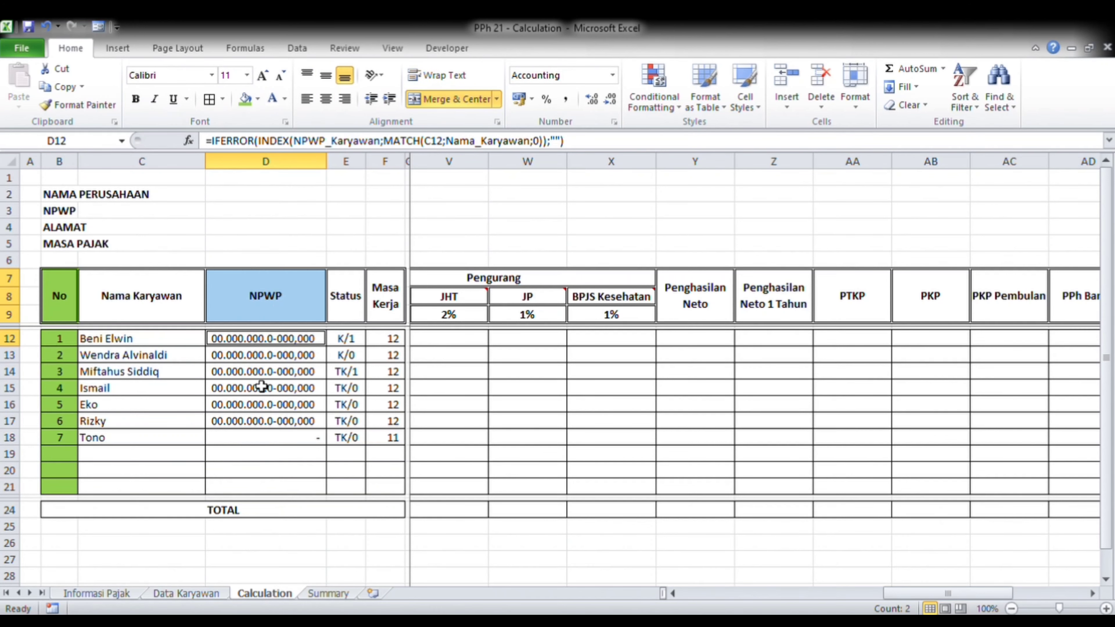
shift+click(261, 486)
click(245, 99)
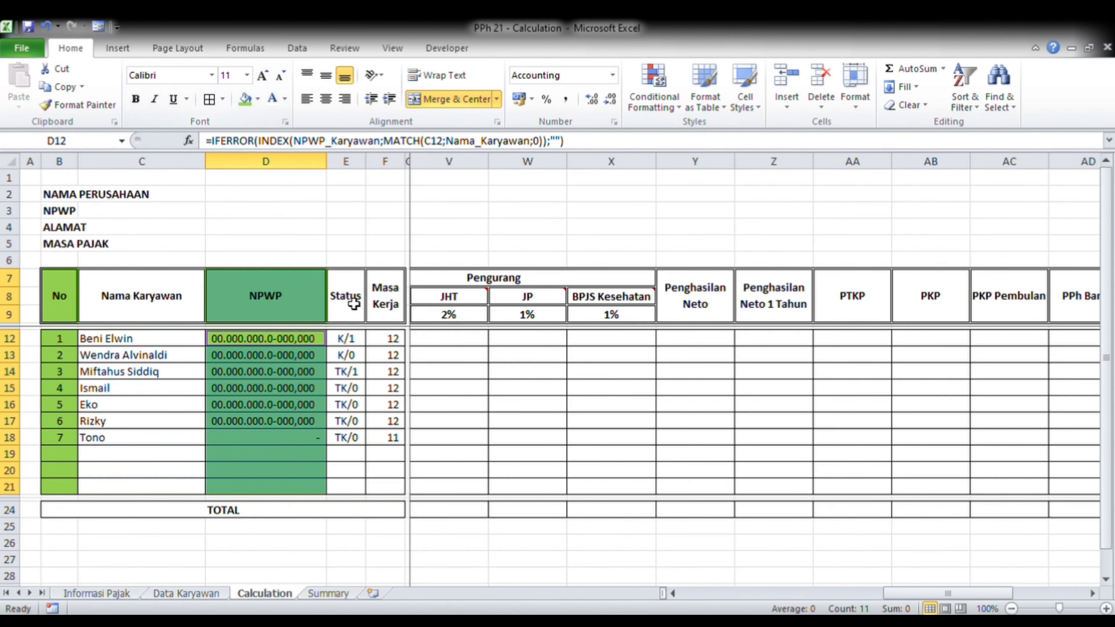
Step: Apply the green fill to the Status and Masa Kerja headers and cells E12:F21
click(354, 304)
ctrl+click(393, 318)
ctrl+click(349, 340)
ctrl+click(386, 341)
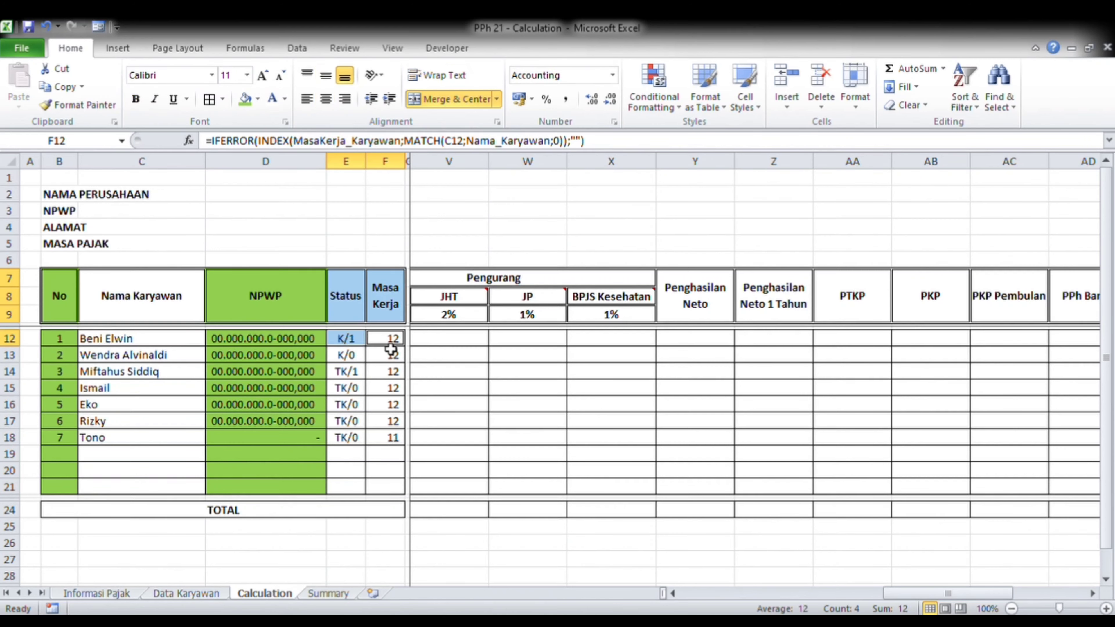
shift+click(391, 490)
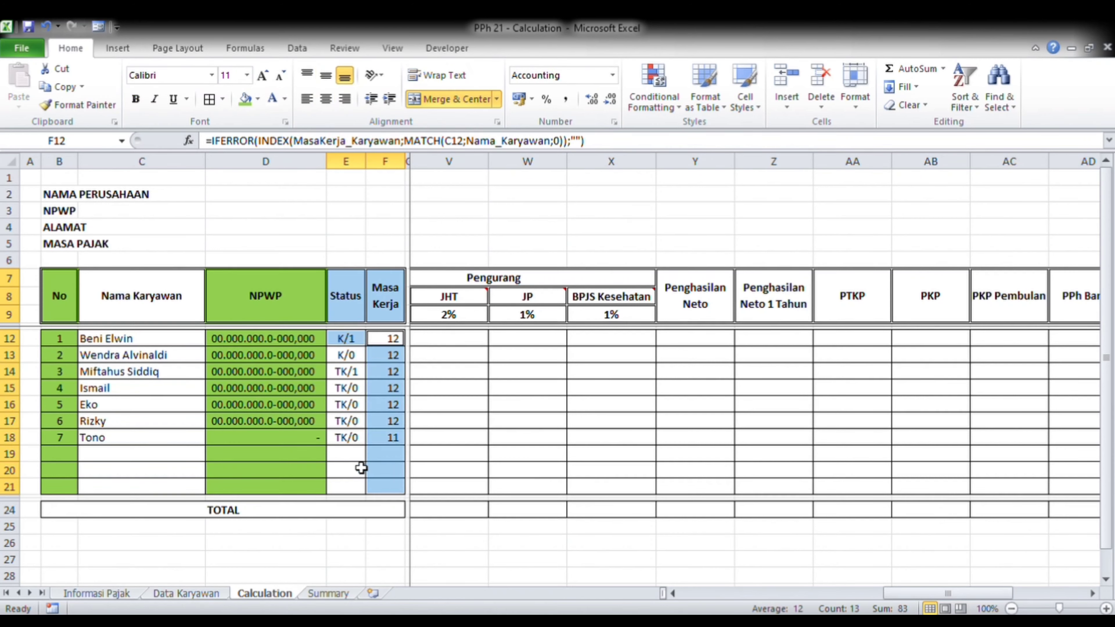
ctrl+click(346, 486)
shift+click(358, 356)
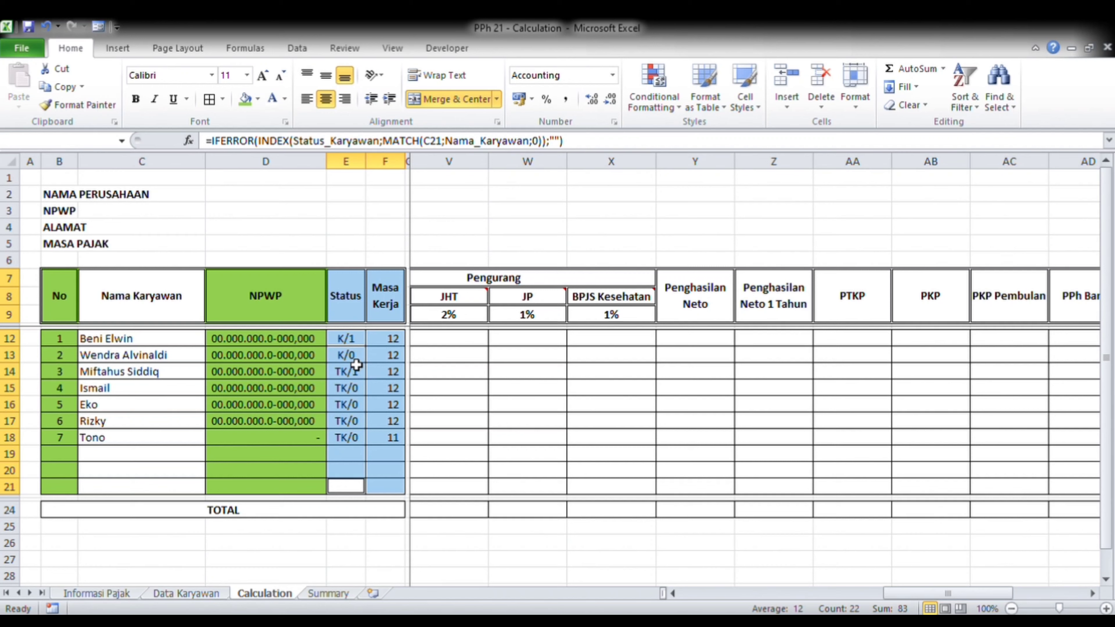
click(245, 99)
click(303, 339)
click(365, 413)
Step: Center the Masa Kerja values in F12:F21 and set their number format to General
click(386, 340)
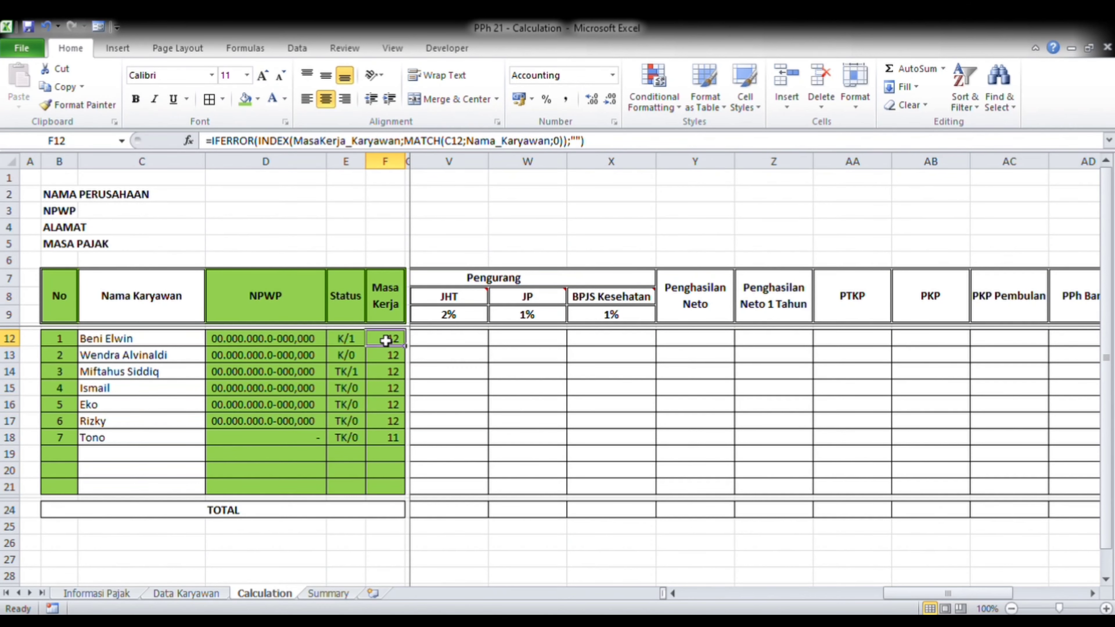
shift+click(390, 494)
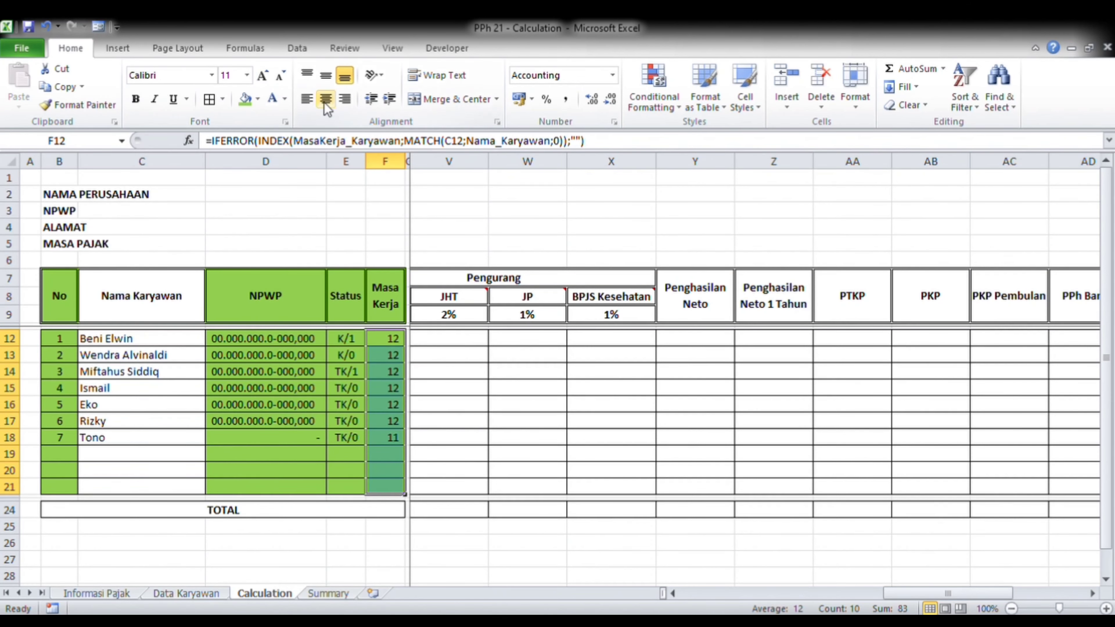
click(612, 77)
click(553, 111)
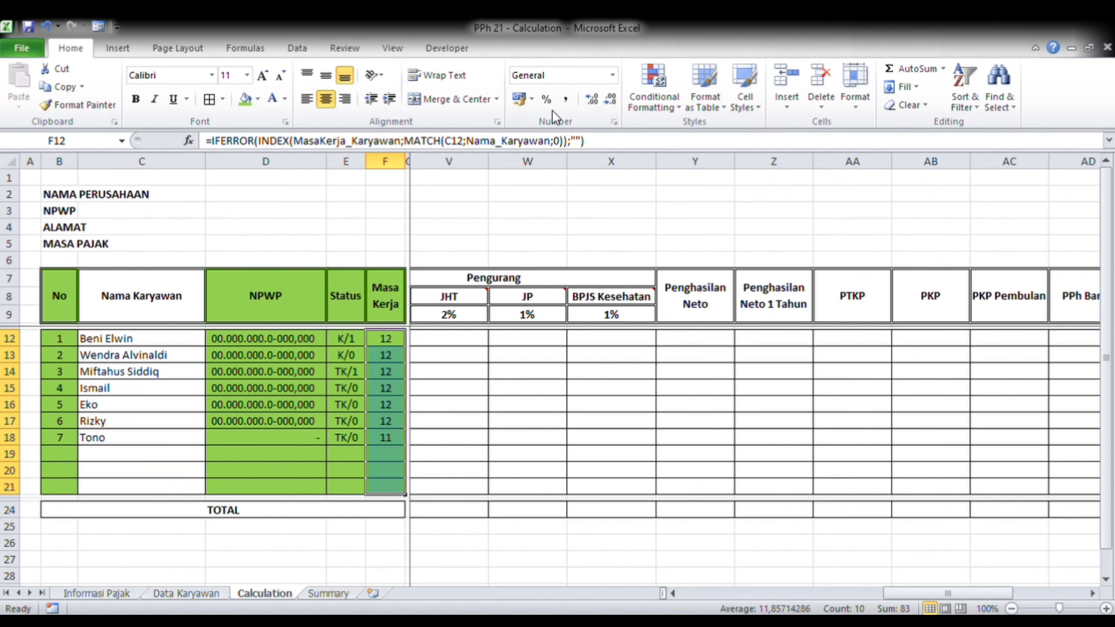
click(478, 385)
click(323, 346)
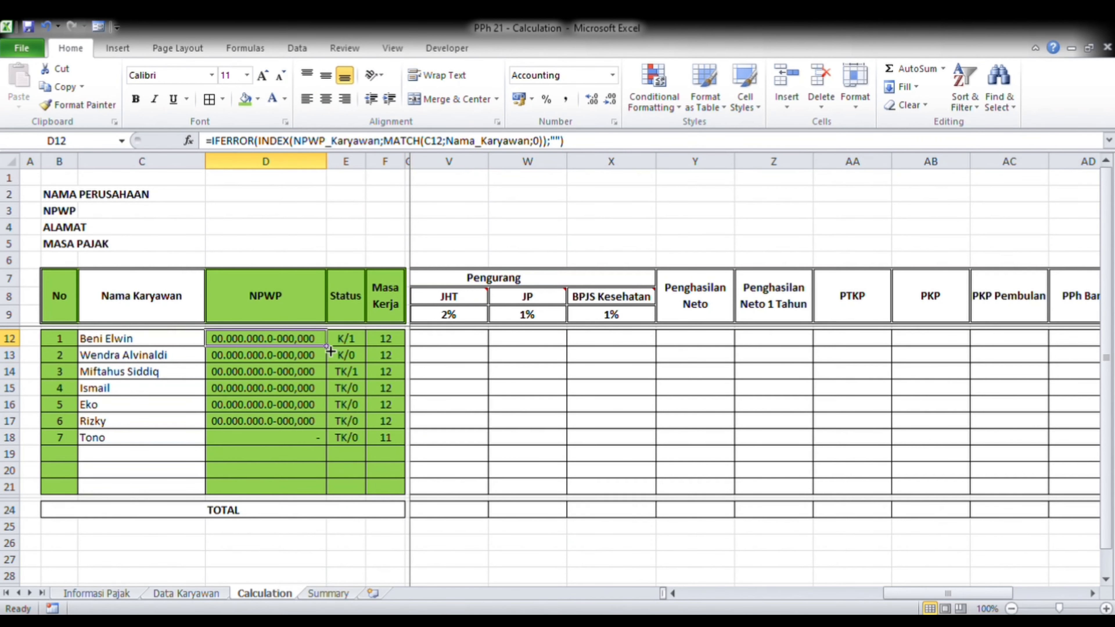
key(Right)
key(Right)
key(Right)
key(Right)
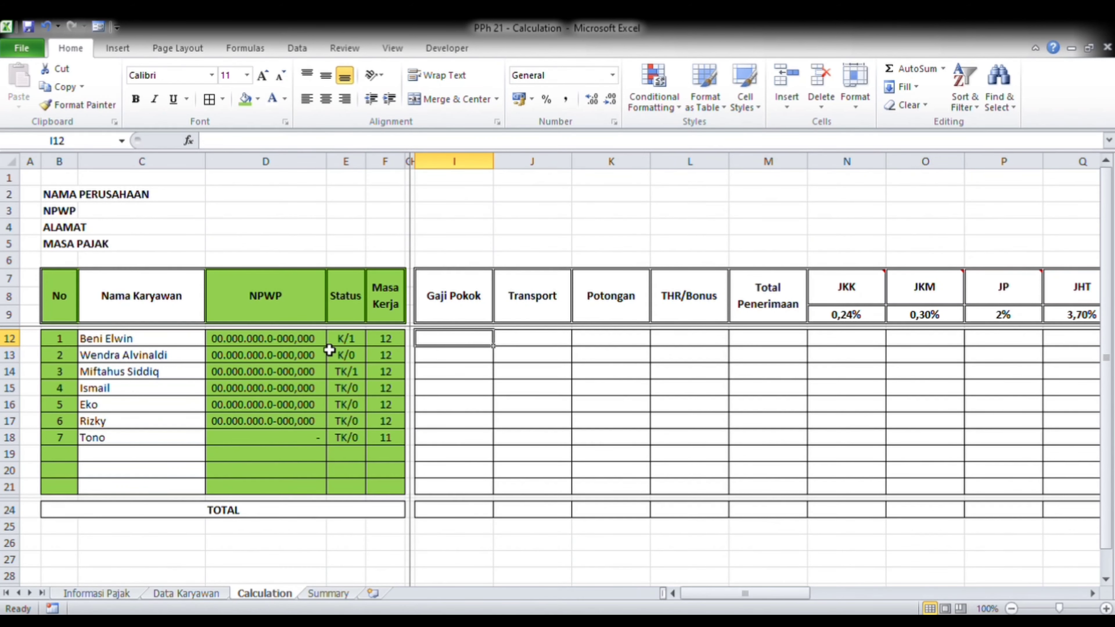
key(Right)
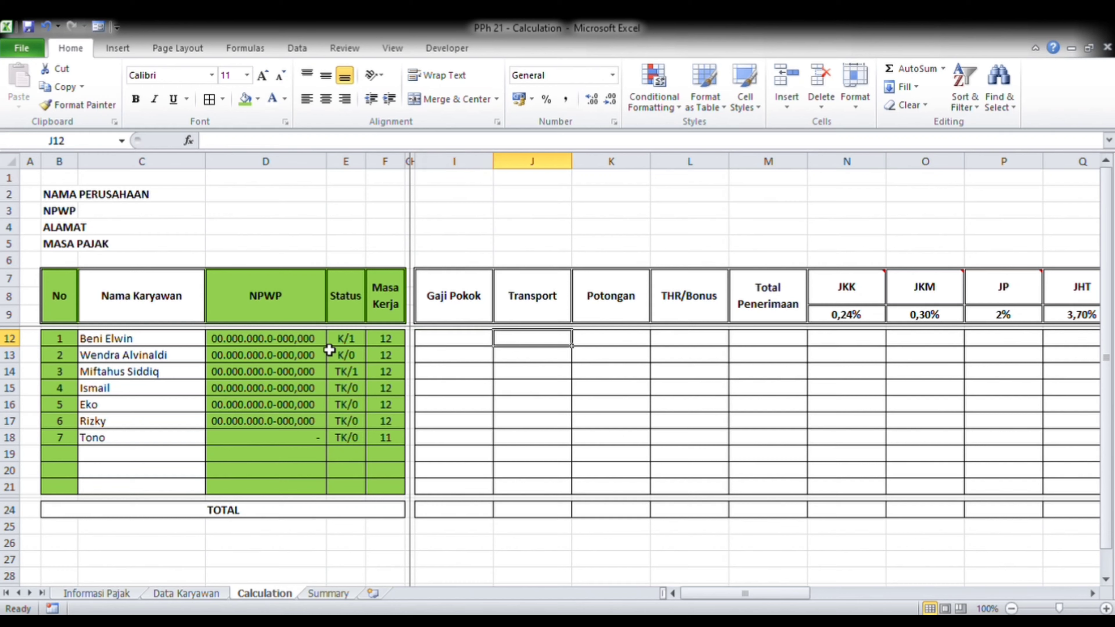
key(Left)
key(Left)
key(Left)
key(Left)
key(Left)
key(Left)
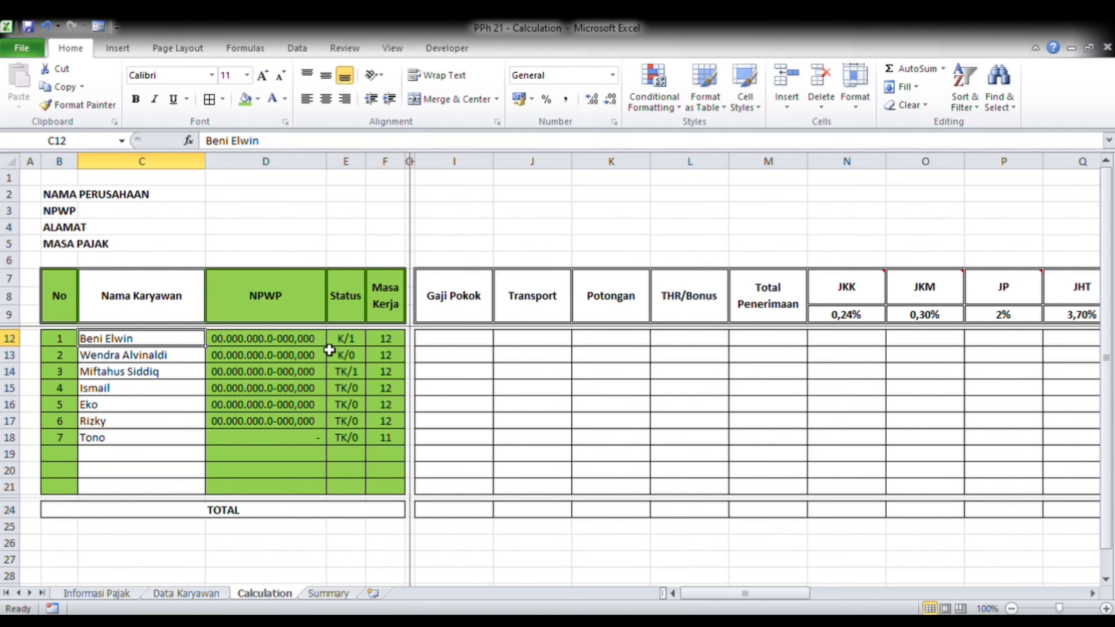
key(Right)
key(Left)
key(Right)
key(Right)
key(Right)
key(Right)
key(Right)
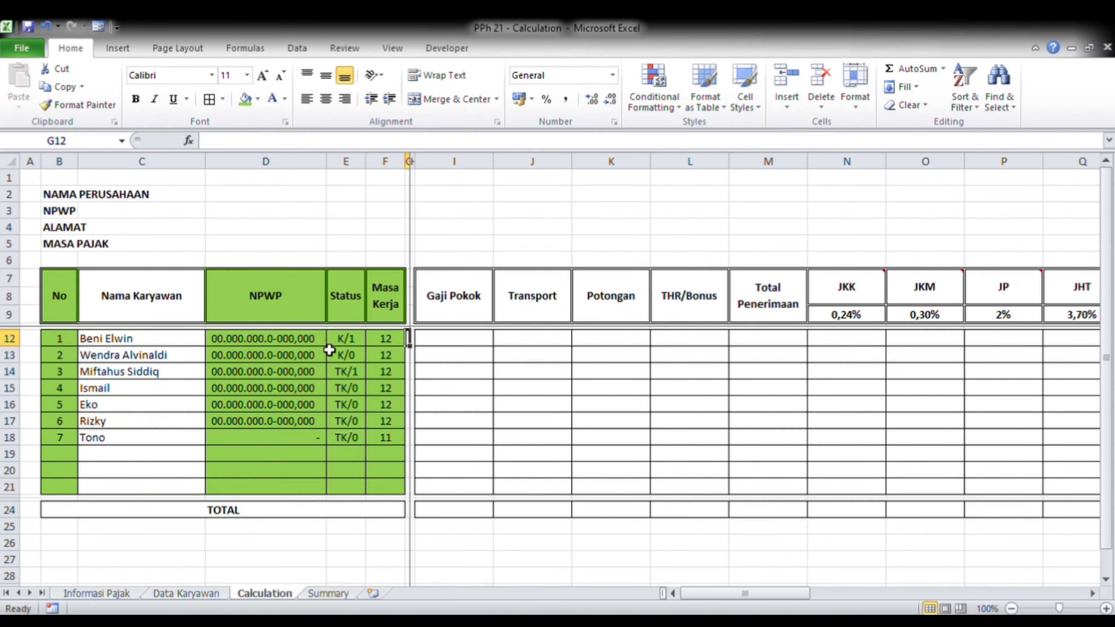
Step: Enter the Gaji Pokok amounts 8000000, 8000000 and 7000000 in I12:I14
key(Right)
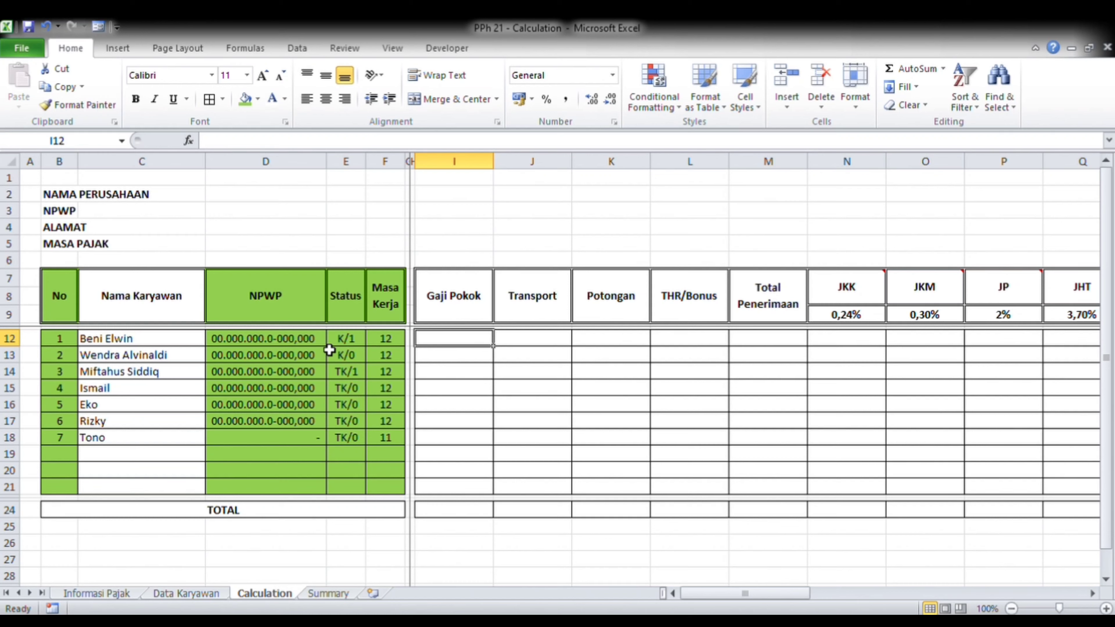
text(8000000)
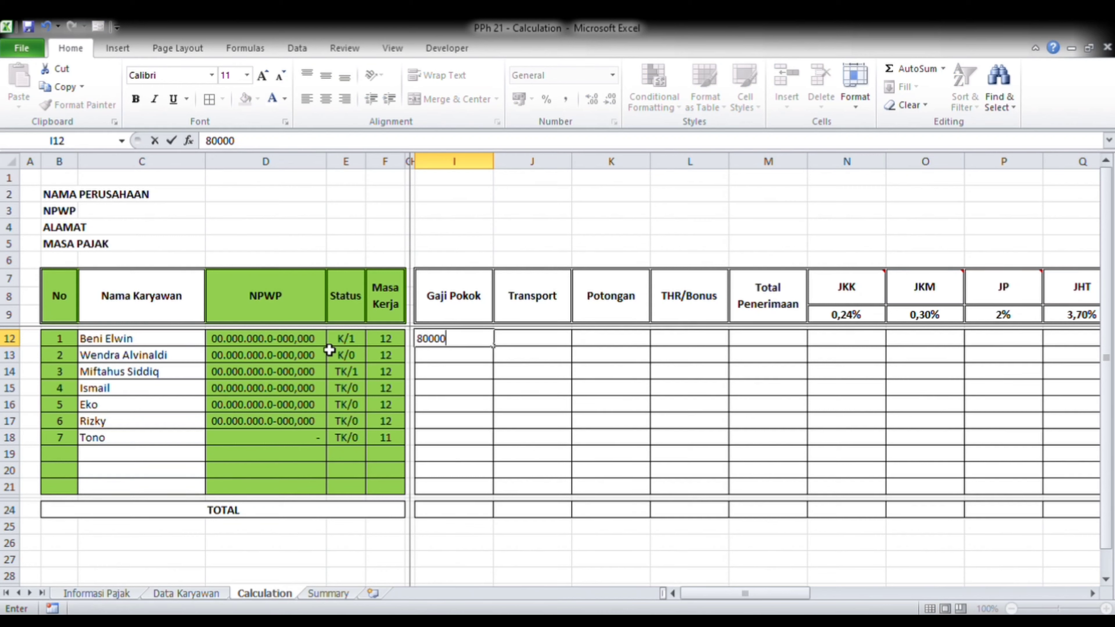
key(Return)
text(8000000)
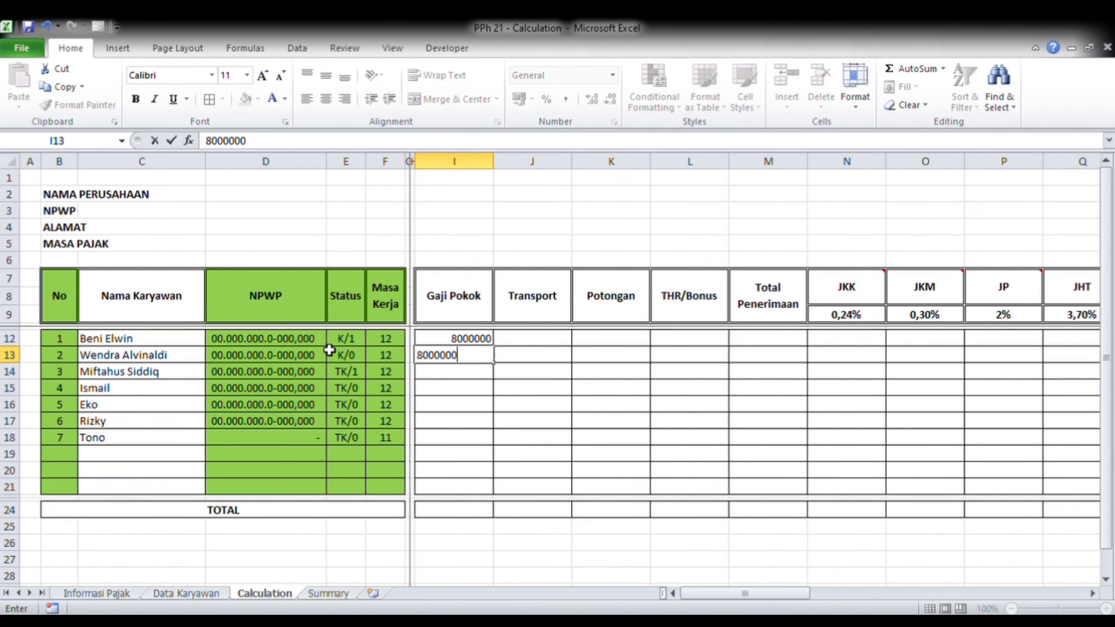
key(Return)
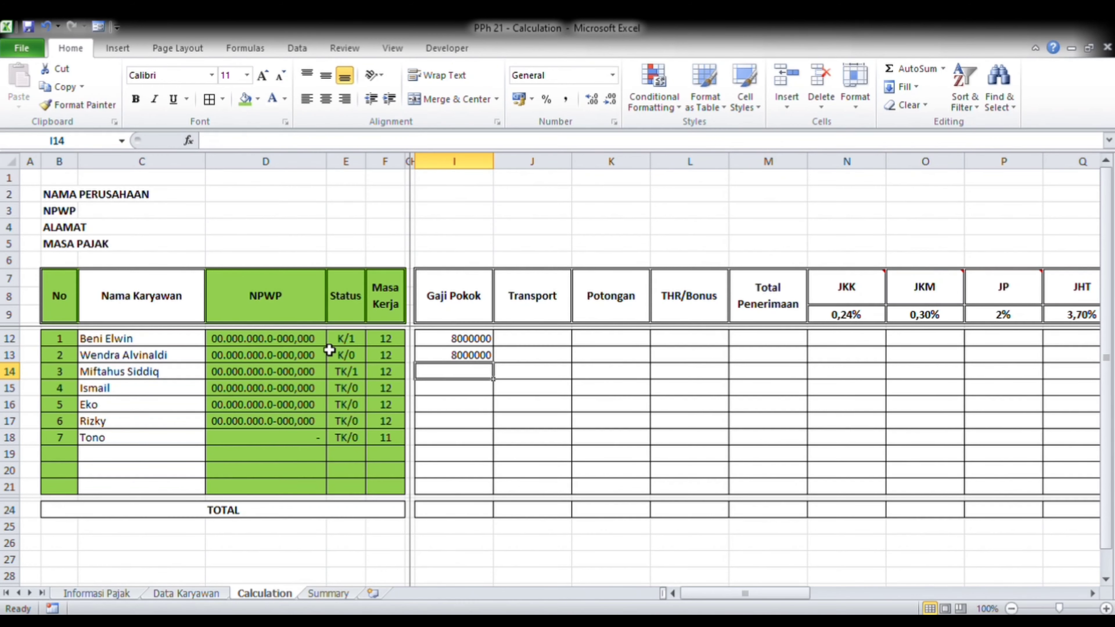
text(7000000)
key(Return)
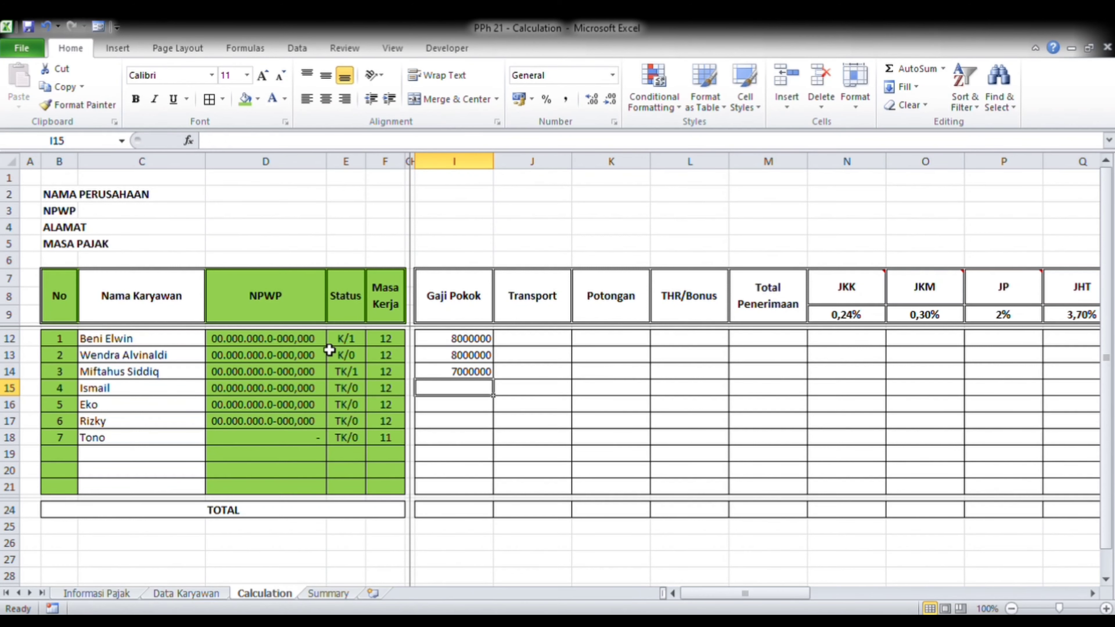
Step: Enter 5000000 as the Gaji Pokok in each of the cells I15:I17
text(5000000)
key(Return)
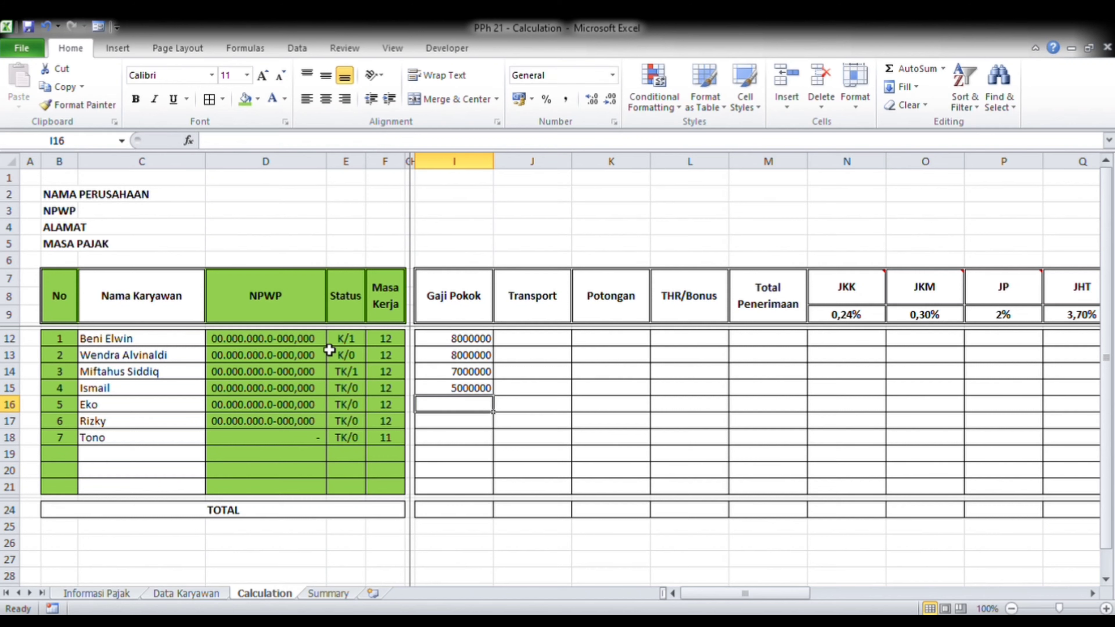
text(5000000)
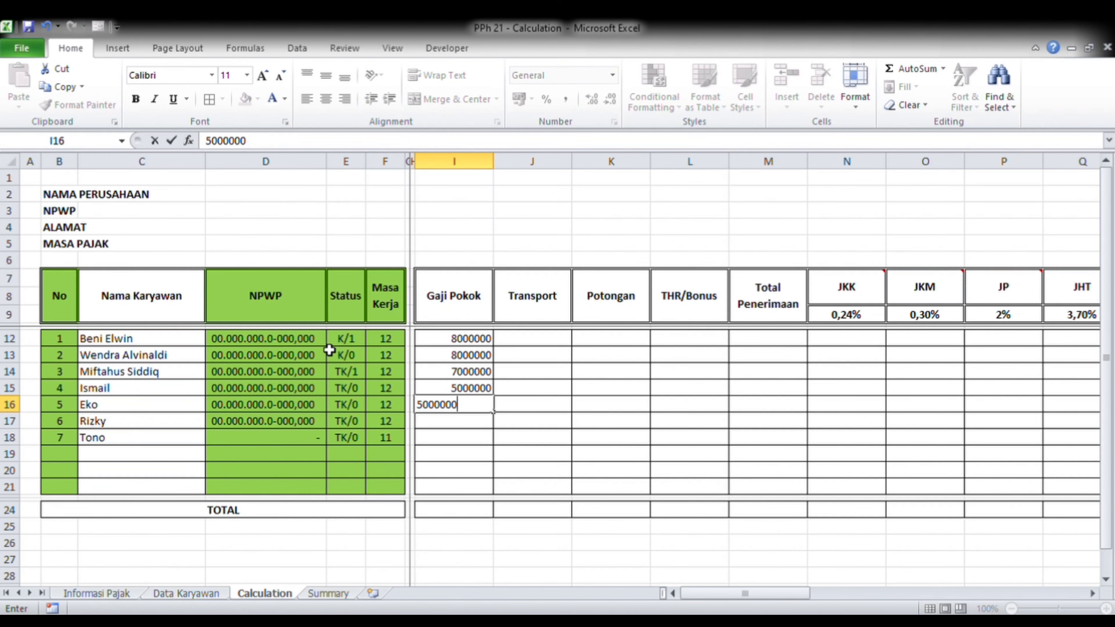
key(Return)
text(5000000)
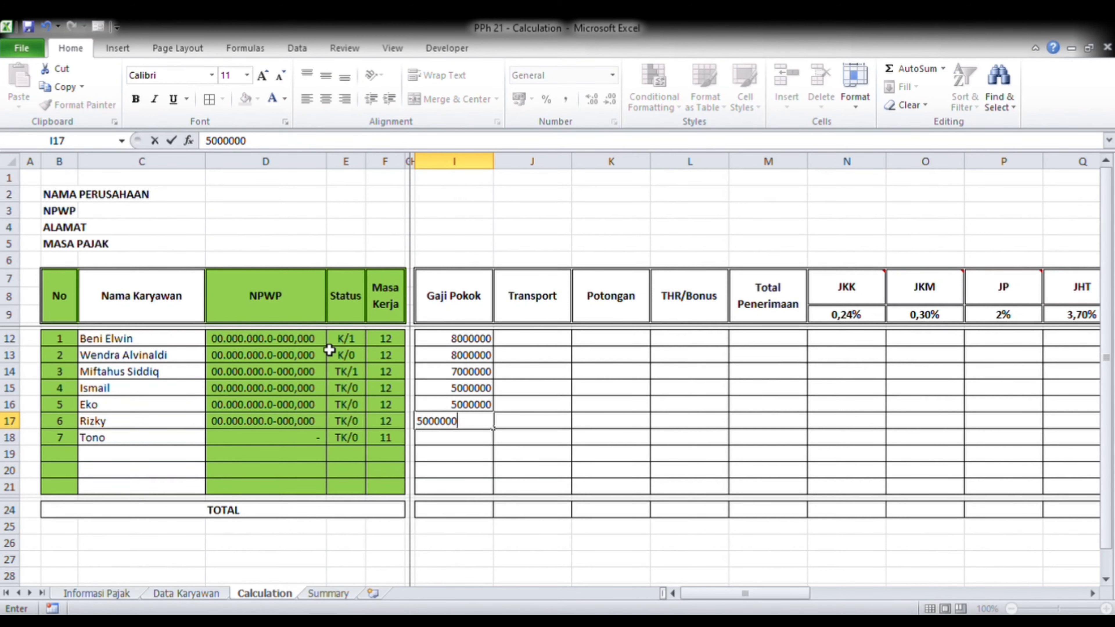
key(Return)
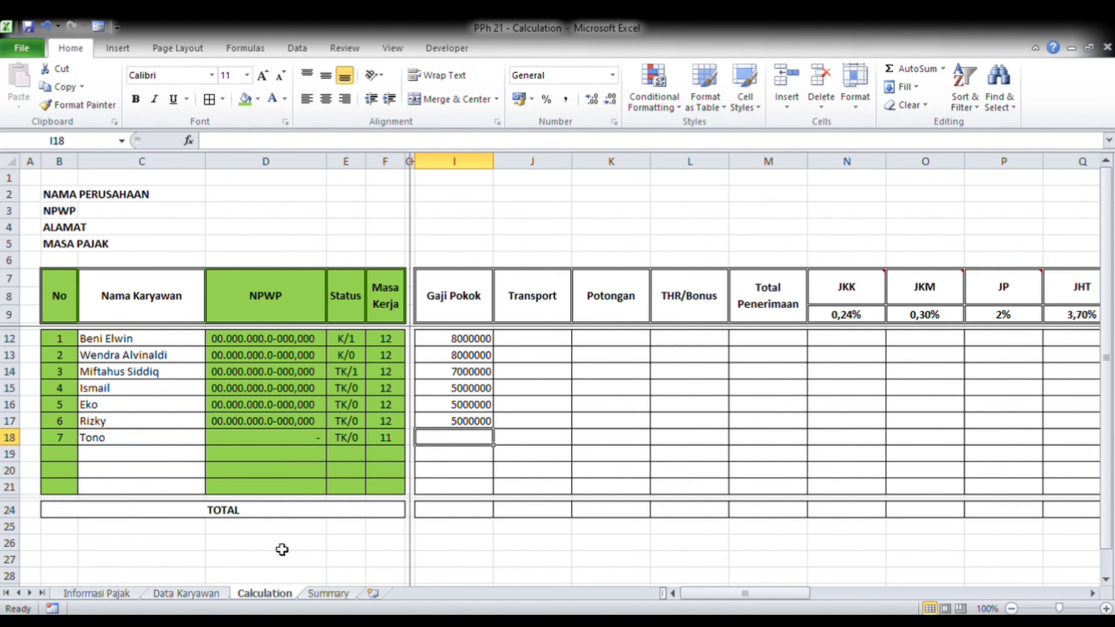
Step: Check the Data Karyawan sheet, return to Calculation and clear the seventh employee's name from C18
click(187, 594)
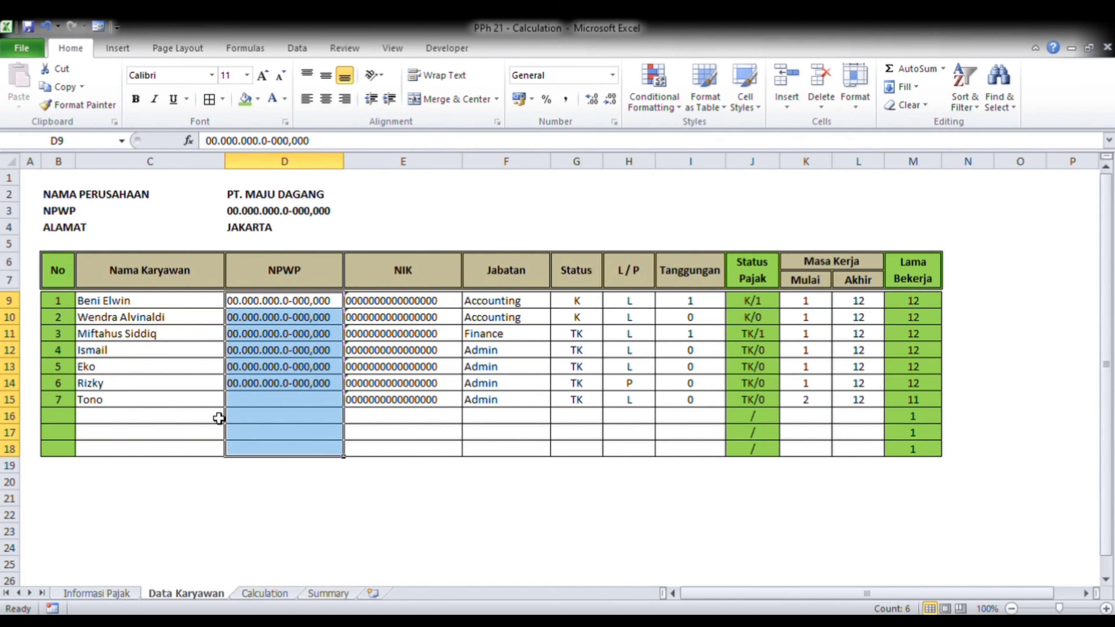
click(273, 596)
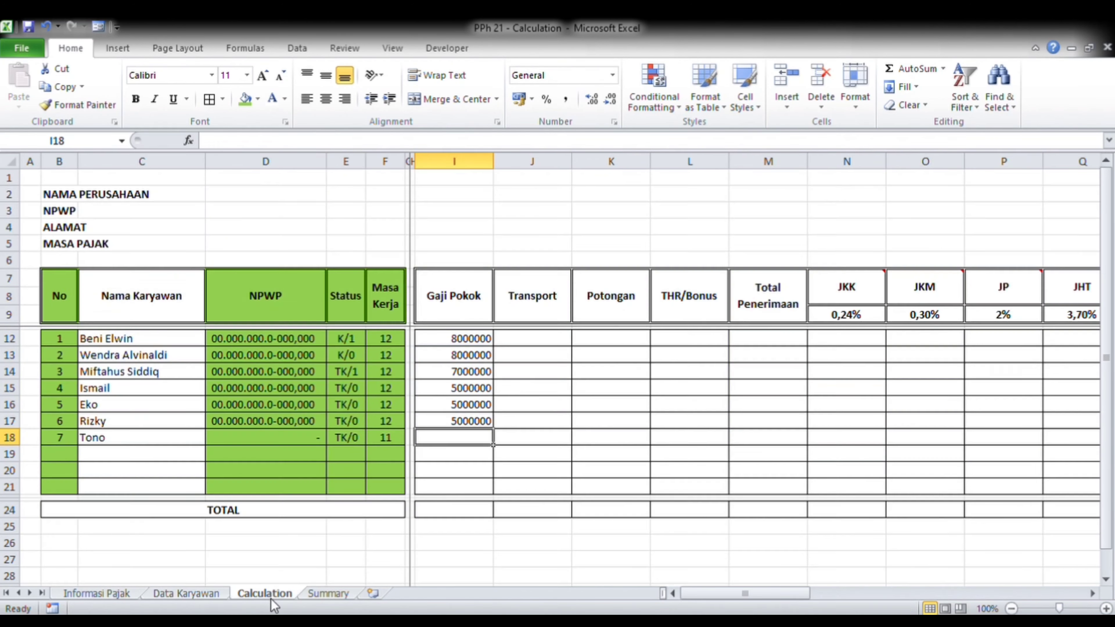
click(145, 439)
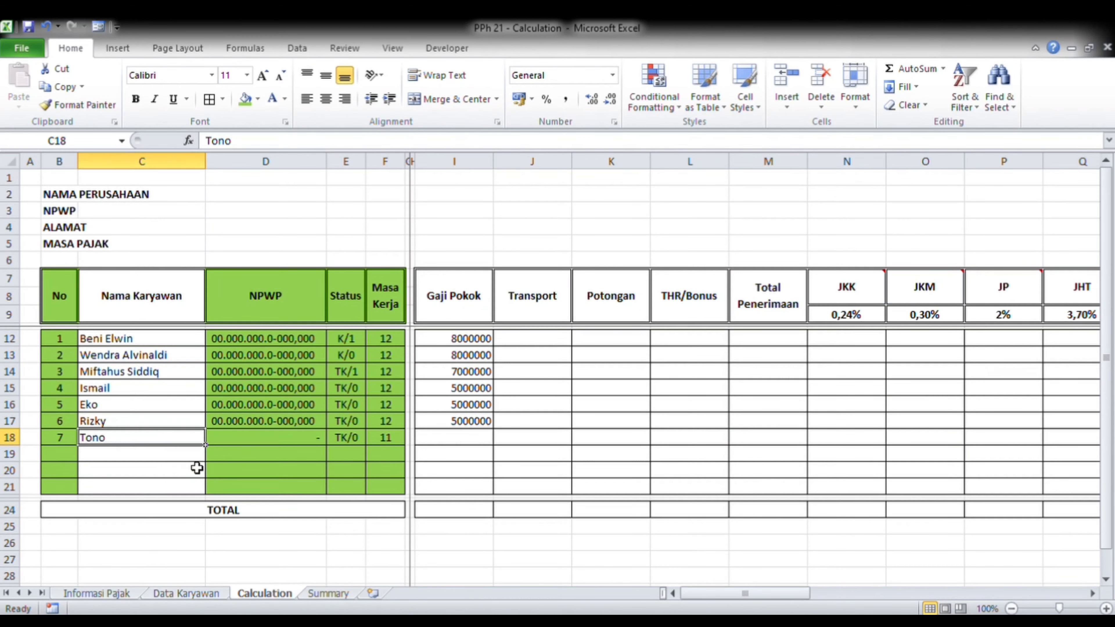
key(Delete)
key(Right)
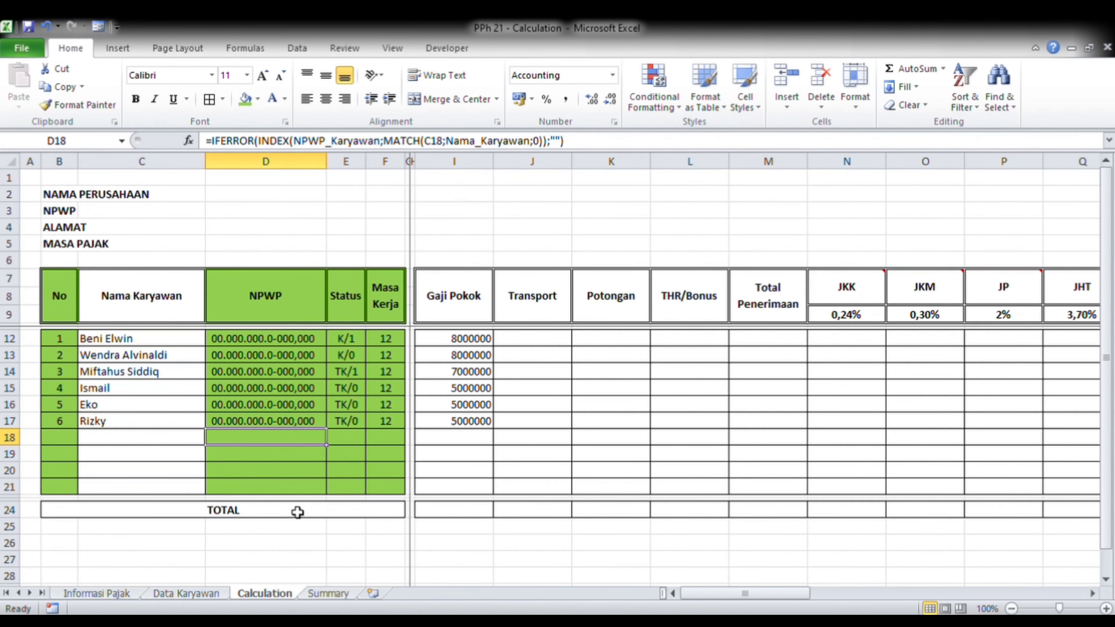
Step: Apply the Comma Style number format to all cells from I12 through the sheet's last column and row
key(Right)
key(Right)
key(Right)
key(Right)
key(Right)
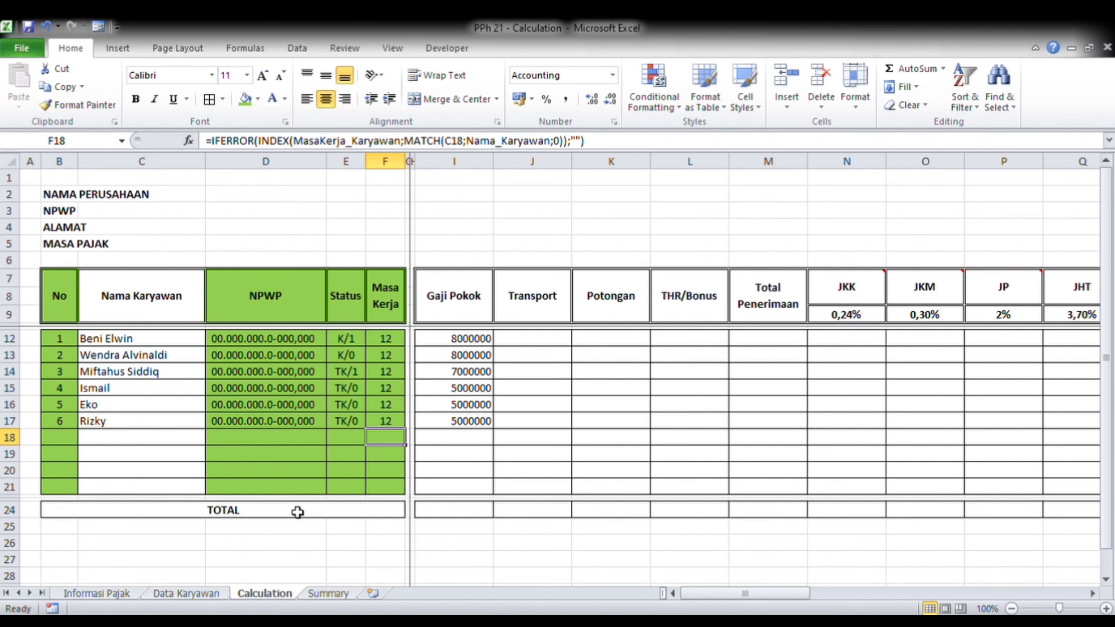
key(Up)
key(Up)
key(Up)
key(Up)
key(Up)
key(Up)
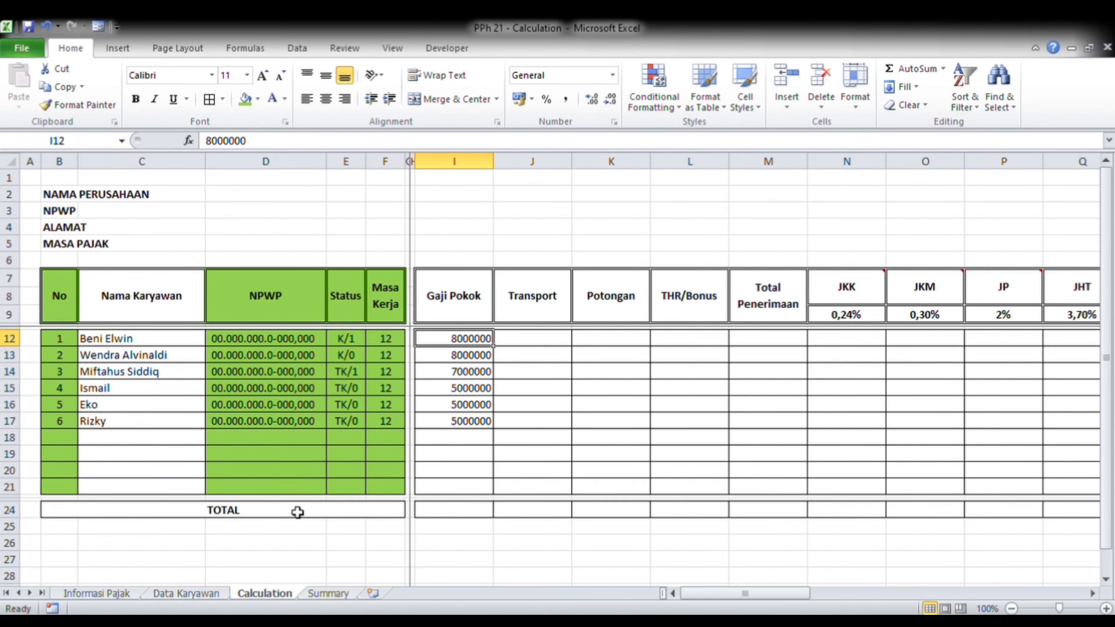
key(shift+Right)
key(shift+Right)
key(shift+Right)
key(ctrl+shift+Right)
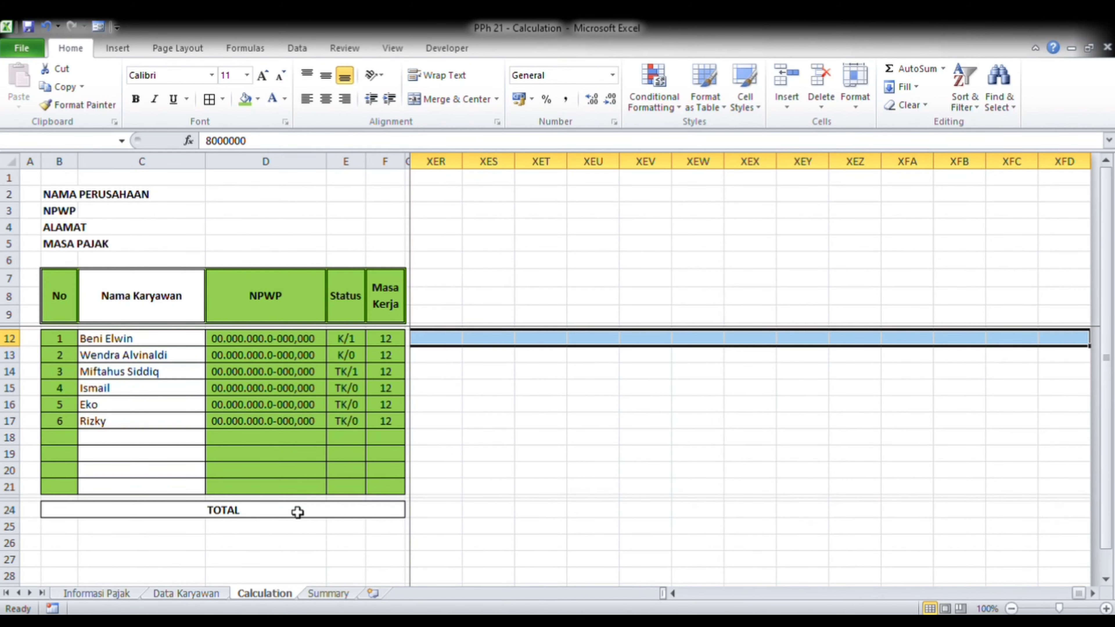
key(ctrl+shift+Down)
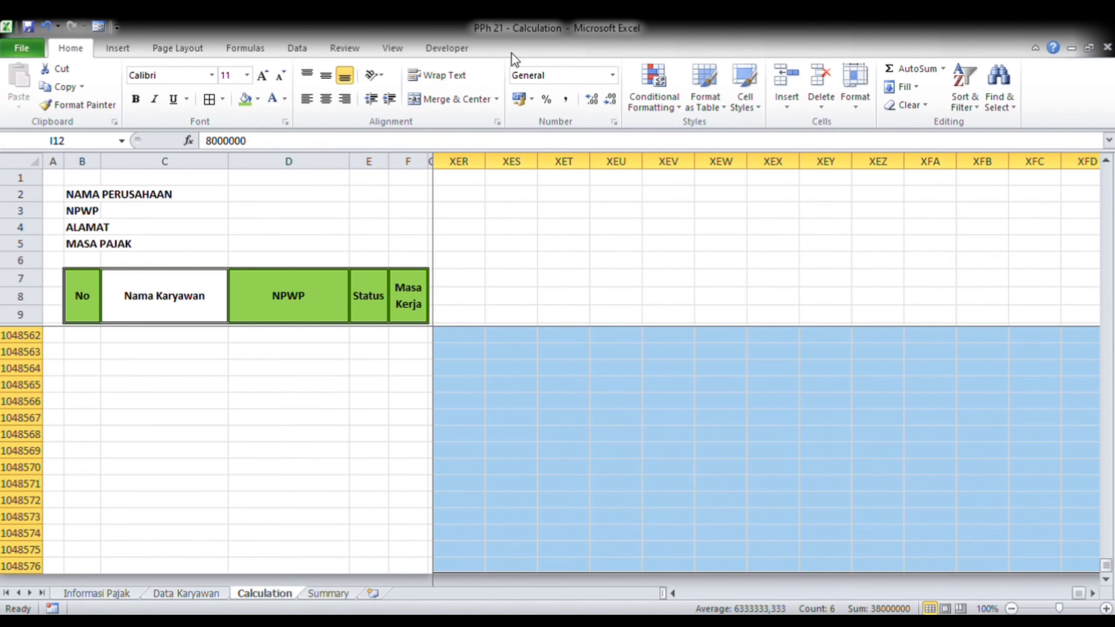
click(566, 101)
click(422, 304)
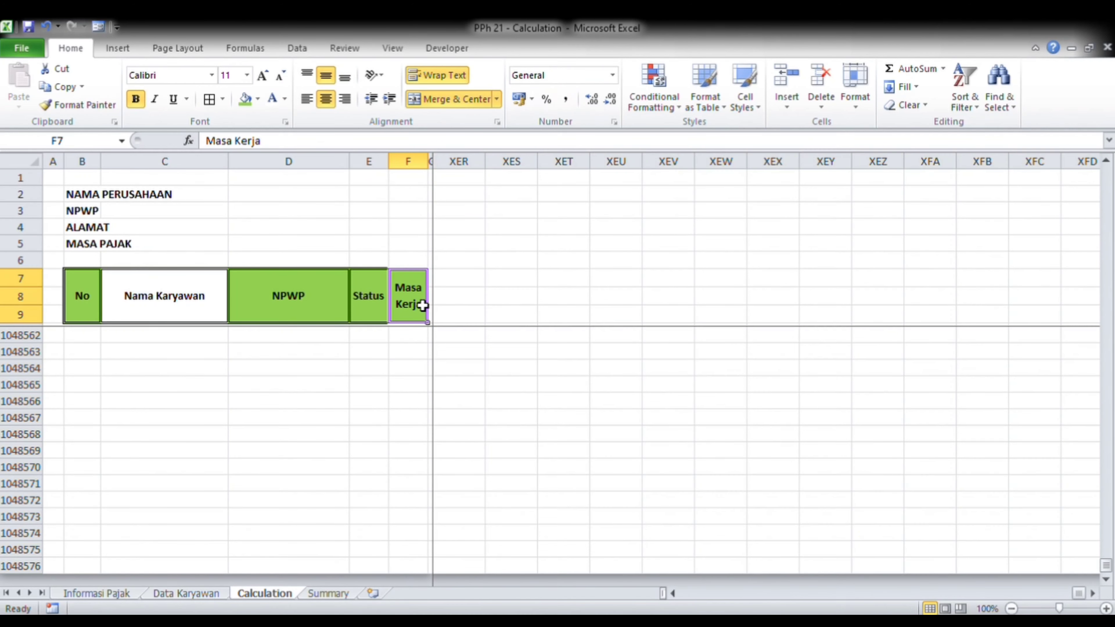
Step: Total the Gaji Pokok column in I24 with =SUM(I11:I22) and make the total bold
key(Right)
key(ctrl+Home)
key(Down)
key(Down)
key(Down)
key(Down)
key(Down)
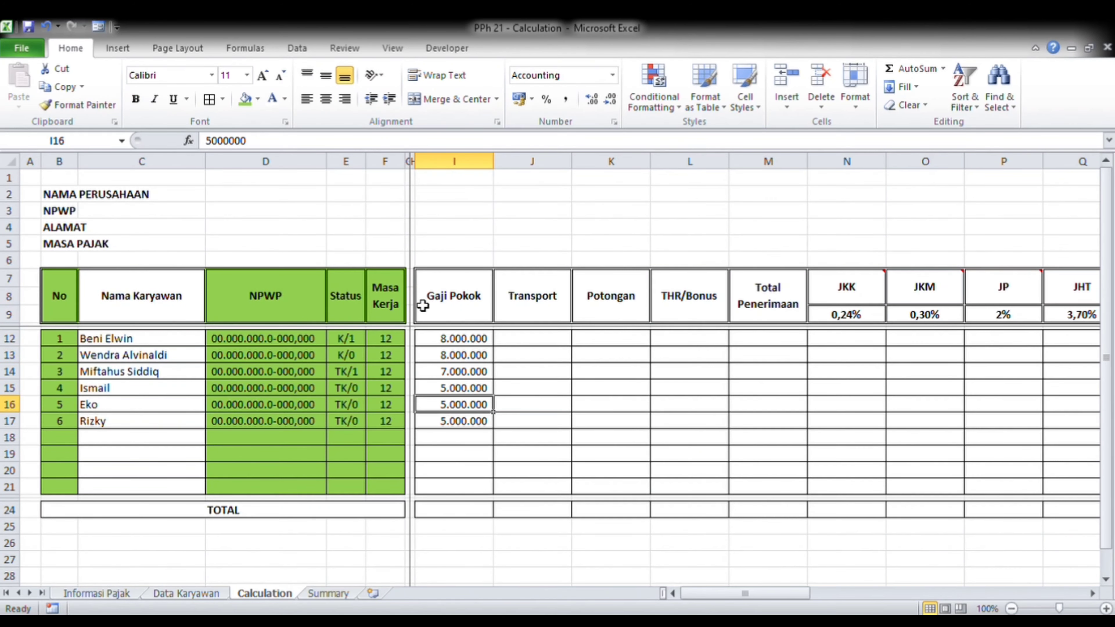
click(446, 516)
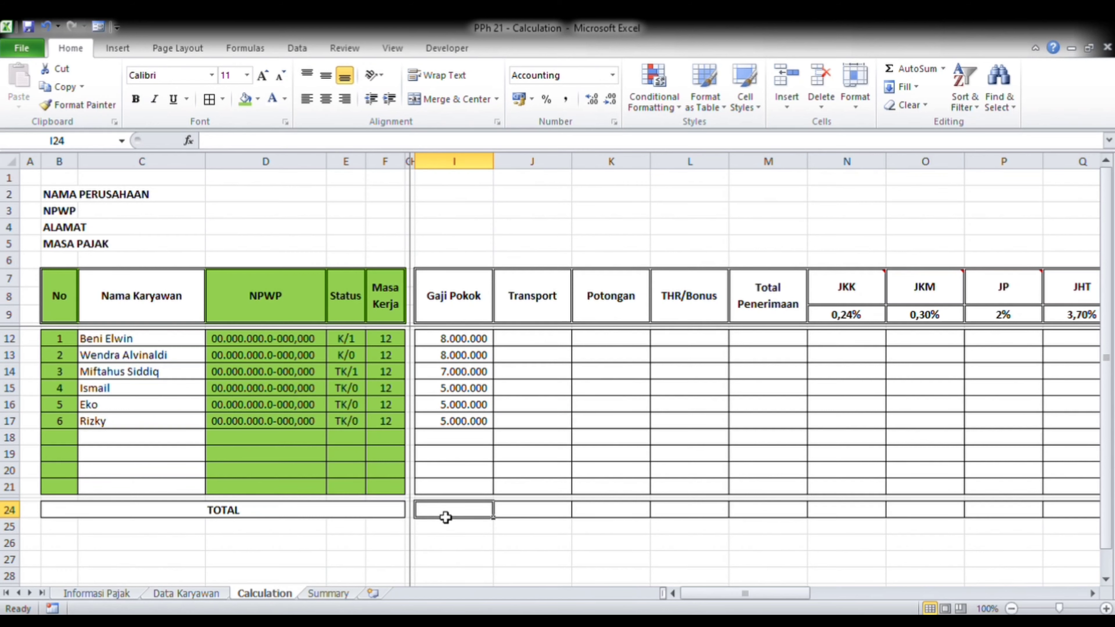
text(=sum()
key(Up)
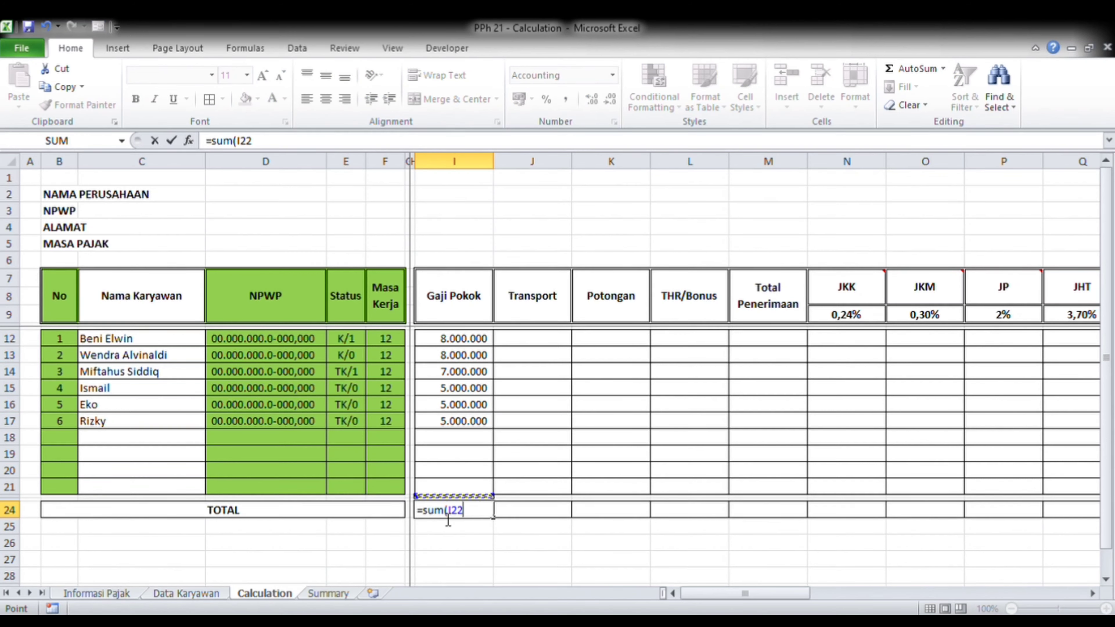
key(shift+Up)
key(shift+Up)
key(shift+Up)
key(shift+Up)
key(shift+Up)
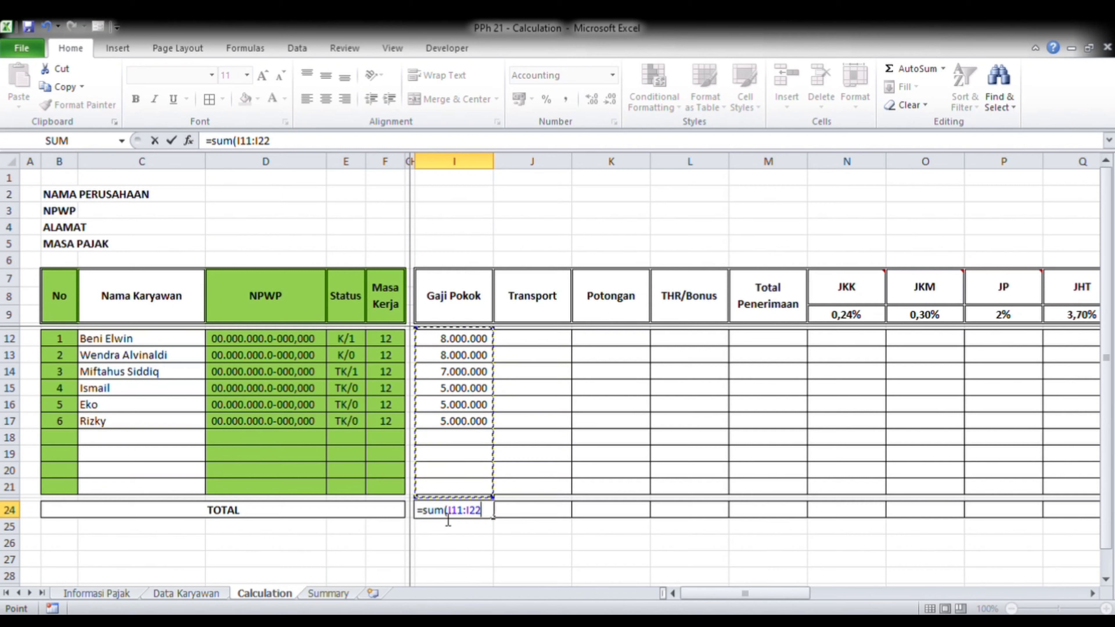
text())
key(Return)
click(446, 516)
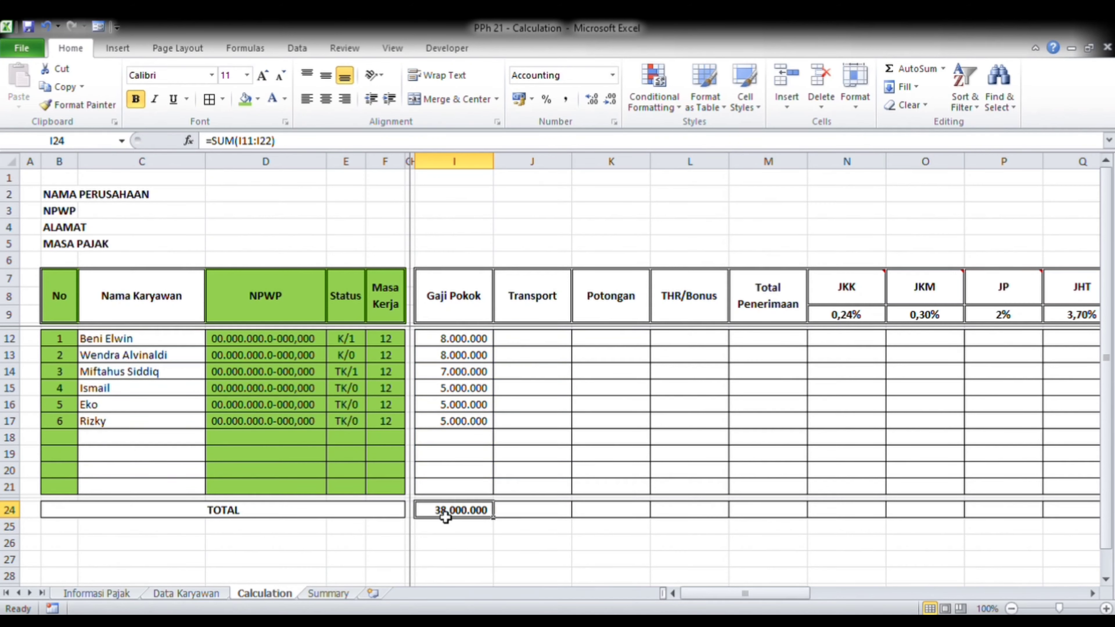
Step: Copy the Gaji Pokok total formula across the TOTAL row into J24:AG24
key(ctrl+c)
key(Right)
key(shift+Right)
key(shift+Right)
key(shift+Right)
key(shift+Right)
key(shift+Right)
key(shift+Right)
key(shift+Right)
key(shift+Right)
key(shift+Right)
key(shift+Right)
key(shift+Right)
key(shift+Right)
key(shift+Right)
key(shift+Right)
key(shift+Right)
key(shift+Right)
key(shift+Right)
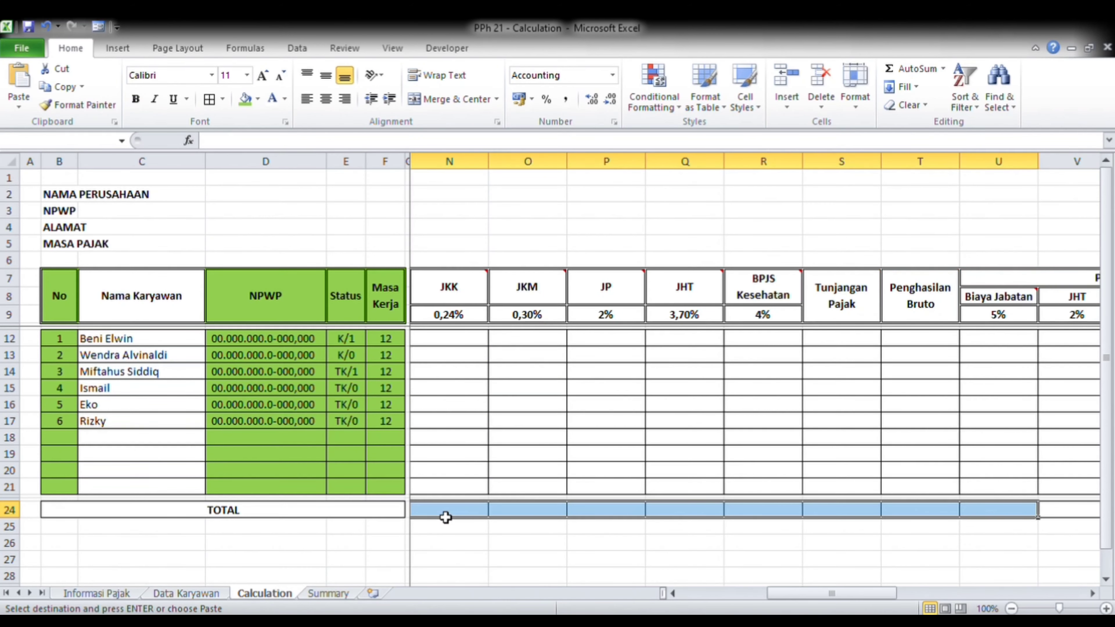
key(shift+Right)
key(shift+Right)
key(shift+Right)
key(shift+Right)
key(shift+Right)
key(shift+Right)
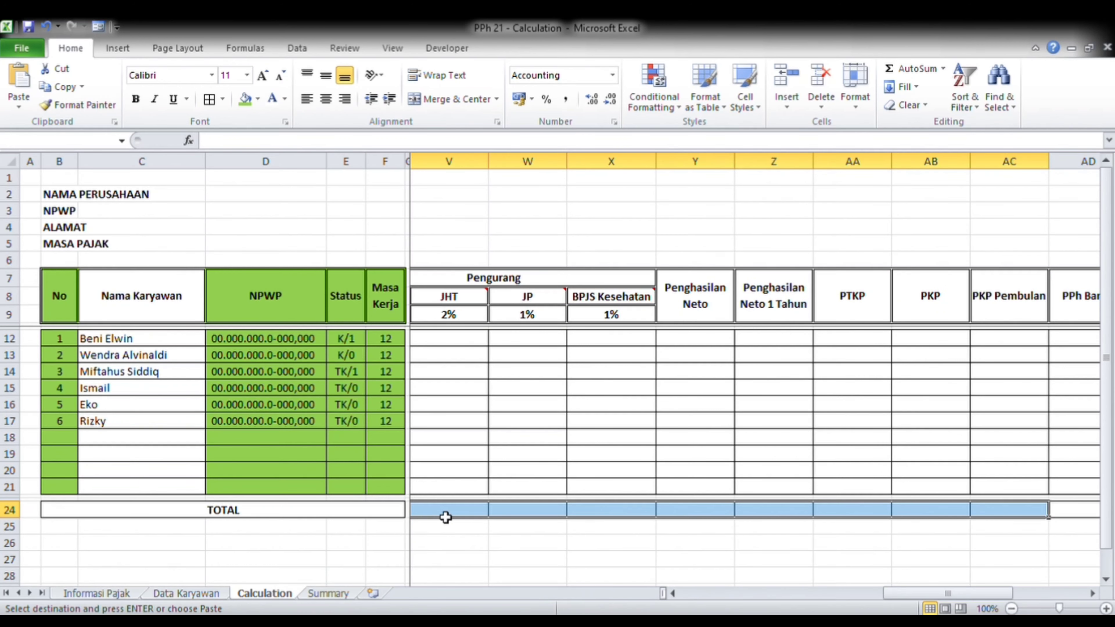
key(ctrl+v)
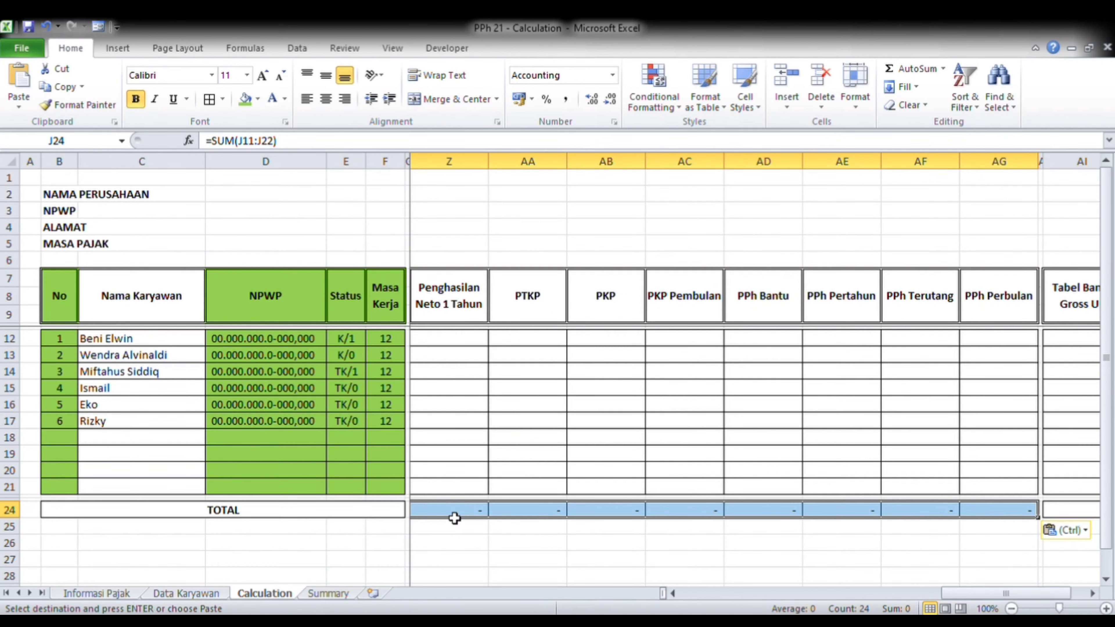
Step: Check the TOTAL row out to the Tabel Bantu Gross Up column and back to the Gaji Pokok amounts
key(Right)
key(ctrl+Right)
key(Right)
key(Right)
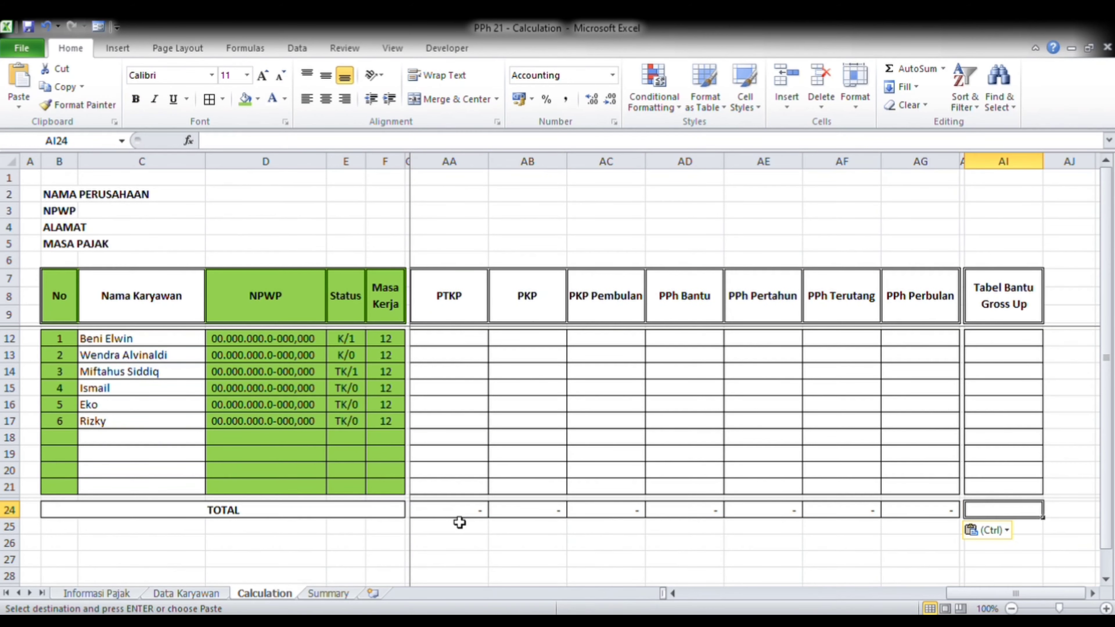
key(Left)
key(Left)
key(ctrl+Left)
key(ctrl+Left)
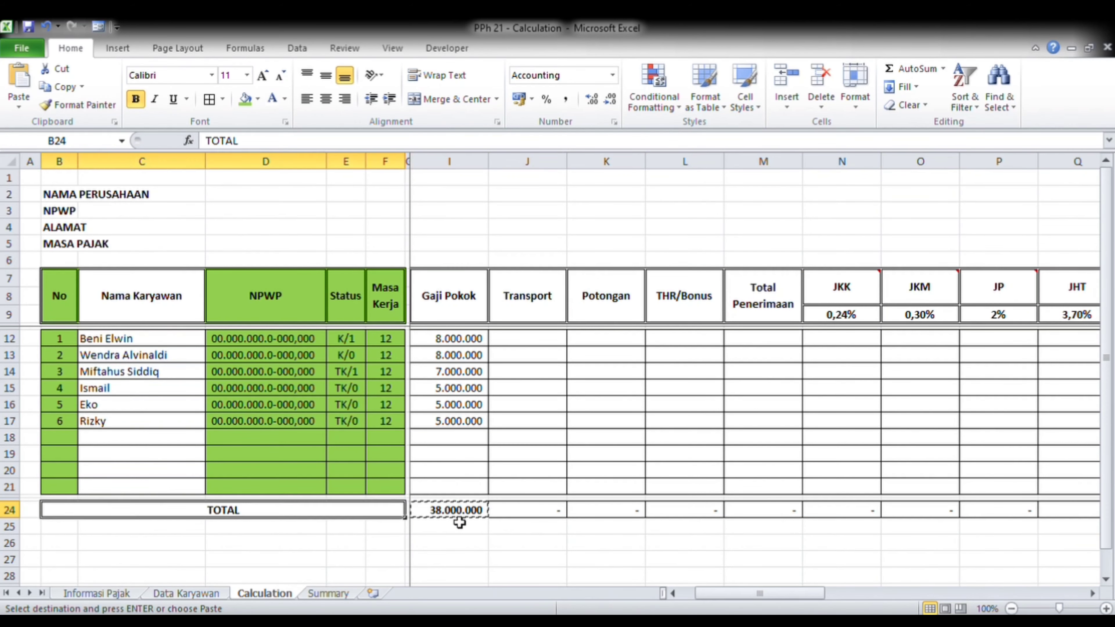
key(Left)
click(459, 515)
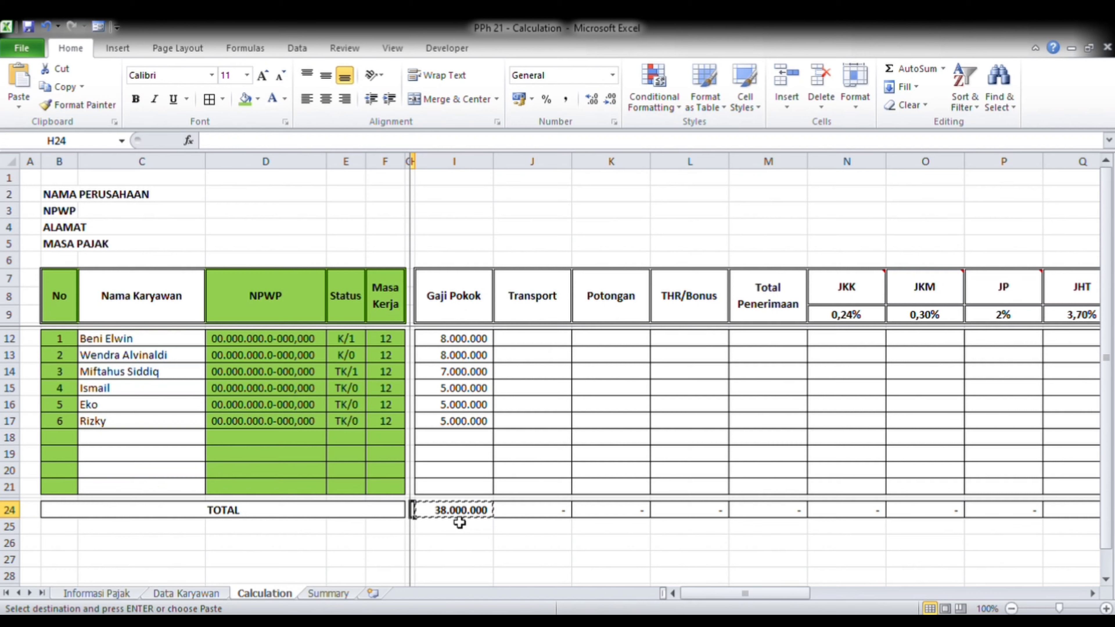
key(ctrl+Up)
key(ctrl+Up)
key(ctrl+Up)
key(Down)
key(Down)
key(Down)
key(Down)
key(Down)
key(Down)
key(Down)
key(Down)
key(Down)
key(Down)
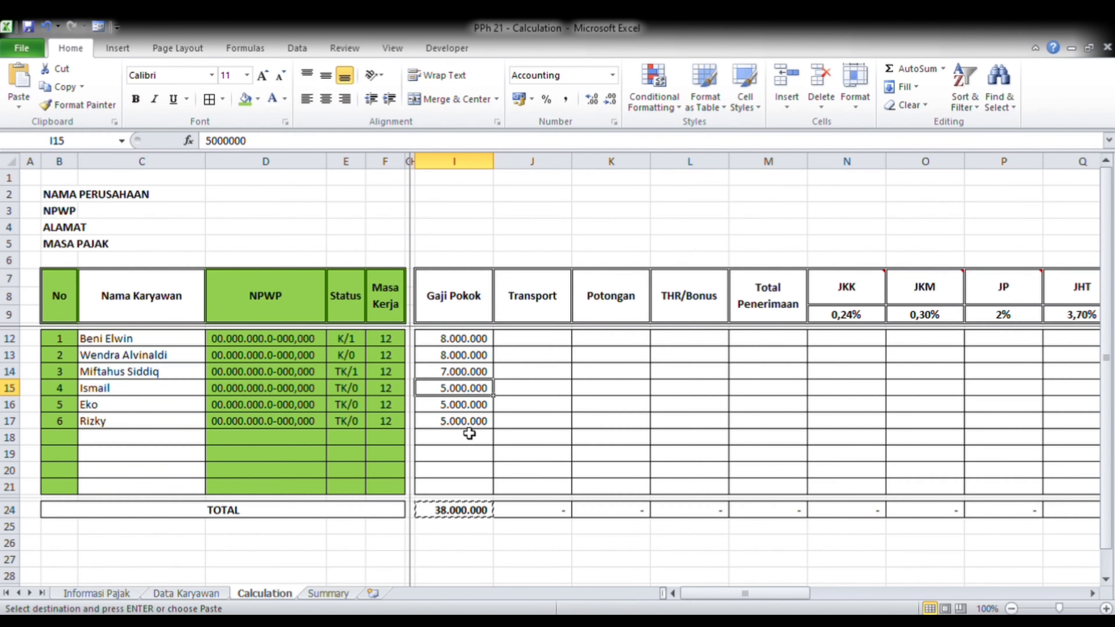
key(shift+Up)
Step: Enter 1000000 as the Transport amount in each of the cells J12:J14
click(483, 339)
click(538, 339)
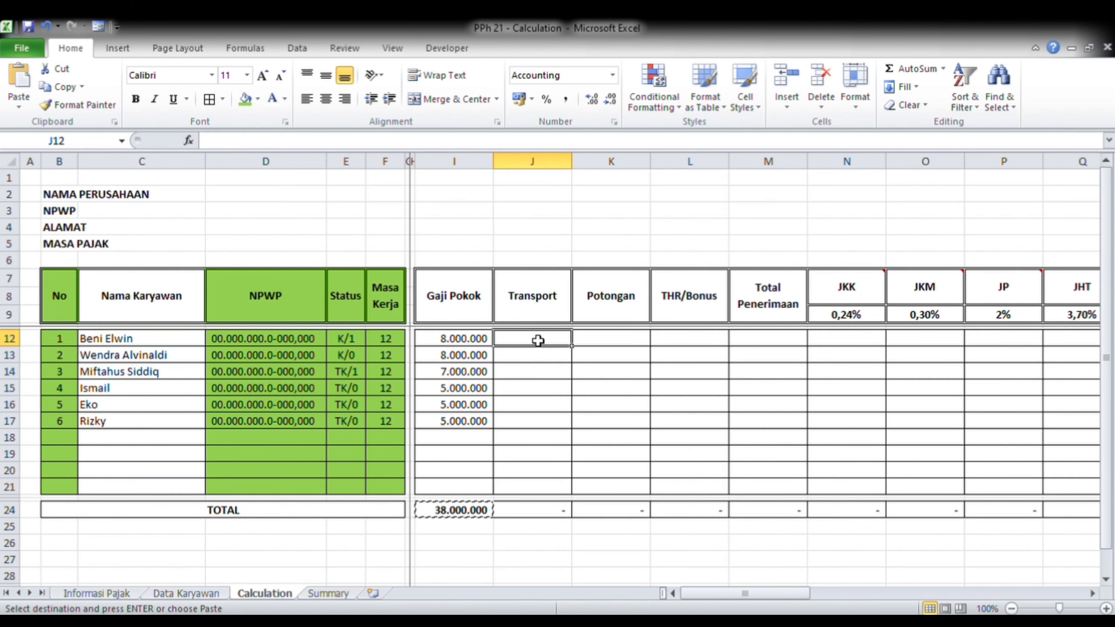
text(21)
key(BackSpace)
key(BackSpace)
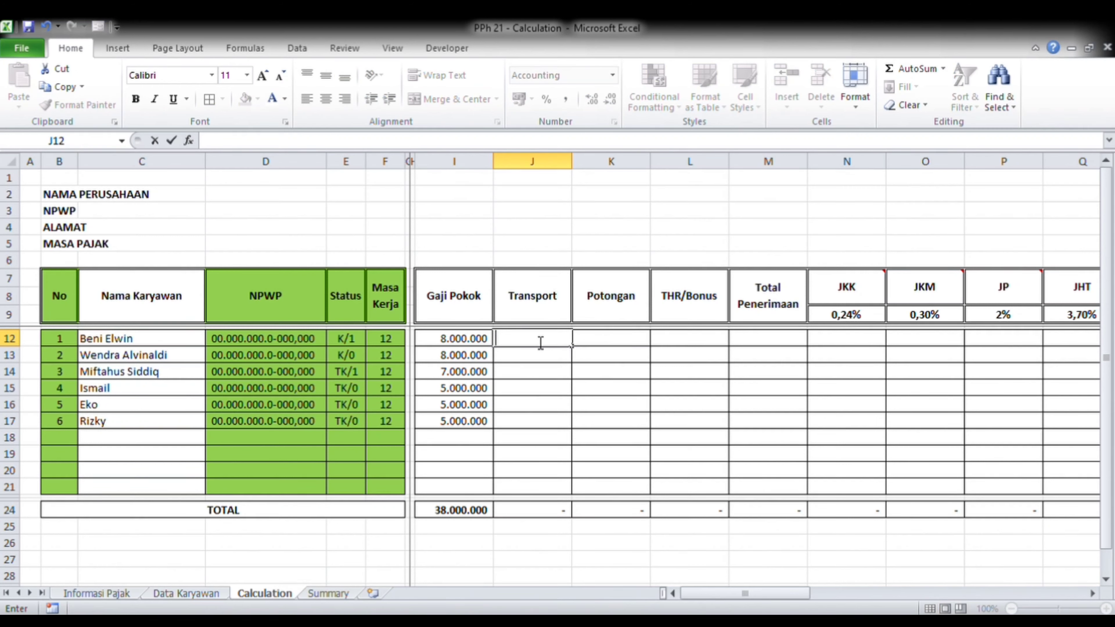
text(1000000)
key(Return)
text(1.000.000)
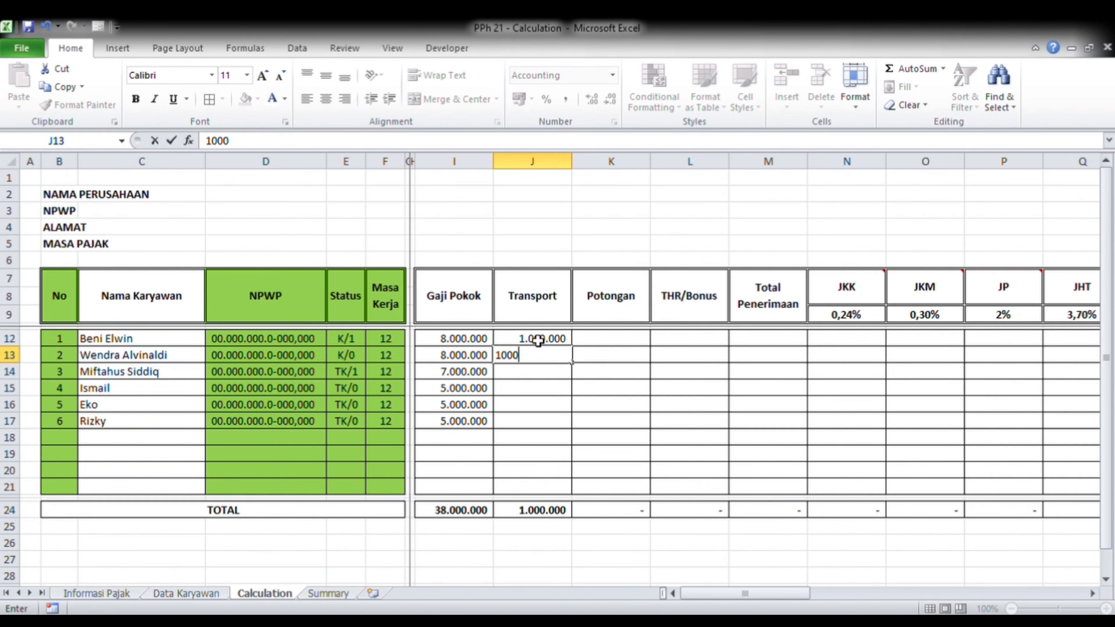
key(Return)
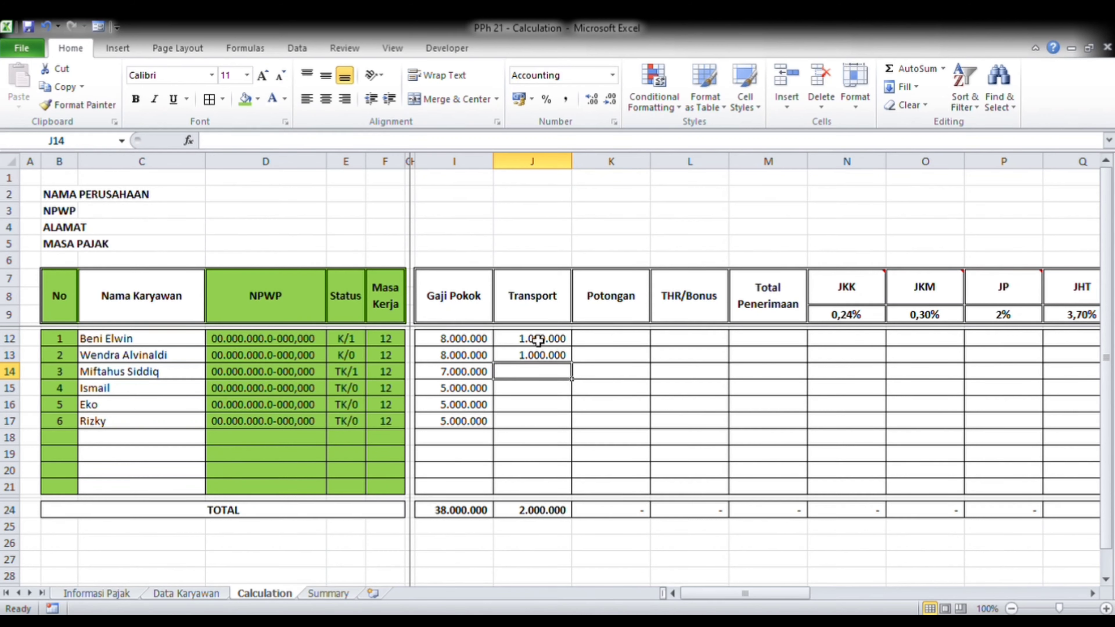
text(1000000)
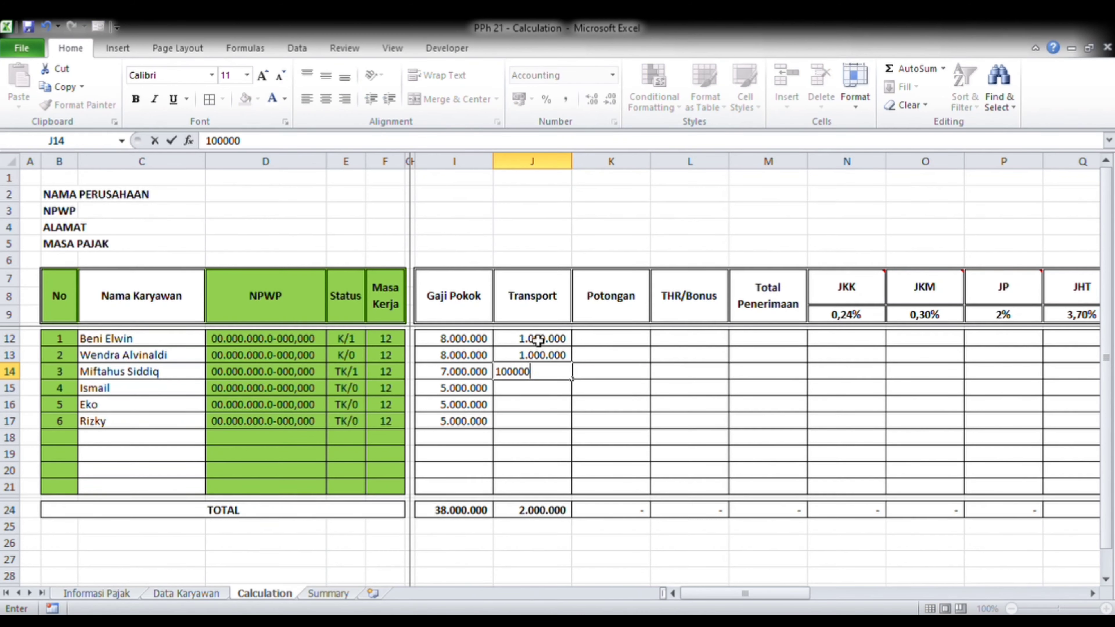
key(Return)
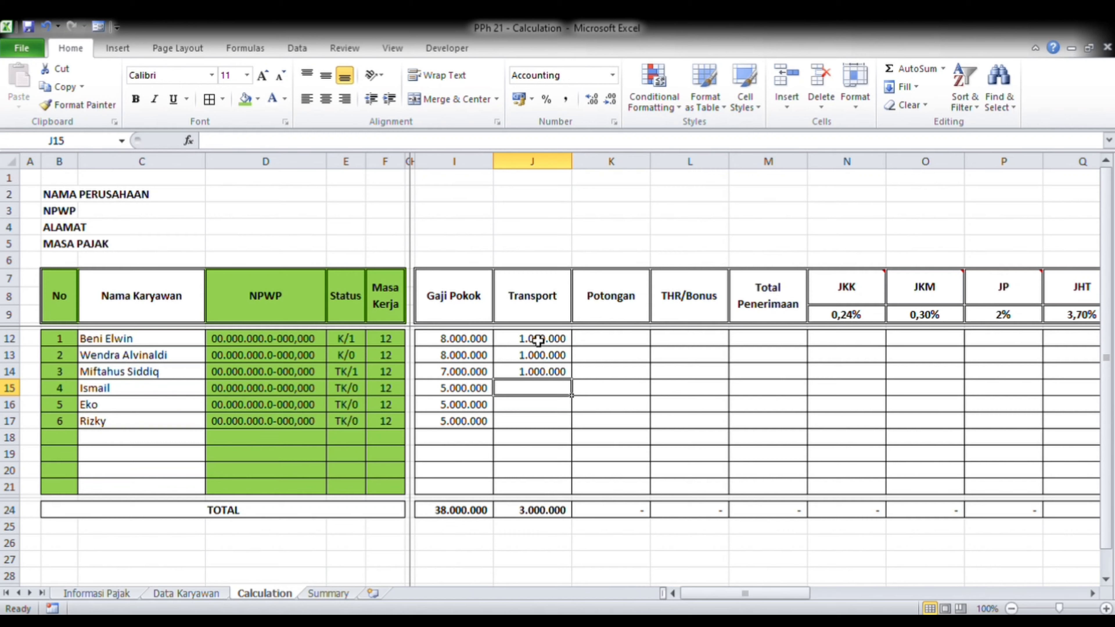
Step: Enter 800000 as the Transport amount in J15 and copy it to J16:J17
text(800000)
key(Tab)
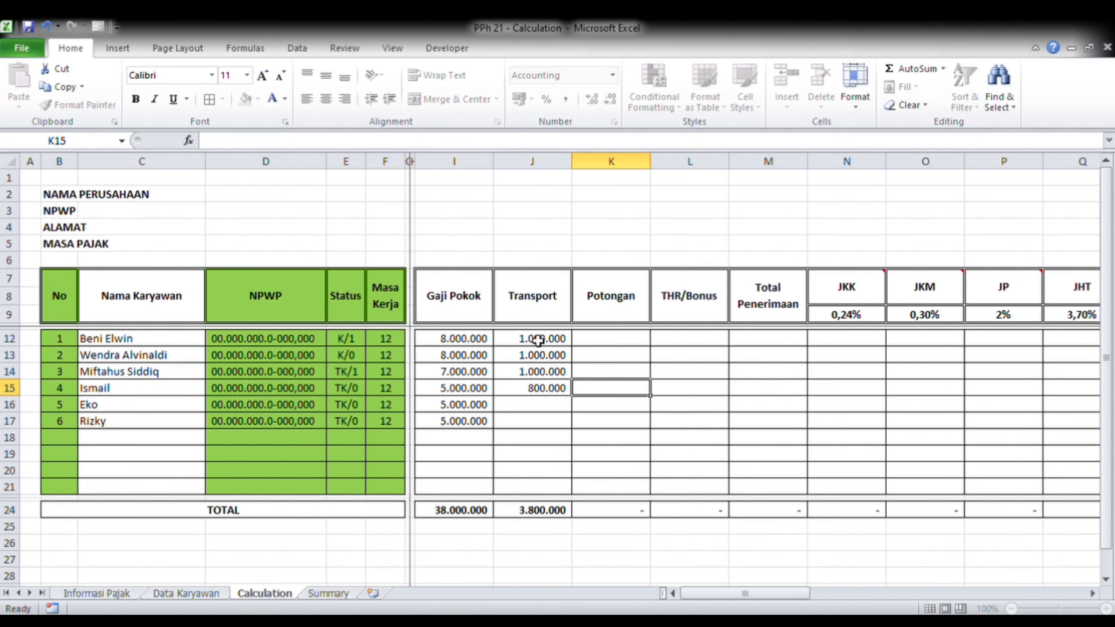
key(Left)
key(ctrl+c)
key(Down)
key(shift+Down)
key(ctrl+v)
Step: Enter -1000000 as the Potongan amount for the third employee in K14
key(Right)
key(Up)
key(Up)
key(Up)
key(Up)
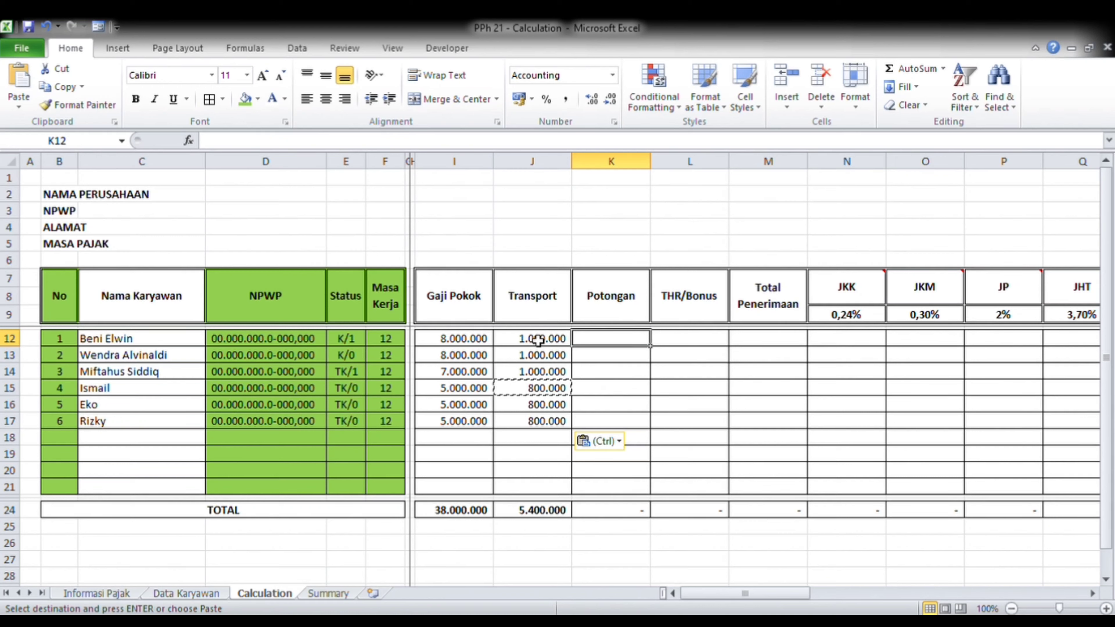
key(Down)
key(Down)
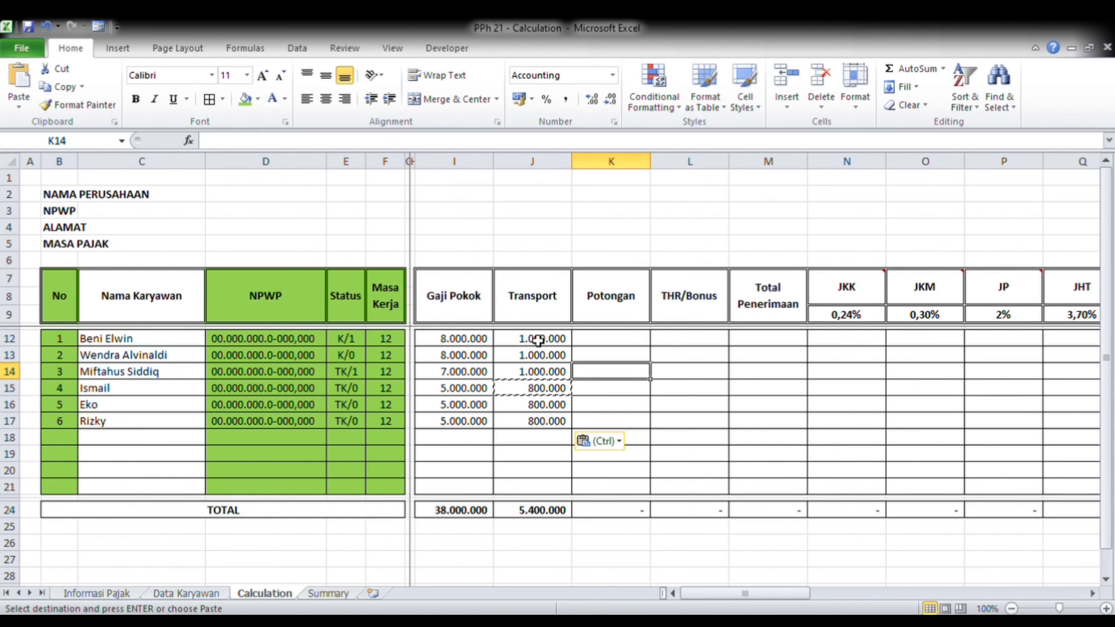
text(-1000000)
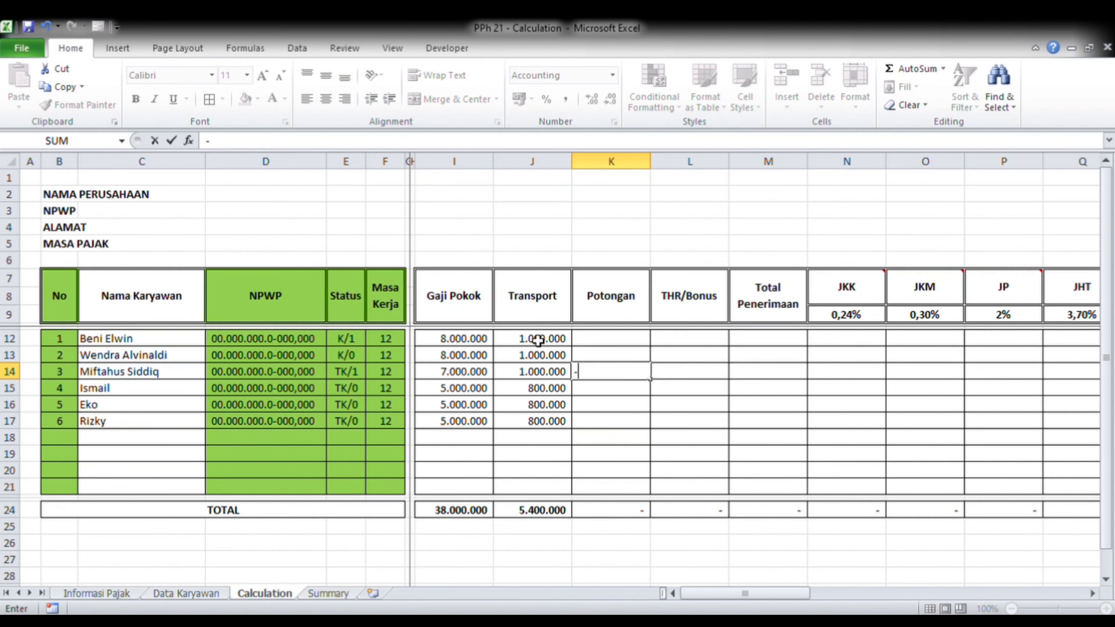
key(Tab)
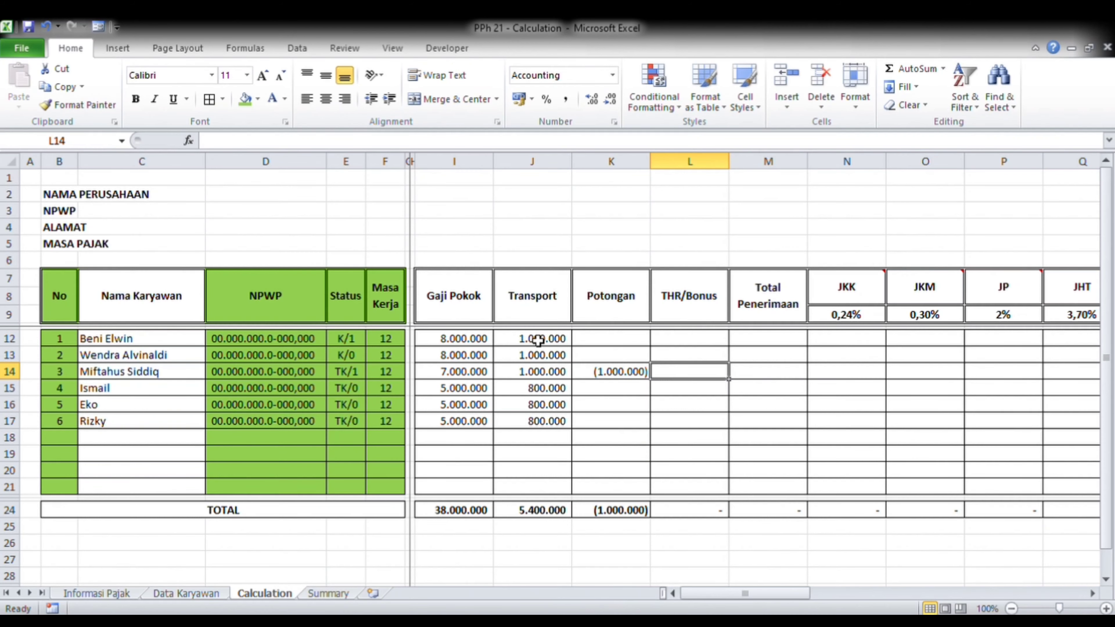
Step: Enter 1000000 as the THR/Bonus amount in L12 and copy it to L13:L14
key(Up)
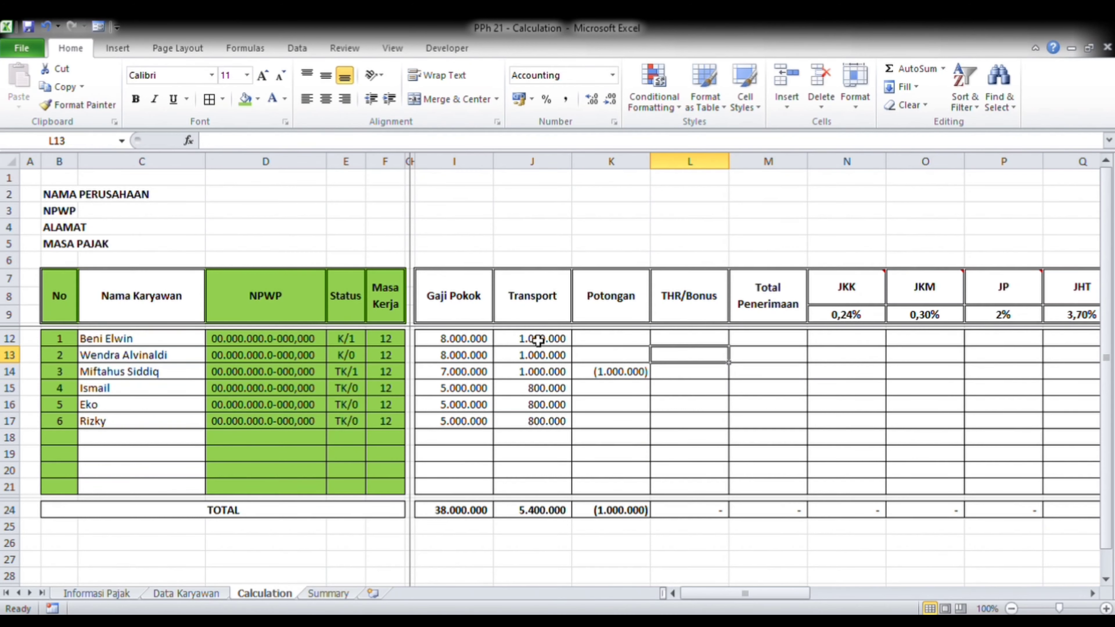
key(Up)
text(1000000)
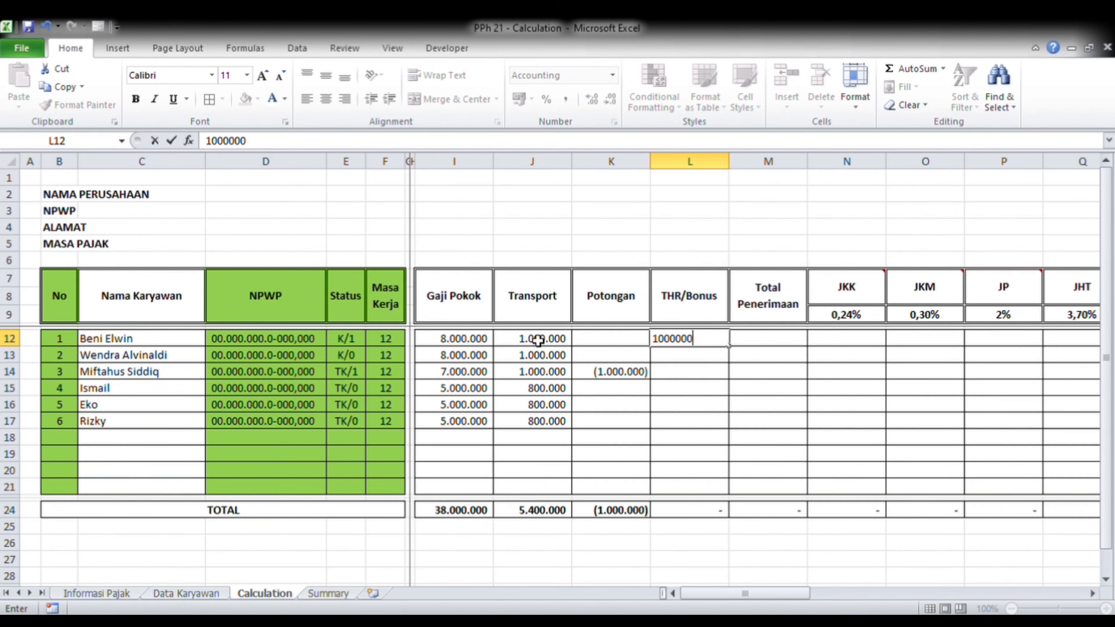
key(Return)
key(Up)
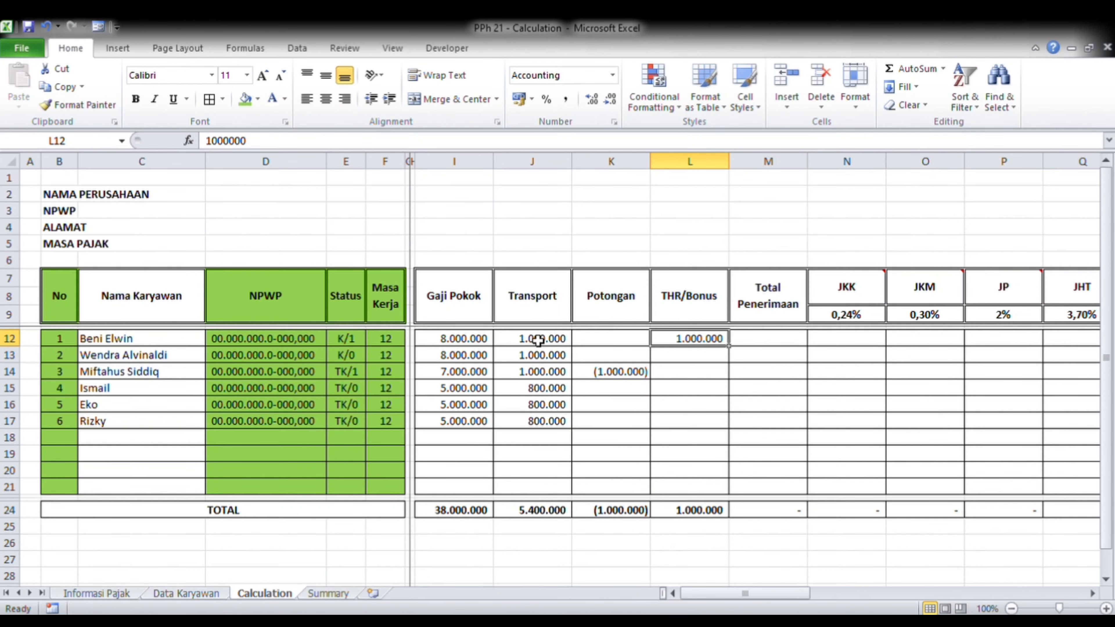
key(ctrl+c)
key(Down)
key(shift+Down)
key(ctrl+v)
Step: Enter 1500000 as the THR/Bonus amount in L15 and copy it to L16:L17
key(Down)
key(Down)
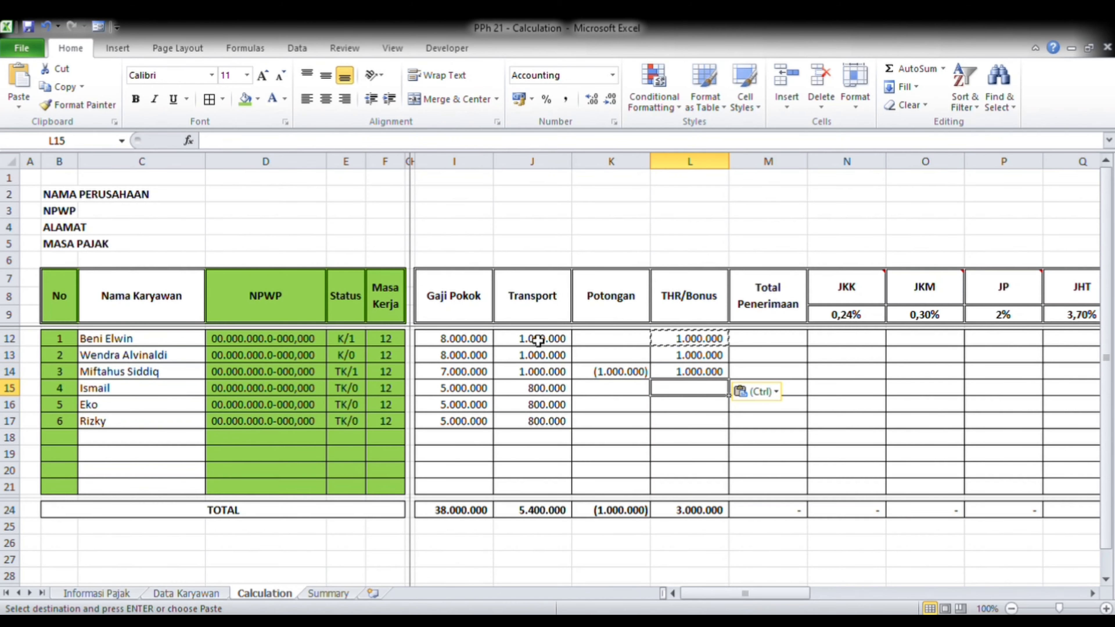
text(1)
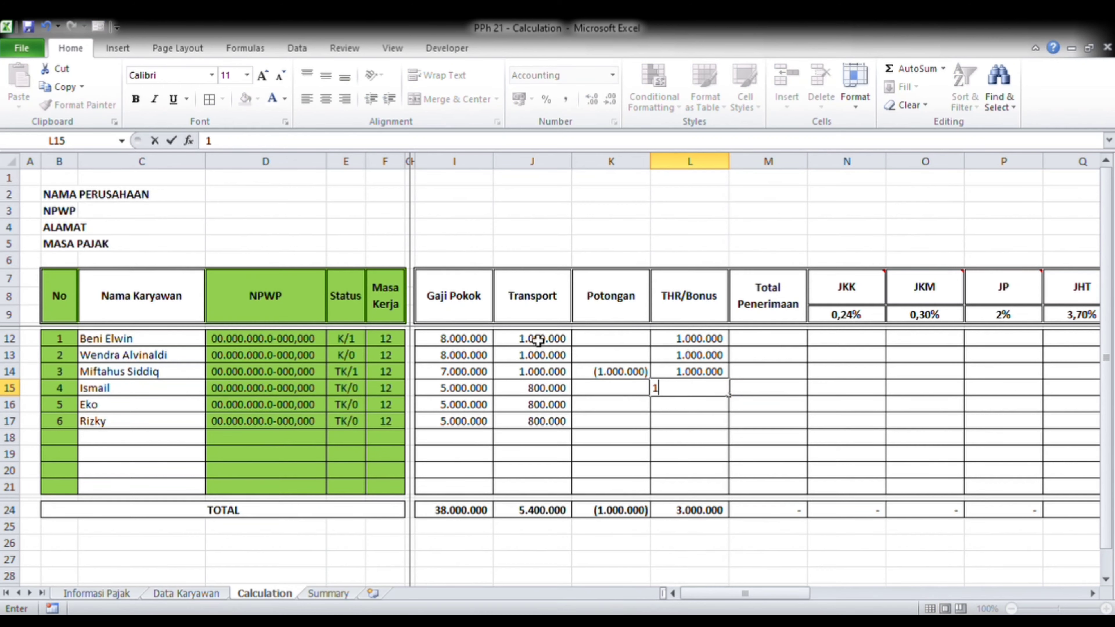
text(.500.00000)
key(Return)
key(Up)
key(ctrl+c)
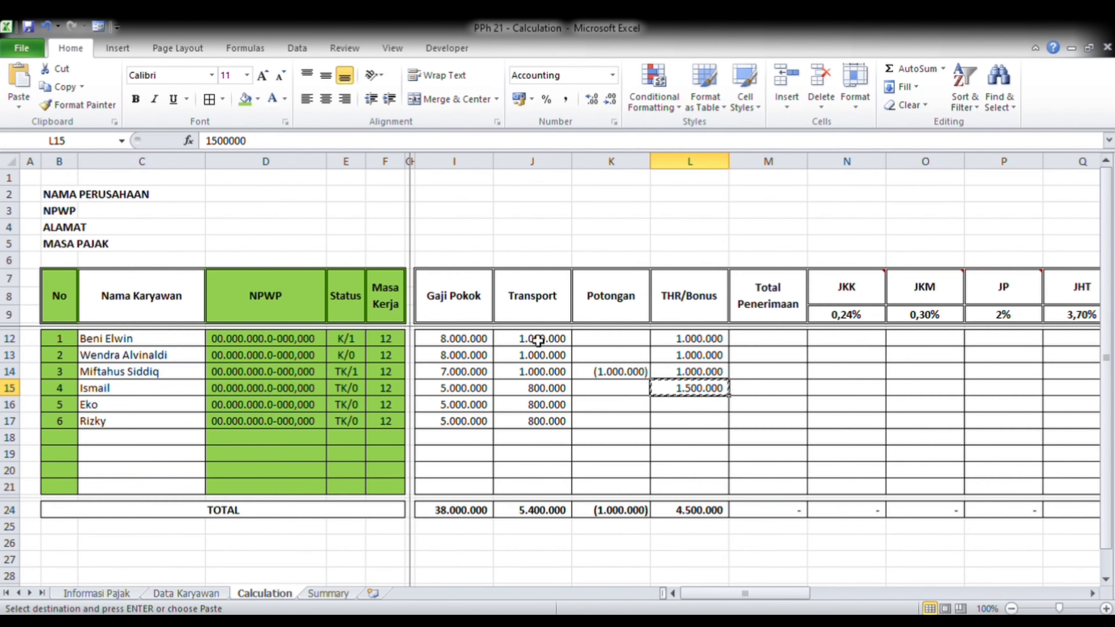
key(Down)
key(shift+Down)
key(ctrl+v)
Step: Calculate the first employee's Total Penerimaan in M12 with =SUM(I12:L12)
key(Right)
key(Up)
key(Up)
key(Up)
key(Up)
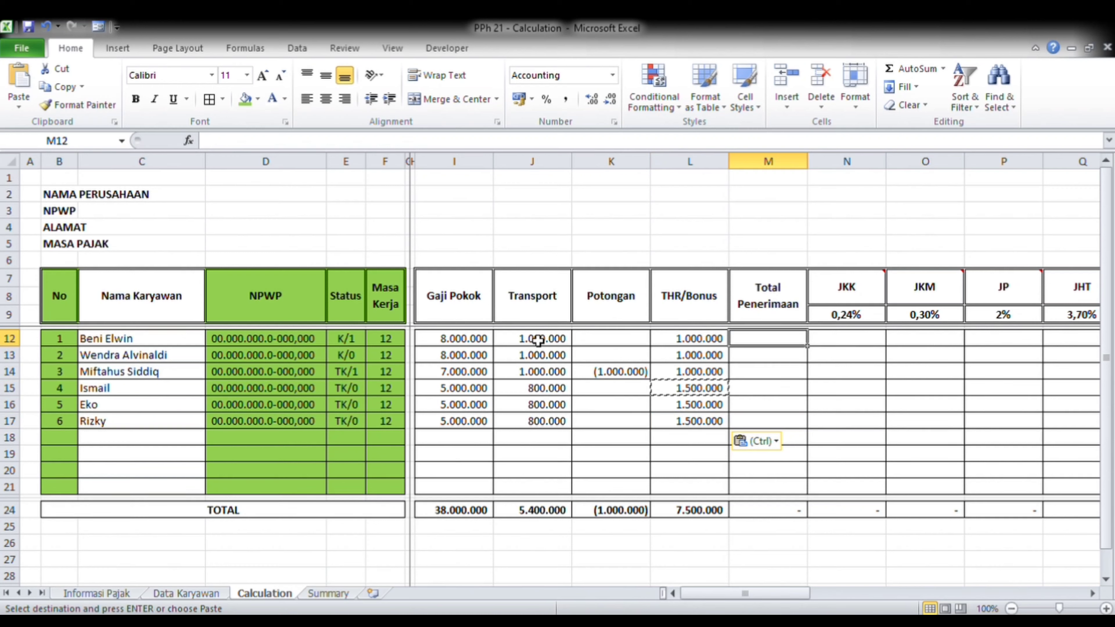
key(Left)
key(Right)
key(Left)
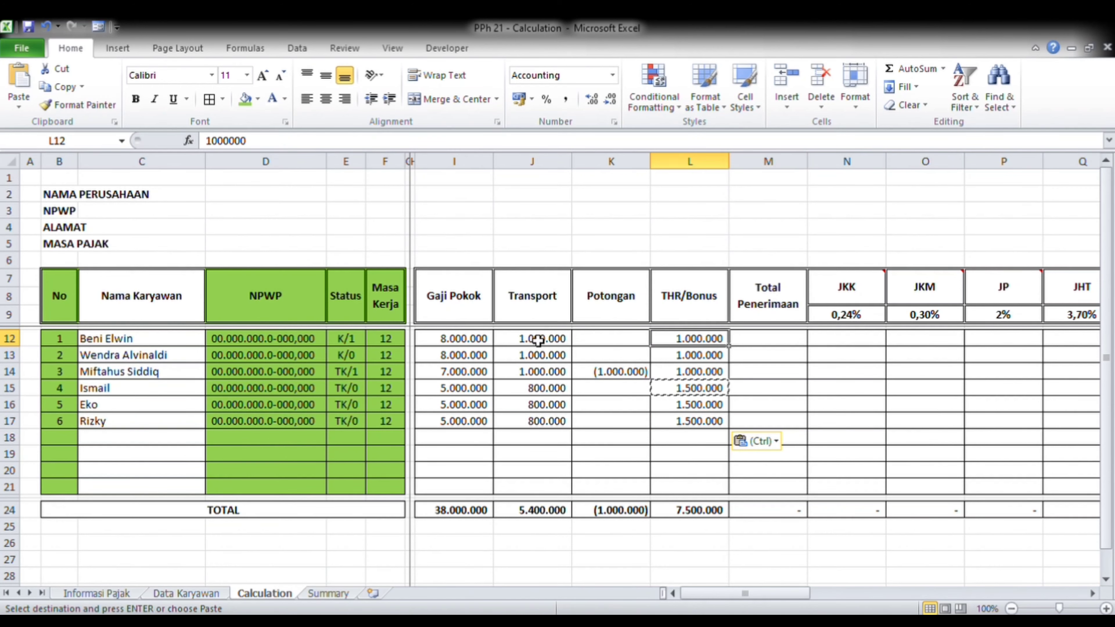
key(Escape)
key(Right)
text(=sum()
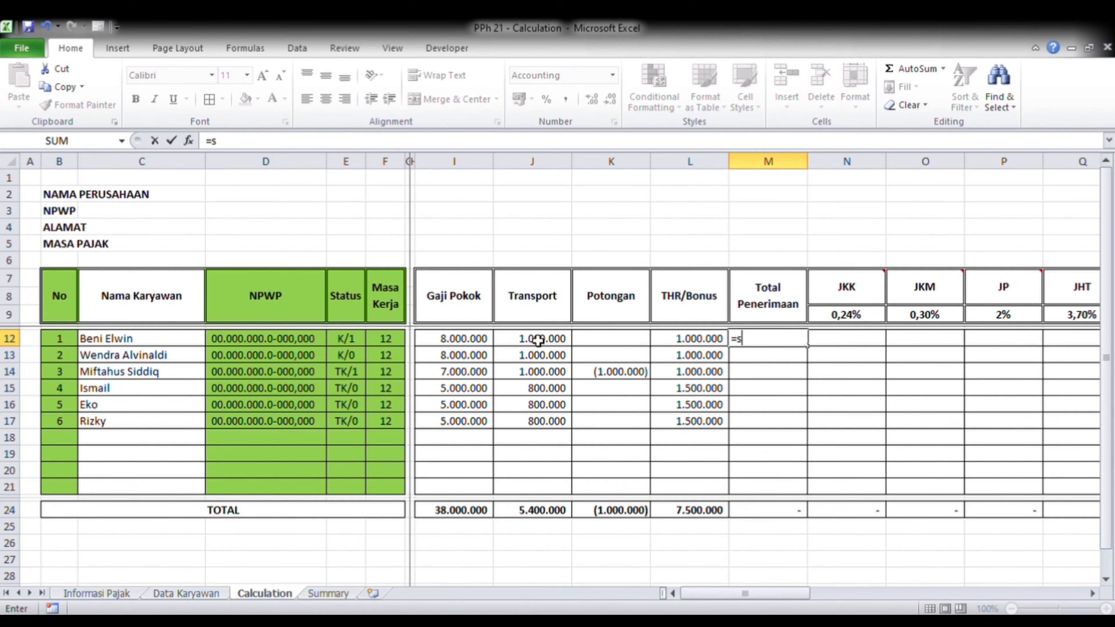
key(Left)
key(shift+Left)
key(shift+Left)
key(shift+Left)
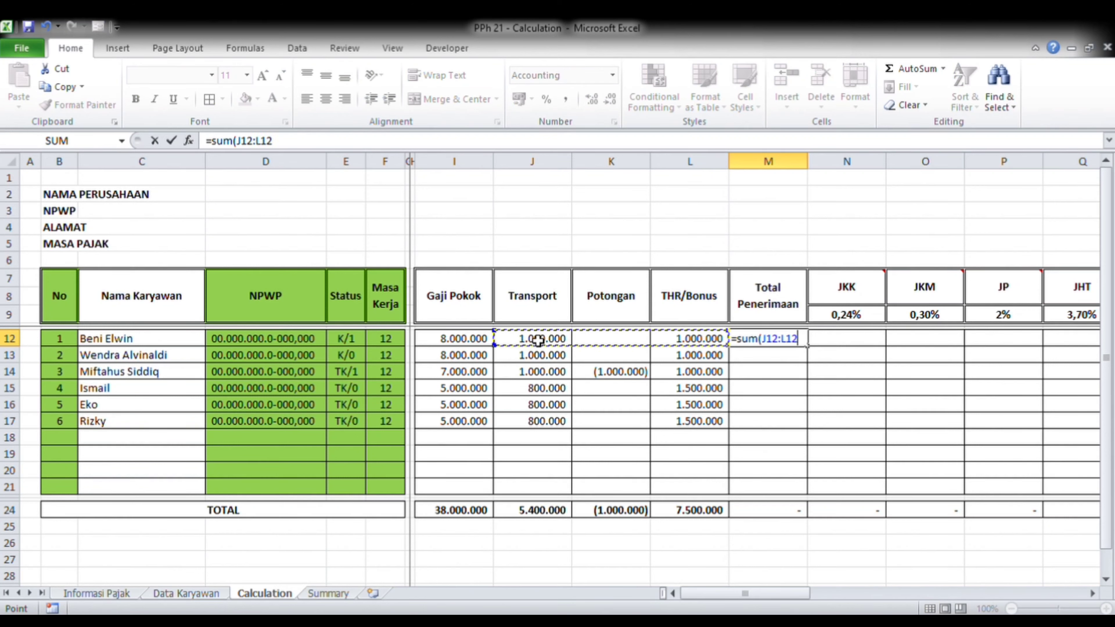
key(Return)
Step: Copy the Total Penerimaan formula from M12 down to M13:M21
key(Up)
key(ctrl+c)
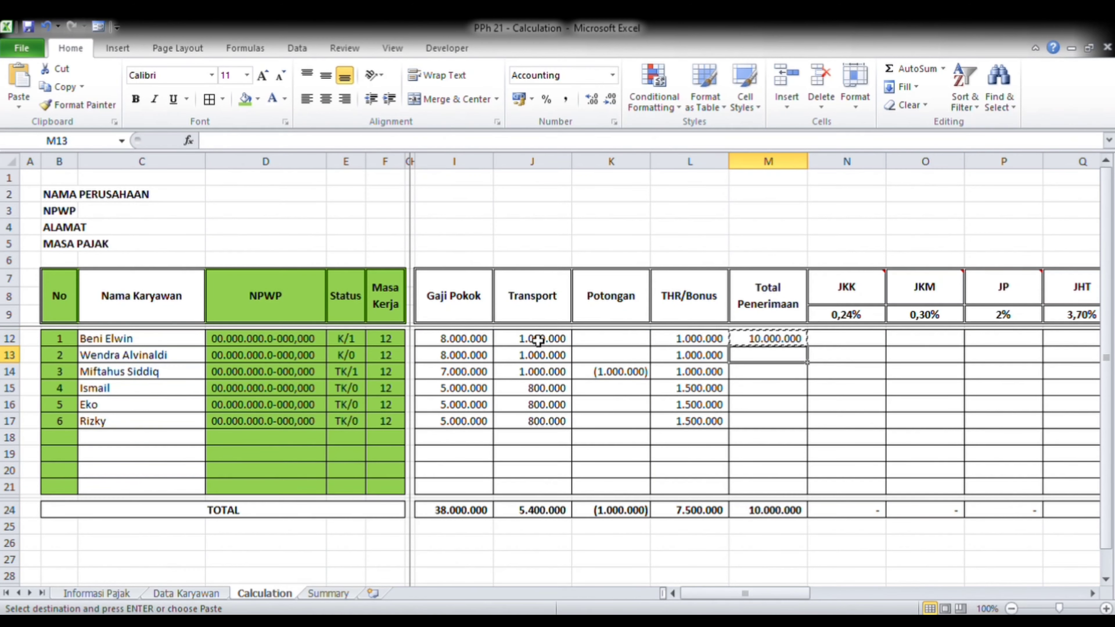
key(Down)
key(shift+Down)
key(shift+Down)
key(shift+Down)
key(shift+Down)
key(shift+Down)
key(shift+Down)
key(shift+Down)
key(shift+Down)
key(ctrl+v)
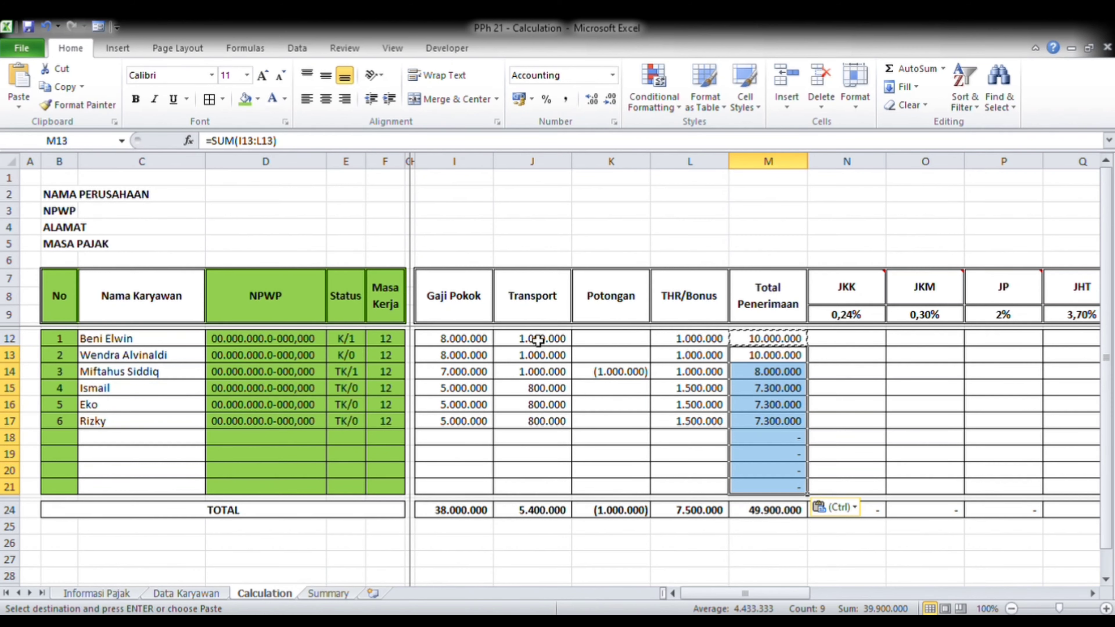
Step: Fill the Total Penerimaan header and cells M12:M21 with the same green as the other formula columns
key(Up)
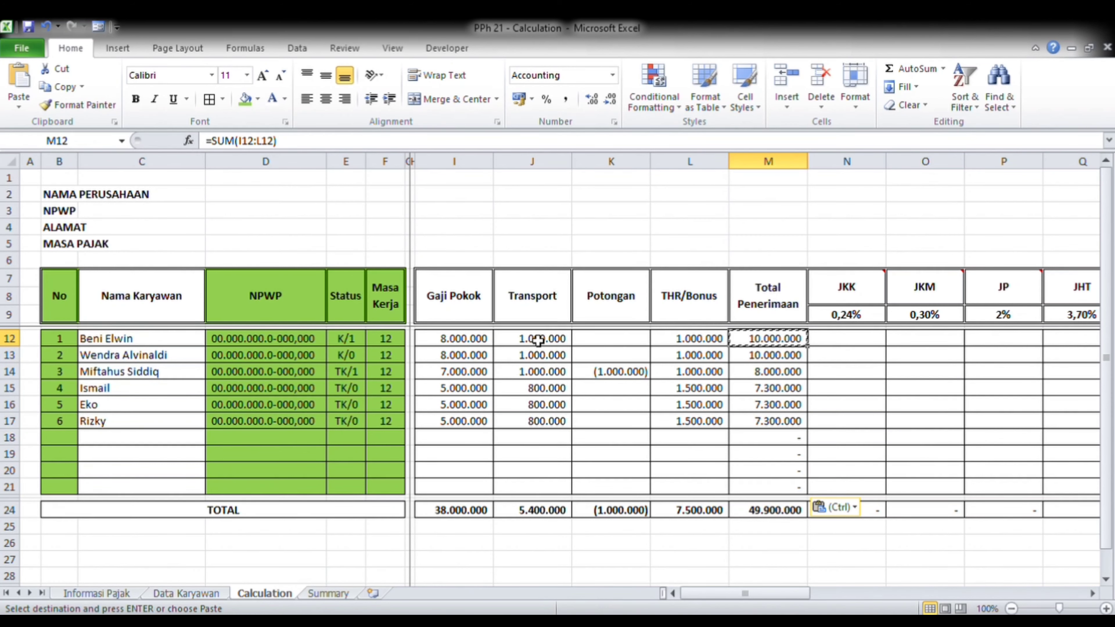
key(Right)
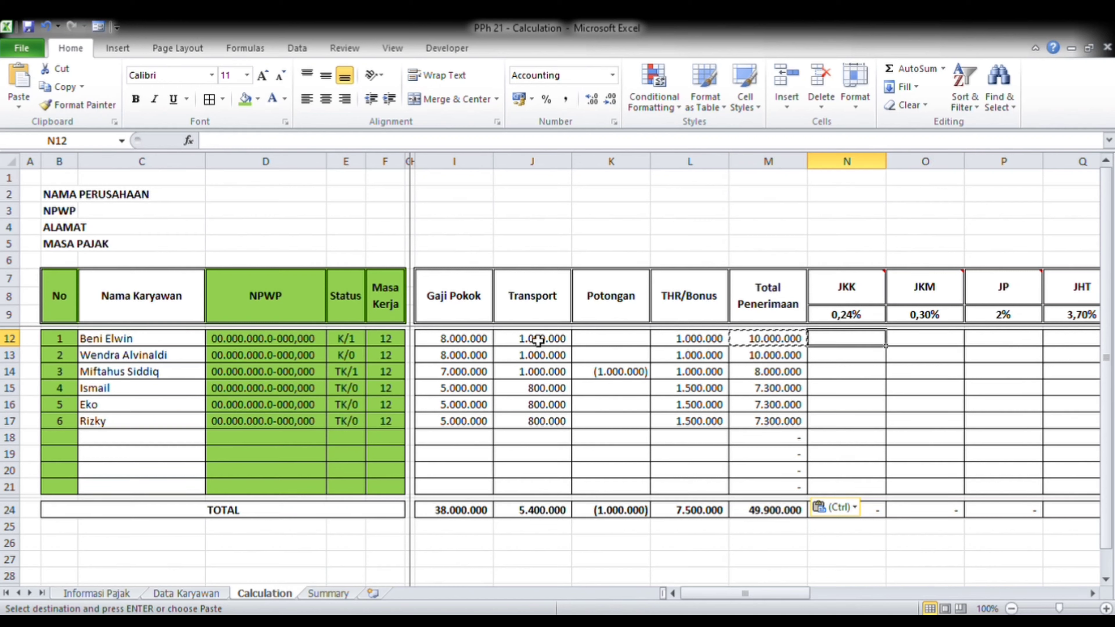
click(779, 310)
drag(777, 345, 781, 488)
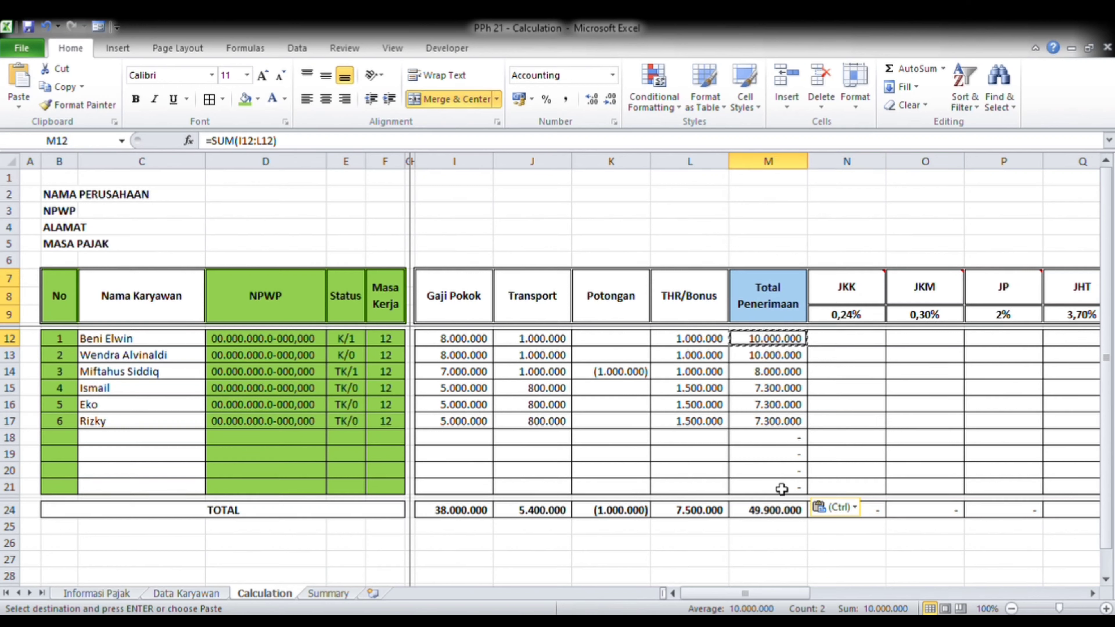
click(245, 98)
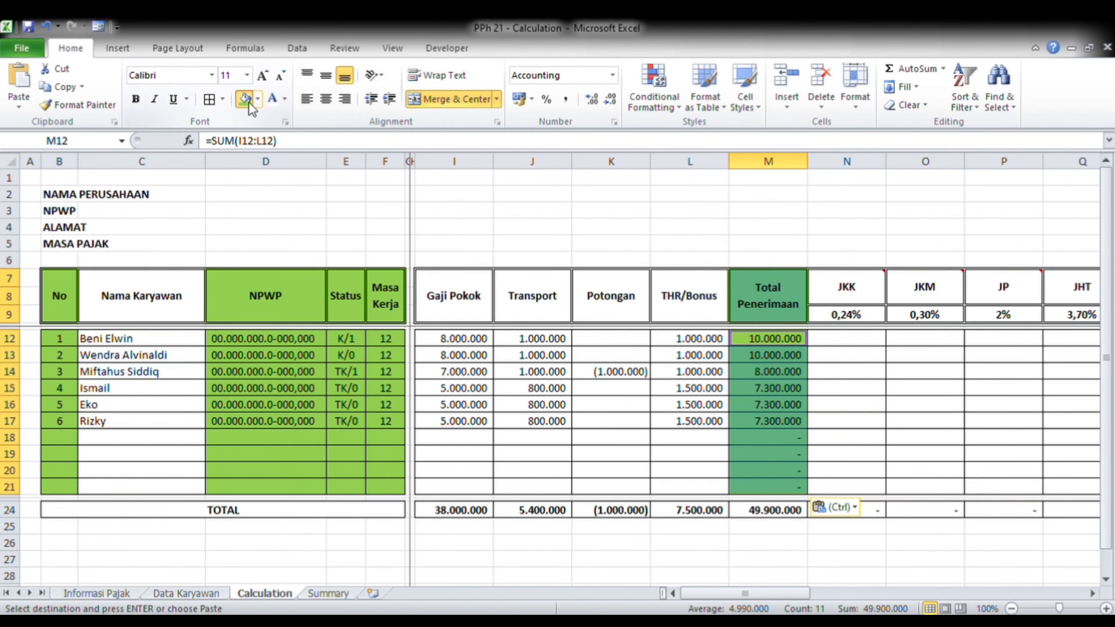
click(720, 457)
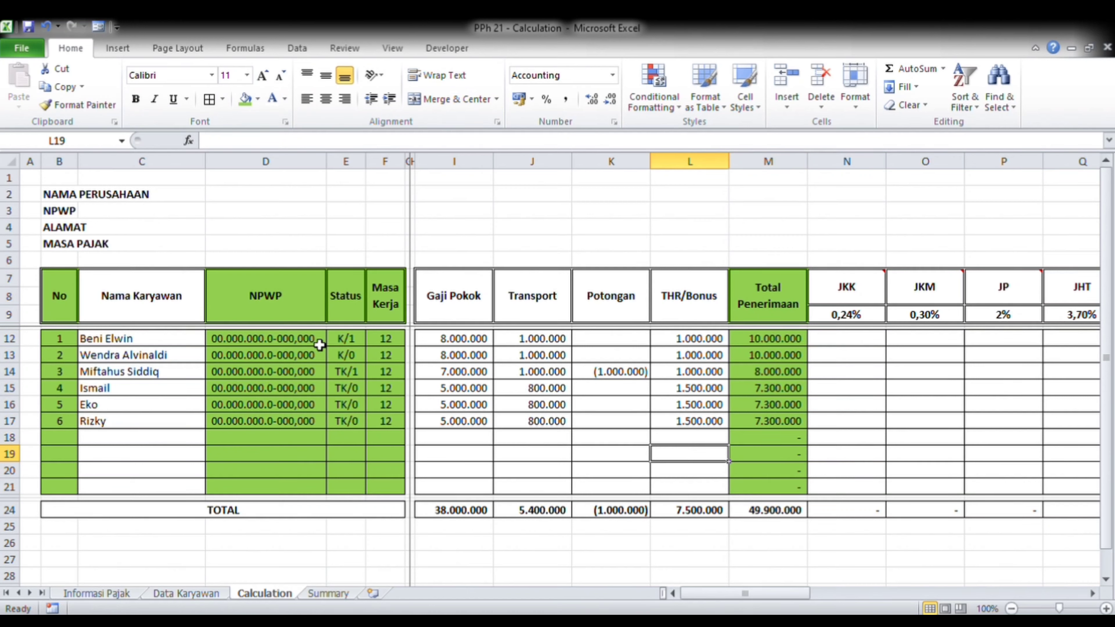
Step: Calculate the first employee's JKK in N12 with =I12*N9
click(868, 301)
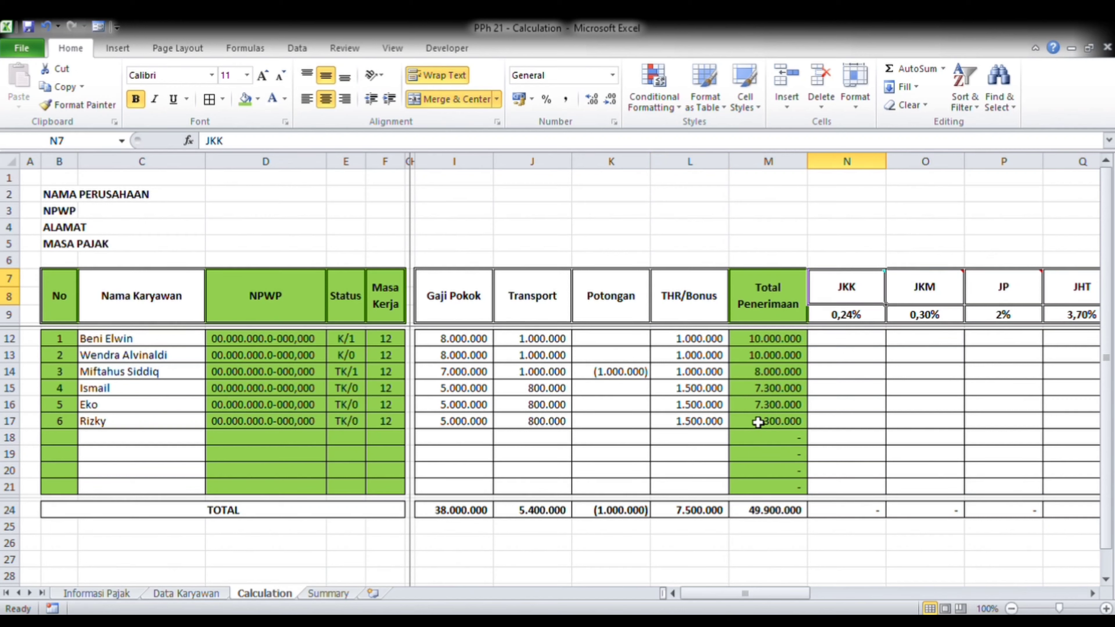
key(Right)
key(Down)
key(Down)
key(Down)
key(Left)
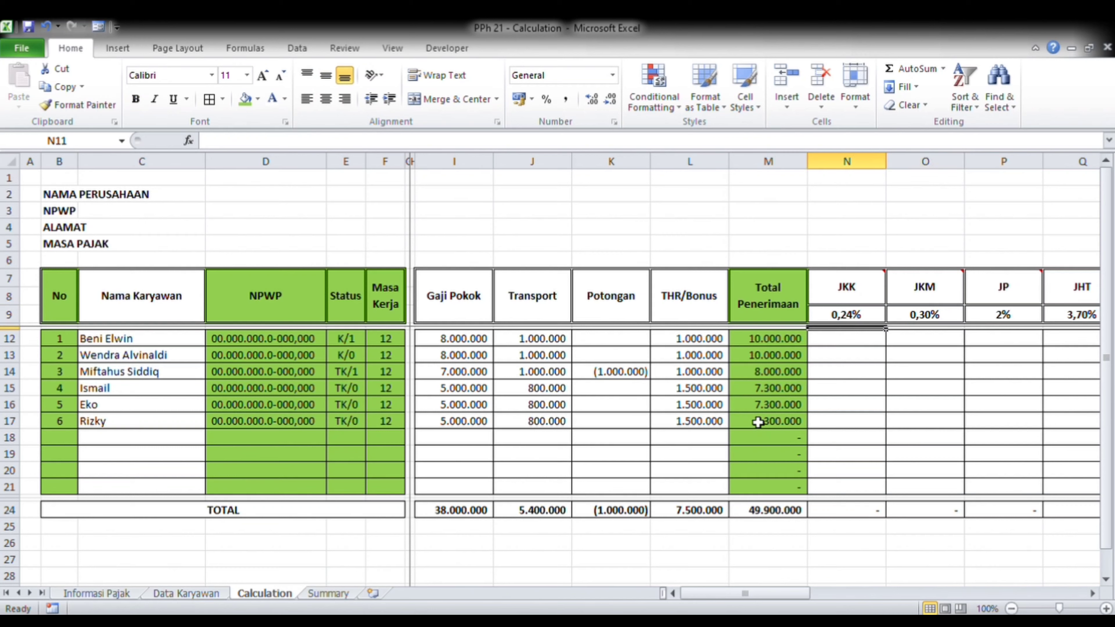
key(Down)
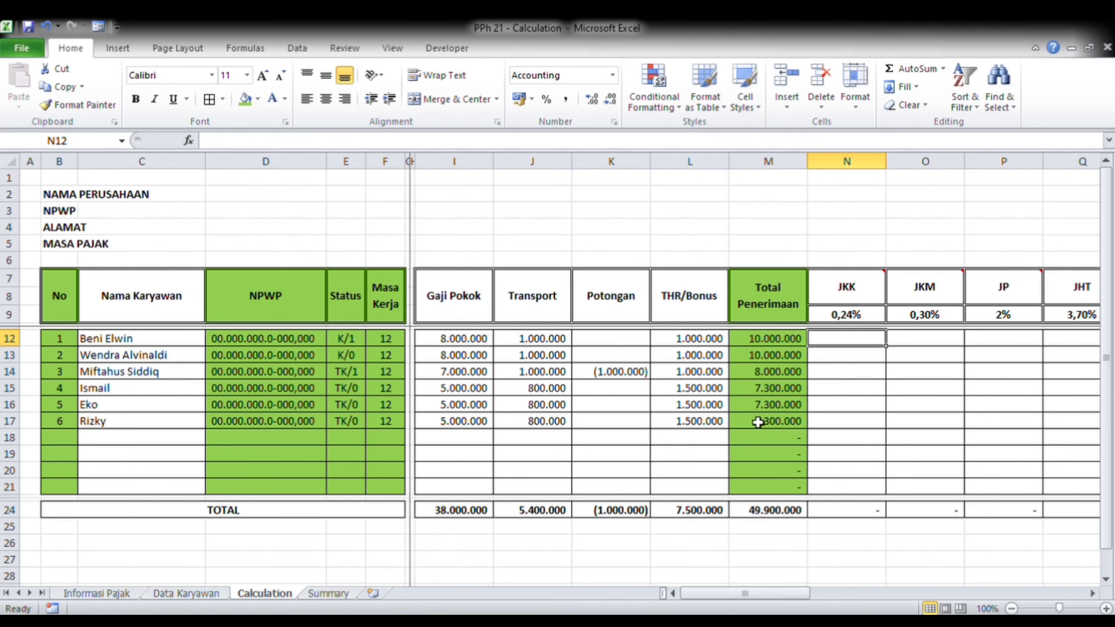
text(=)
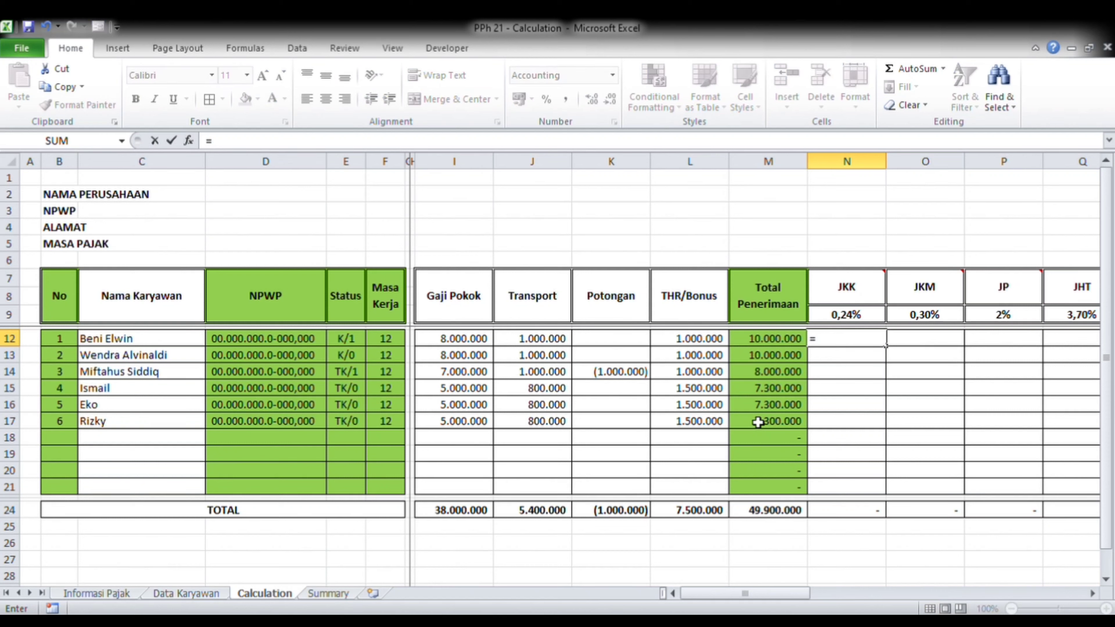
key(Left)
key(Left)
key(Left)
key(Left)
key(Left)
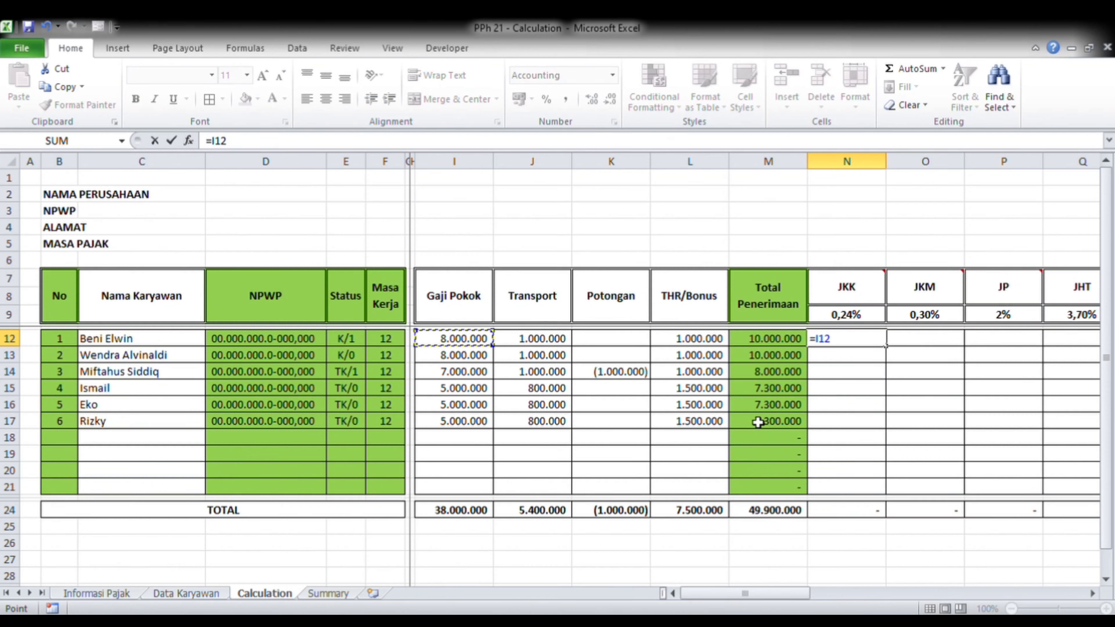
text(*)
key(Up)
key(Up)
key(Up)
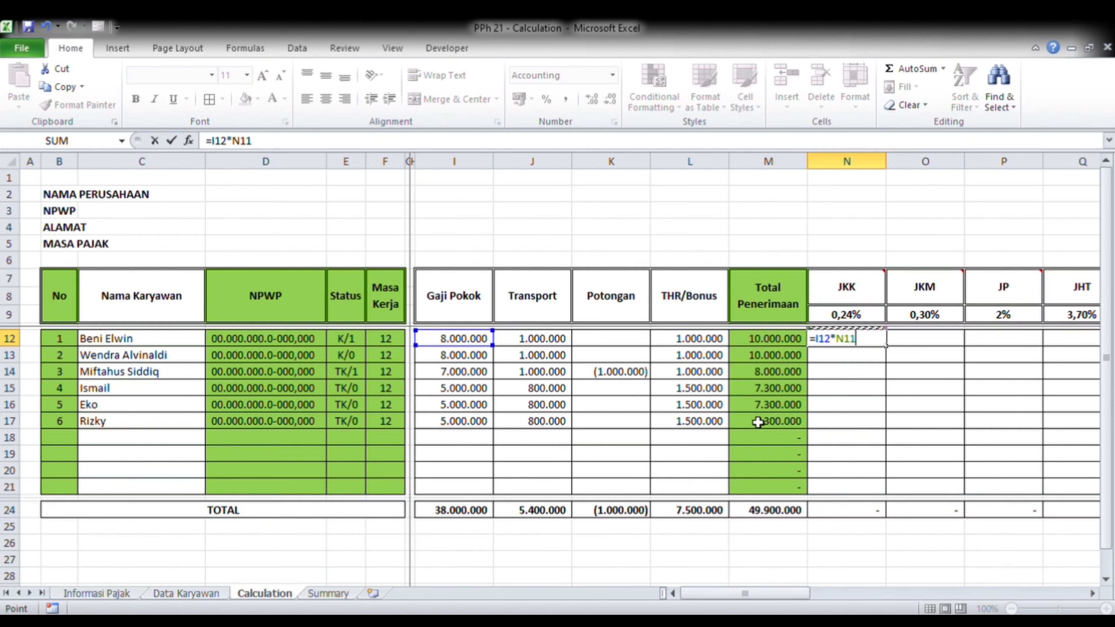
key(Return)
key(Up)
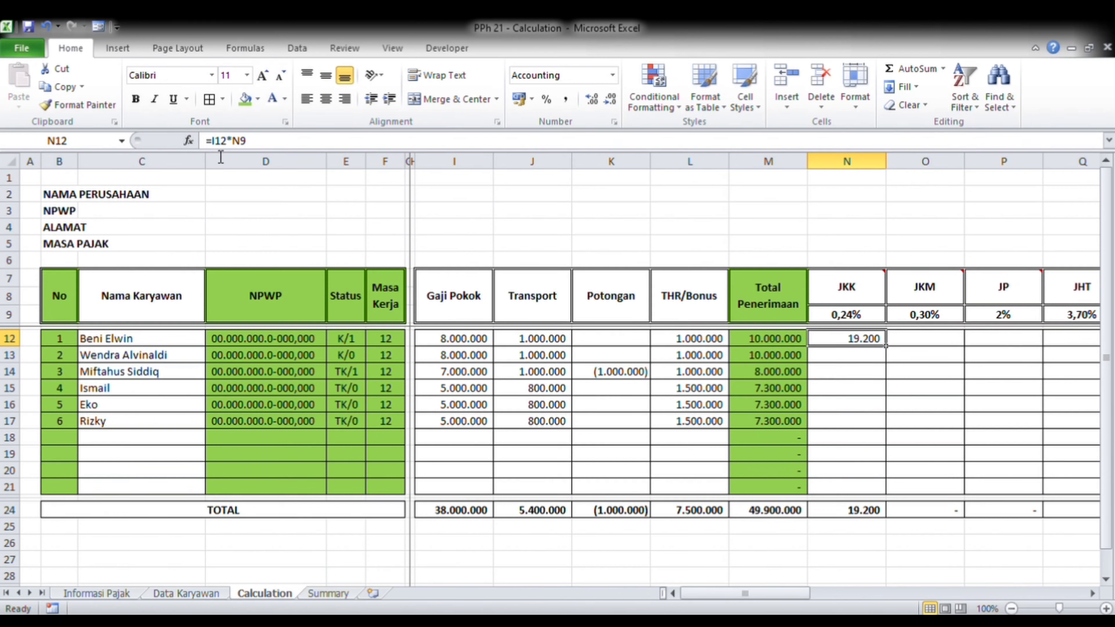
Step: Lock column I and row 9 in the N12 formula so it reads =$I12*N$9
click(218, 145)
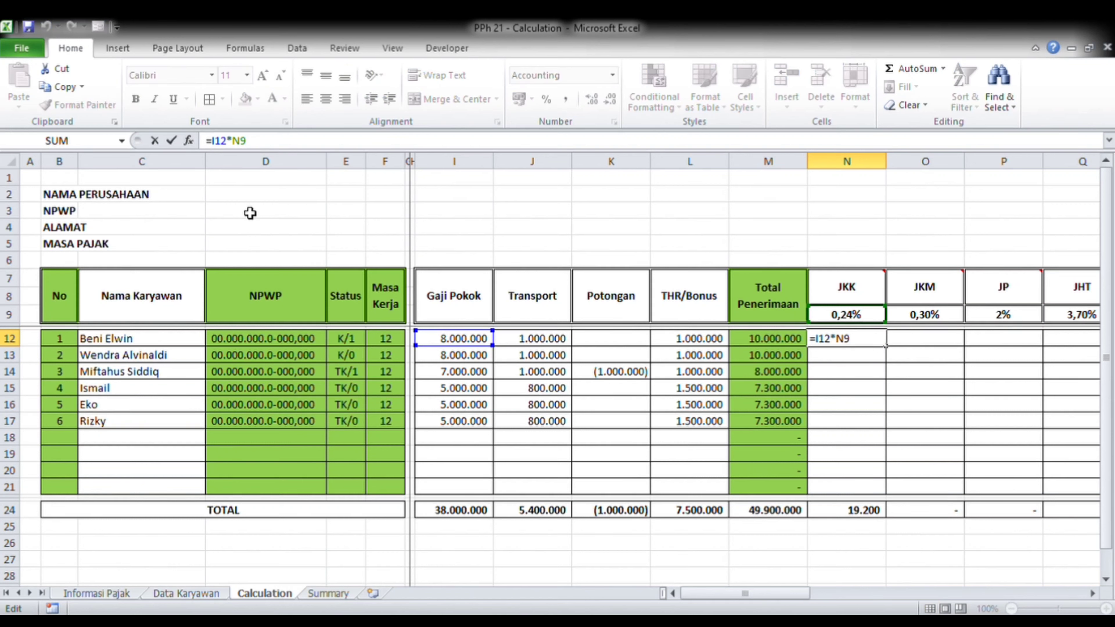
text($)
key(Right)
key(Right)
key(Right)
key(Right)
key(Right)
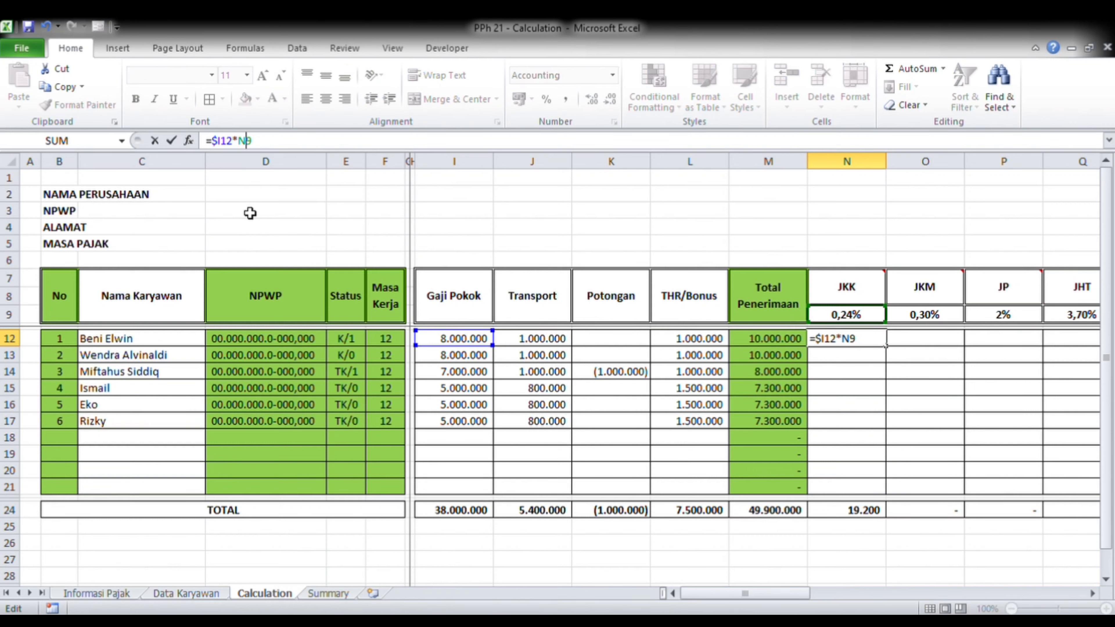
text($)
key(Return)
key(Up)
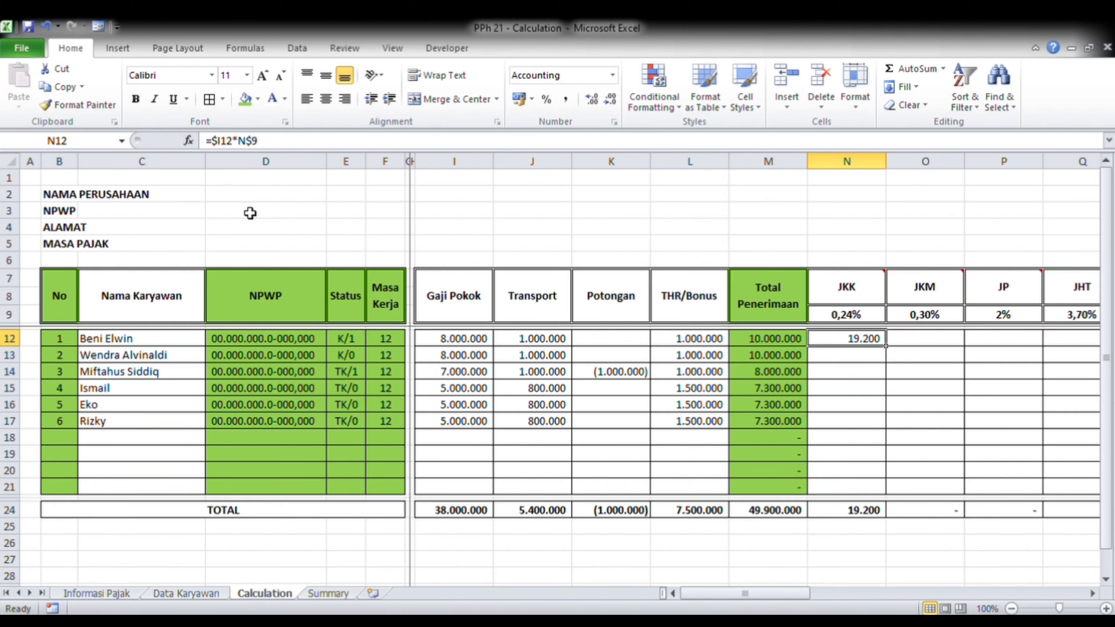
Step: Copy the JKK formula from N12 to O12 for JKM and check the cells it references
key(Right)
key(Up)
key(Up)
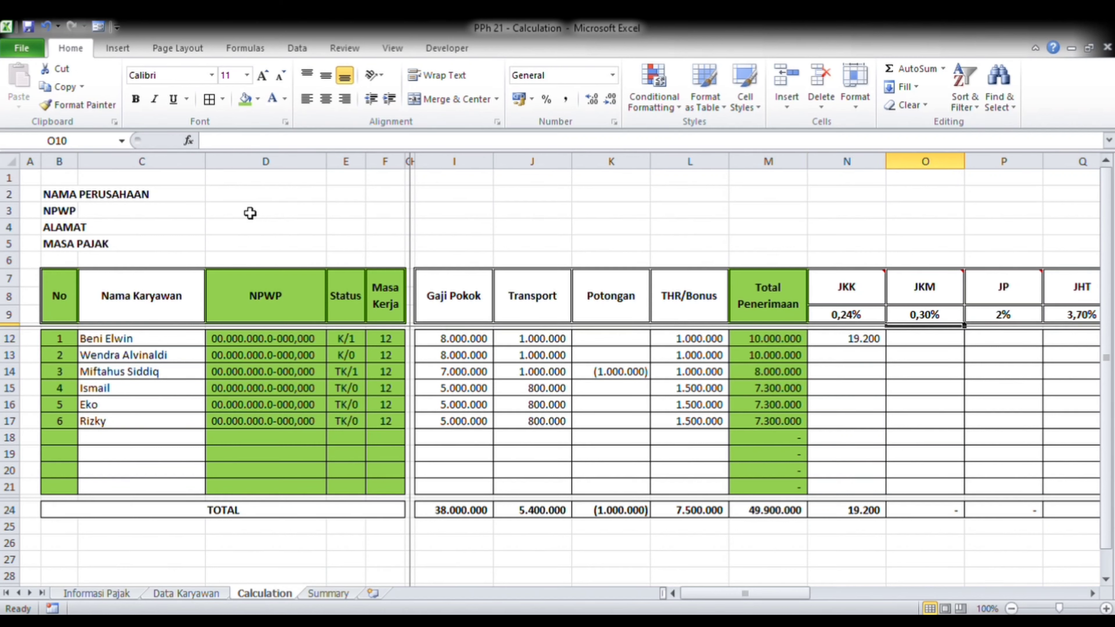
mouse_move(937, 301)
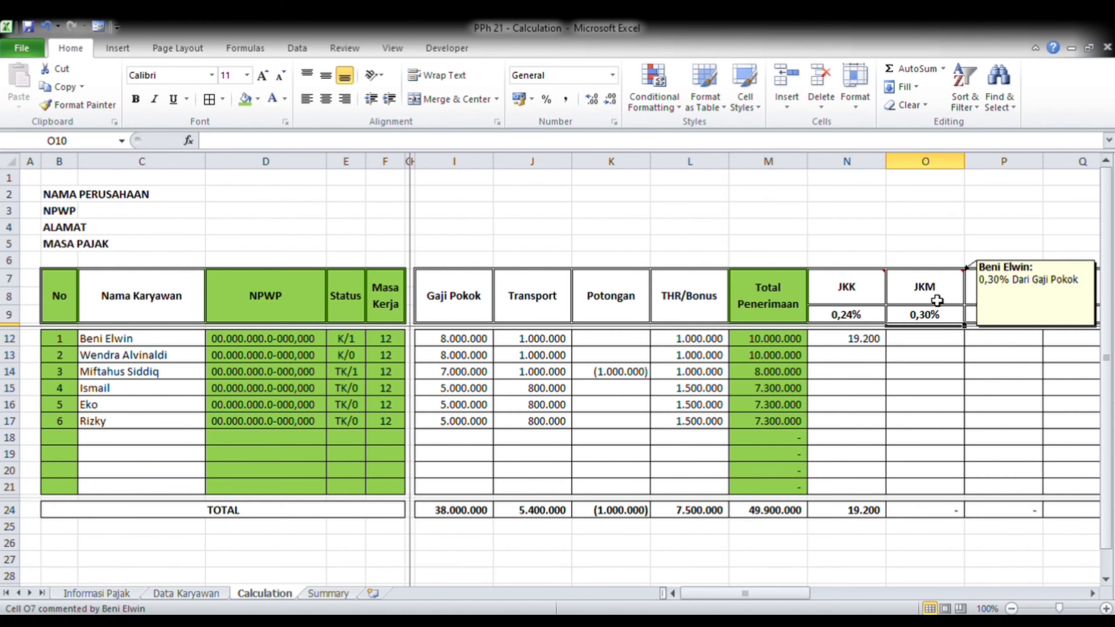
click(936, 342)
click(852, 339)
key(ctrl+c)
key(Right)
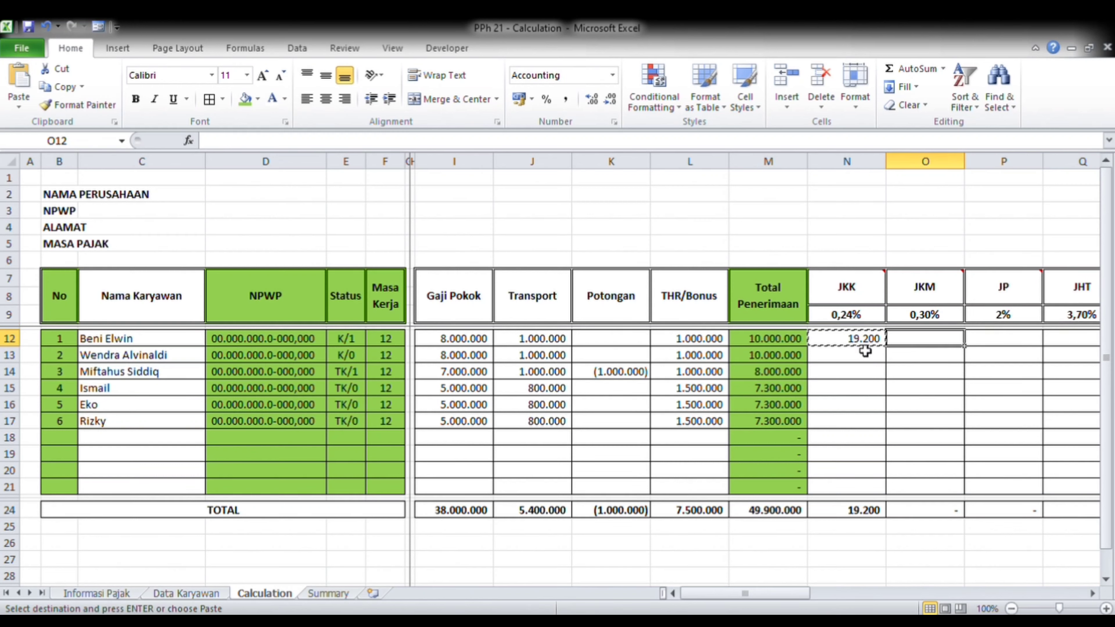
key(ctrl+v)
key(Left)
key(Right)
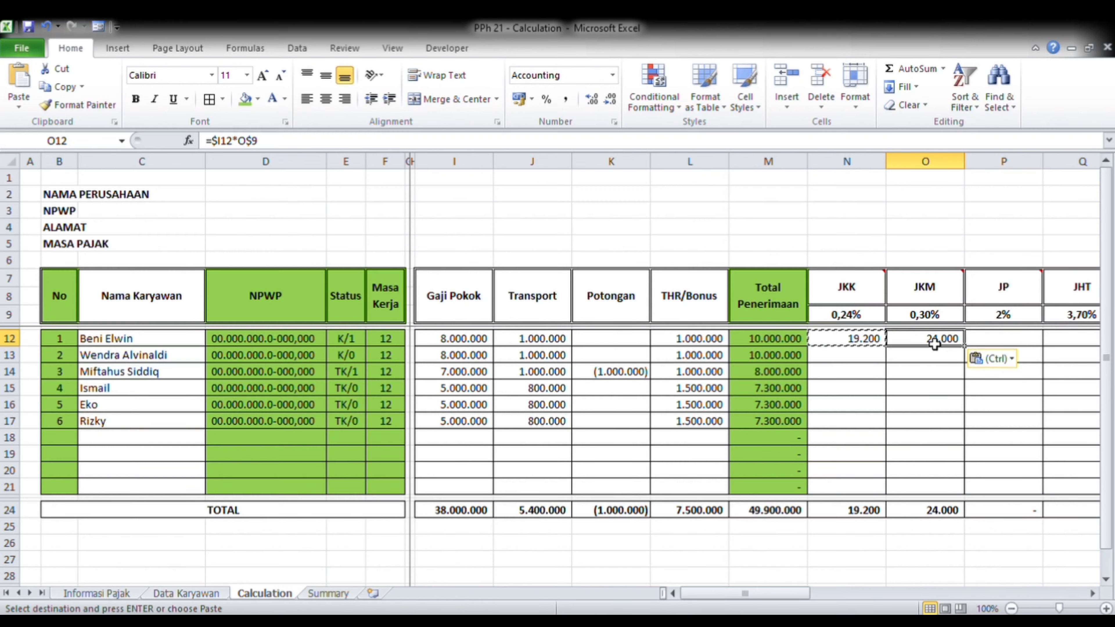
double_click(936, 347)
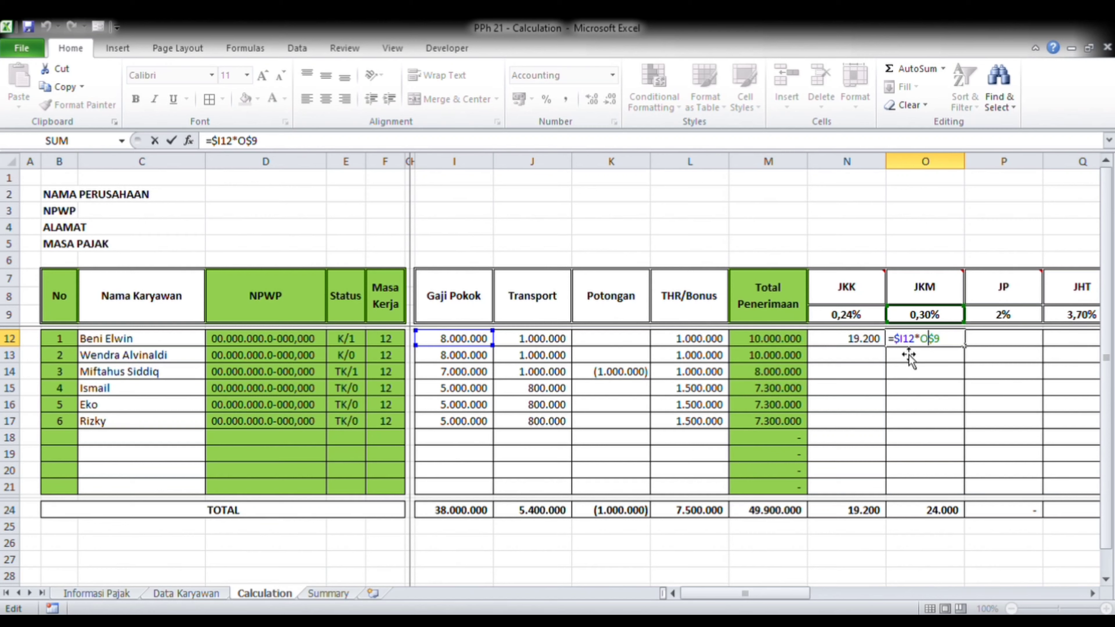
key(Return)
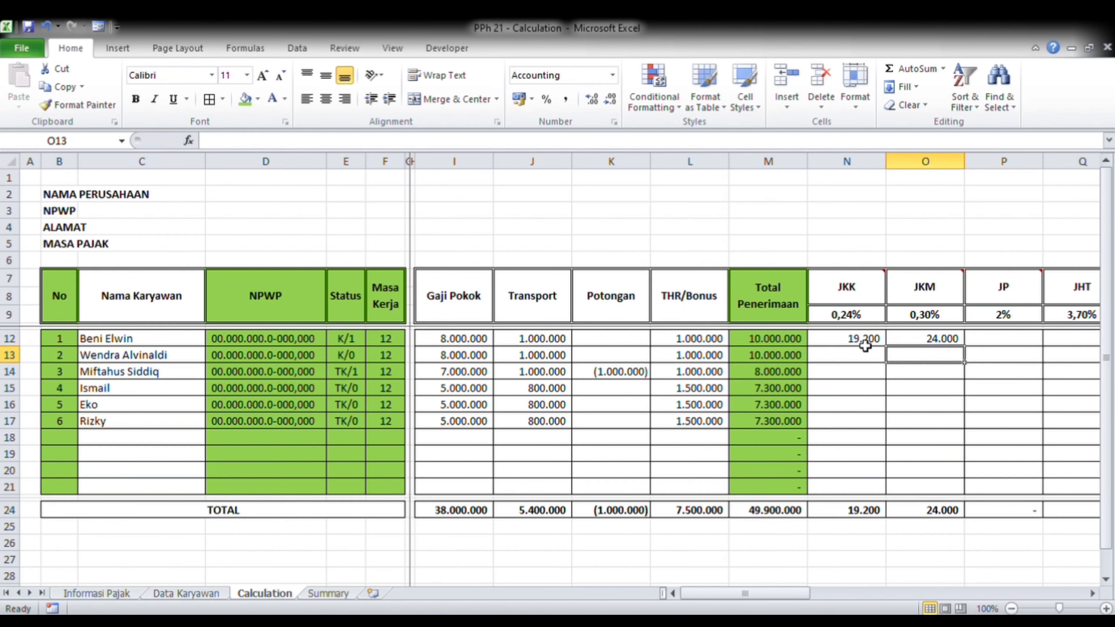
click(858, 338)
Step: Begin the first employee's JP formula in P12 with an IF test of whether I12 is greater than 8512400
click(1030, 316)
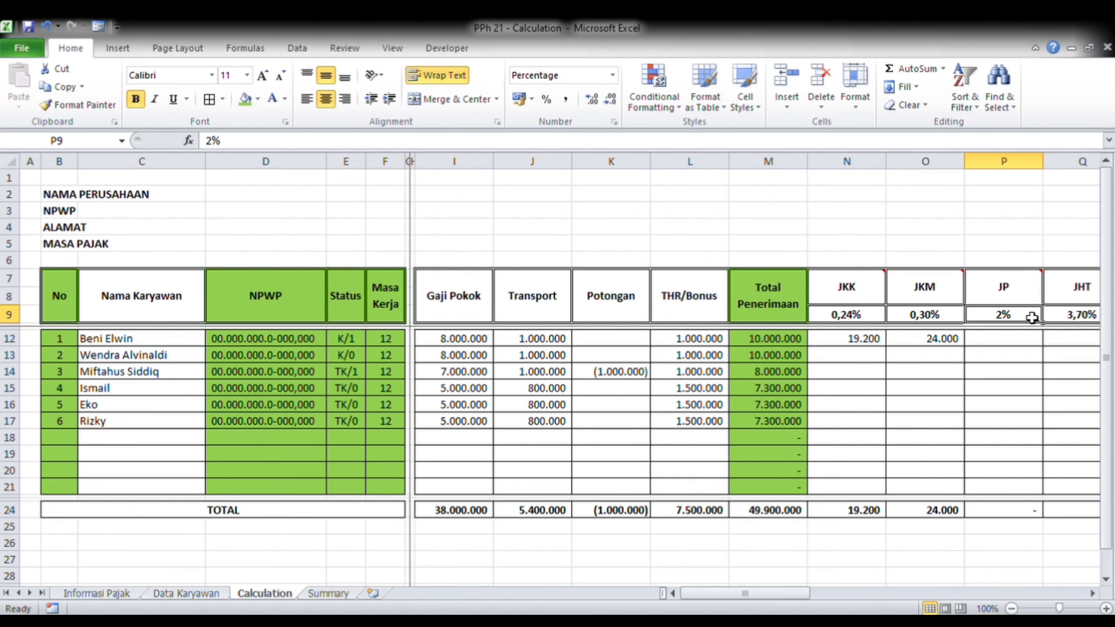
mouse_move(1018, 298)
click(1001, 346)
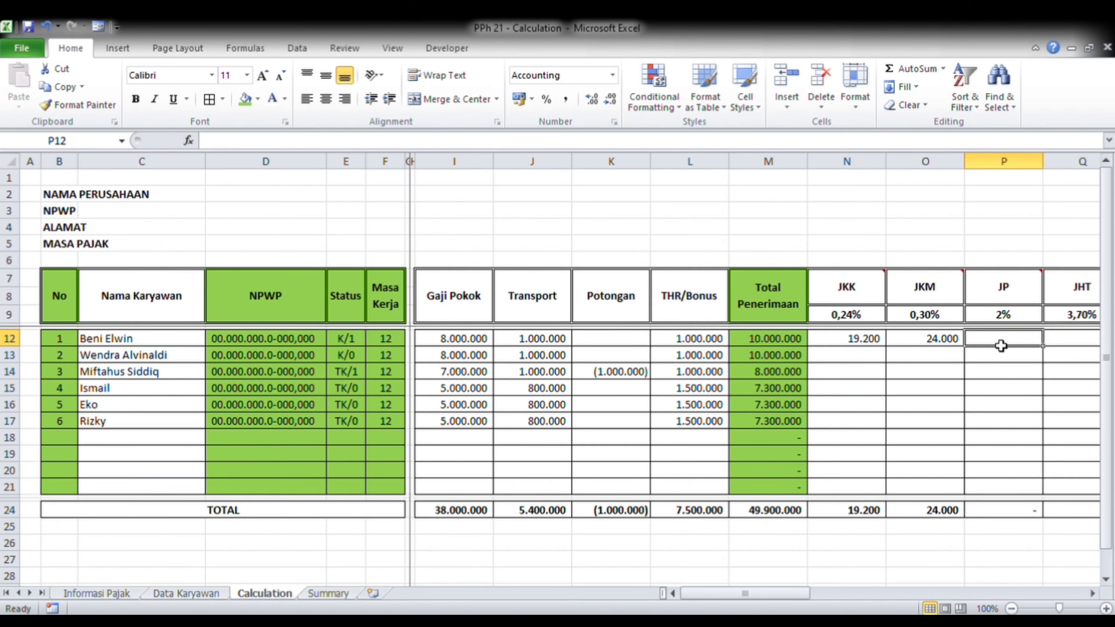
text(=if()
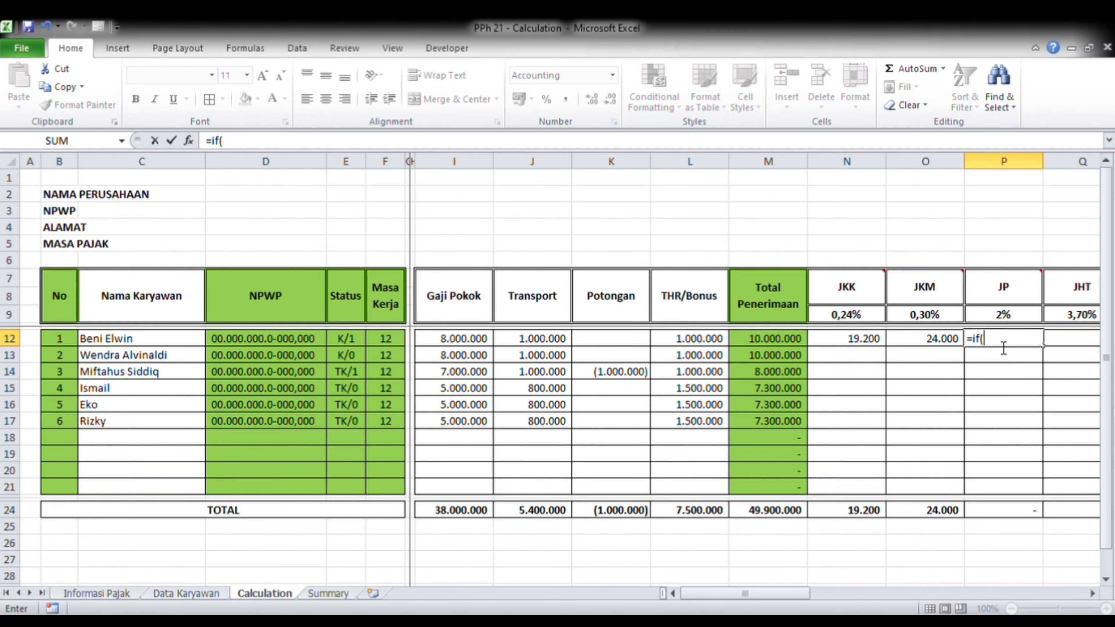
key(Left)
key(Left)
key(Left)
key(Left)
key(Left)
key(Left)
key(Left)
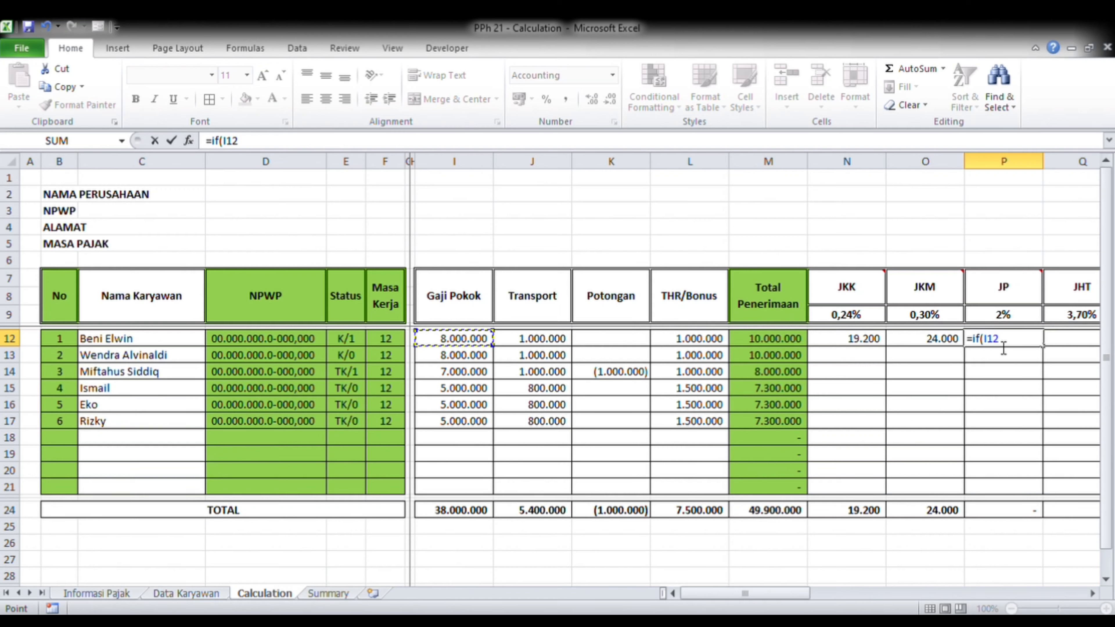
text(>8)
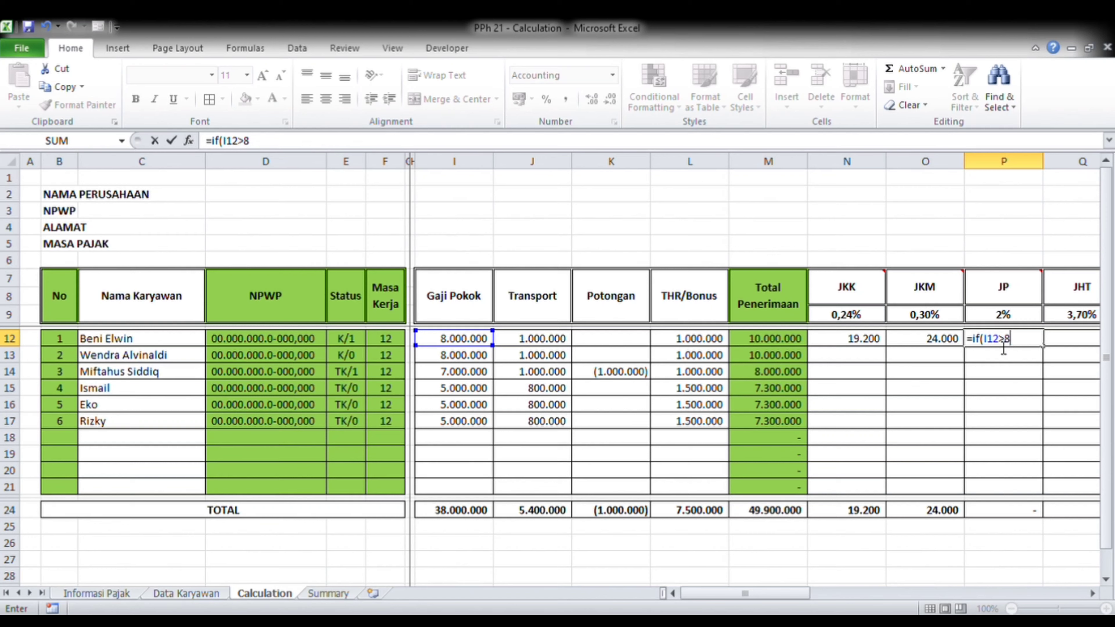
text(512400;)
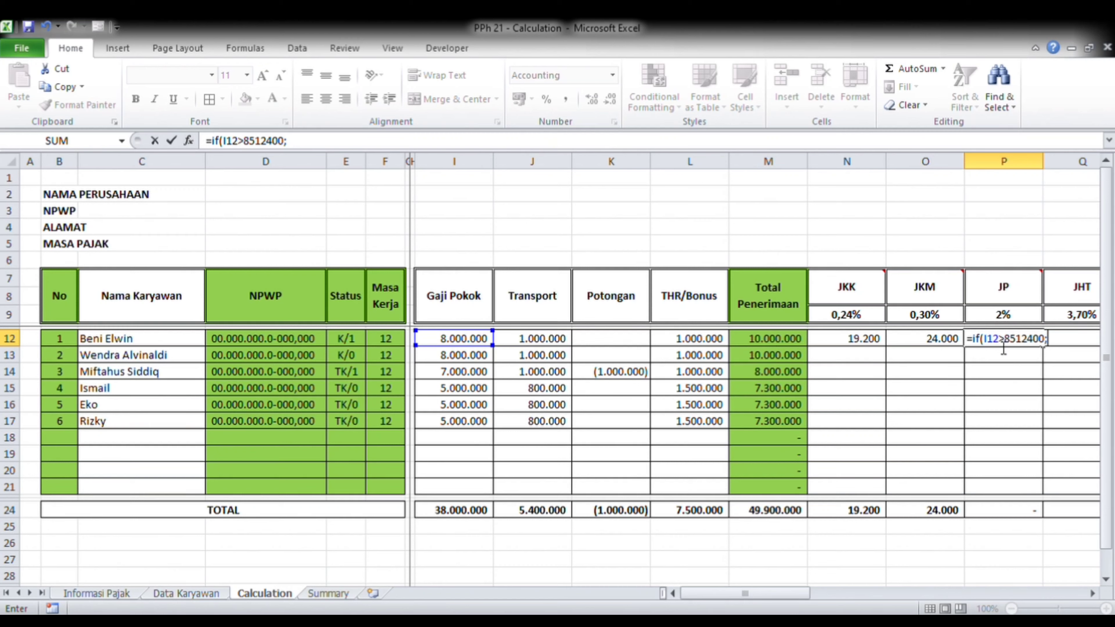
Step: Complete the P12 IF formula with 8512400*P9 when true and I12*P9 when false
text(8512400*)
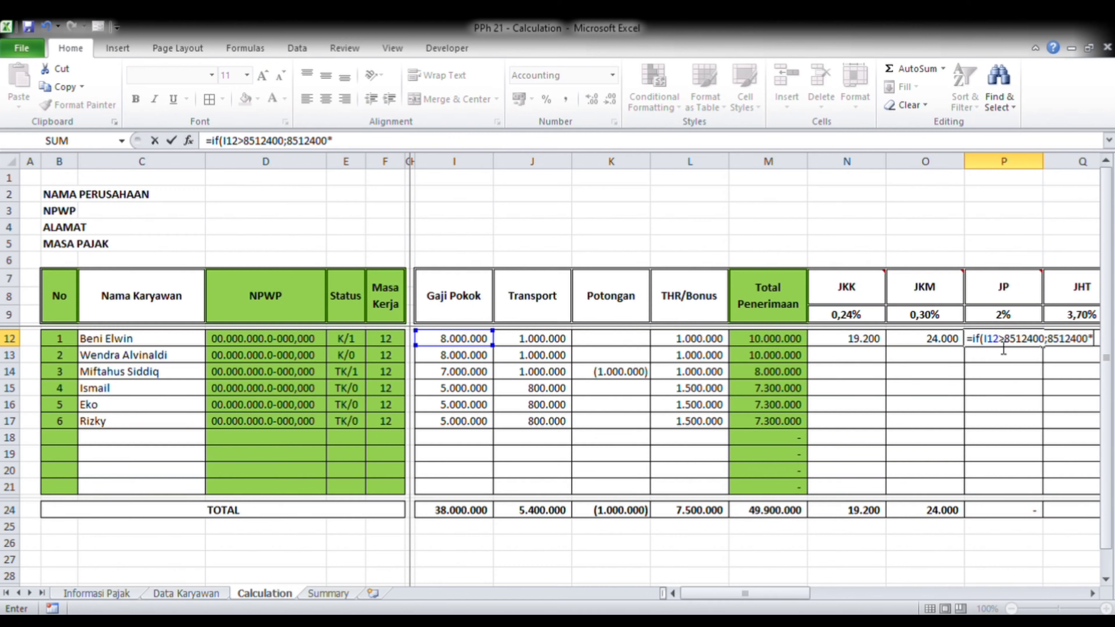
key(Left)
key(Up)
key(Right)
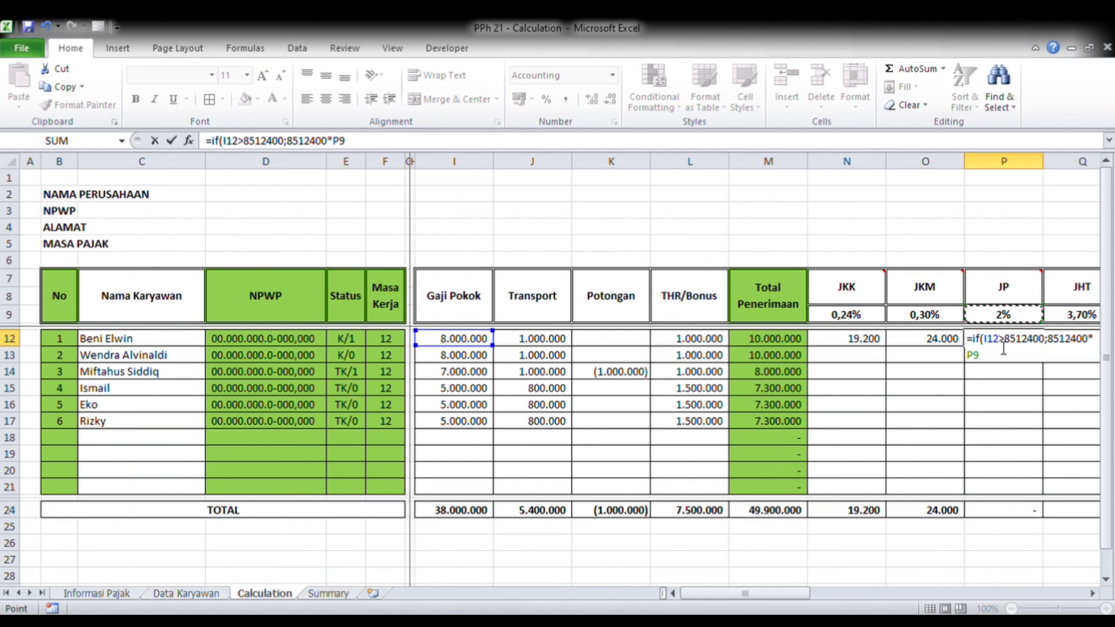
text(;)
key(Left)
key(Left)
key(Left)
key(Left)
key(Left)
key(Left)
key(Left)
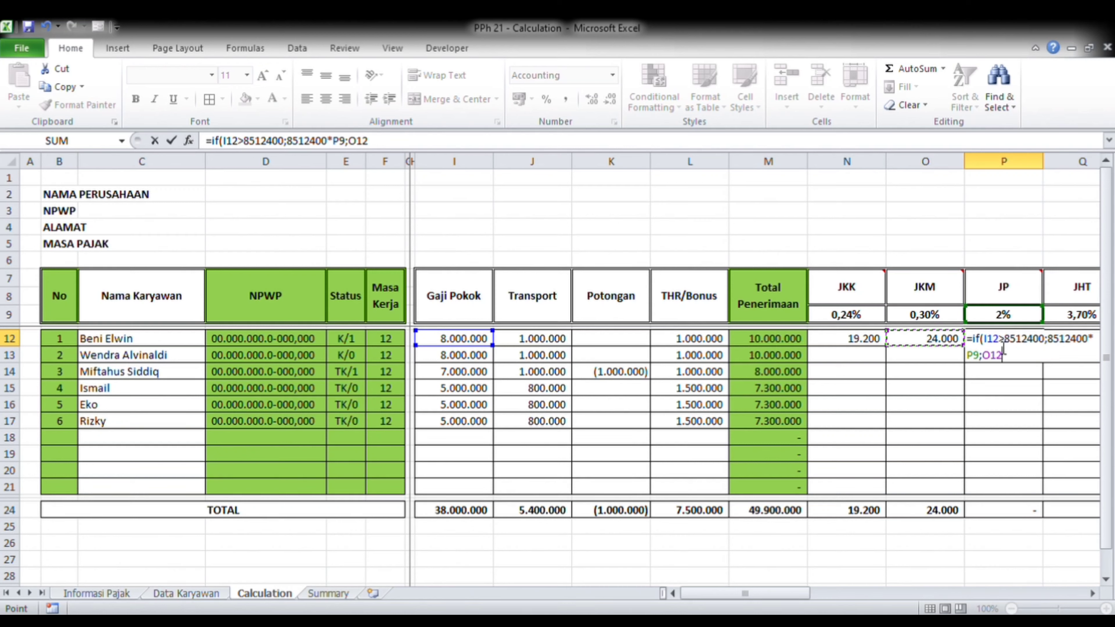
text(*)
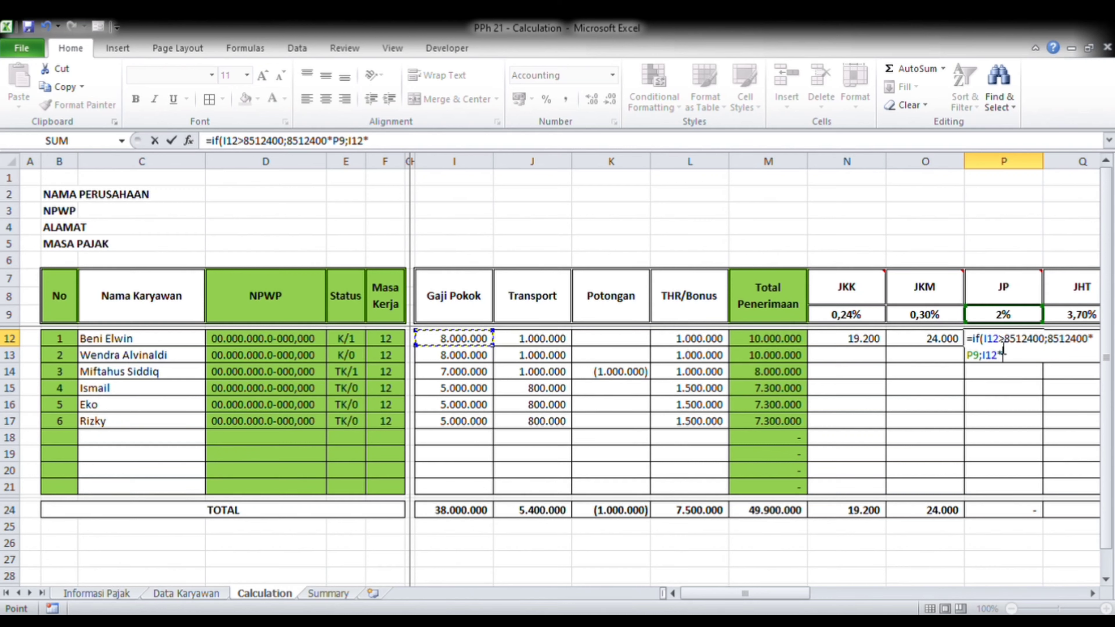
key(Up)
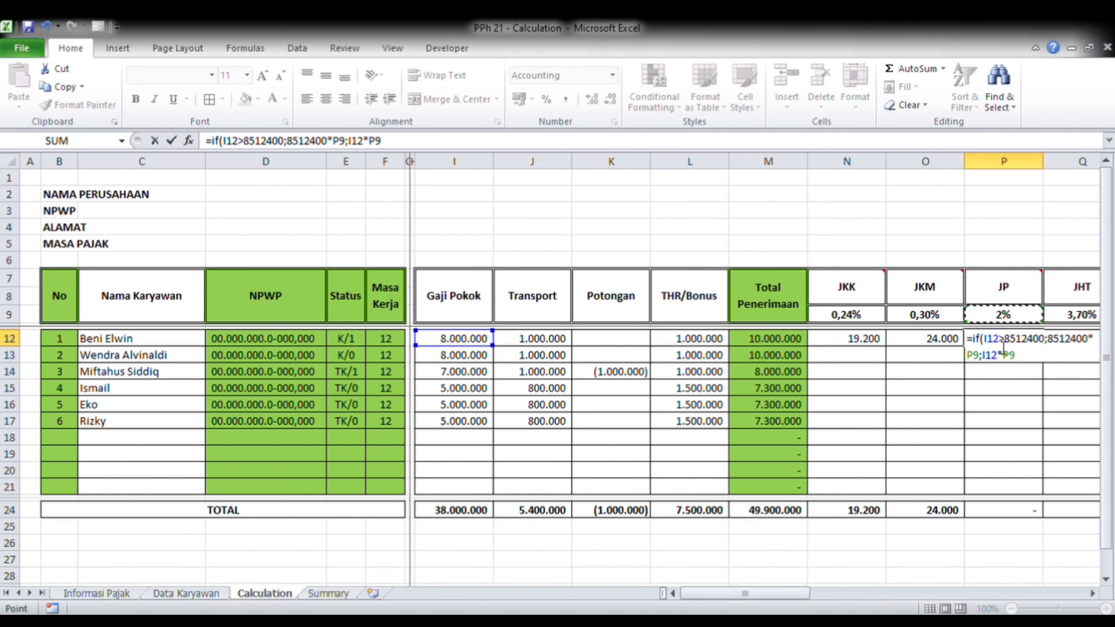
text())
key(Return)
click(1005, 345)
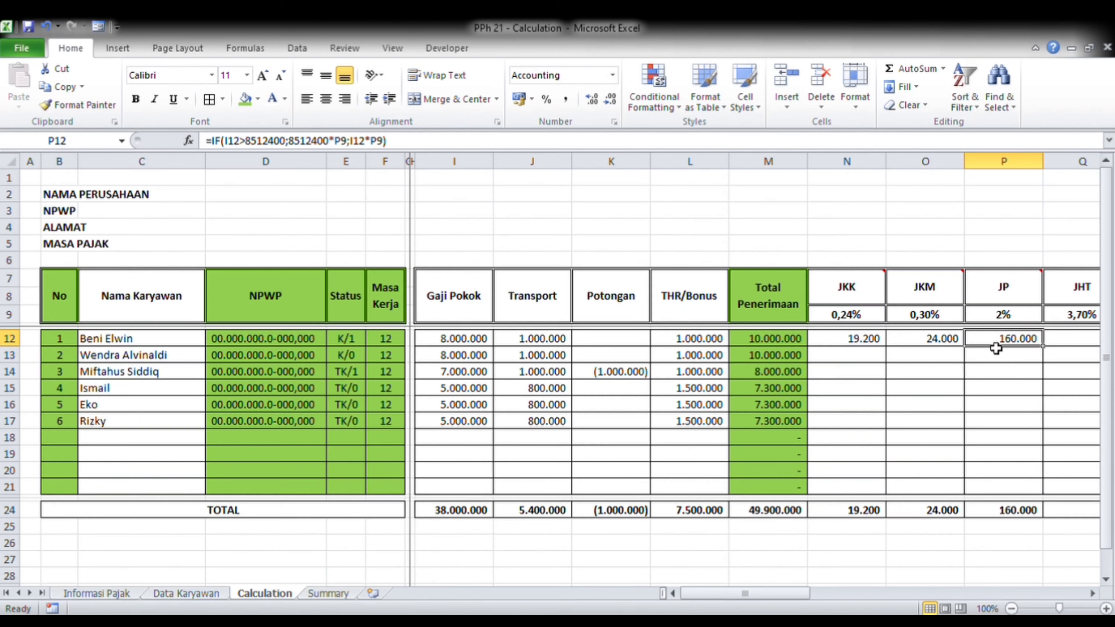
Step: Lock column I and row 9 in the P12 formula so it reads =IF($I12>8512400;8512400*P$9;$I12*P$9)
click(228, 140)
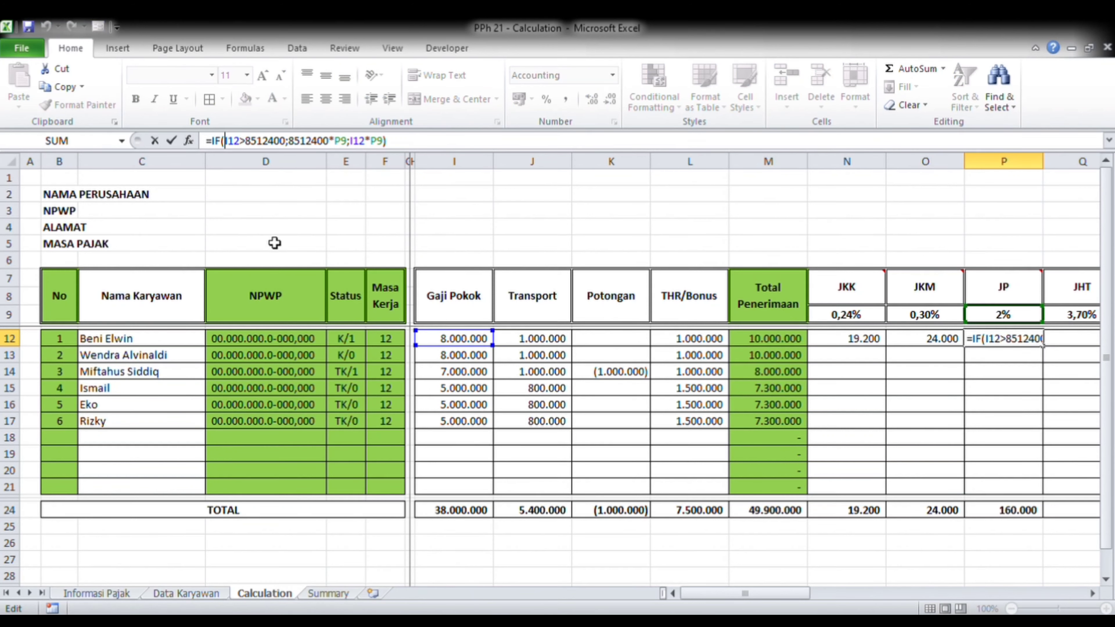
text($)
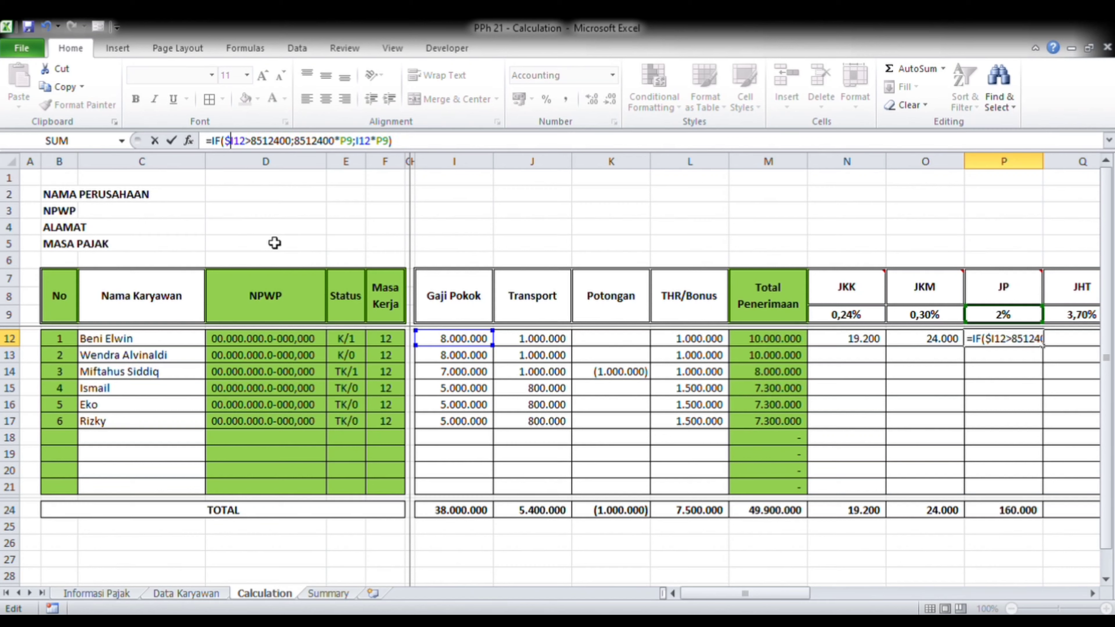
key(Right)
key(Right)
key(Right)
key(Right)
key(Right)
key(Right)
key(Right)
key(Right)
key(Right)
key(Right)
key(Right)
key(Right)
key(Right)
key(Right)
key(Right)
key(Right)
key(Right)
key(Right)
key(Right)
text($9;)
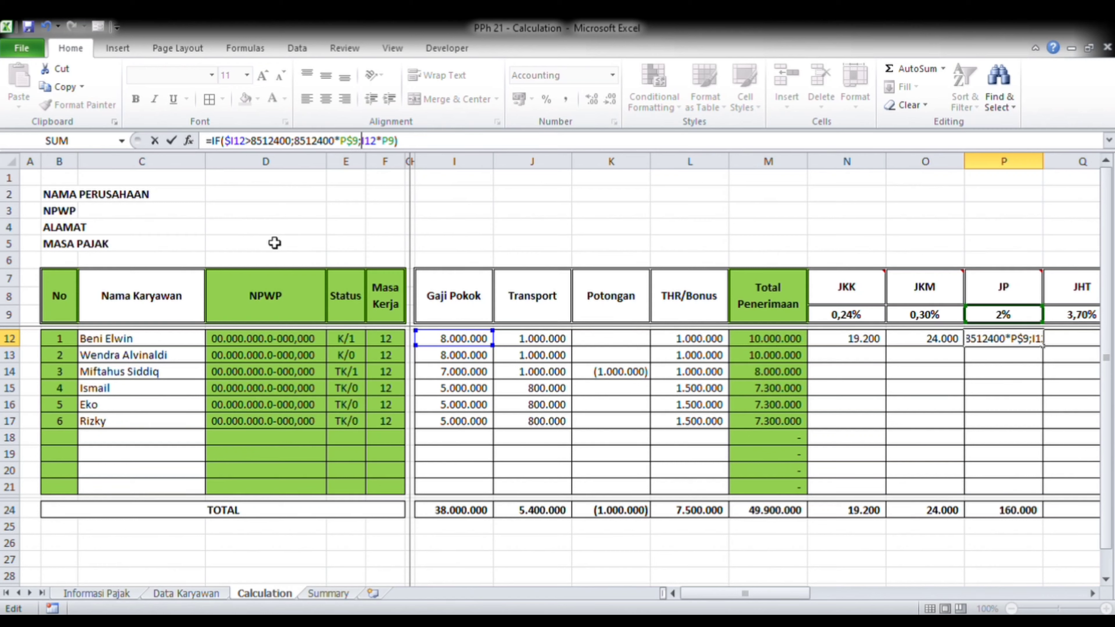
text($)
key(Right)
key(Right)
key(Right)
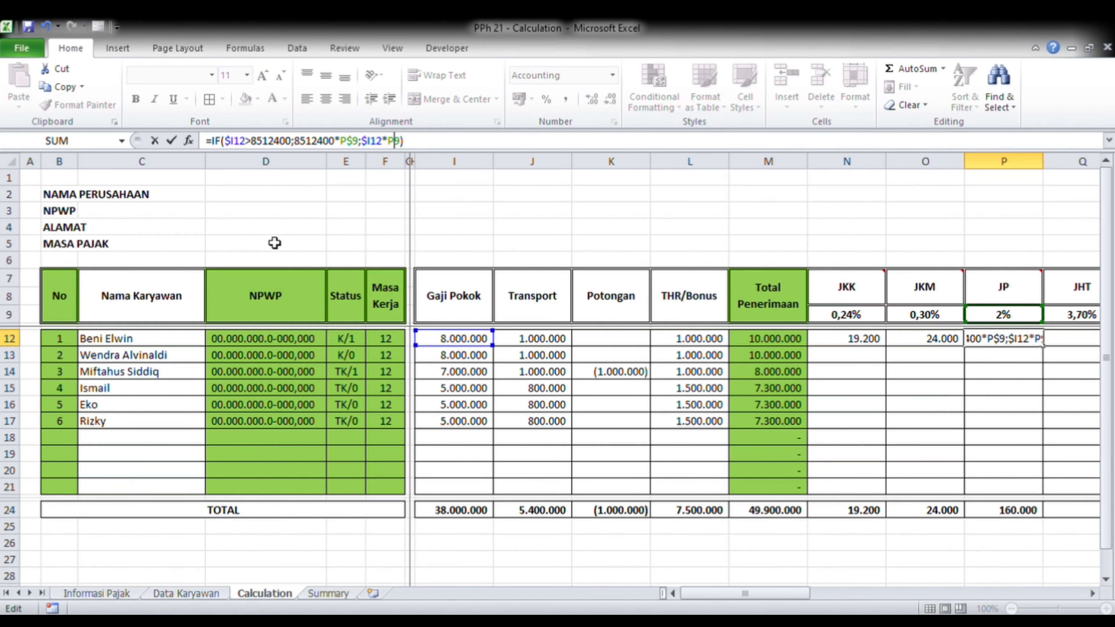
text($)
key(Return)
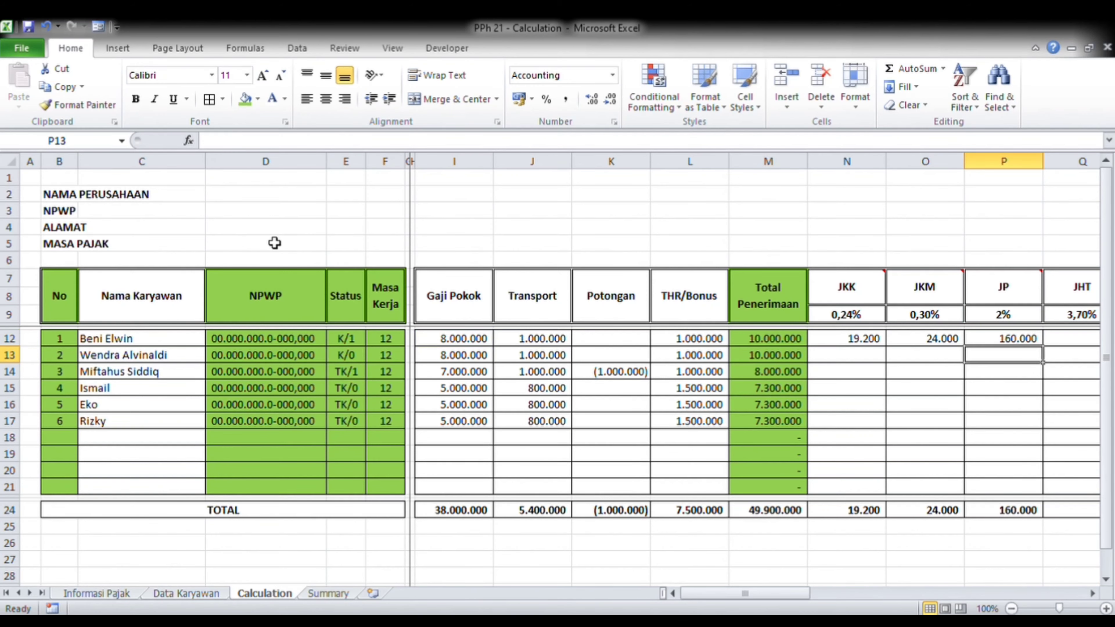
Step: Review the first employee's JKK, JKM and JP formulas in N12 through P12
key(Up)
key(Right)
key(Right)
key(Left)
key(Left)
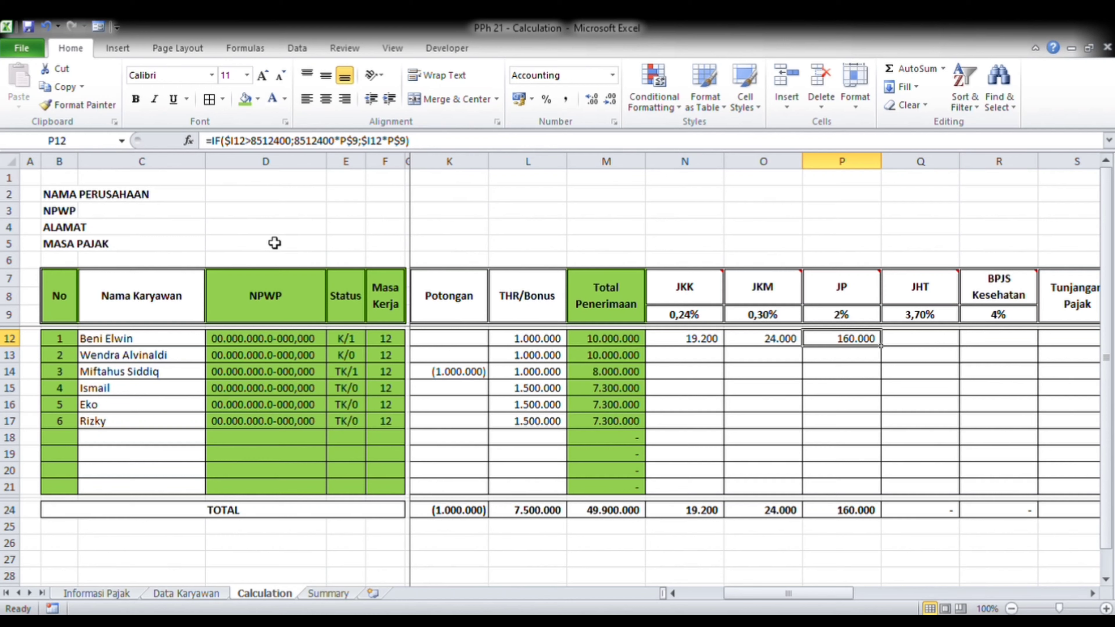
key(Left)
key(Left)
key(Right)
key(Right)
key(Right)
key(Left)
key(Left)
key(Left)
key(Right)
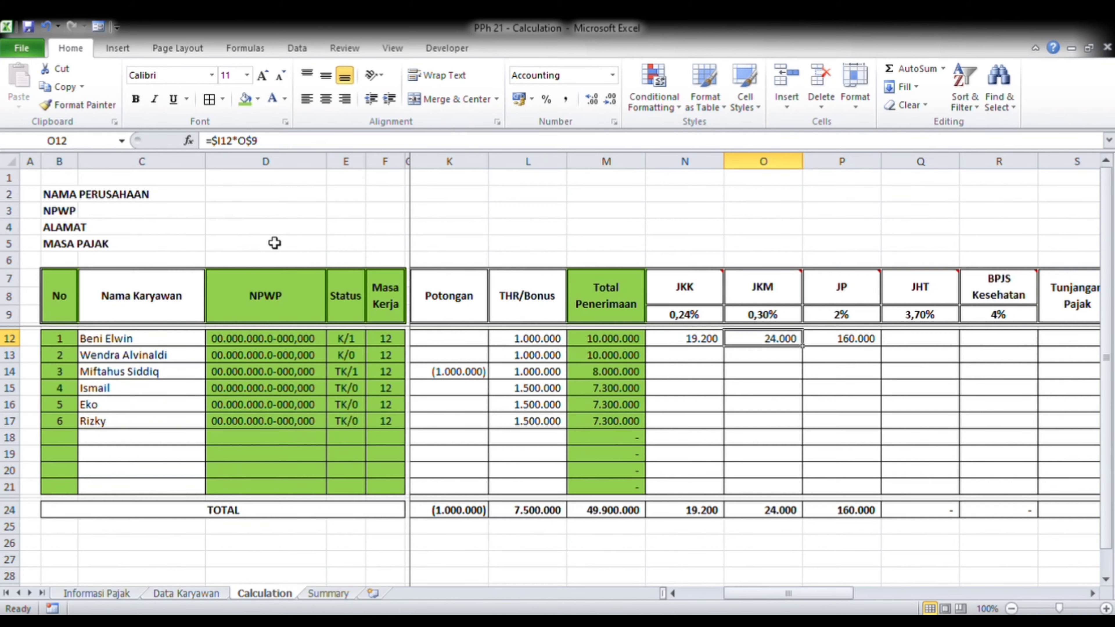
key(Right)
Step: Copy the JKM formula from O12 to Q12 for JHT and check the cells it references
mouse_move(924, 294)
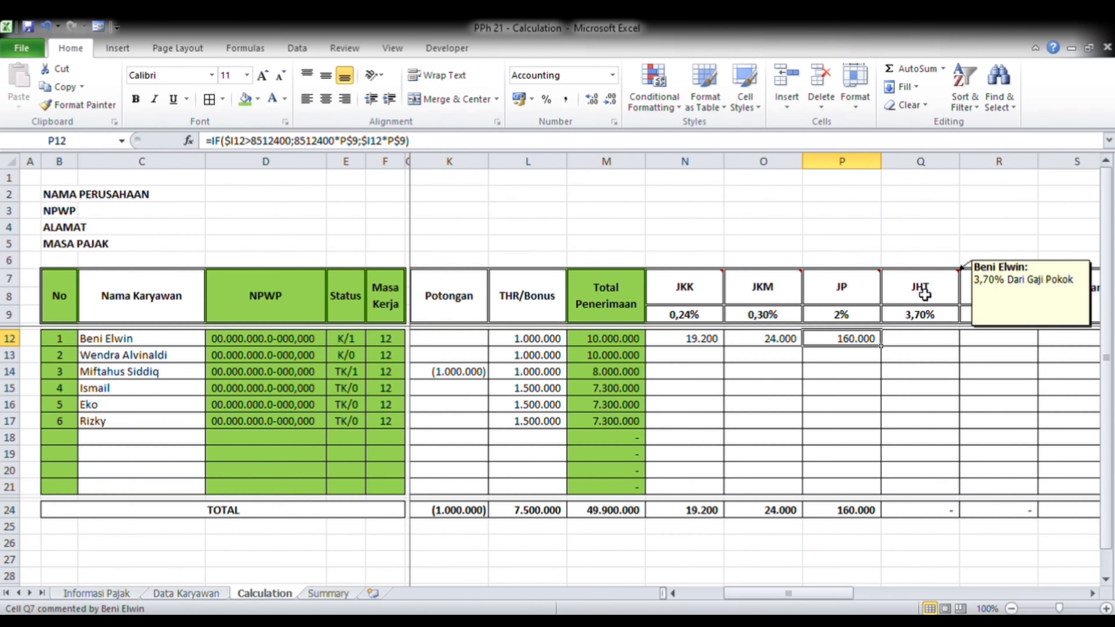
click(788, 342)
key(ctrl+c)
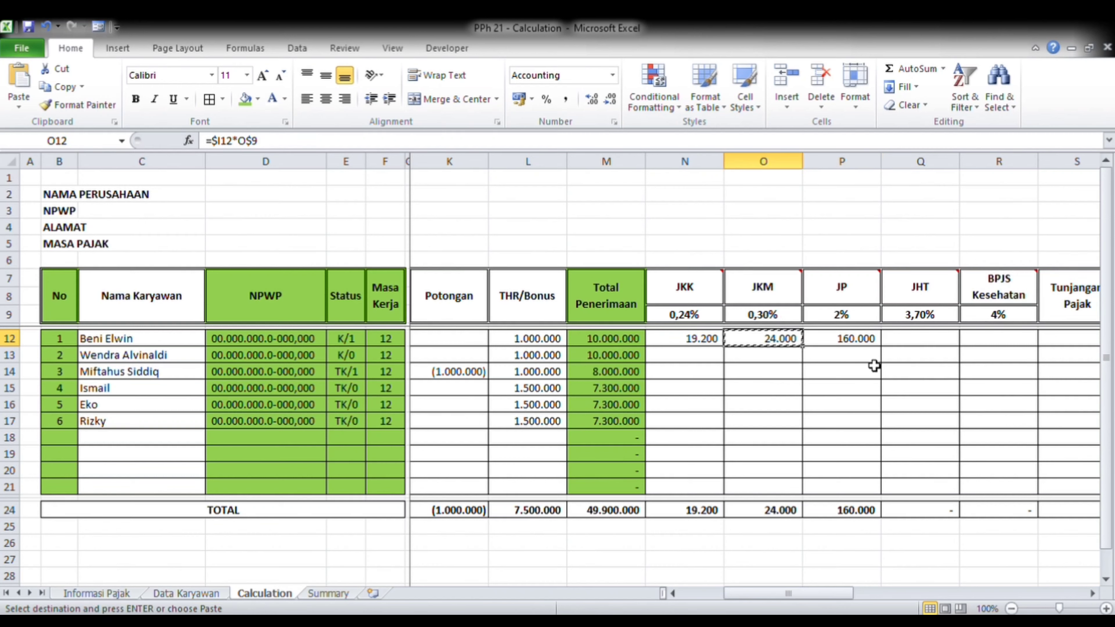
click(904, 345)
key(ctrl+v)
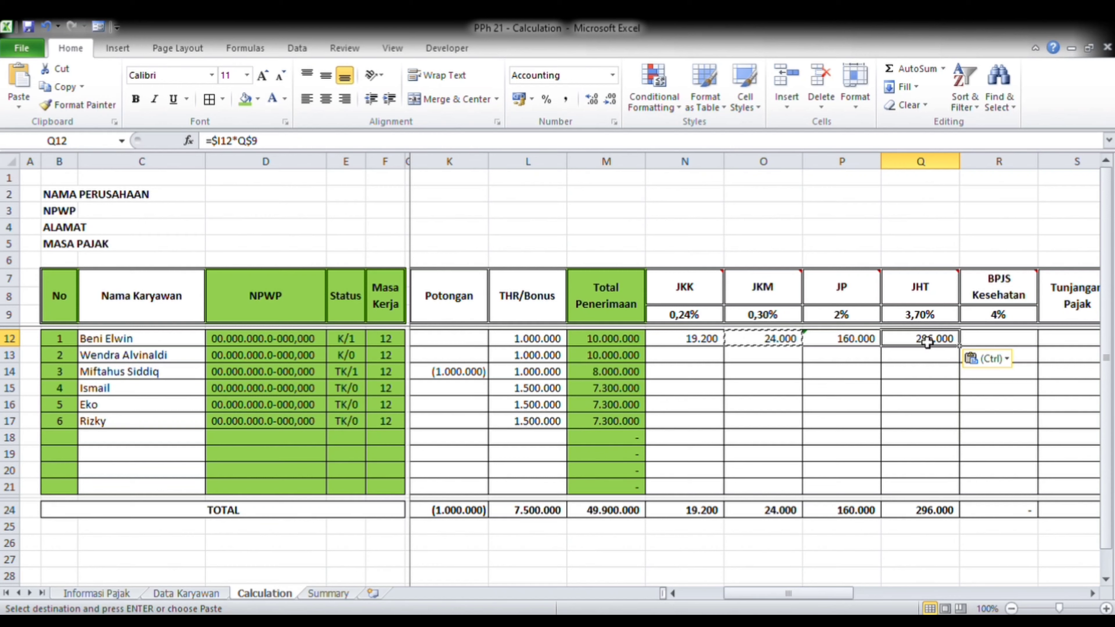
double_click(932, 344)
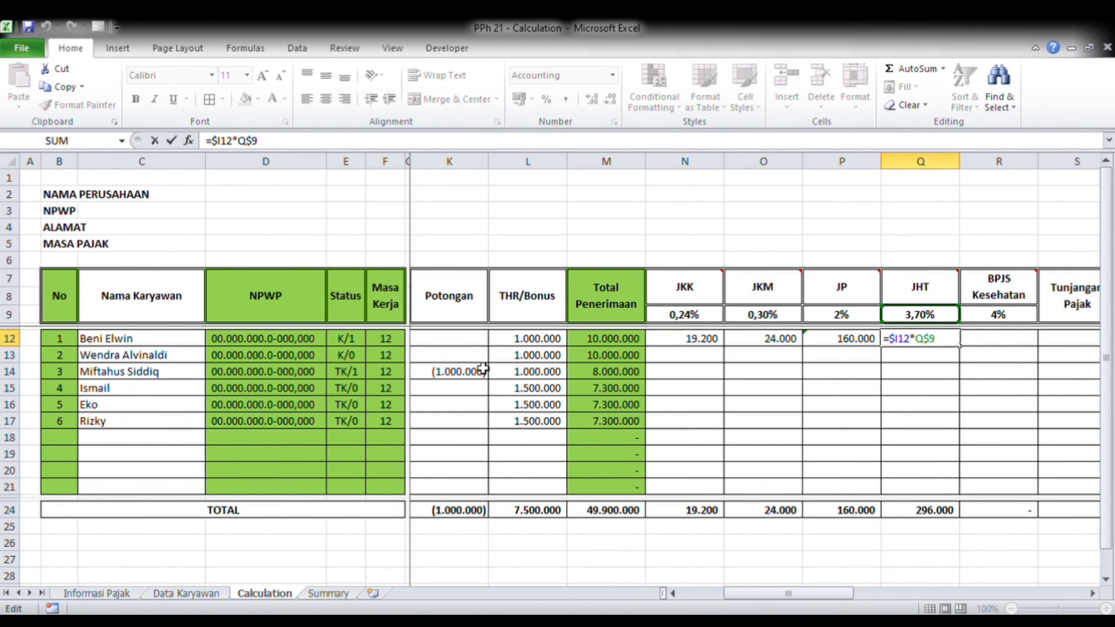
key(Return)
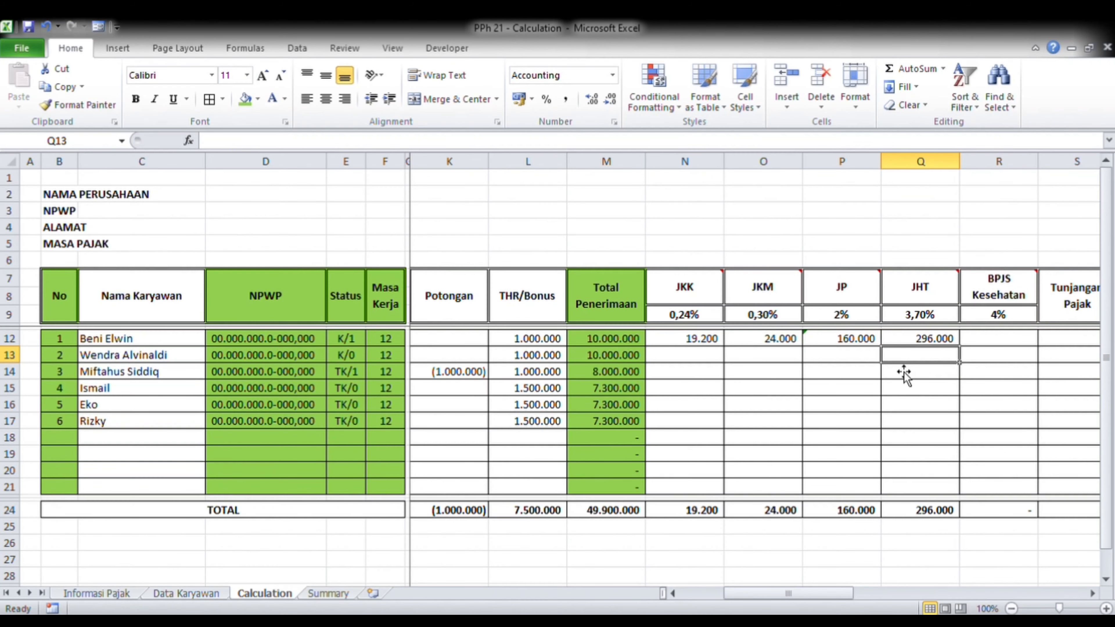
click(930, 319)
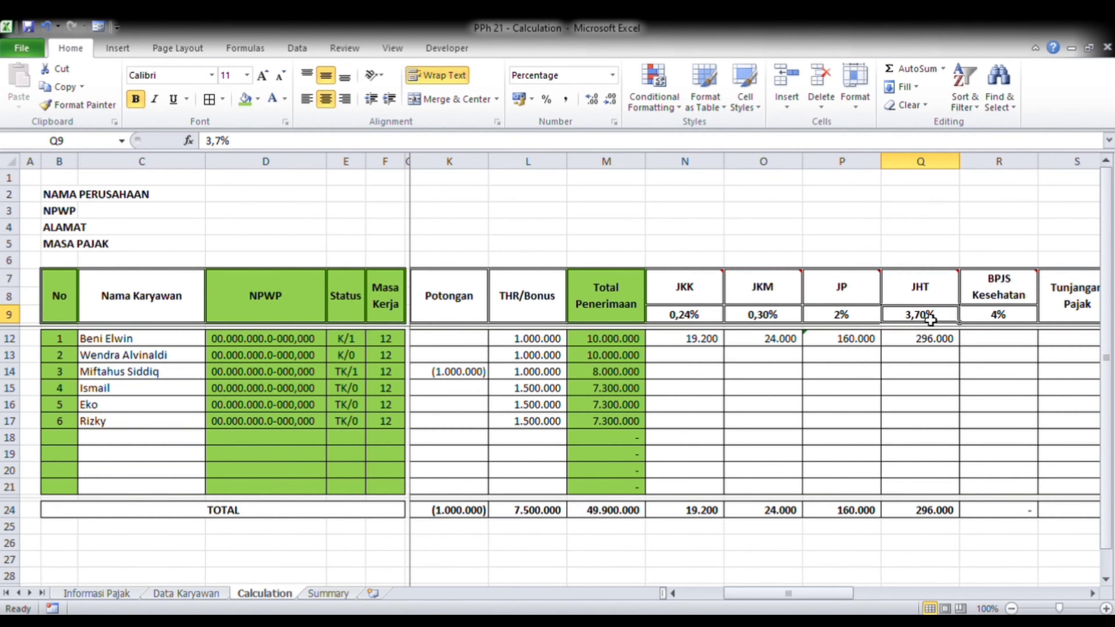
click(940, 346)
double_click(944, 349)
key(Return)
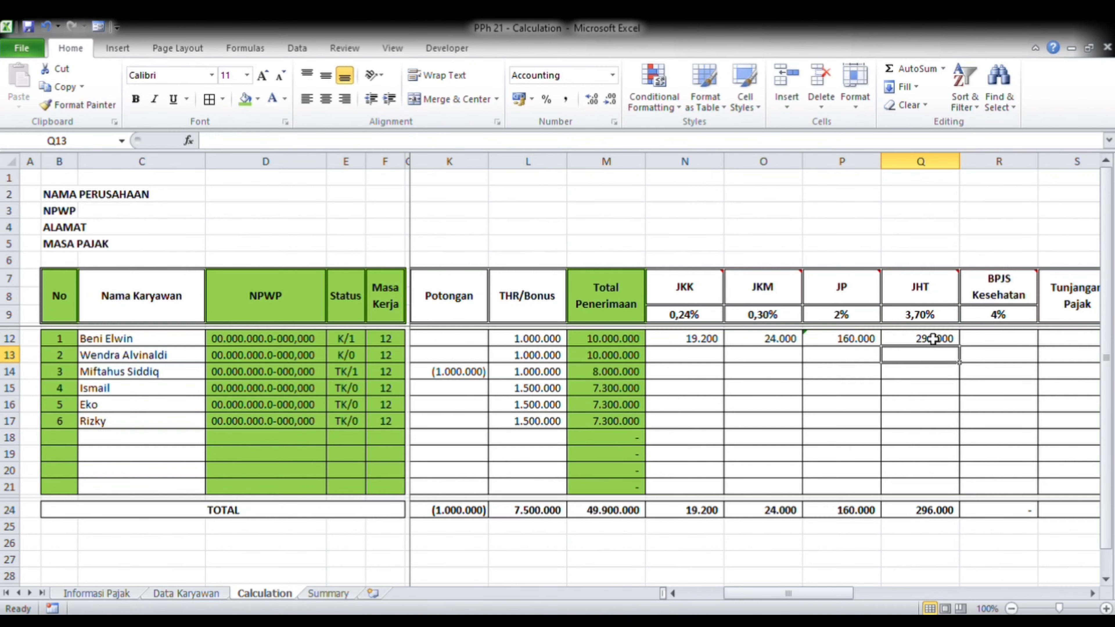
click(930, 344)
Step: Copy the JP formula from P12 to R12 for BPJS Kesehatan
mouse_move(1014, 299)
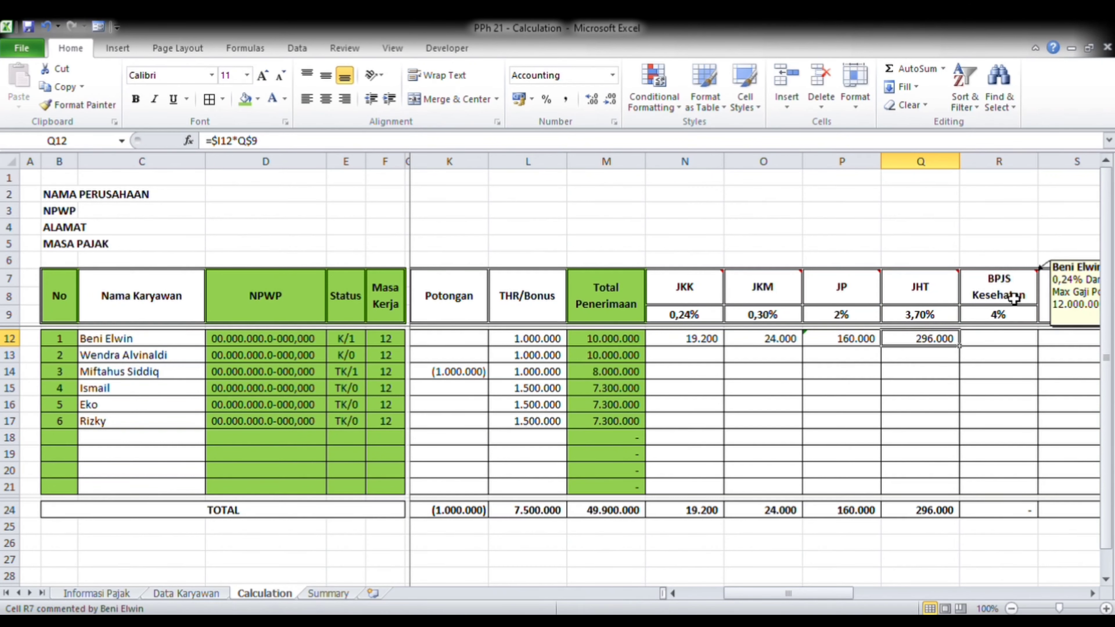
click(856, 340)
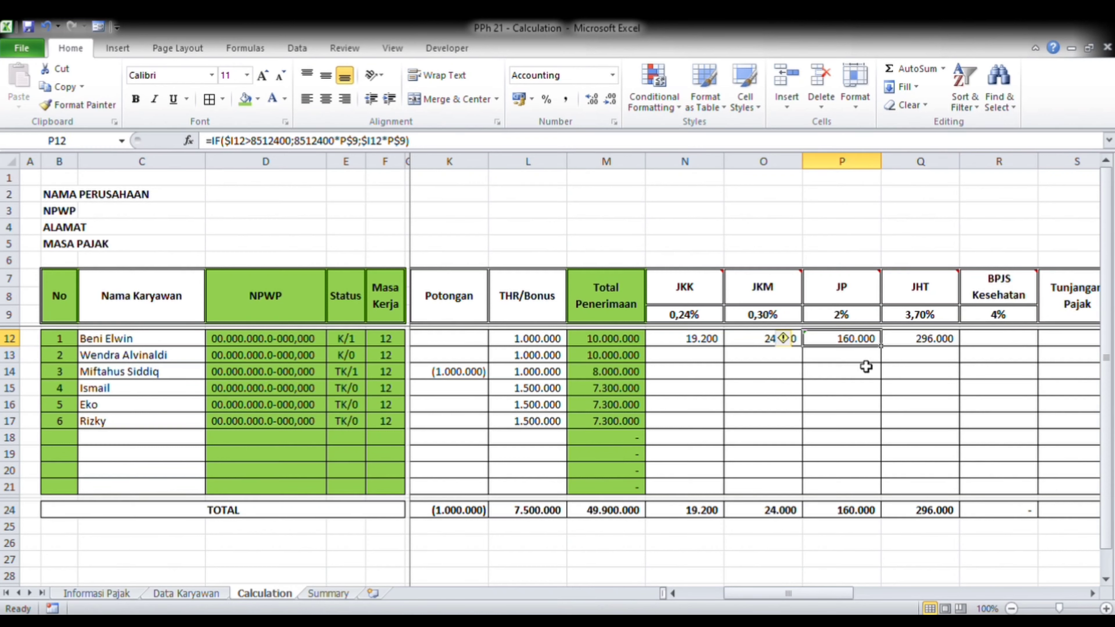
key(ctrl+c)
click(986, 342)
key(ctrl+v)
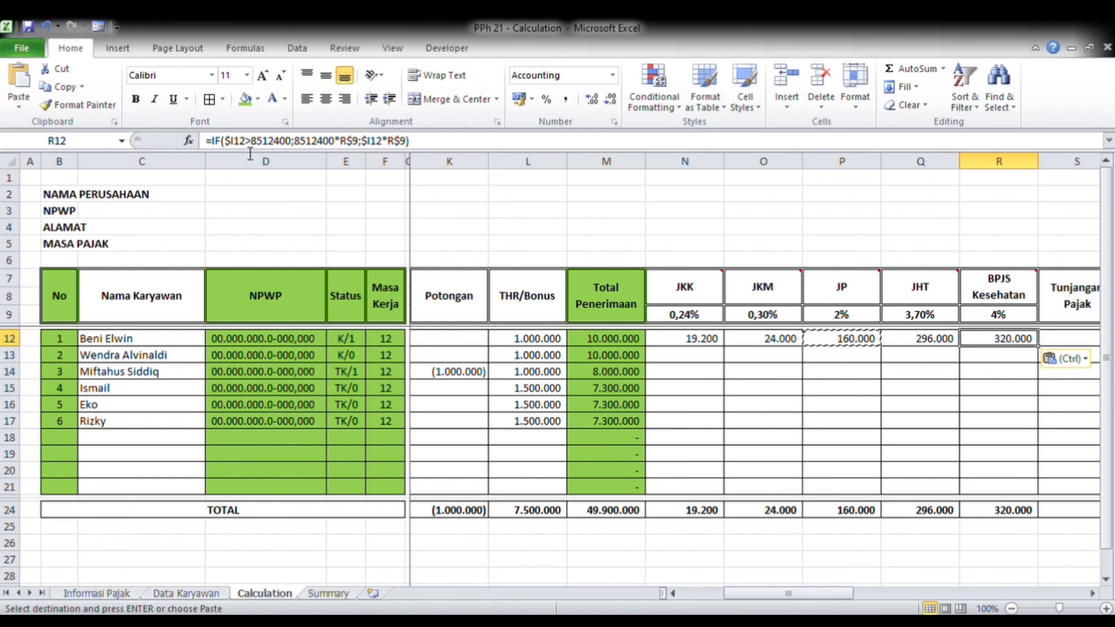
Step: Set both salary limits in the R12 formula to 12000000 so it reads =IF($I12>12000000;12000000*R$9;$I12*R$9)
click(259, 142)
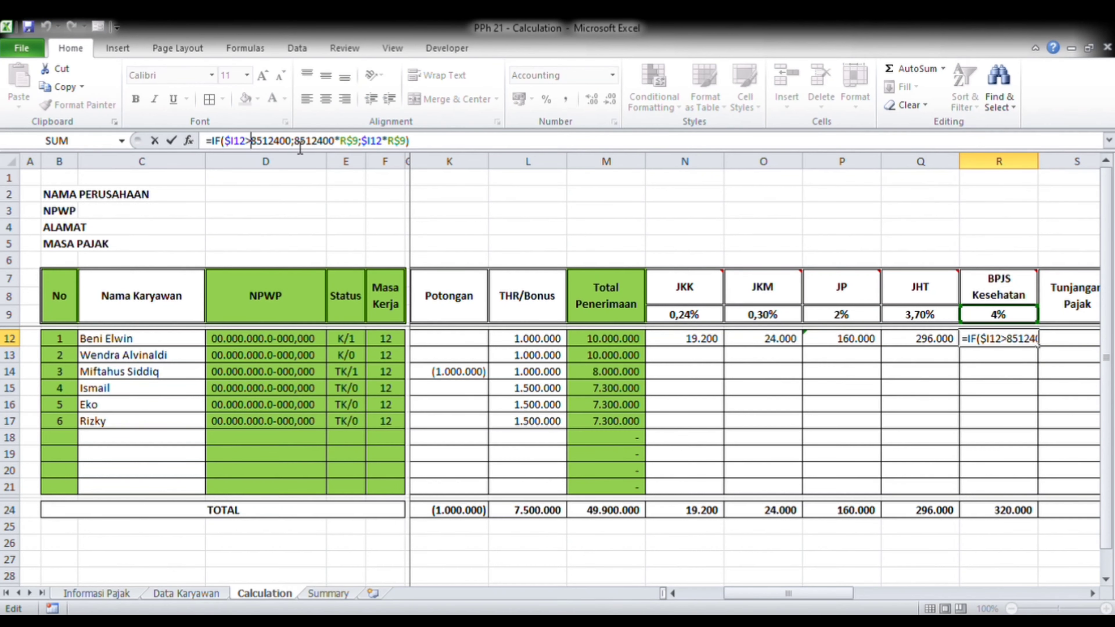
double_click(272, 141)
text(12000)
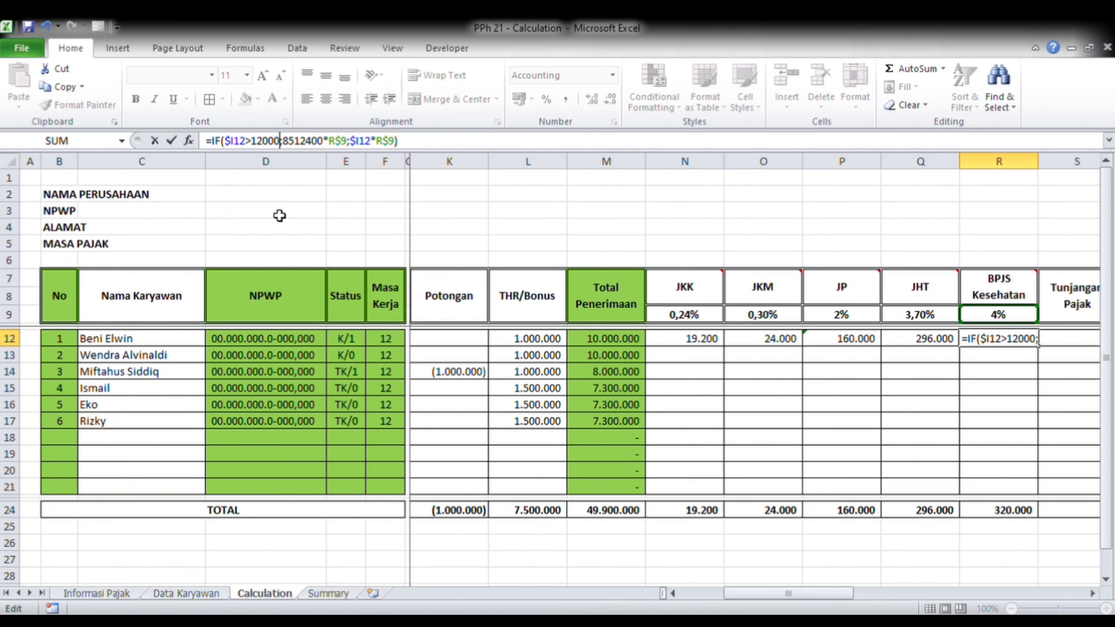
text(000)
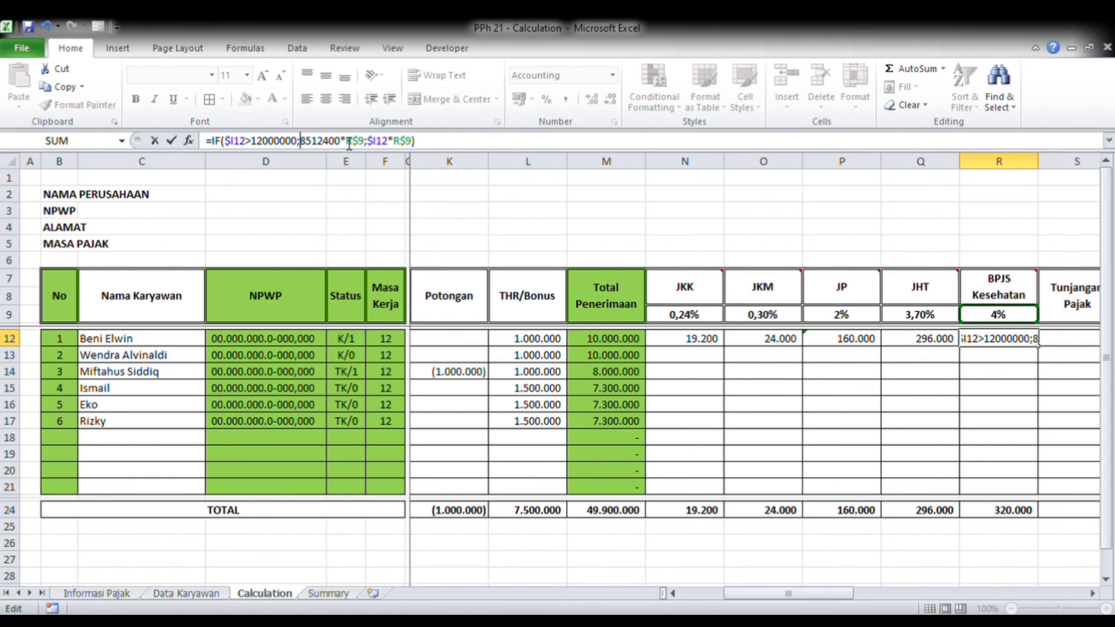
double_click(333, 141)
text(1200)
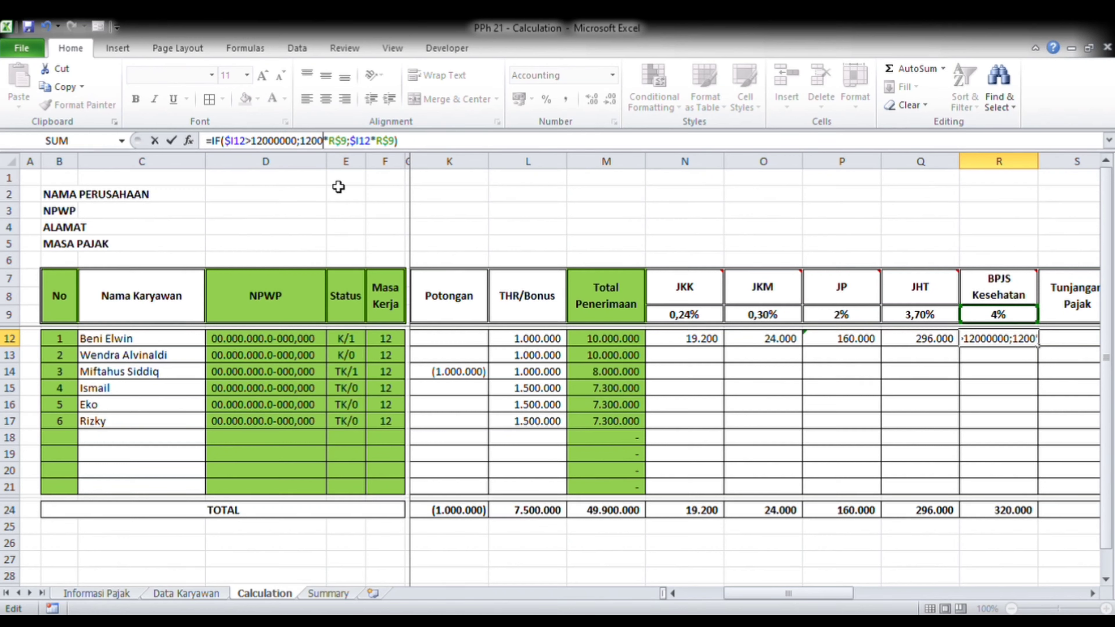
text(0000)
key(Return)
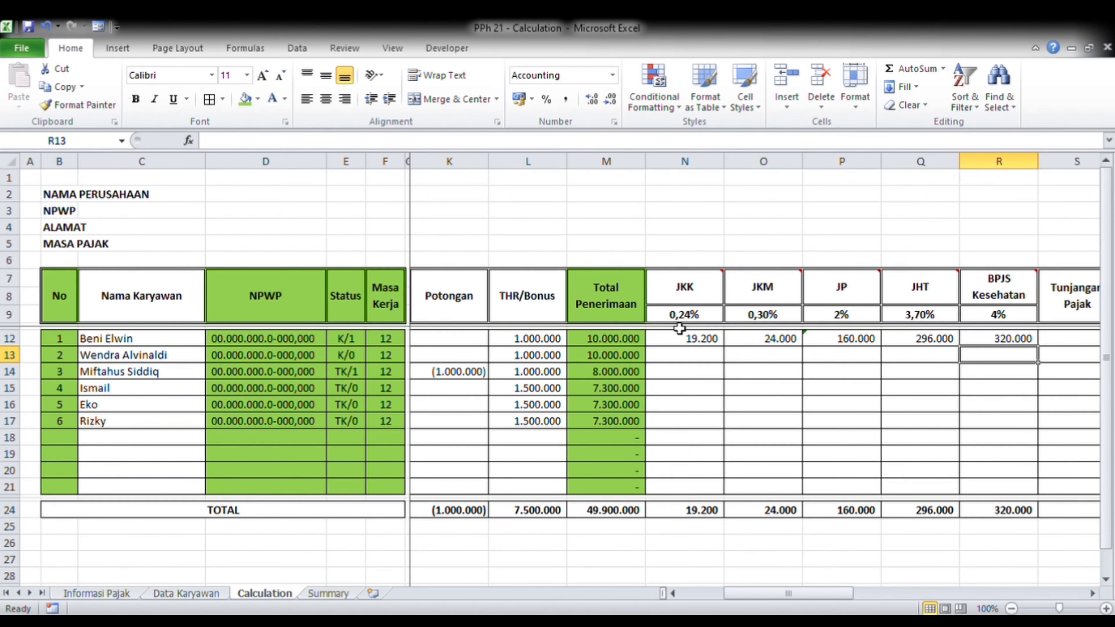
click(989, 341)
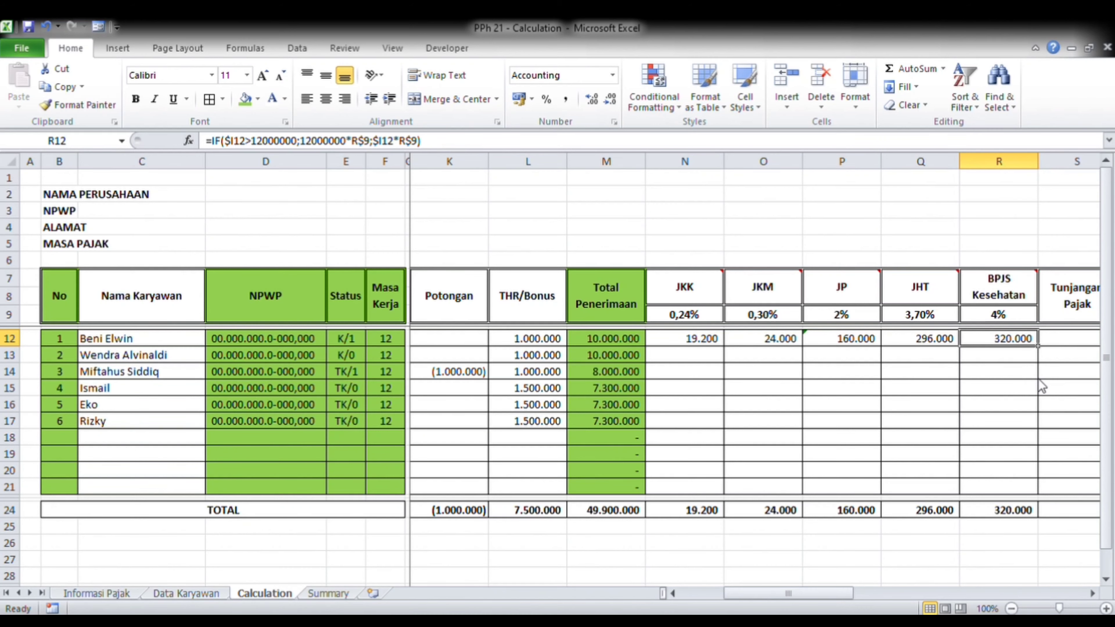
Step: Copy the first employee's contribution formulas N12:R12 down to rows 13 through 21
key(Right)
key(Right)
key(Right)
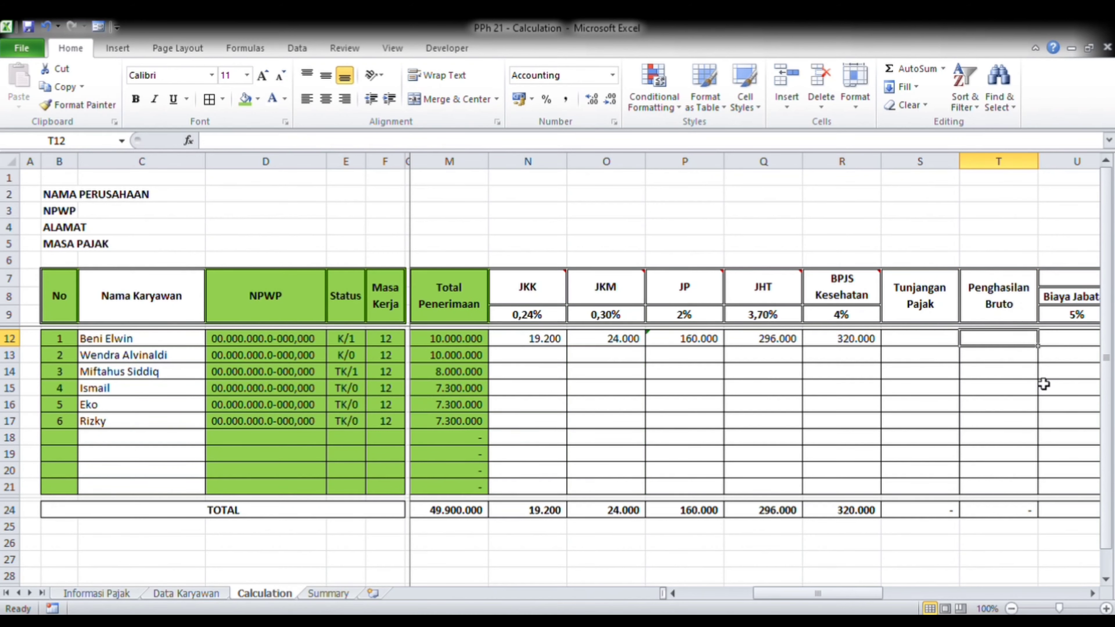
key(Left)
key(Left)
key(Left)
key(Left)
key(Left)
key(Left)
key(Left)
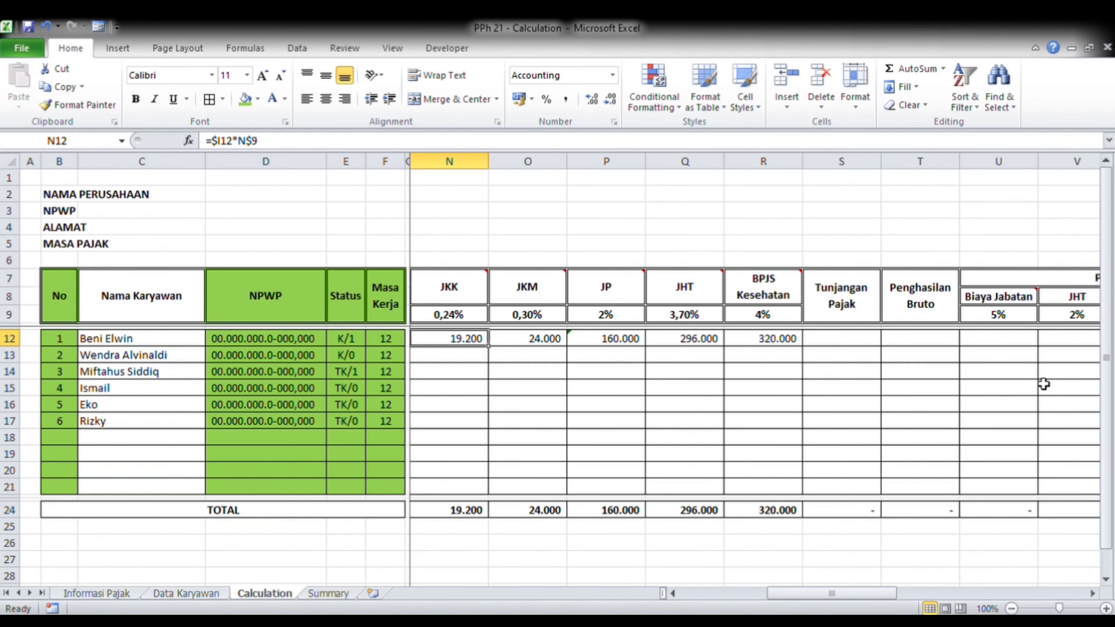
key(shift+Right)
key(shift+Right)
key(shift+Right)
key(shift+Right)
key(ctrl+c)
key(Down)
key(shift+Down)
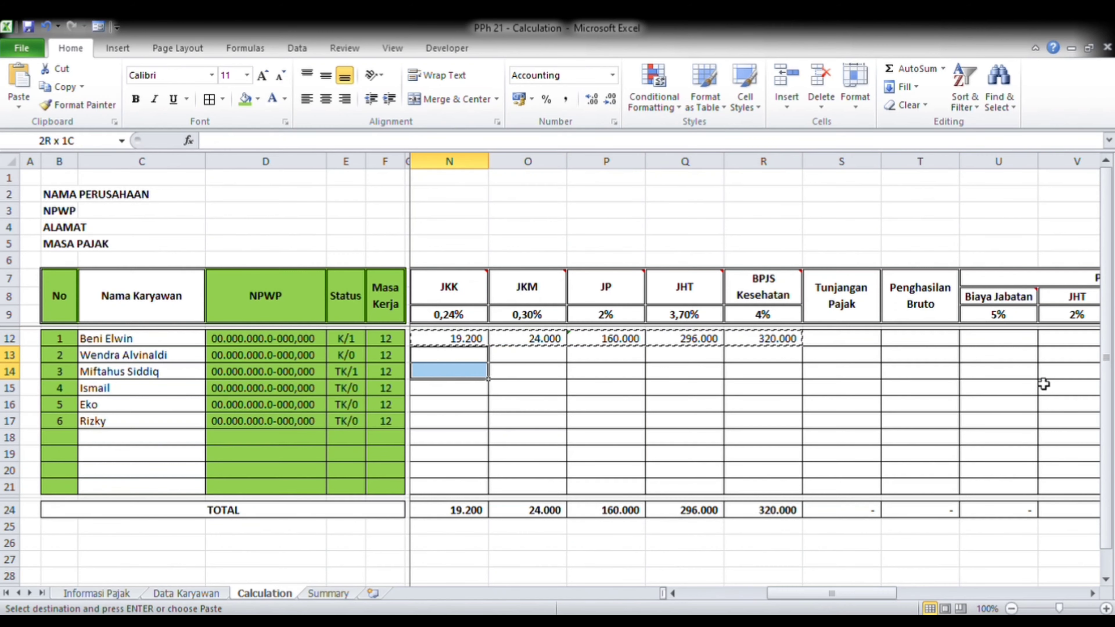
key(shift+Down)
key(shift+Down)
key(shift+Down)
key(shift+Down)
key(shift+Down)
key(shift+Down)
key(shift+Down)
key(shift+Right)
key(shift+Right)
key(shift+Right)
key(shift+Right)
key(ctrl+v)
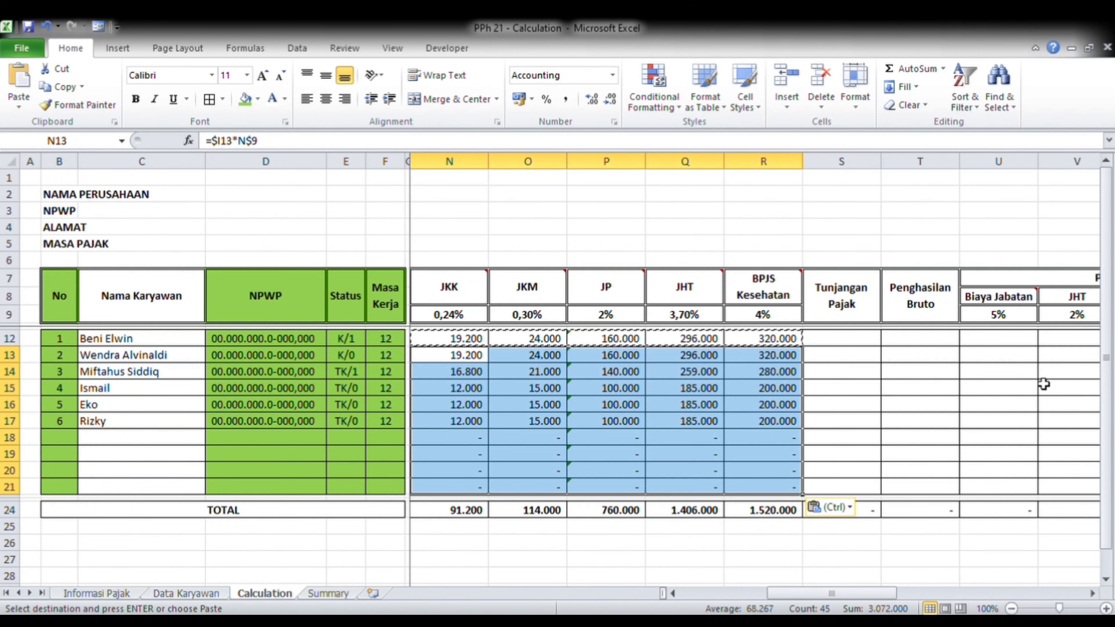
Step: Ignore the formula error flags on the JP cells P12:P21
key(Up)
key(Right)
key(Right)
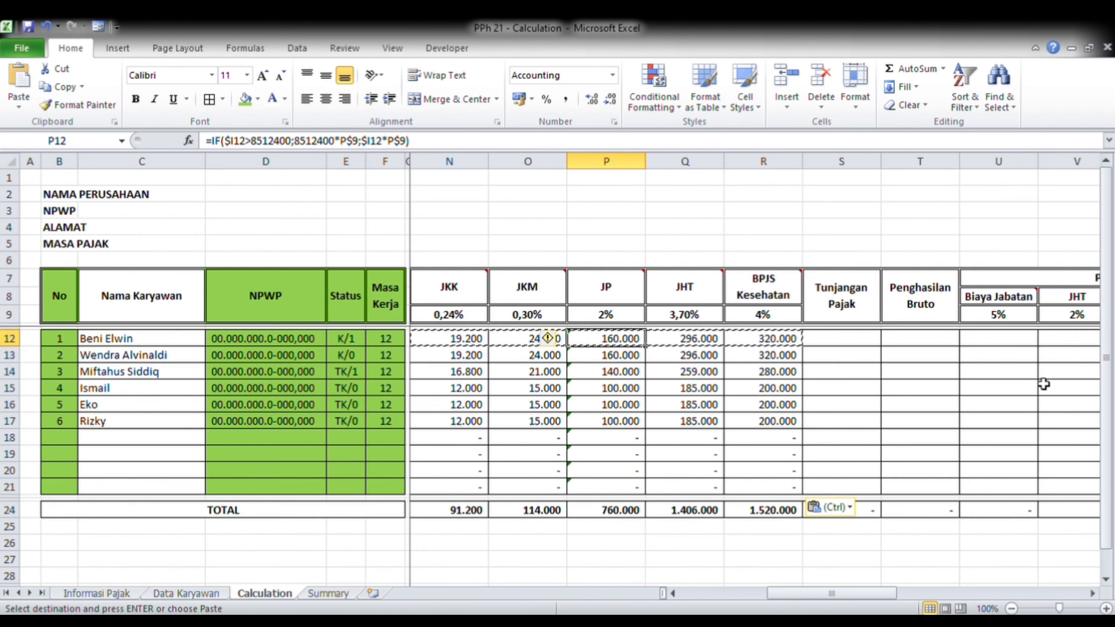
key(shift+Down)
key(shift+Down)
key(shift+Down)
key(shift+Down)
key(shift+Down)
key(shift+Down)
key(shift+Down)
key(shift+Down)
key(shift+Down)
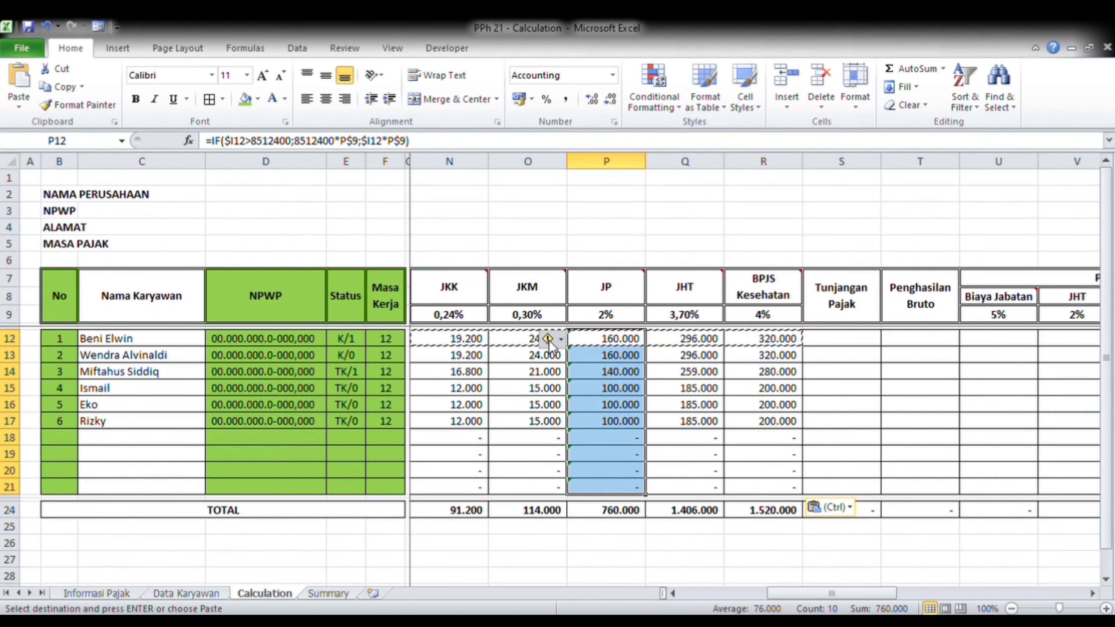
click(543, 388)
Step: Fill the JKK to BPJS Kesehatan headers N7:R9 and their data cells N12:R21 with green
click(454, 290)
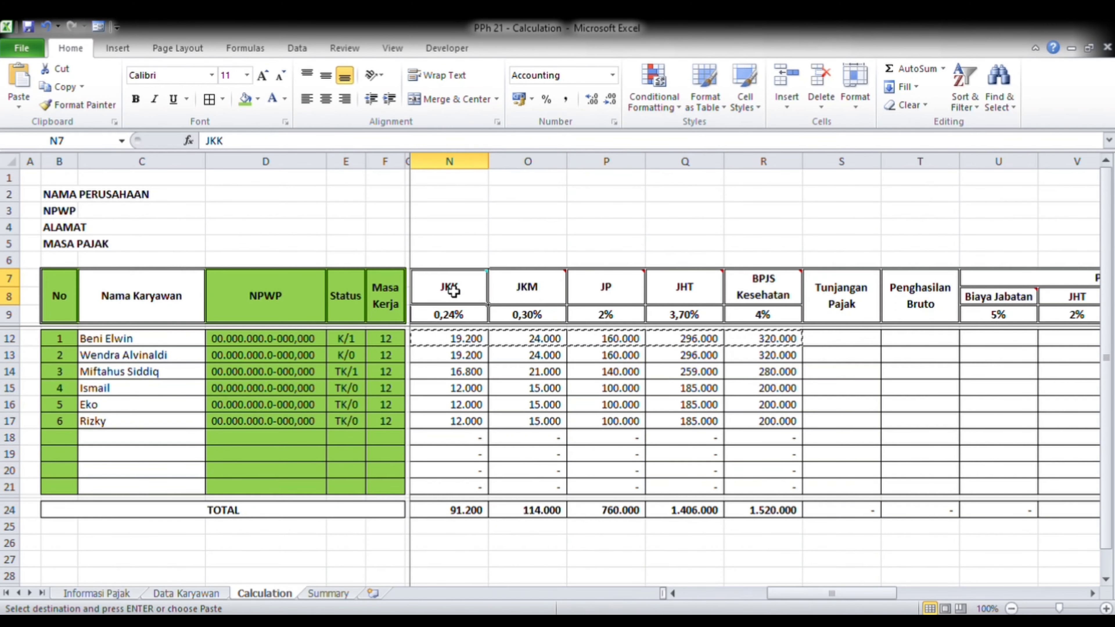
shift+click(746, 316)
click(245, 99)
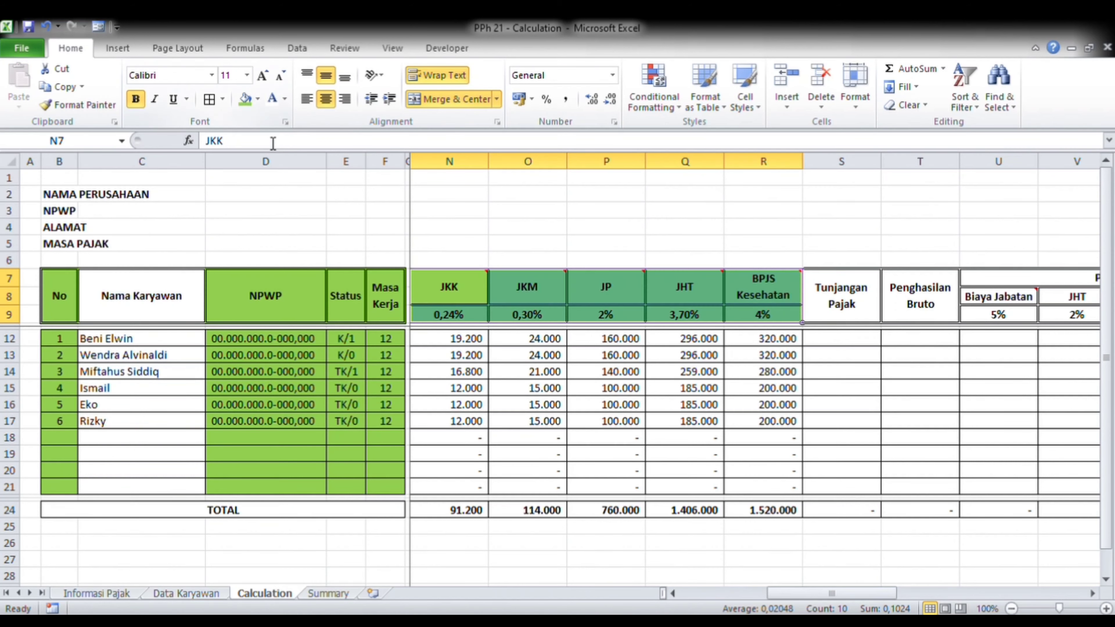
click(455, 339)
shift+click(777, 487)
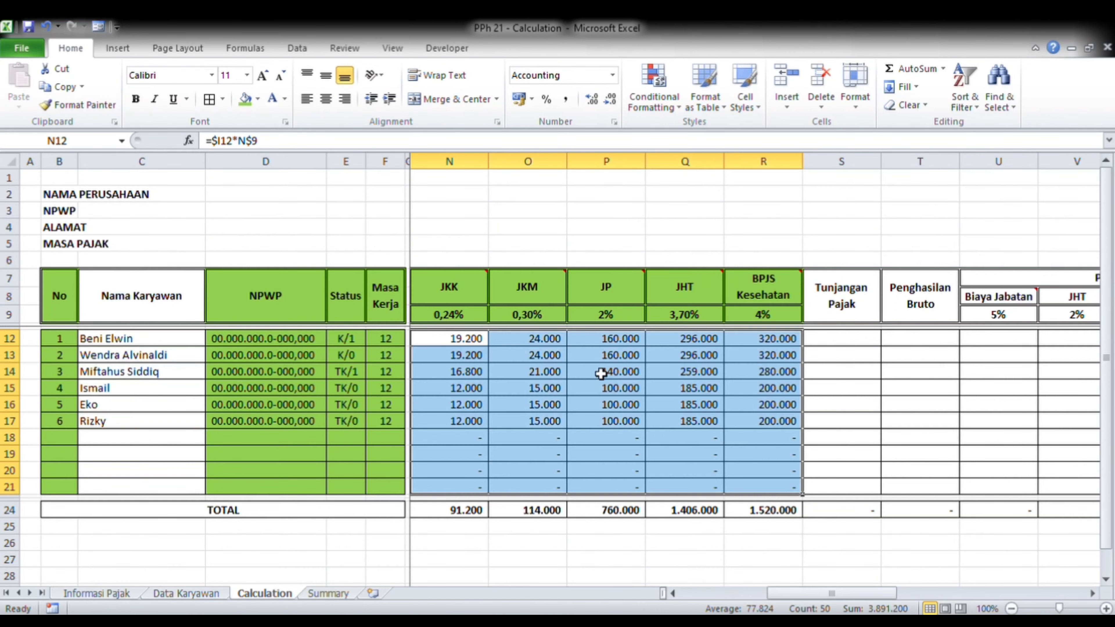
click(245, 99)
click(580, 422)
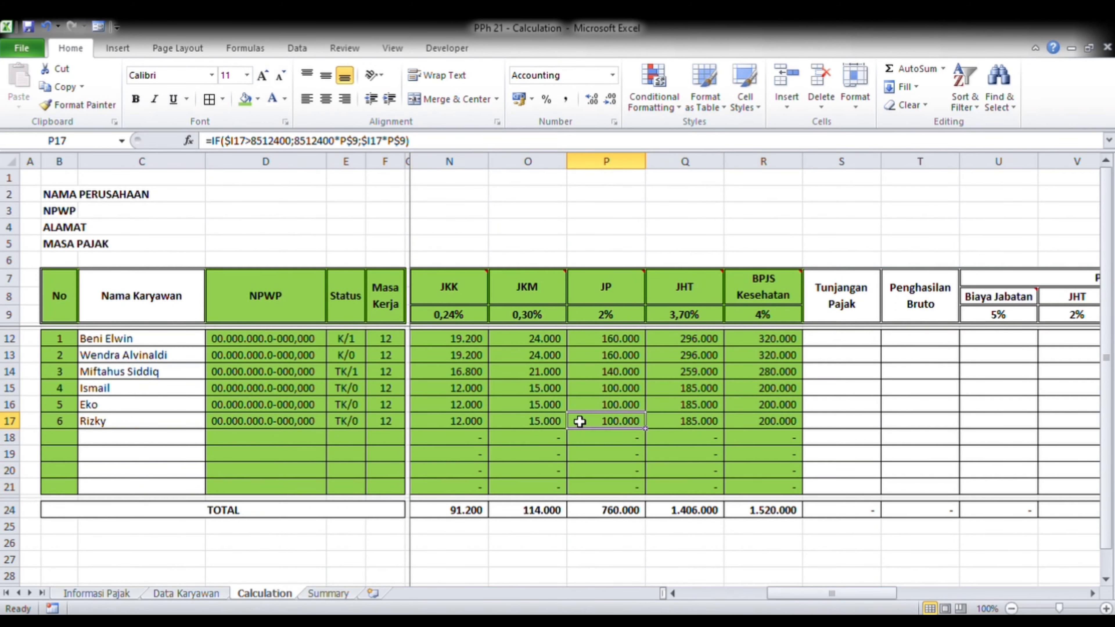
Step: Look over the contribution columns and select the first employee's Tunjangan Pajak cell, S12
key(Left)
key(Left)
key(Left)
key(Left)
key(Left)
key(Right)
key(Right)
key(Right)
key(Right)
key(Right)
key(Right)
key(Right)
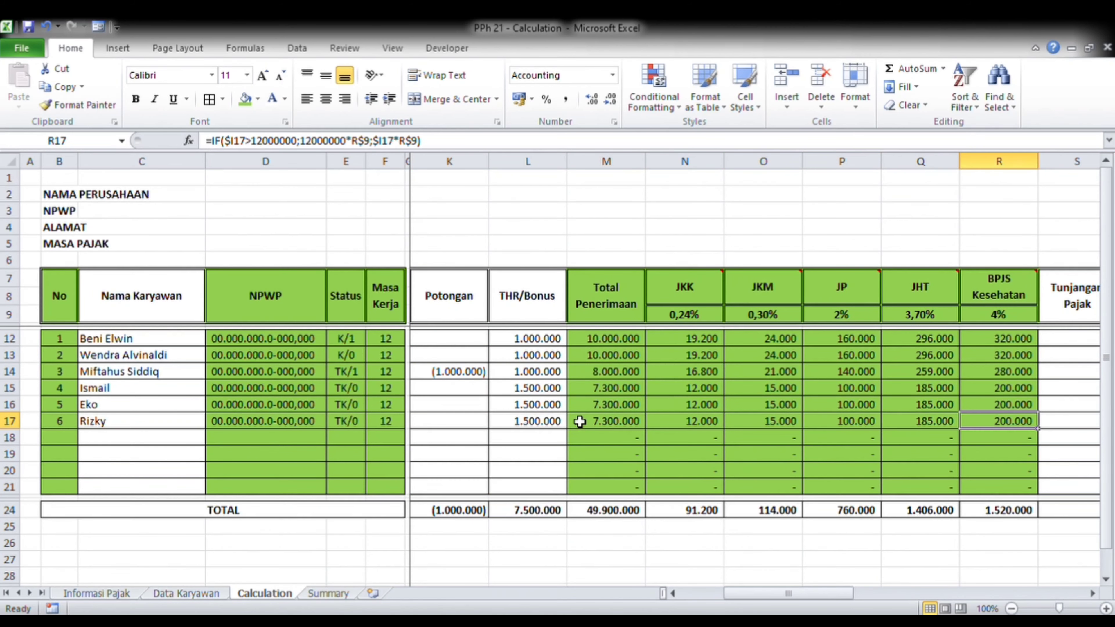
key(Right)
key(Up)
key(Up)
key(Up)
key(Up)
key(Up)
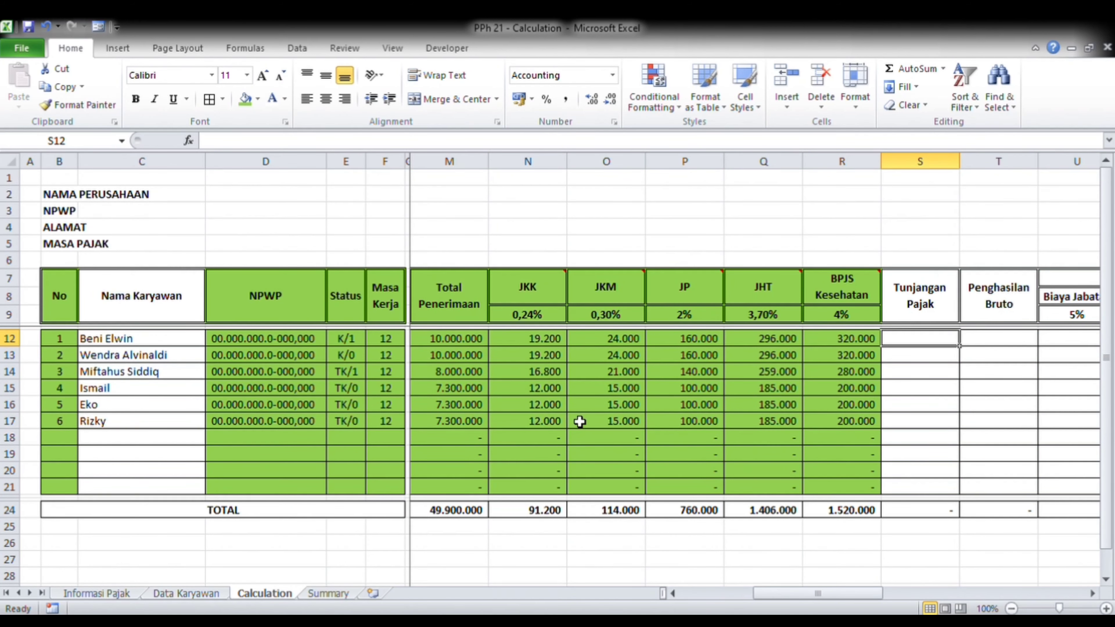
Step: Enter the formula =SUM(I12:S12)-M12 in the first employee's Penghasilan Bruto cell, T12
key(Right)
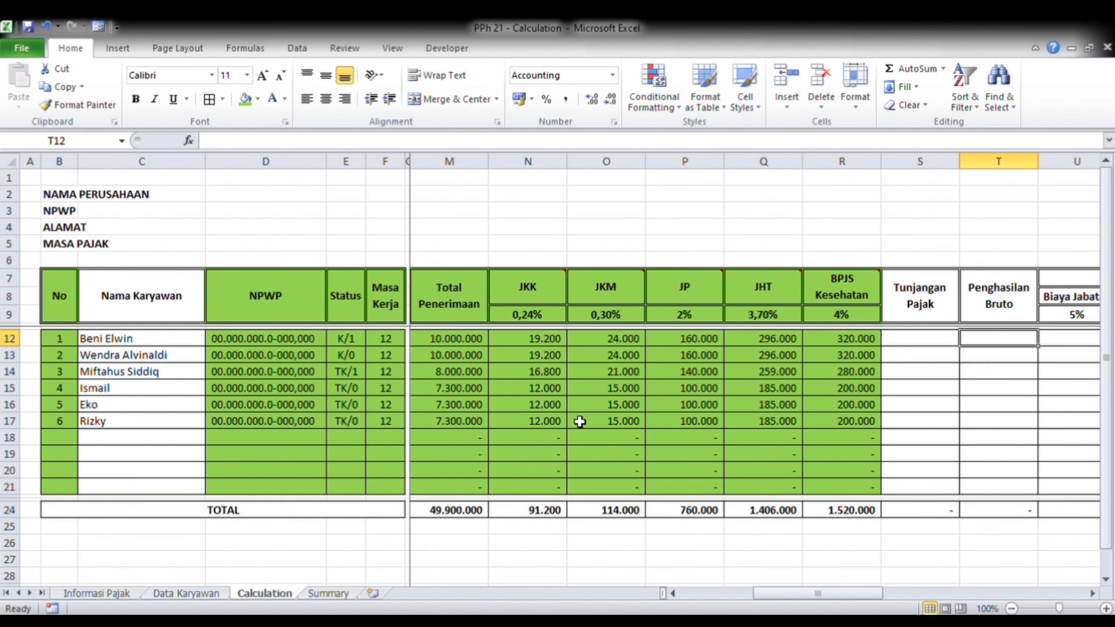
key(Right)
key(Left)
key(Left)
key(Up)
key(Up)
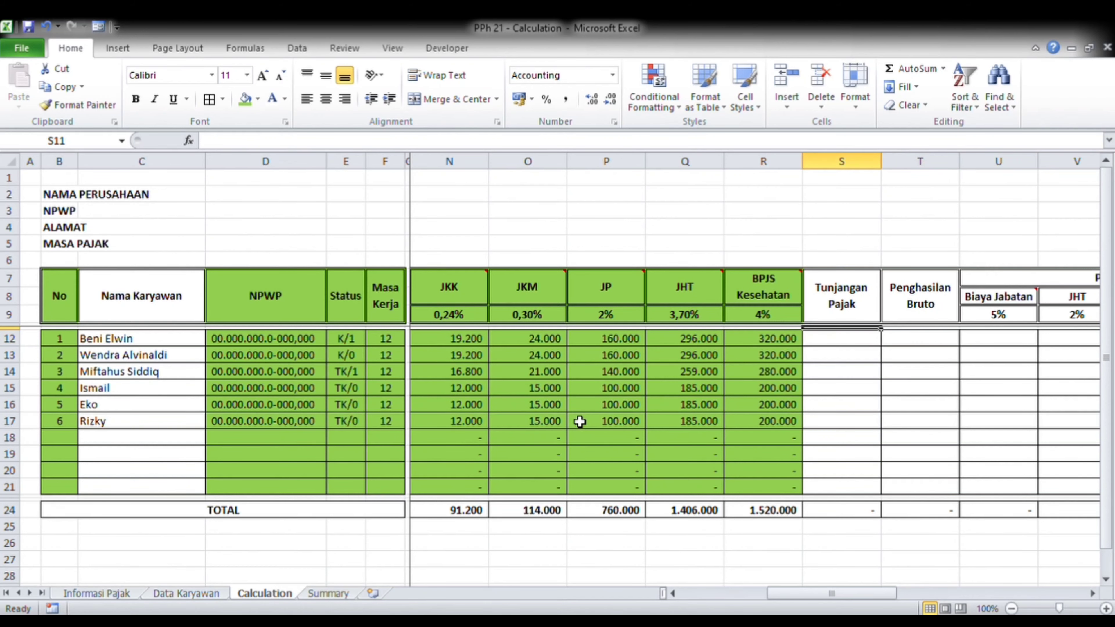
key(Right)
key(Down)
key(Down)
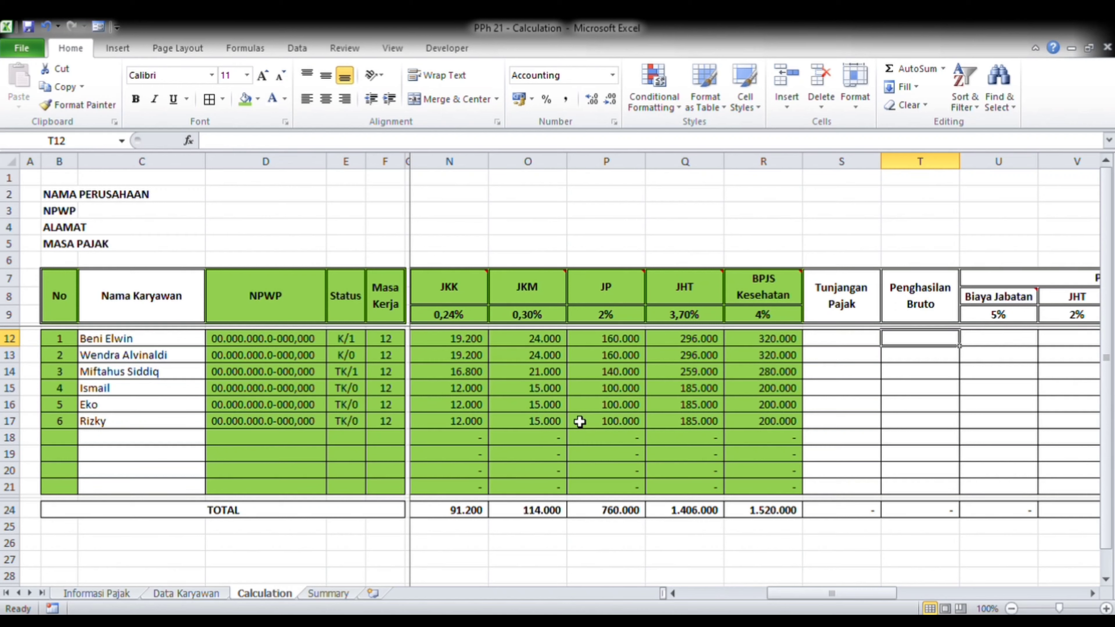
text(=)
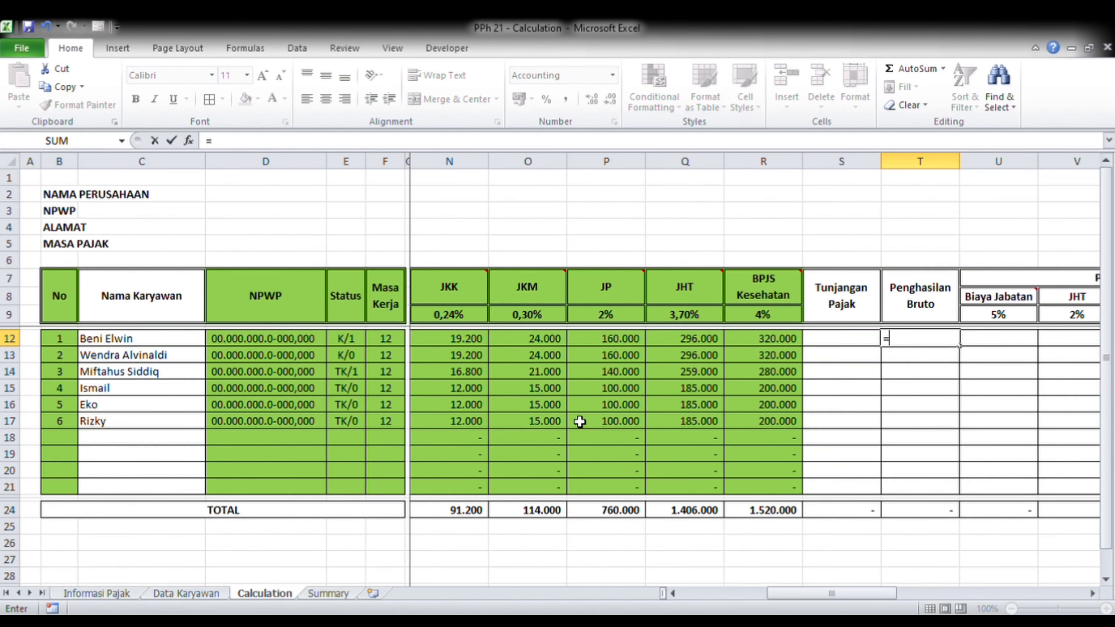
text(sum()
key(Left)
key(Left)
key(Left)
key(Left)
key(Left)
key(Left)
key(Left)
key(Left)
key(Left)
key(Left)
key(Left)
key(Left)
key(Left)
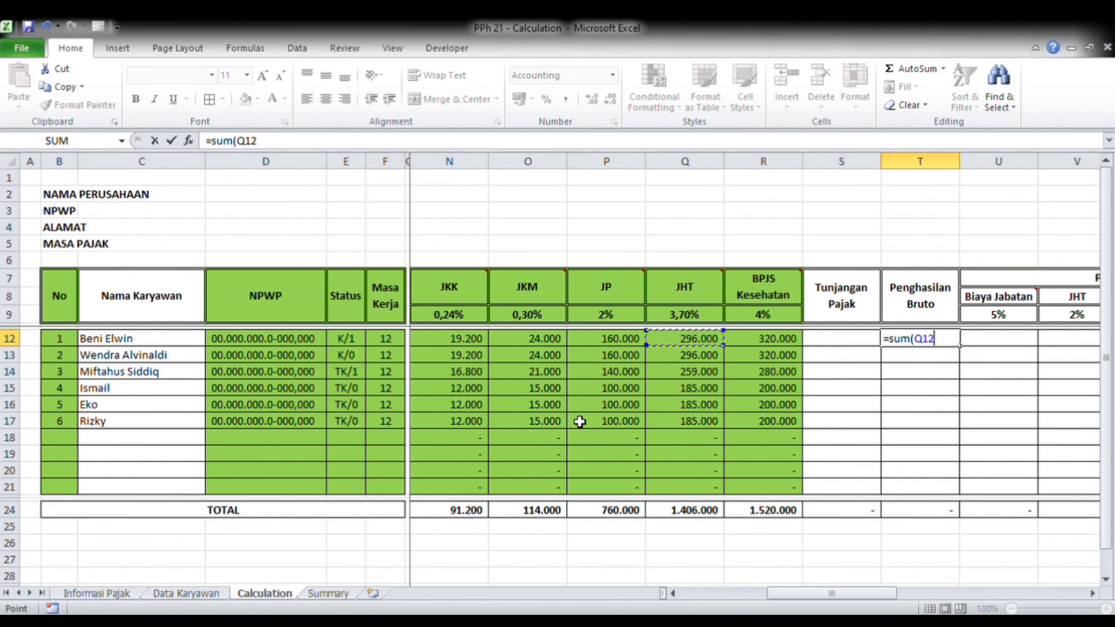
key(Right)
key(Right)
key(Right)
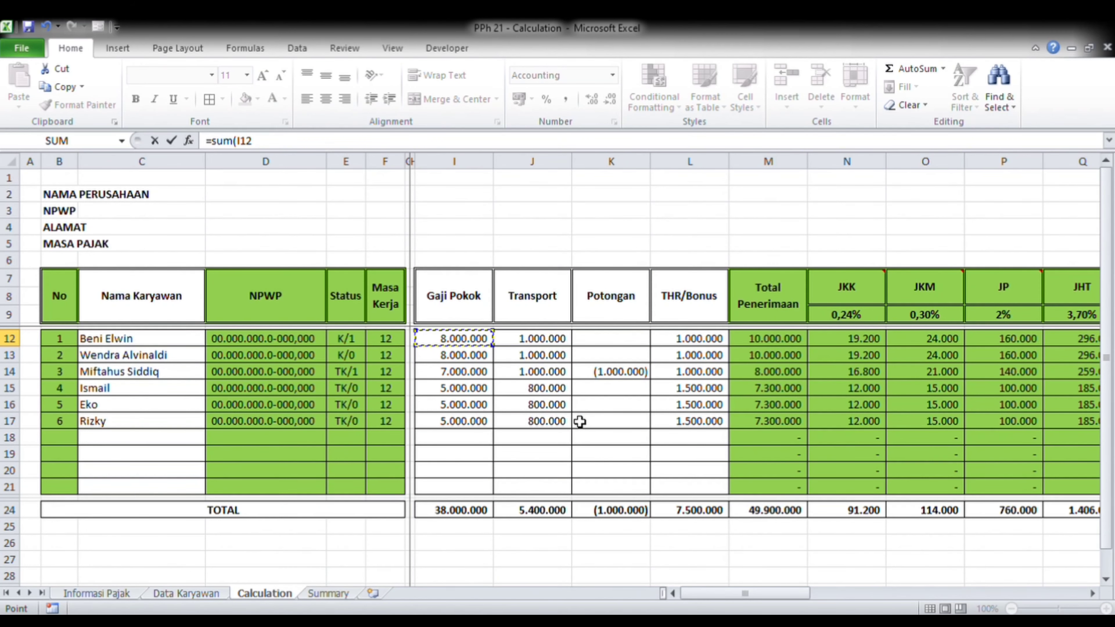
key(shift+Right)
key(shift+Right)
key(shift+Right)
key(shift+Right)
key(shift+Right)
key(shift+Right)
key(shift+Right)
key(shift+Right)
key(shift+Right)
key(shift+Right)
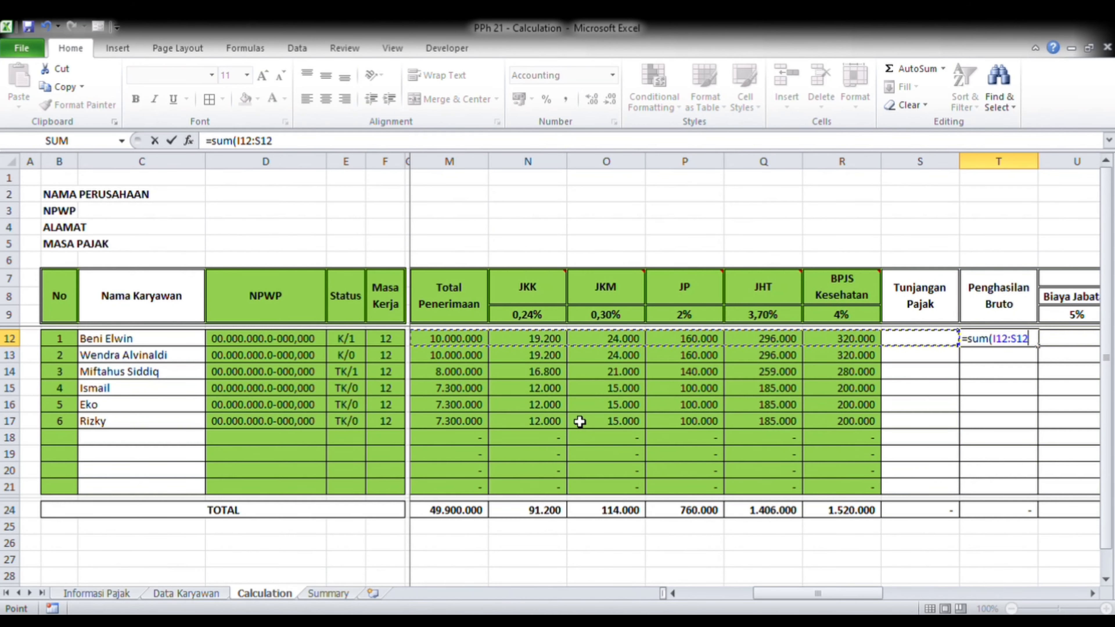
text()-)
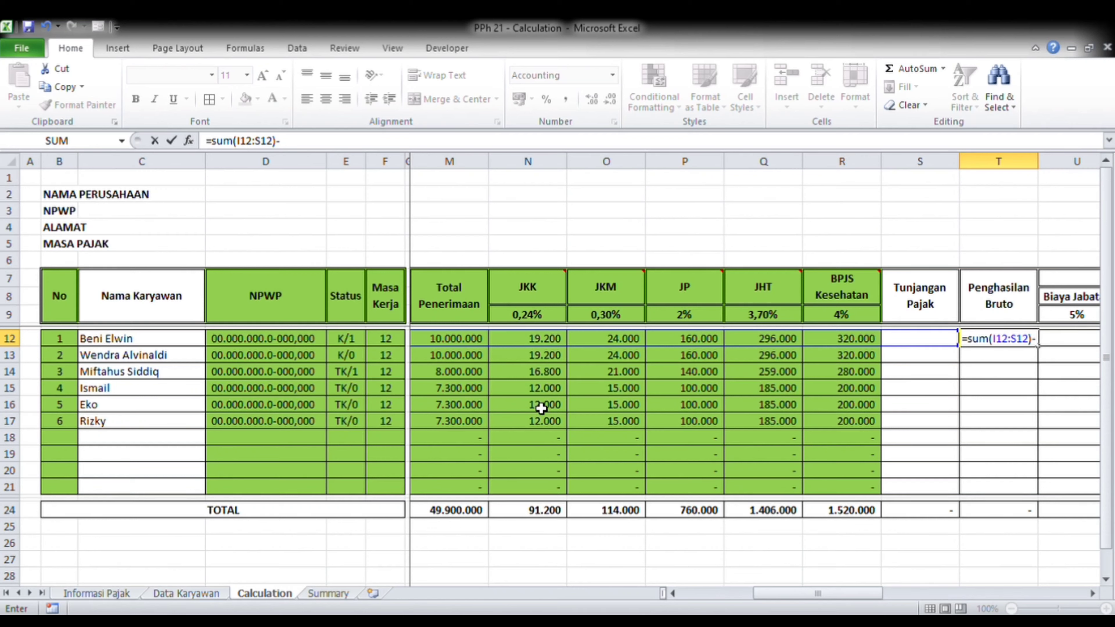
click(463, 342)
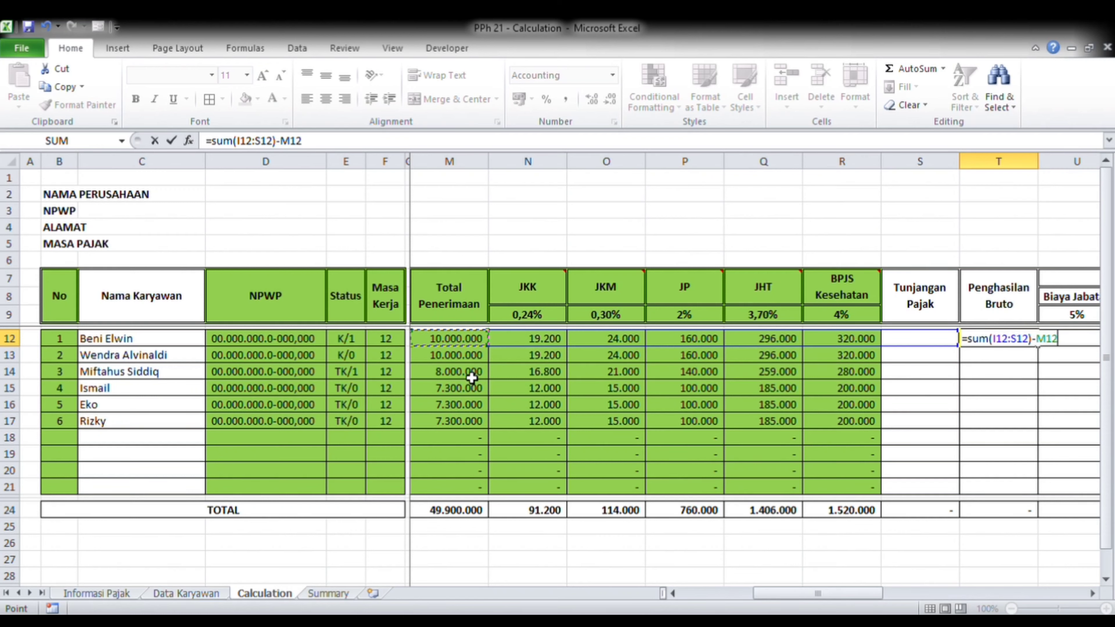
key(Return)
key(Up)
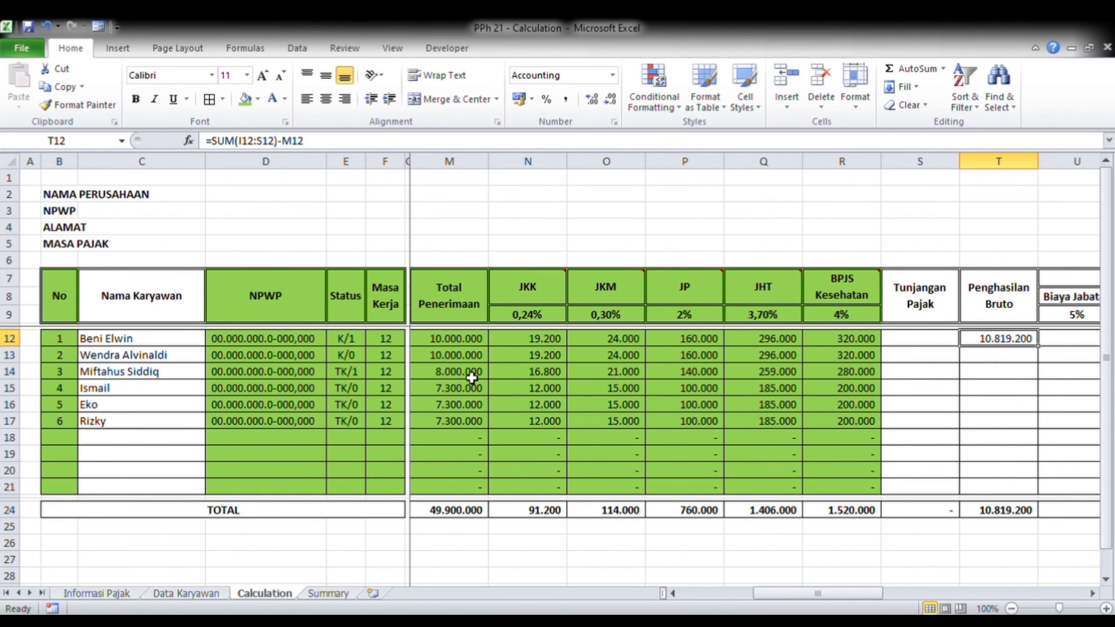
Step: Review the first employee's row 12 entries between Total Penerimaan and Biaya Jabatan
key(Left)
key(Left)
key(Left)
key(Left)
key(Left)
key(Left)
key(Left)
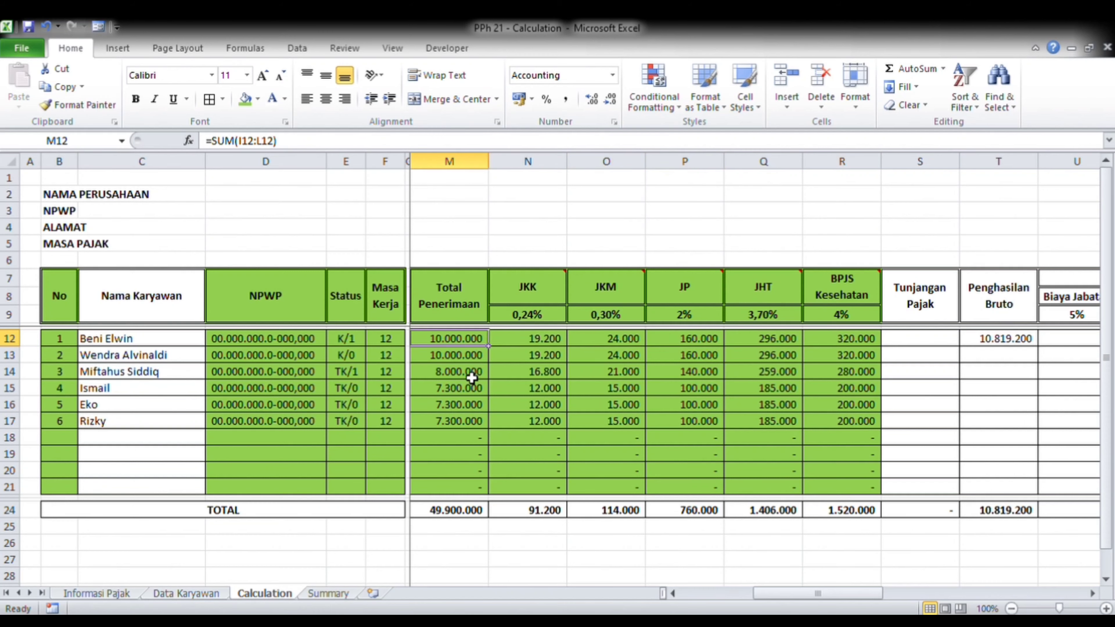
key(Left)
key(Right)
key(Right)
key(Right)
key(Right)
key(Right)
key(Right)
key(Right)
key(Right)
key(Right)
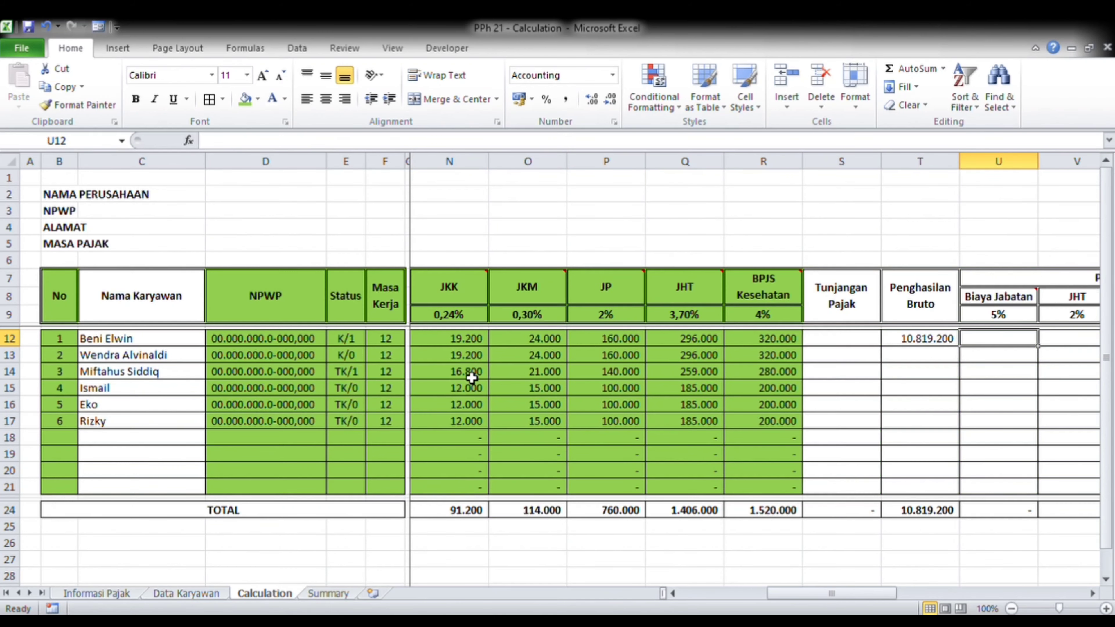
Step: Check the sum of M12:R12 against the first employee's Penghasilan Bruto in T12
key(Left)
key(Left)
key(Left)
key(Left)
key(Left)
key(Left)
key(Left)
key(Left)
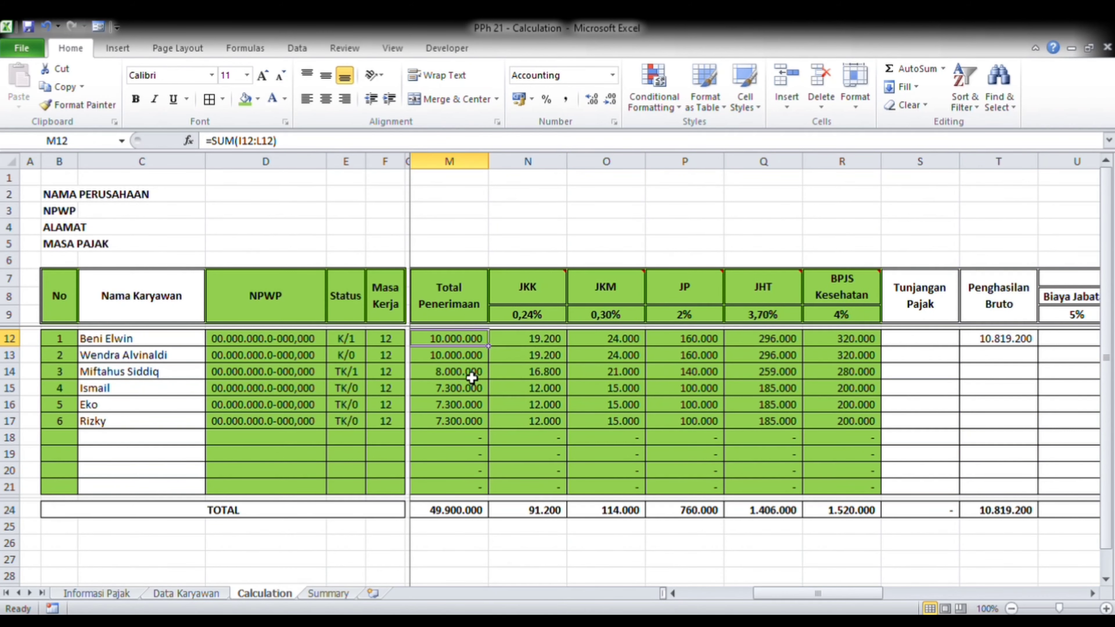
key(shift+Right)
key(shift+Right)
key(shift+Right)
key(shift+Right)
key(shift+Right)
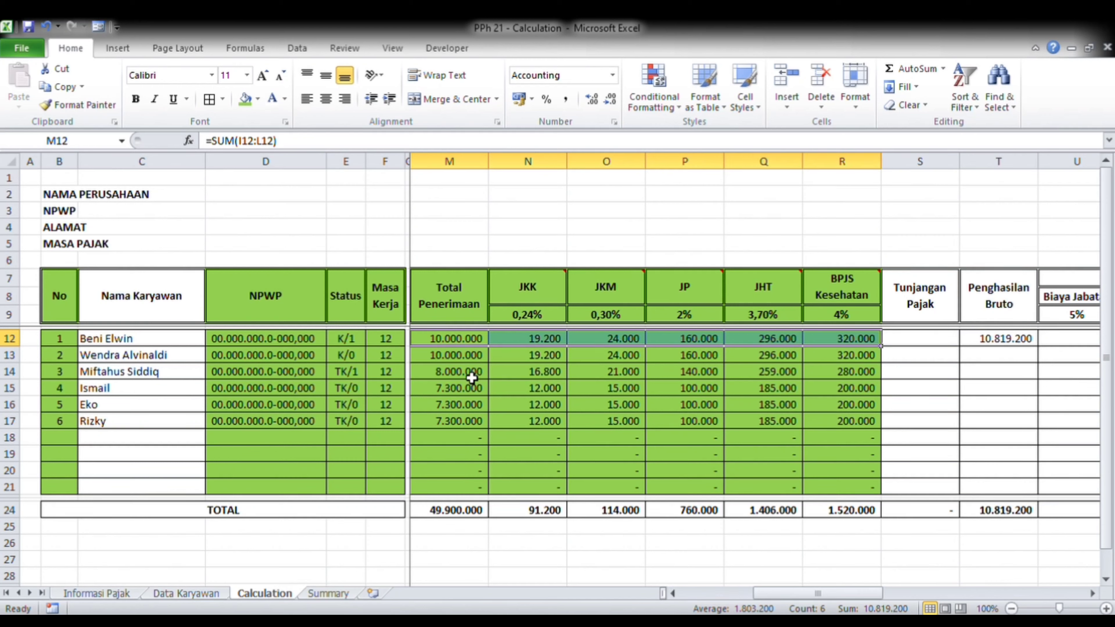
click(1083, 473)
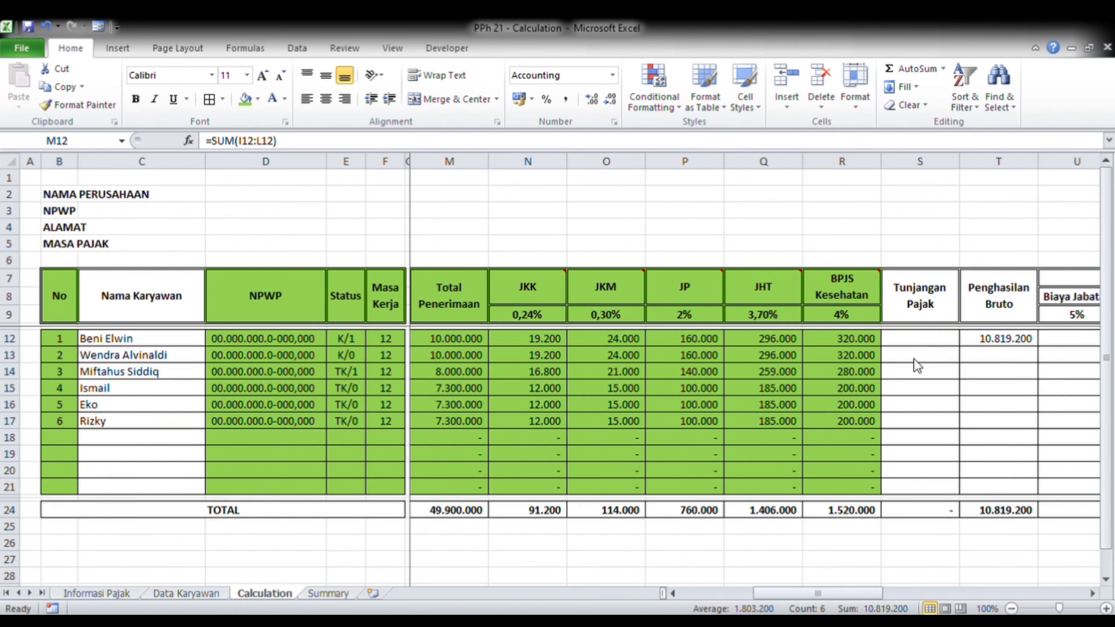
click(267, 335)
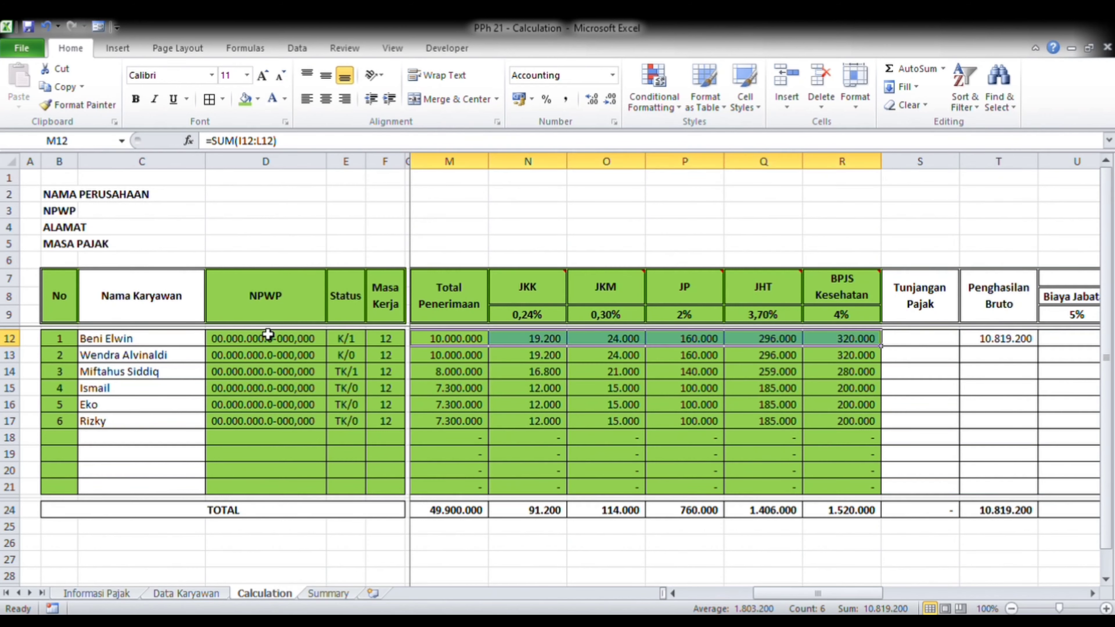
click(848, 343)
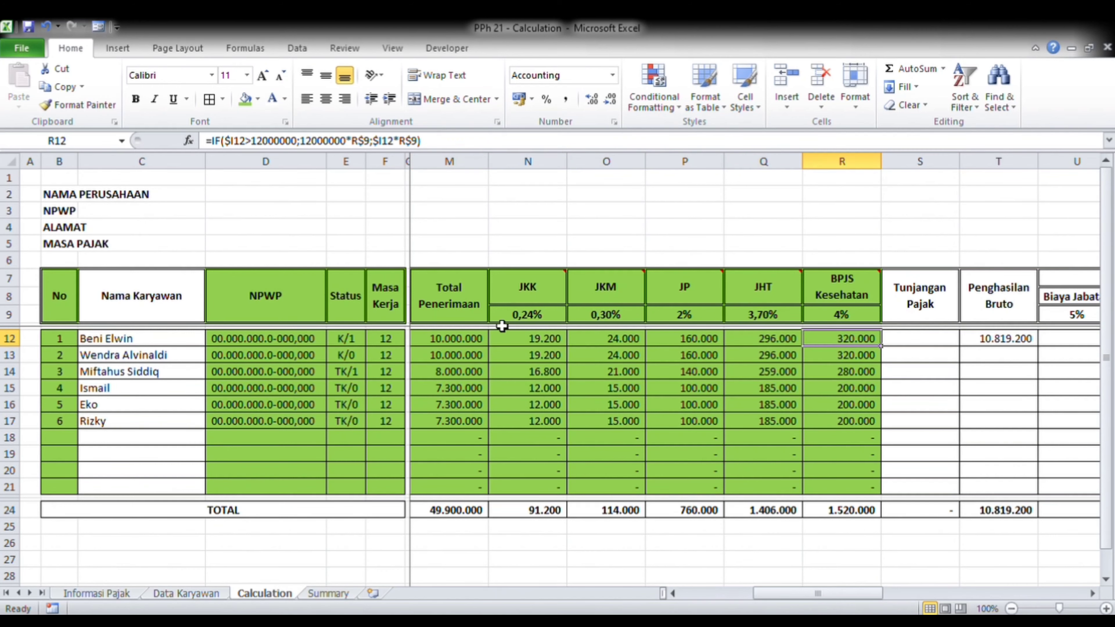
shift+click(445, 345)
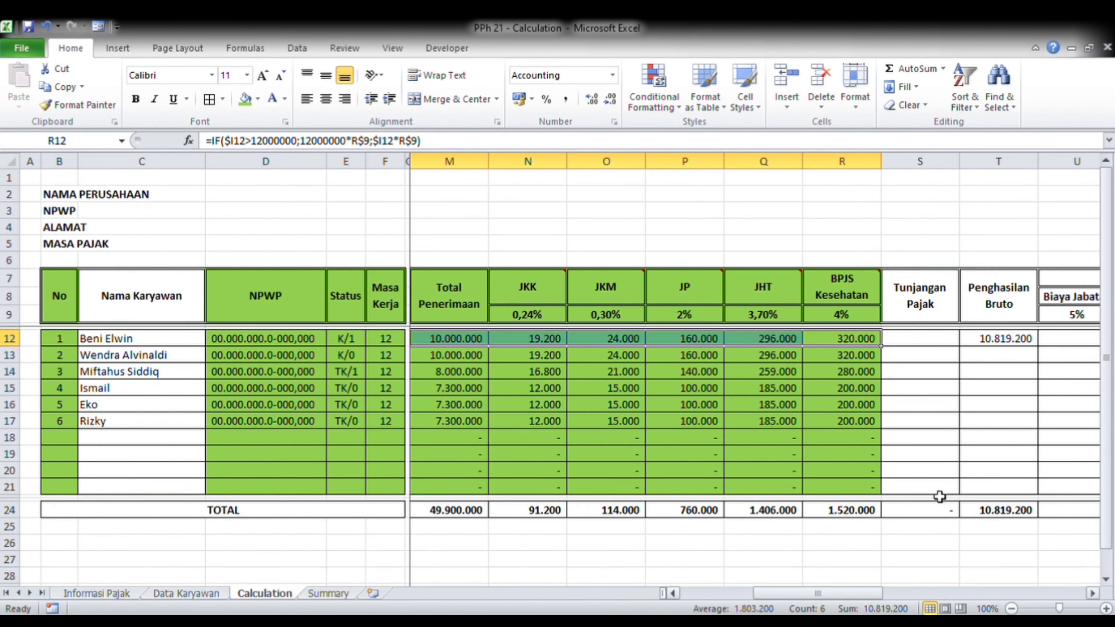
Step: Copy the Penghasilan Bruto formula from T12 down to T13:T21
click(994, 342)
key(ctrl+c)
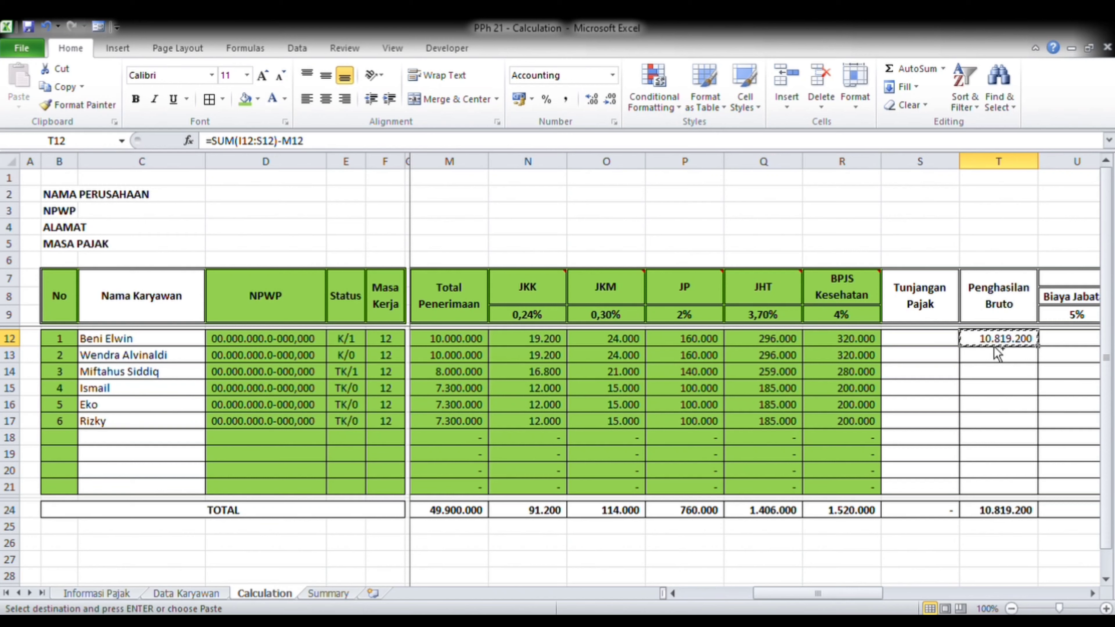
click(998, 351)
key(shift+Down)
key(shift+Down)
key(shift+Down)
key(shift+Down)
key(shift+Down)
key(shift+Down)
key(shift+Down)
key(shift+Down)
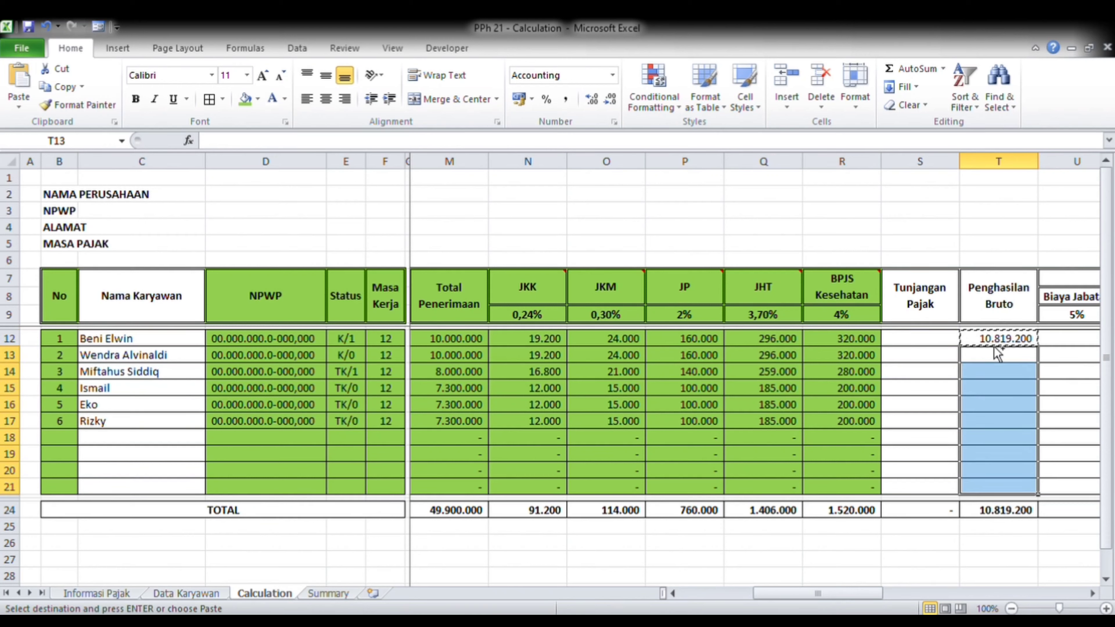
key(ctrl+v)
Step: Fill the Penghasilan Bruto header T7:T9 and its data cells T12:T21 with green
key(Up)
key(Up)
key(Up)
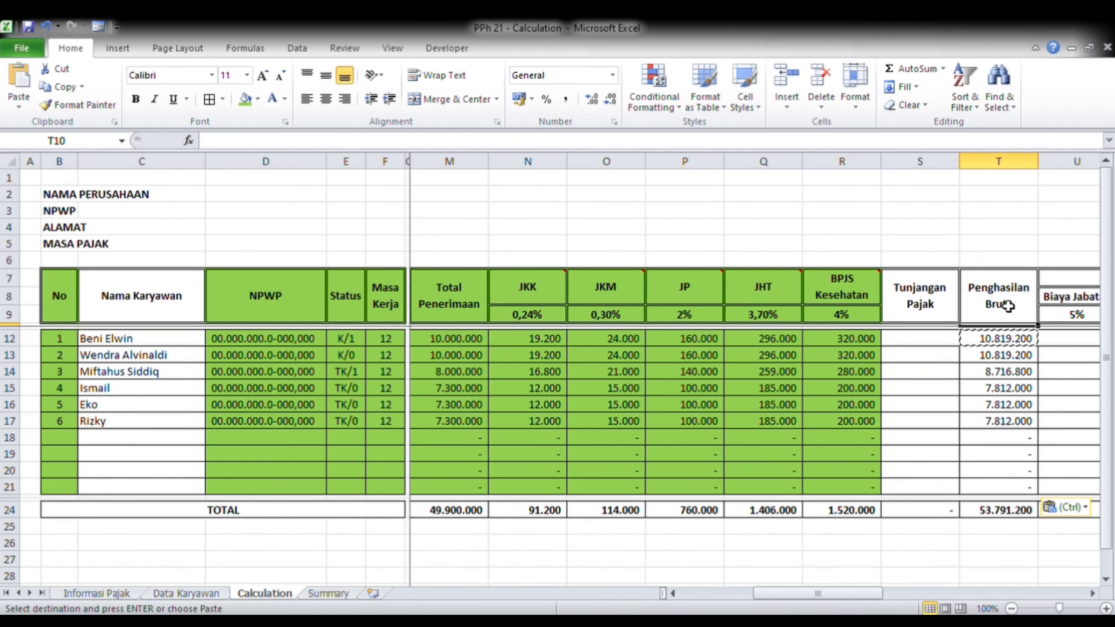
click(1009, 306)
drag(1011, 343, 1011, 495)
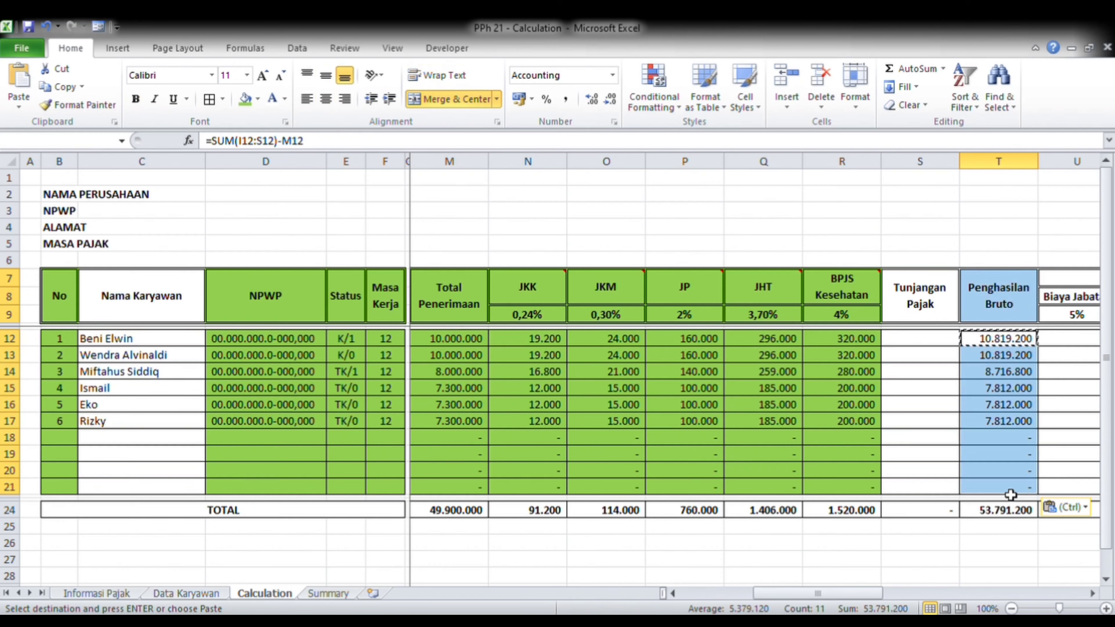
click(246, 100)
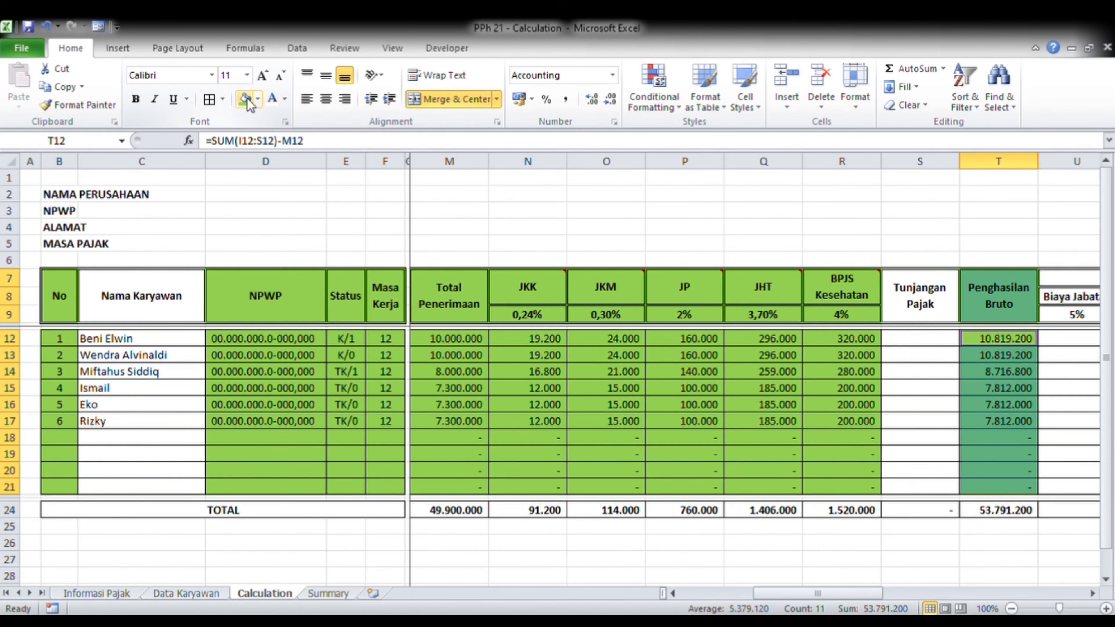
Step: Look over the first employee's income, contribution and Tunjangan Pajak cells that feed Penghasilan Bruto
key(Right)
key(Right)
key(Right)
key(Left)
key(Left)
key(Left)
key(Left)
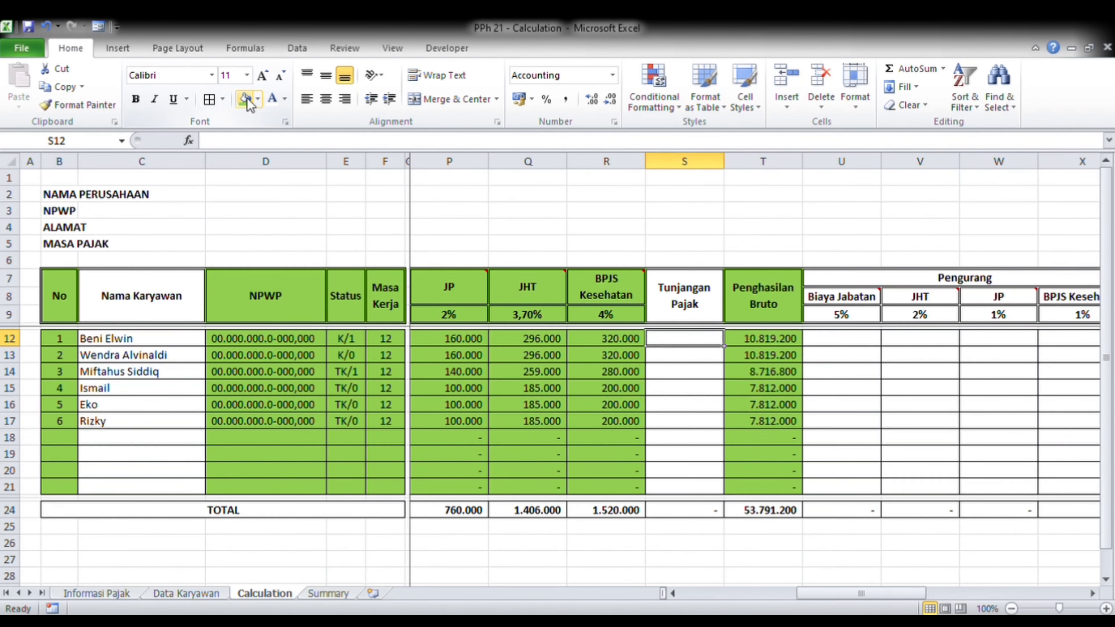
key(Right)
key(Left)
key(Left)
key(Left)
key(Left)
key(Left)
key(Left)
key(Left)
key(Left)
key(Left)
key(Left)
key(Left)
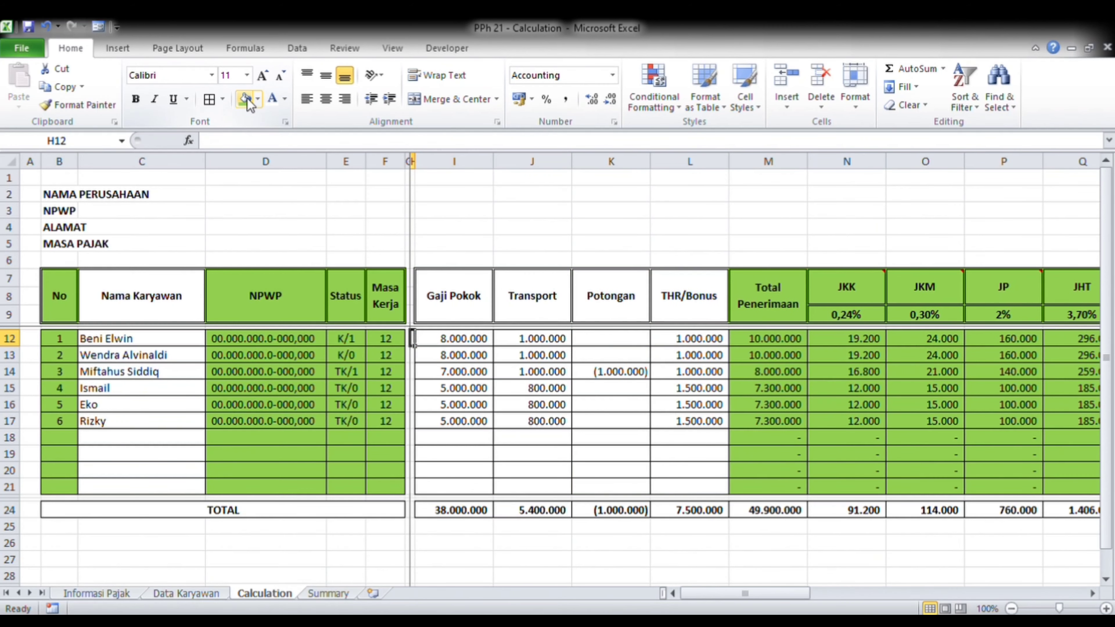
key(shift+Right)
key(shift+Right)
key(shift+Right)
key(shift+Right)
key(shift+Right)
key(shift+Right)
key(shift+Right)
key(shift+Right)
key(shift+Right)
key(shift+Right)
key(shift+Right)
key(shift+Right)
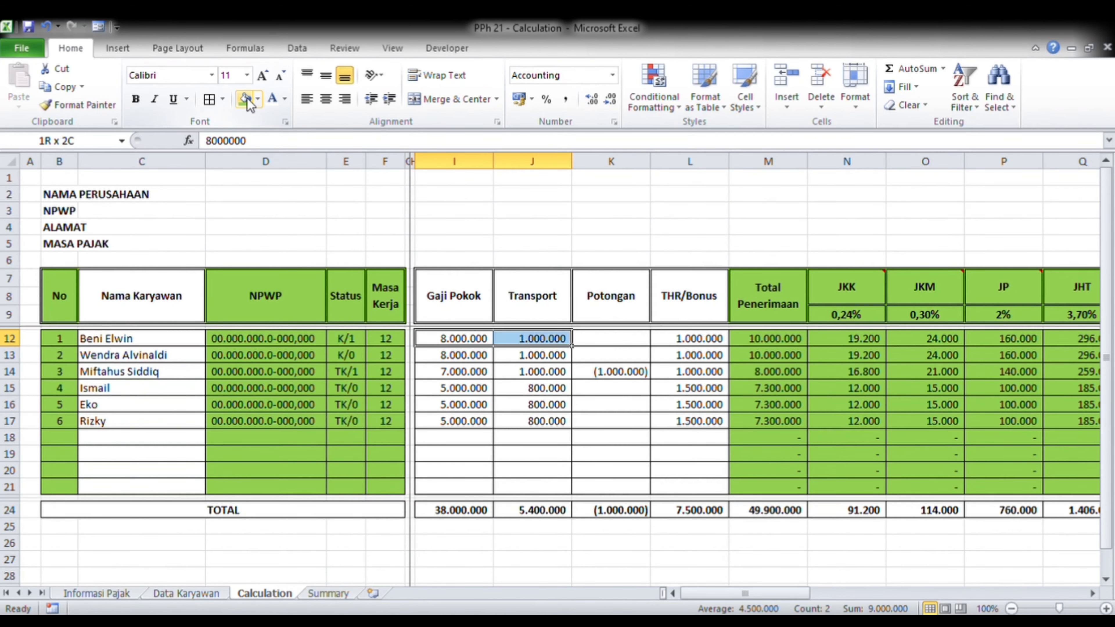
key(shift+Left)
key(shift+Left)
key(Right)
key(Right)
key(Right)
key(Right)
key(Right)
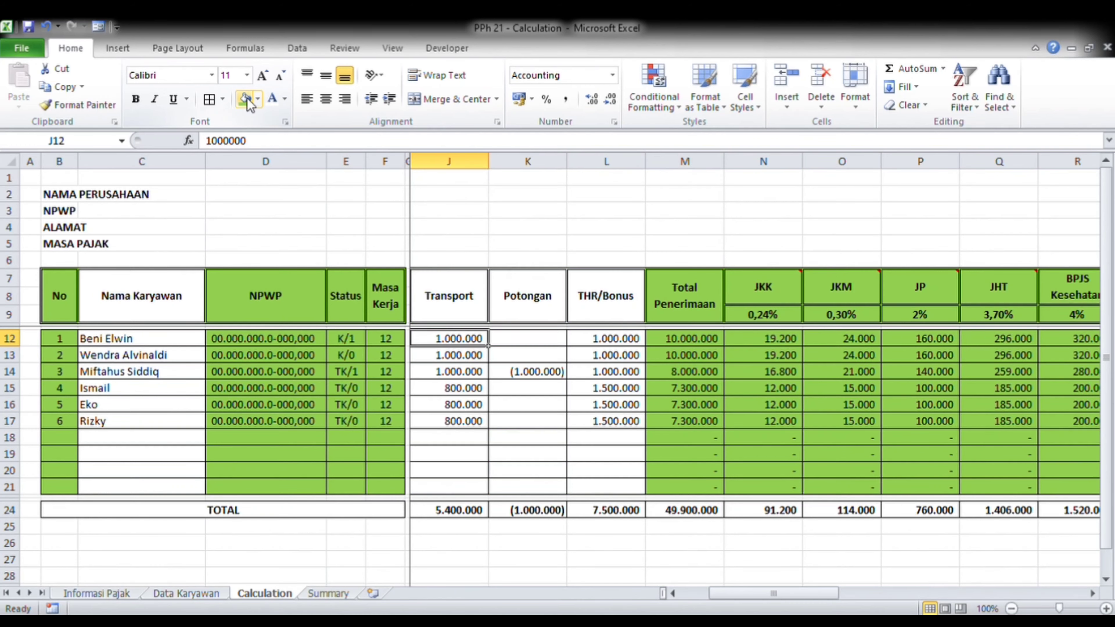
key(Right)
key(Right)
key(Right)
key(Right)
key(Right)
key(Right)
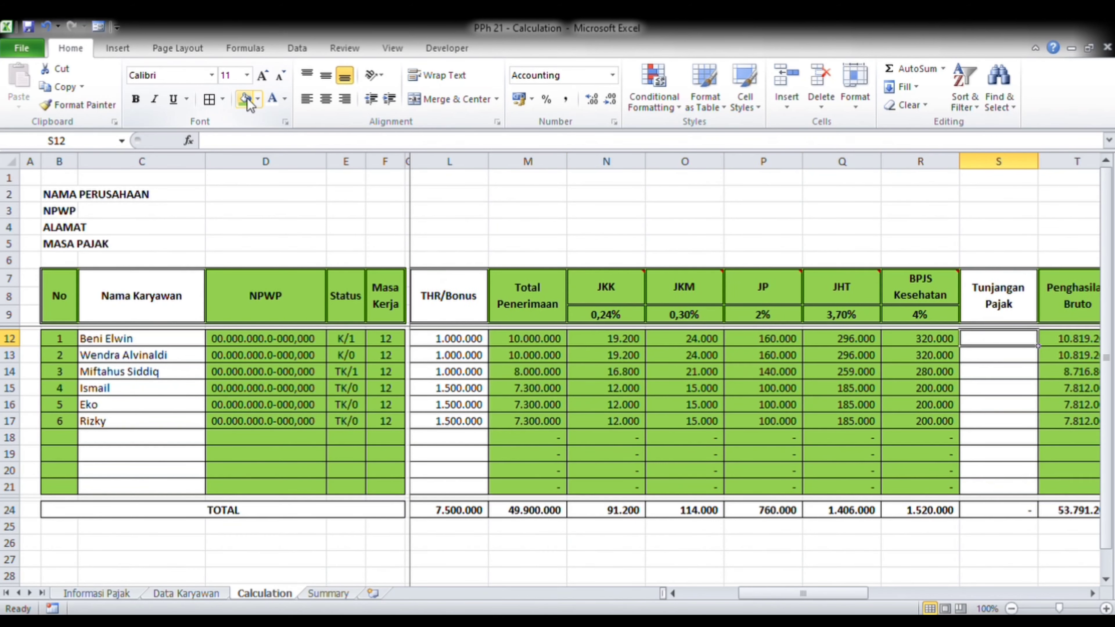
Step: Examine row 12 from Potongan through Penghasilan Bruto and select the first employee's Biaya Jabatan cell, U12
key(Left)
key(Left)
key(Left)
key(Left)
key(Left)
key(Left)
key(Left)
key(Left)
key(Left)
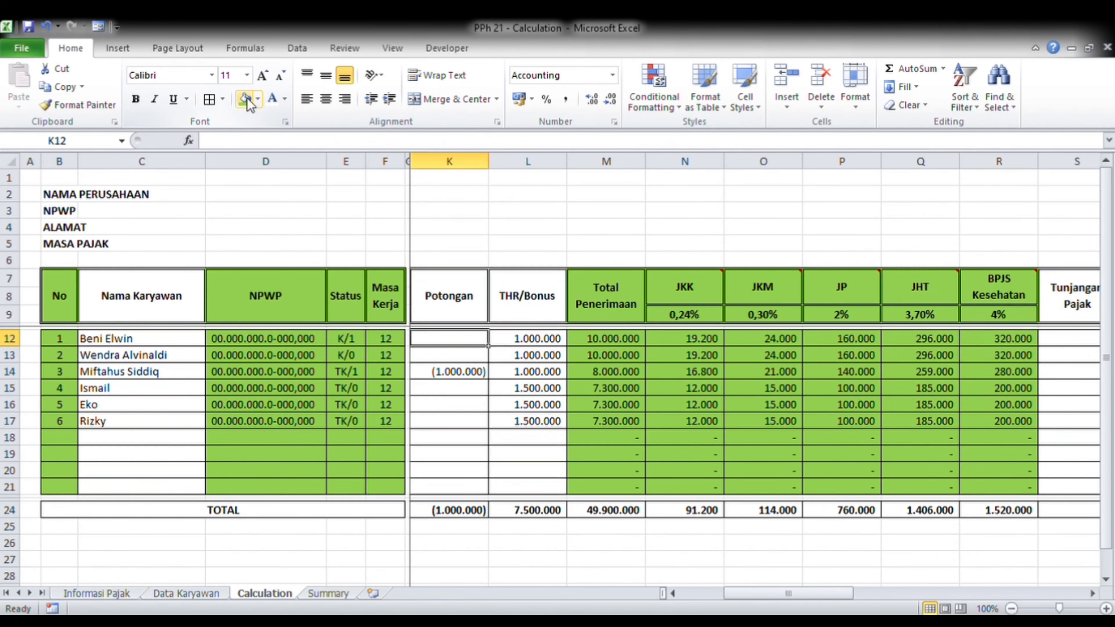
key(Right)
key(Right)
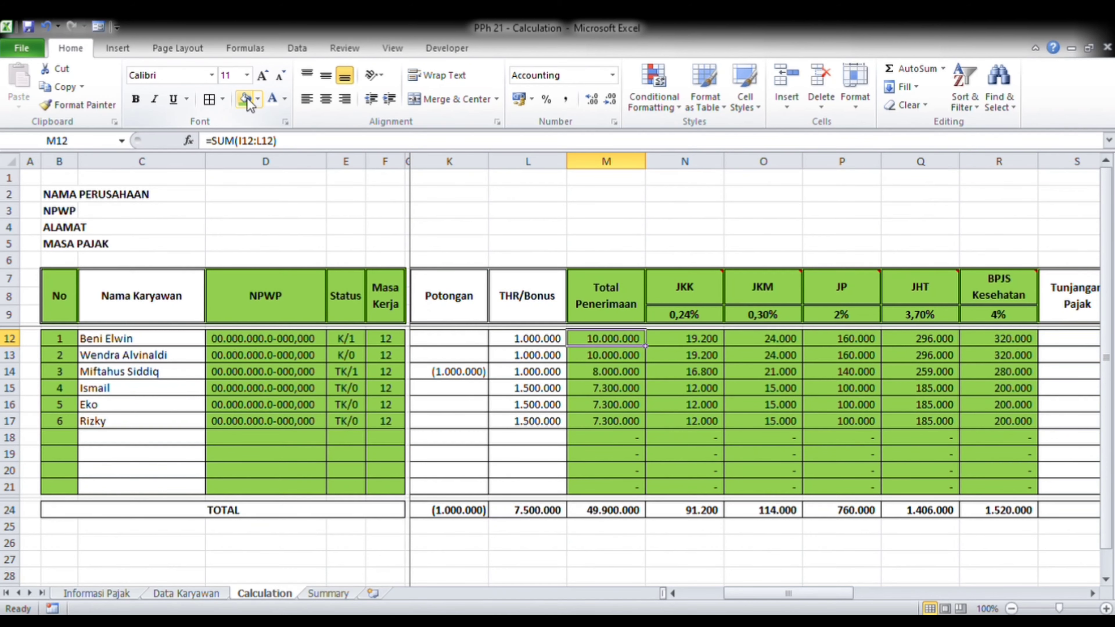
key(Right)
key(Right)
key(Right)
key(Right)
key(Right)
key(Right)
key(Right)
key(Right)
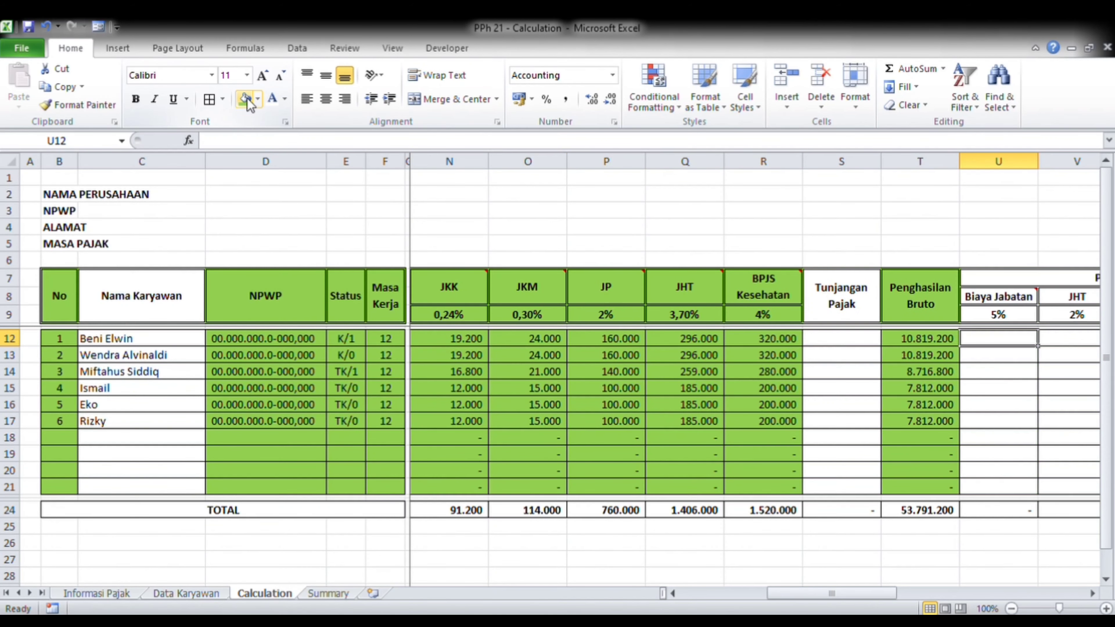
Step: Examine the first employee's amounts from Total Penerimaan through BPJS Kesehatan, M12:R12, as the make-up of Penghasilan Bruto
key(Left)
key(Left)
key(Left)
key(shift+Left)
key(shift+Left)
key(shift+Left)
key(shift+Left)
key(shift+Left)
key(shift+Left)
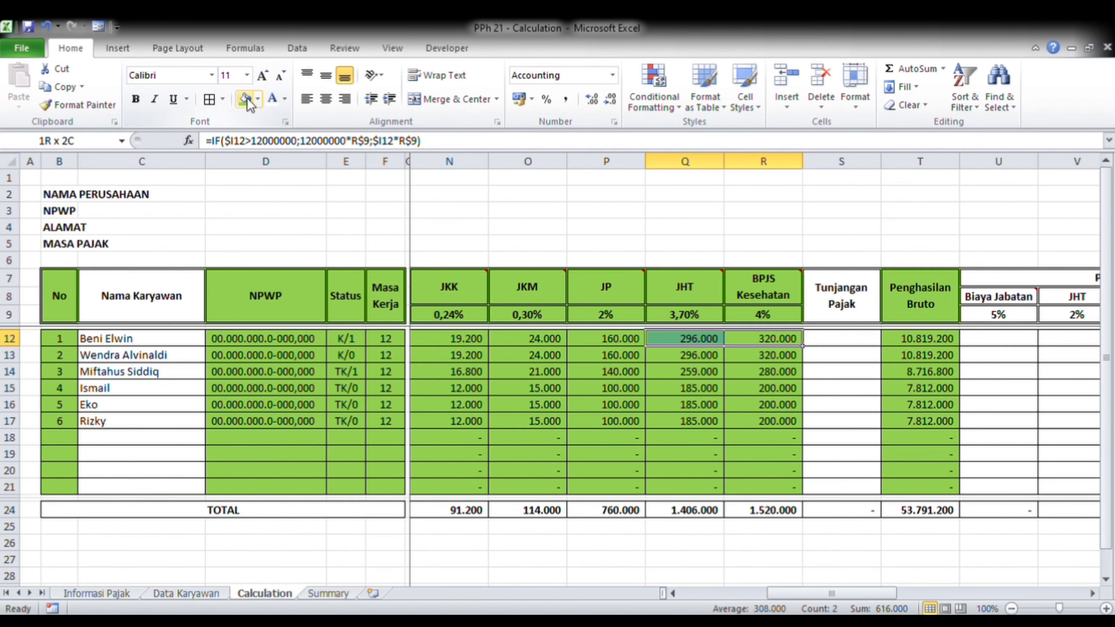
key(shift+Right)
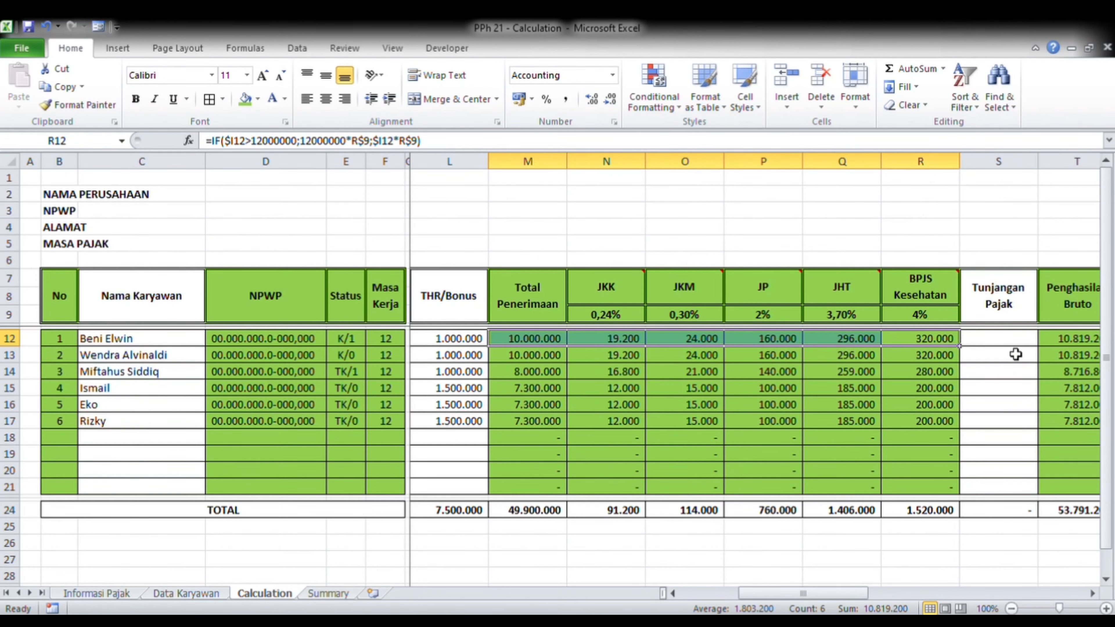
Step: Read the comment on the Biaya Jabatan header in U8 for the rule on this deduction
click(1059, 355)
key(Up)
key(Right)
key(Right)
key(Right)
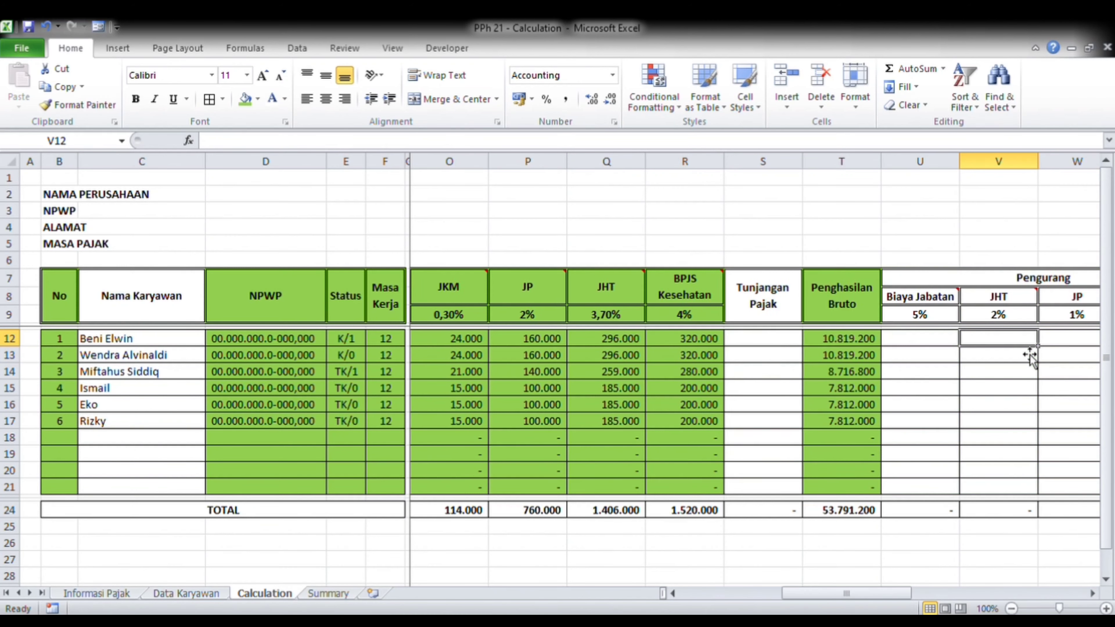
key(Left)
key(Left)
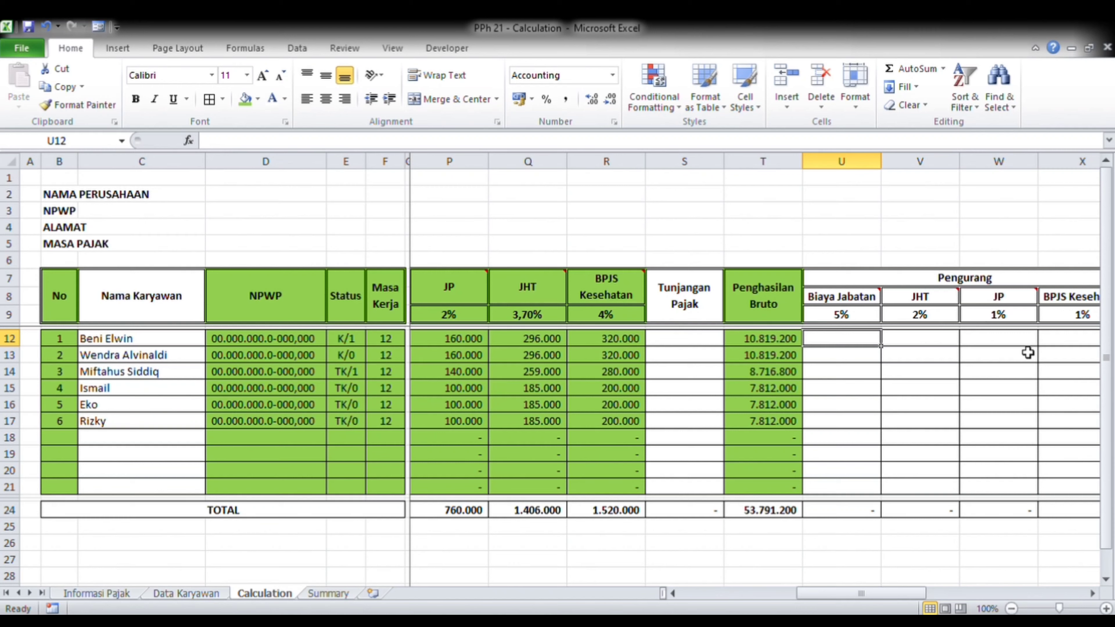
key(Up)
key(Up)
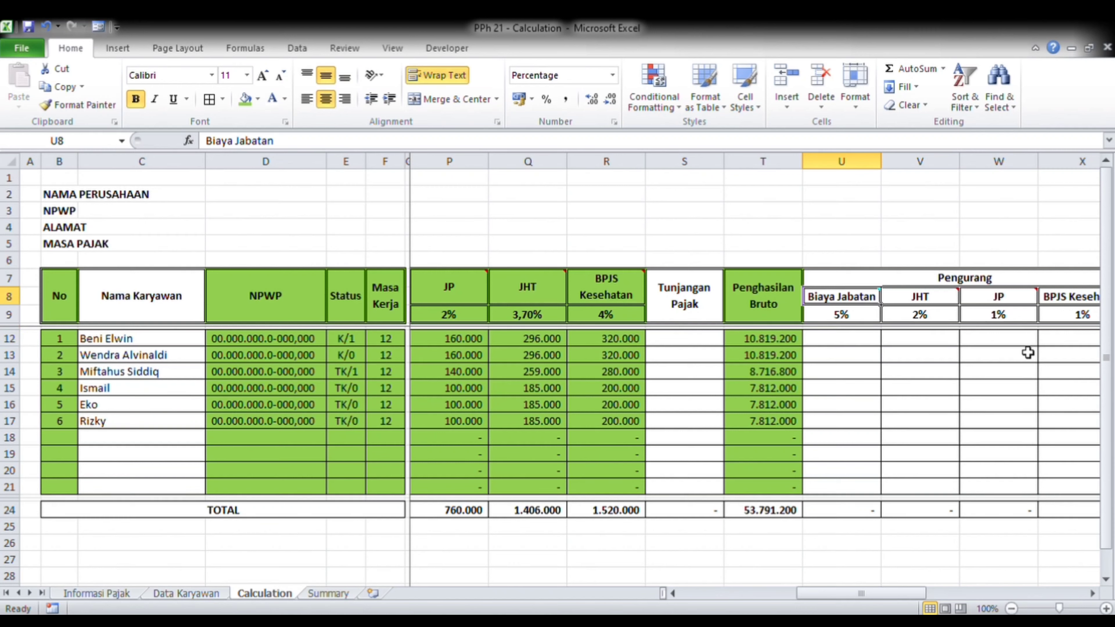
mouse_move(872, 300)
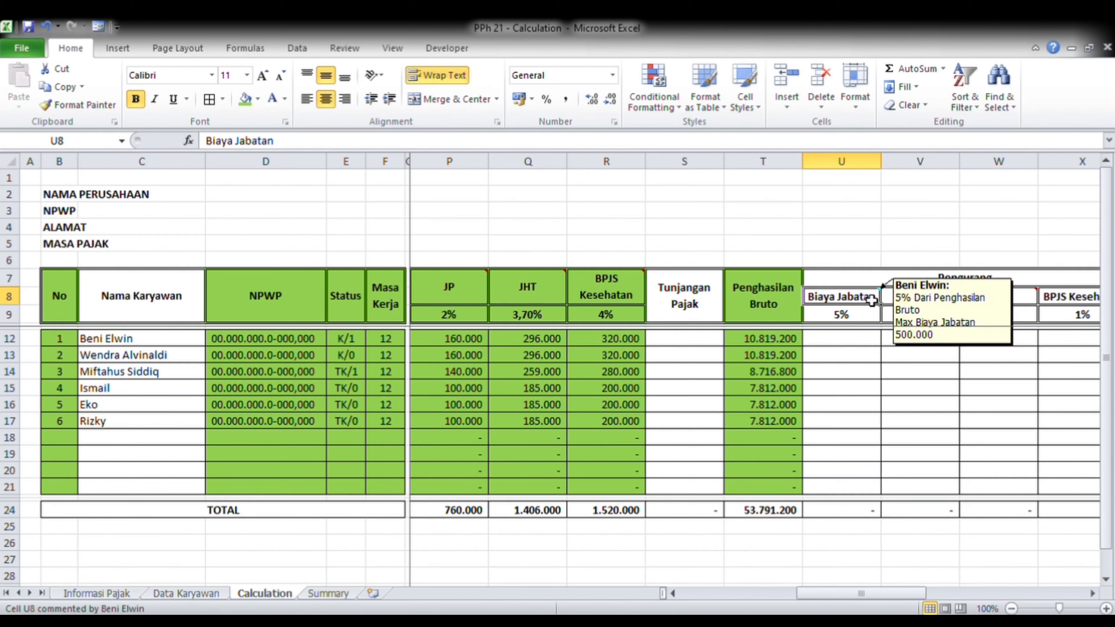
Step: Enter =IF(U9*T12<500000;U9*T12;500000) in U12 as the first employee's Biaya Jabatan
click(834, 343)
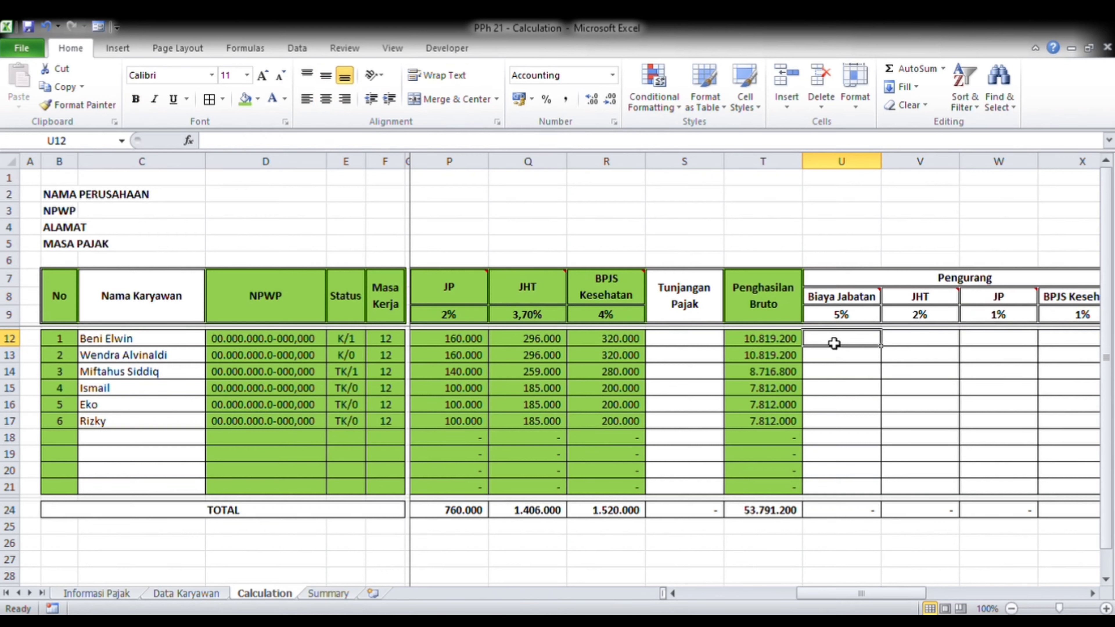
text(=)
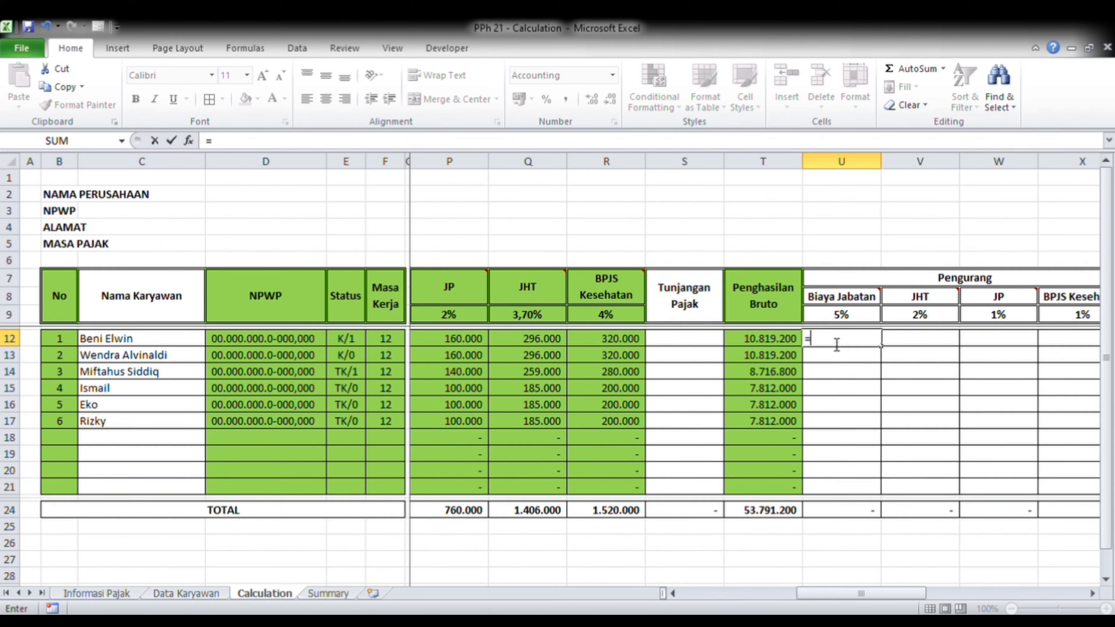
text(if()
click(840, 319)
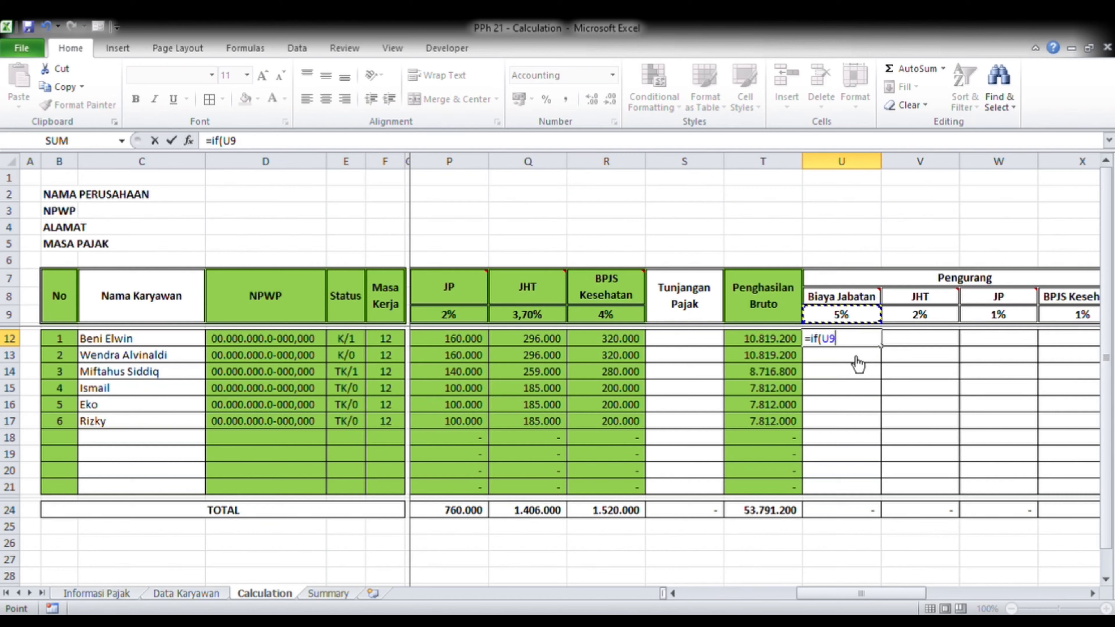
text(*)
click(766, 343)
mouse_move(851, 300)
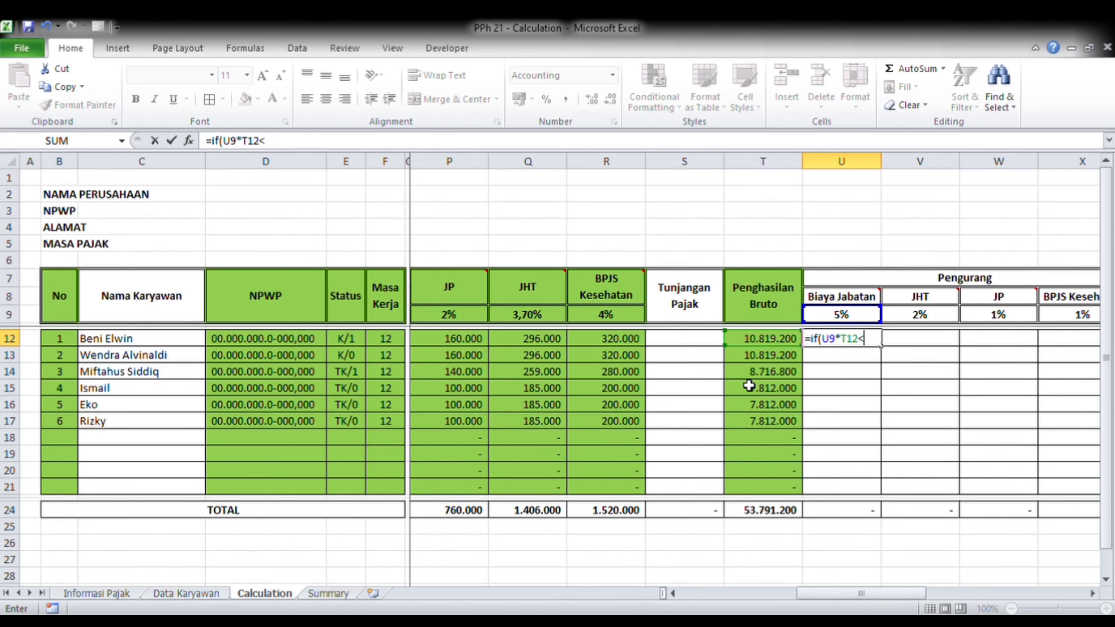
text(00)
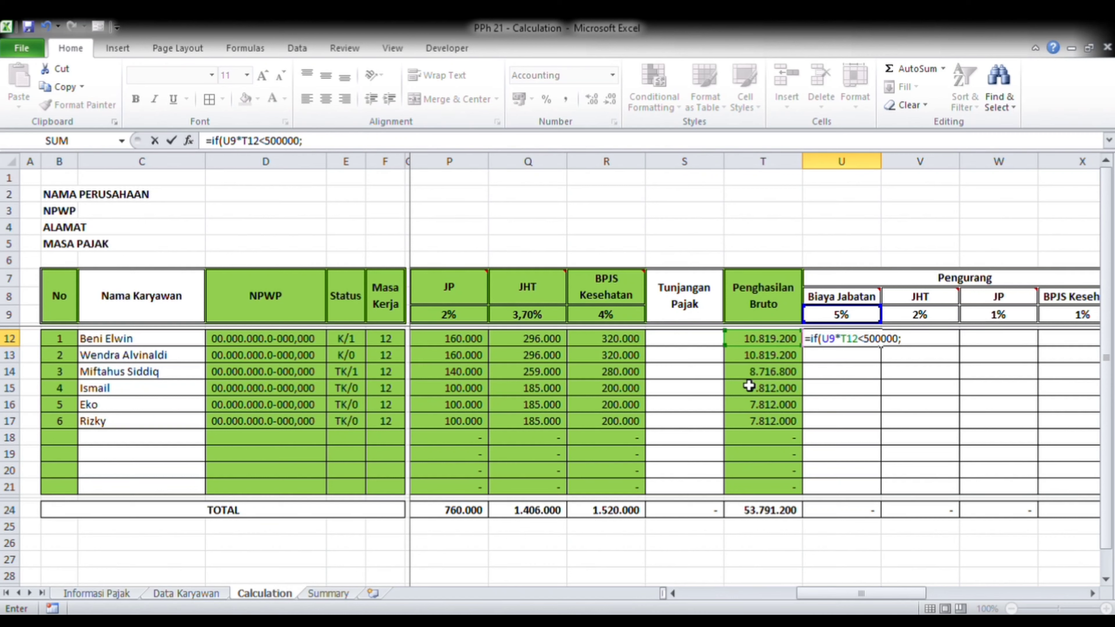
text(000;)
click(841, 315)
text(*)
click(765, 343)
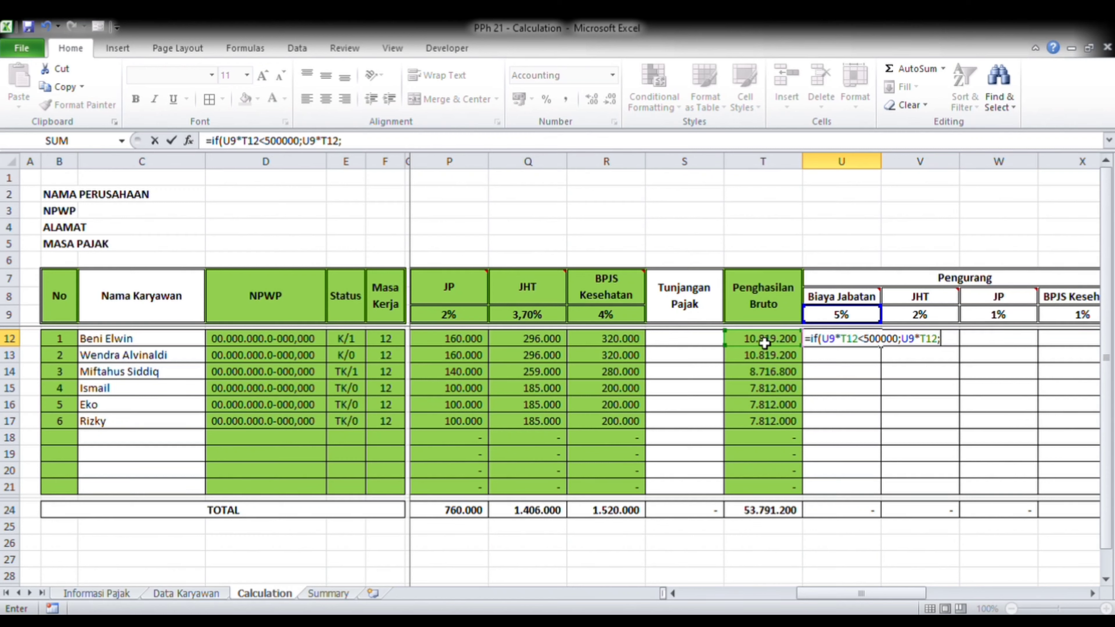
text(00000)
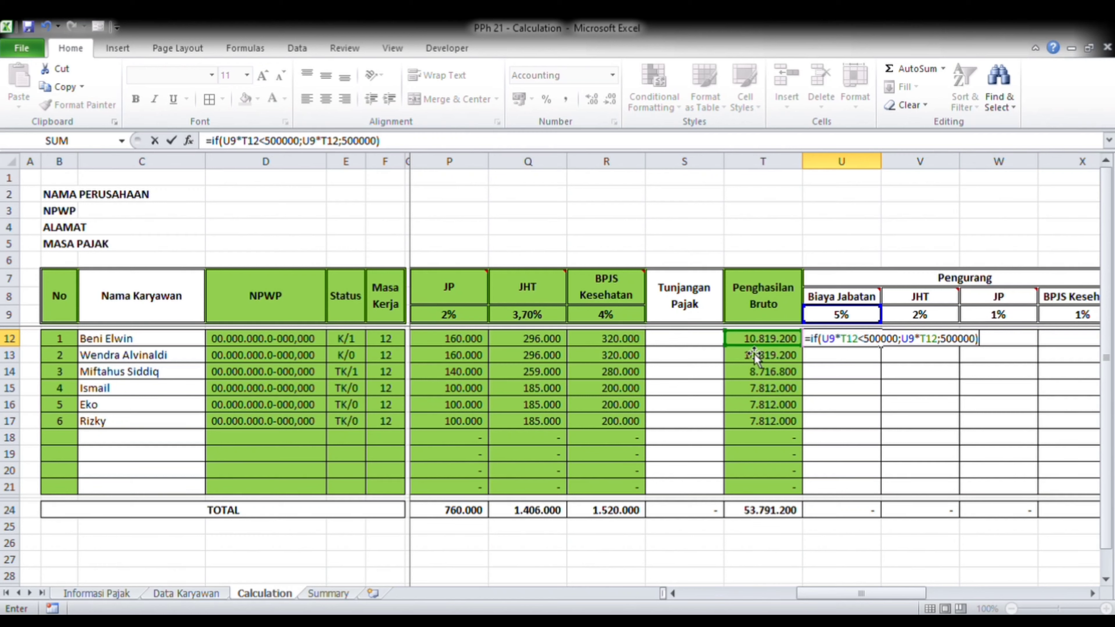
key(ctrl+Return)
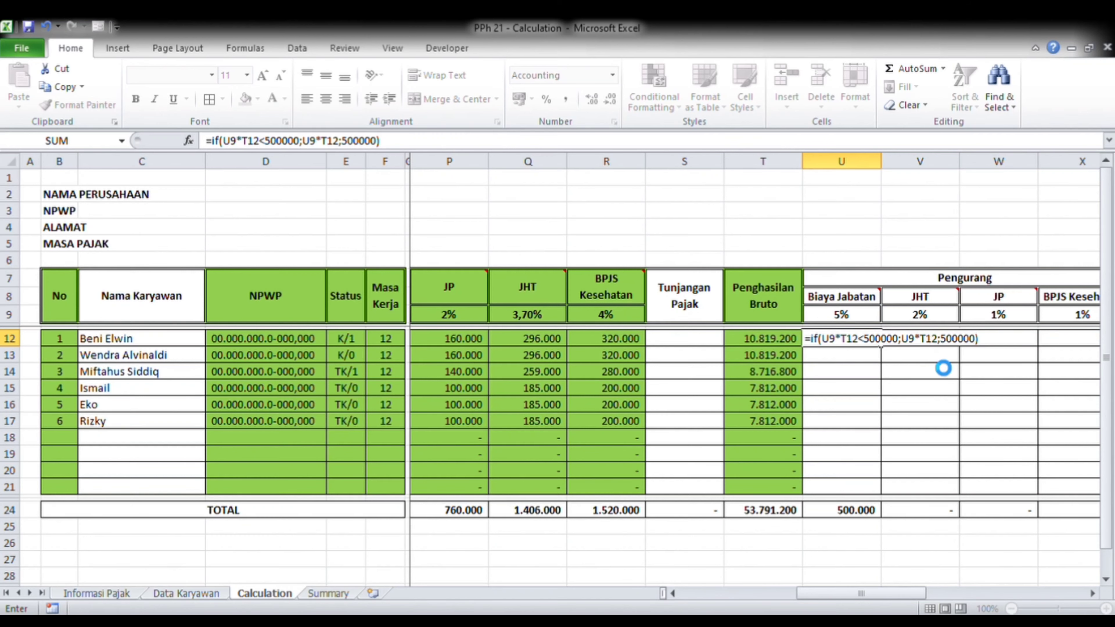
Step: Calculate the uncapped Biaya Jabatan for the first employee in U13 with =T12*5%
key(ctrl+c)
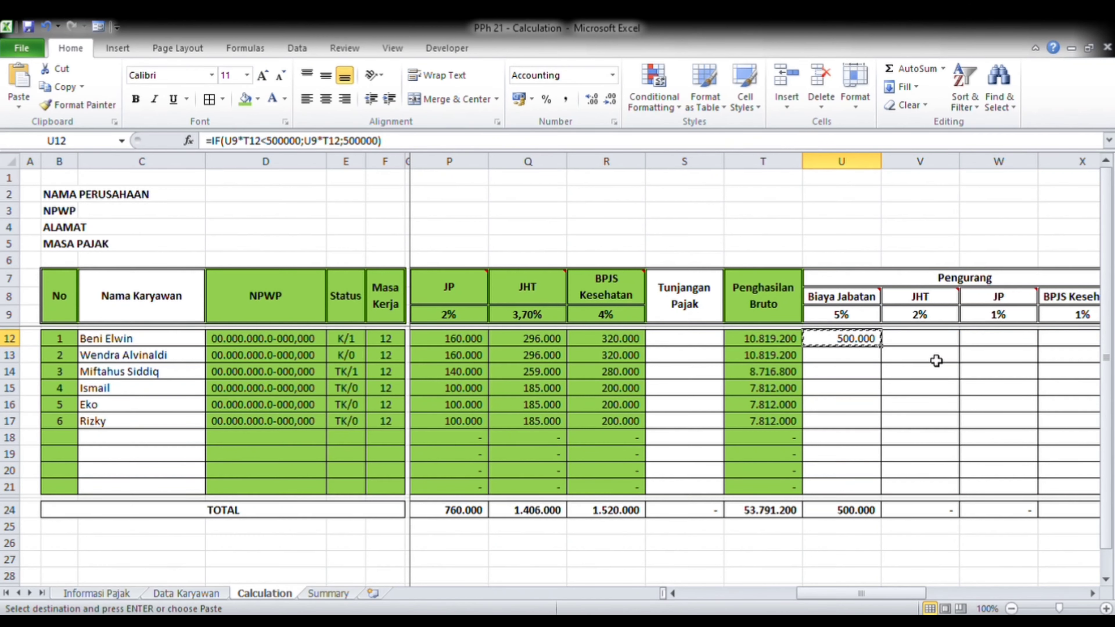
key(Escape)
key(Left)
key(Right)
key(Down)
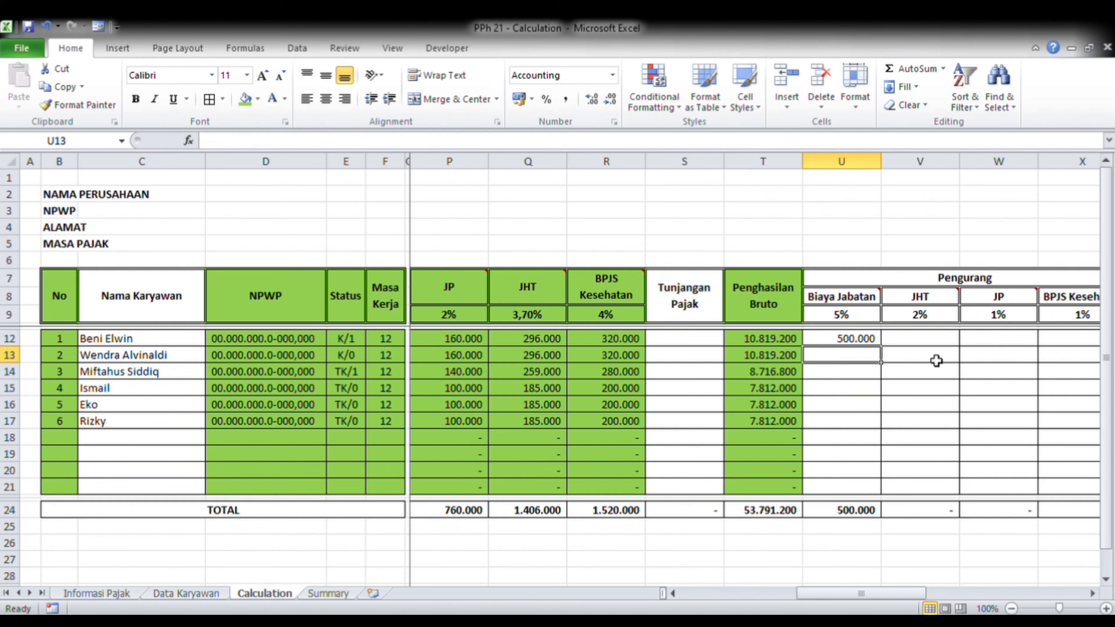
text(=)
key(Left)
key(Up)
text(*)
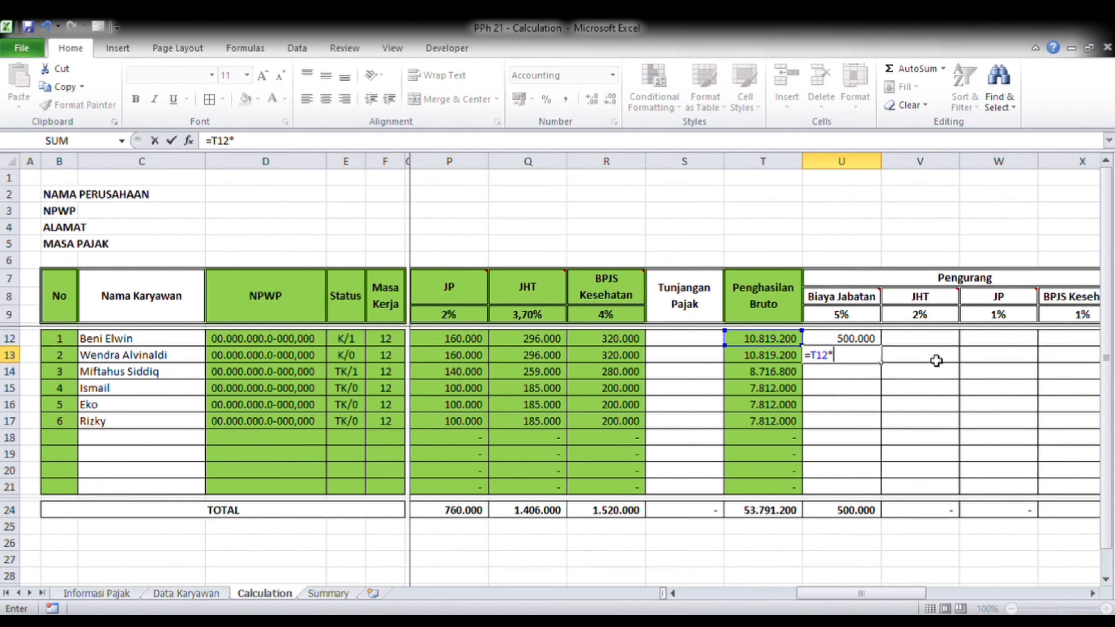
key(ctrl+Return)
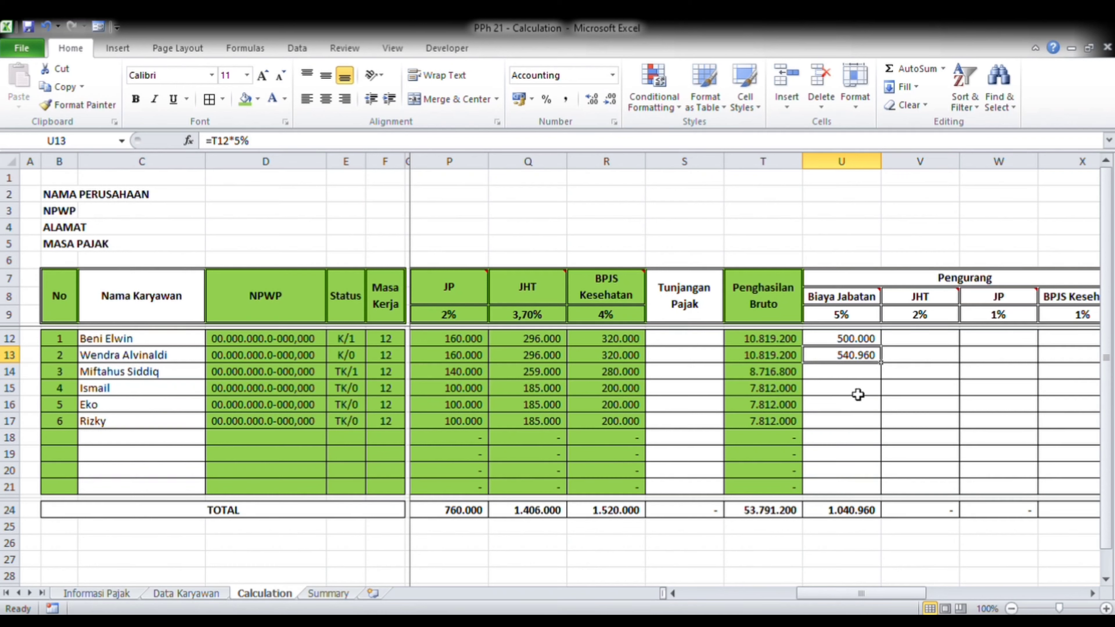
Step: Compare the test result with the Biaya Jabatan comment and Penghasilan Bruto in T12, and clear the test formula from U13
mouse_move(851, 301)
click(764, 342)
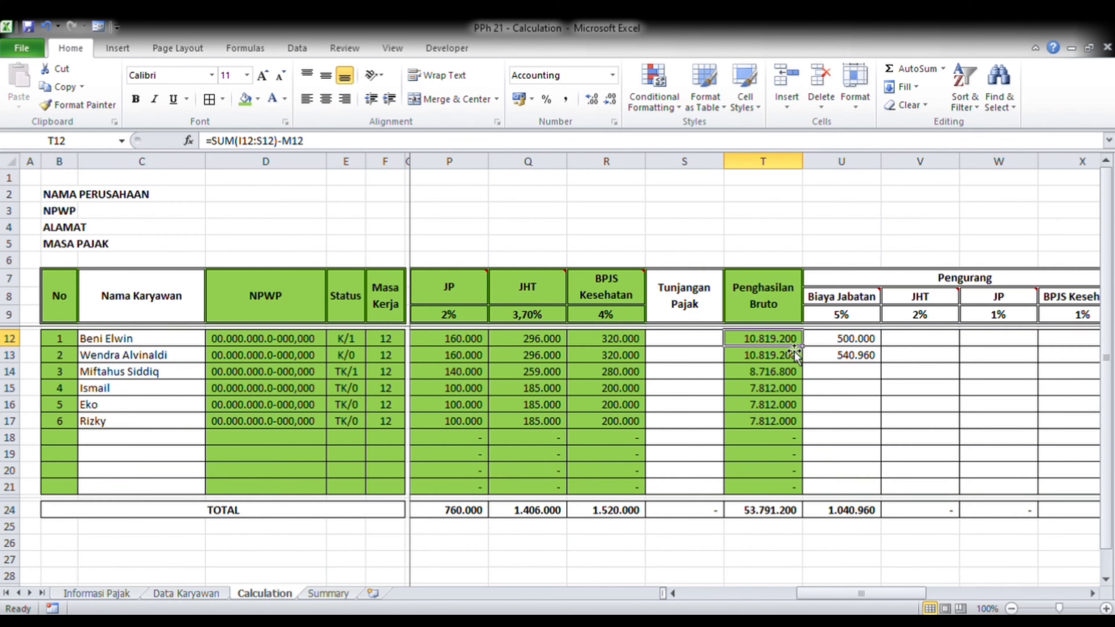
click(854, 358)
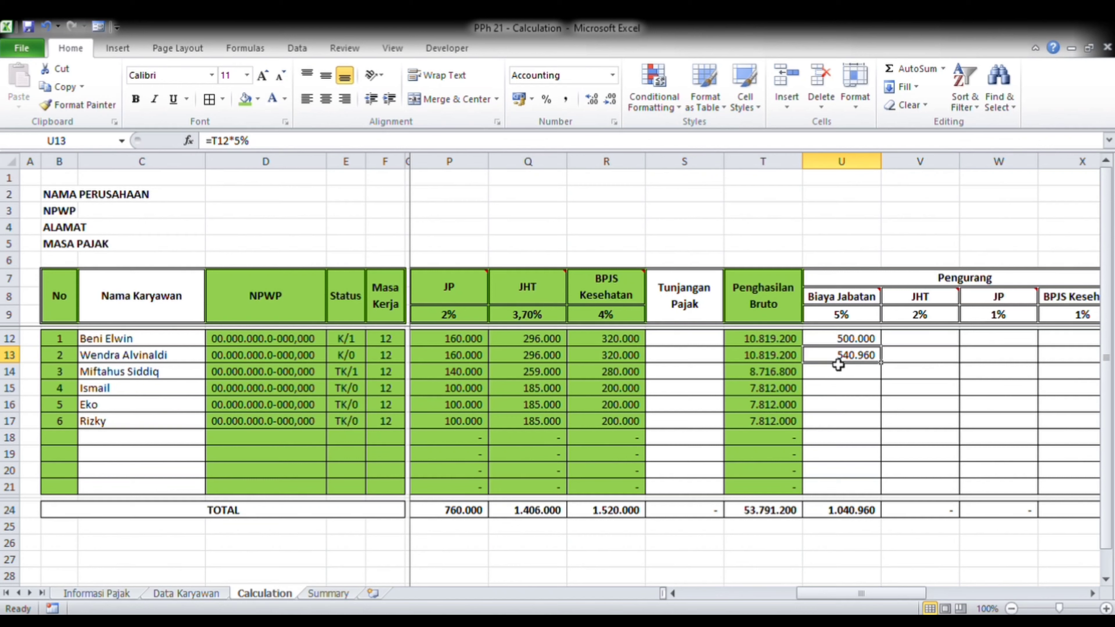
key(Delete)
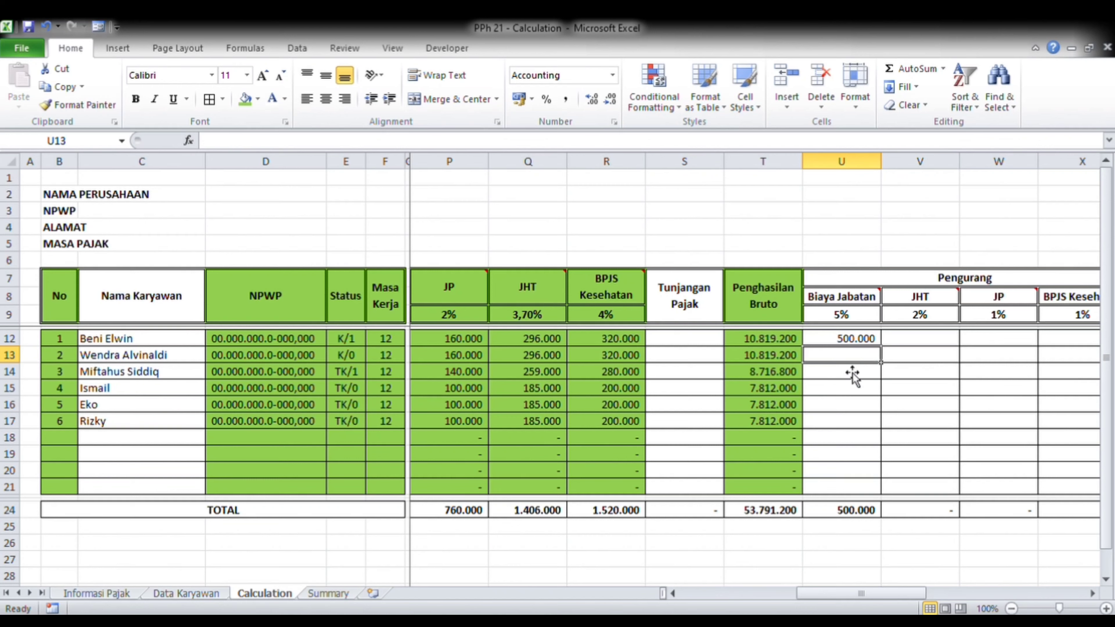
Step: Try copying the Biaya Jabatan formula with relative references from U12 down to U13:U21, and check U15
click(852, 339)
key(ctrl+c)
click(843, 363)
drag(843, 365, 851, 483)
key(ctrl+v)
click(854, 389)
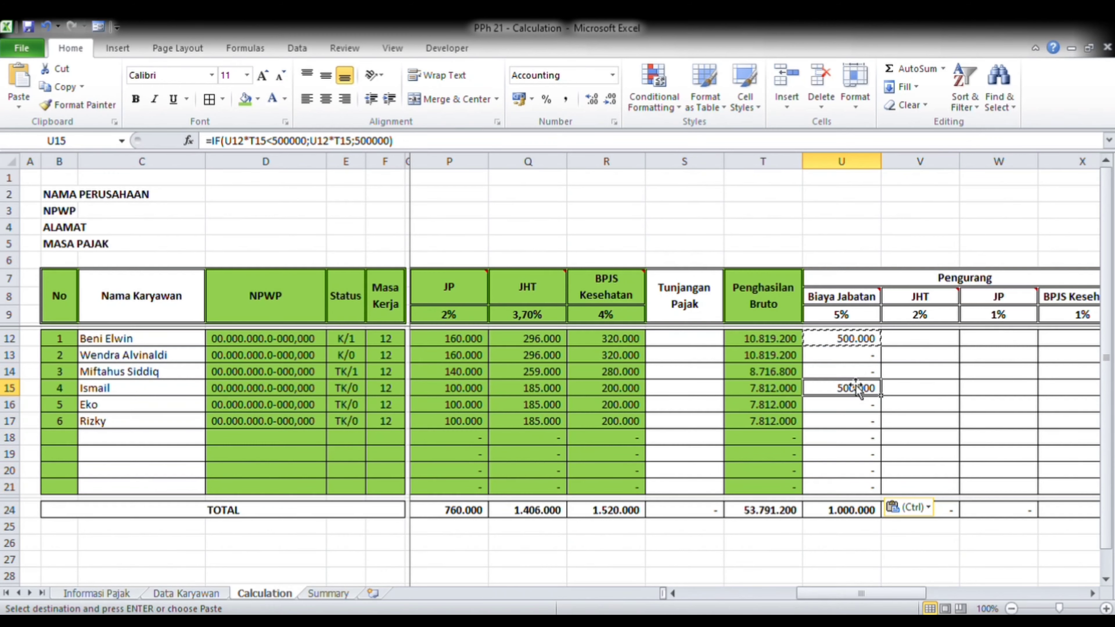
Step: Lock the rate row and Penghasilan Bruto column in U12, making the formula =IF(U$9*$T12<500000;U$9*$T12;500000)
click(857, 341)
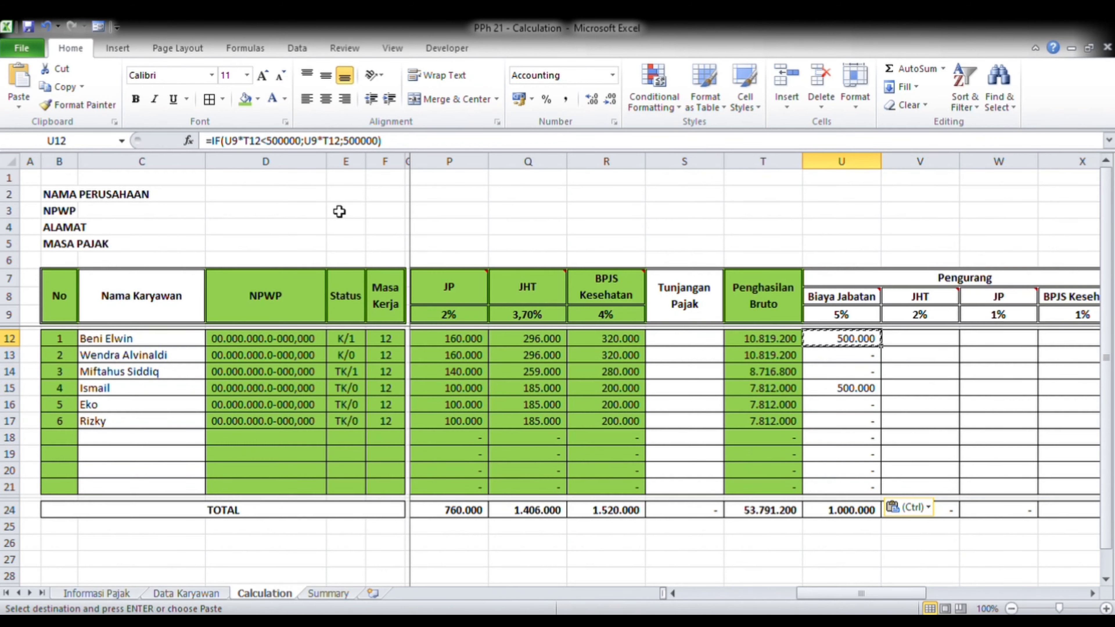
click(242, 149)
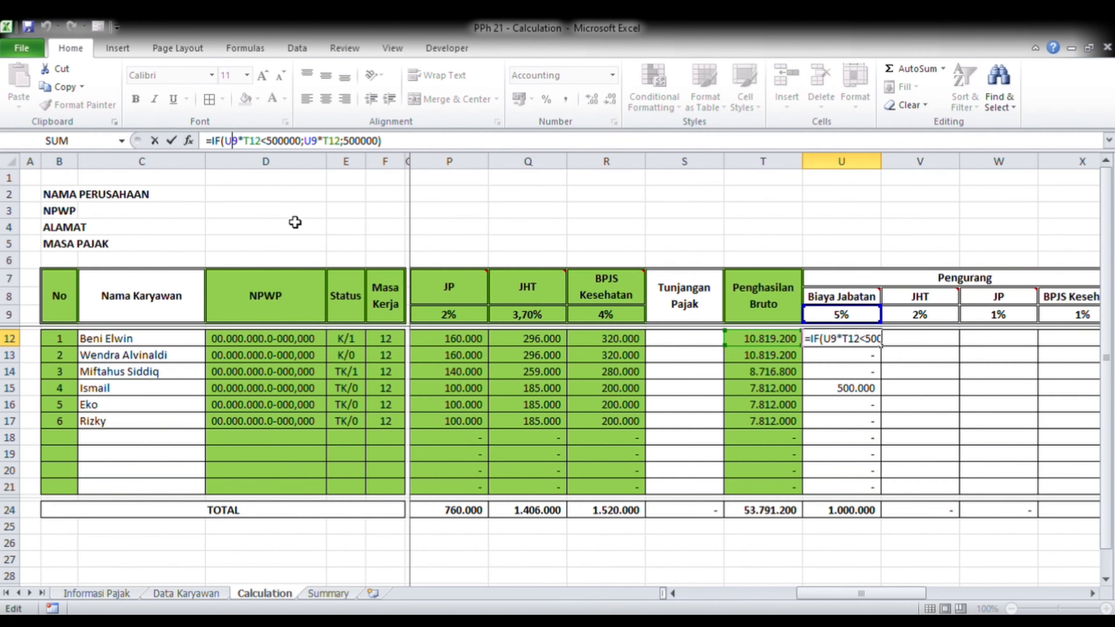
text($)
click(250, 140)
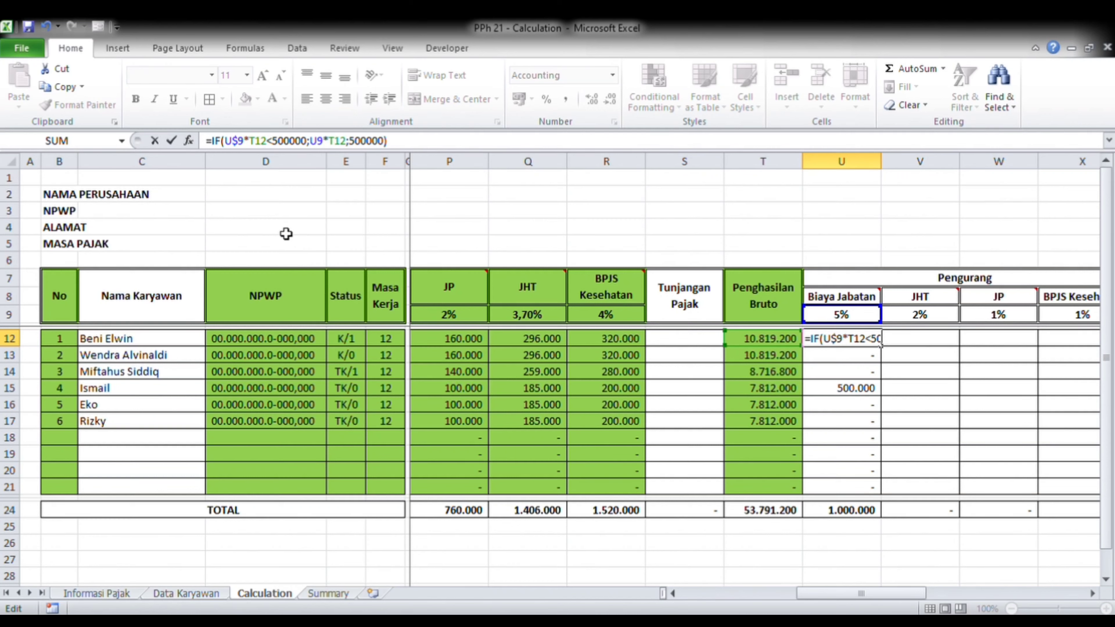
text($)
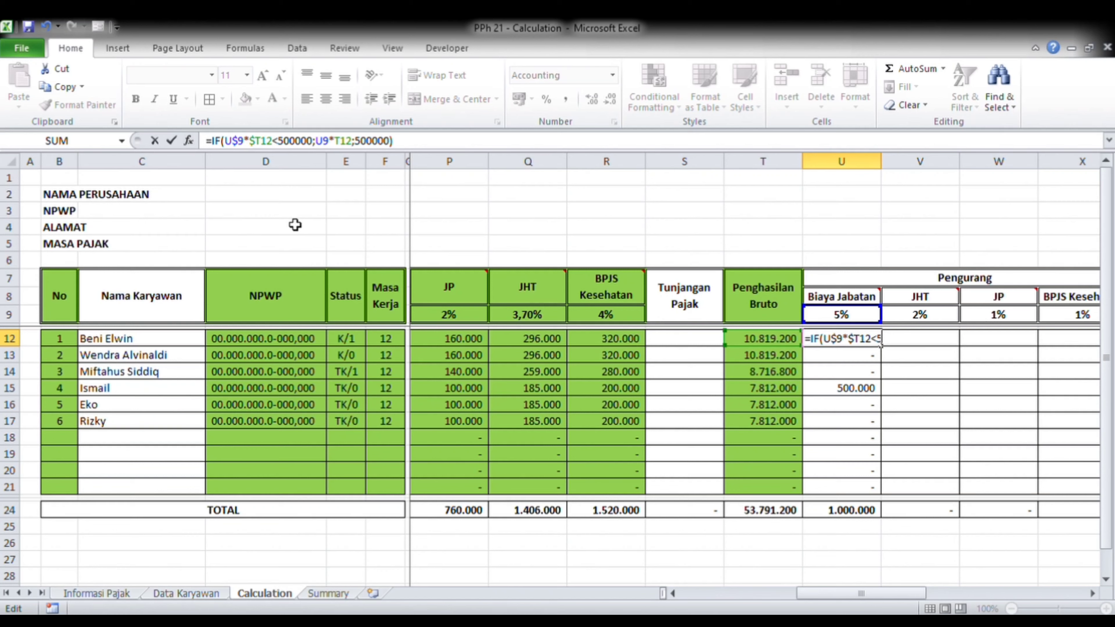
click(329, 141)
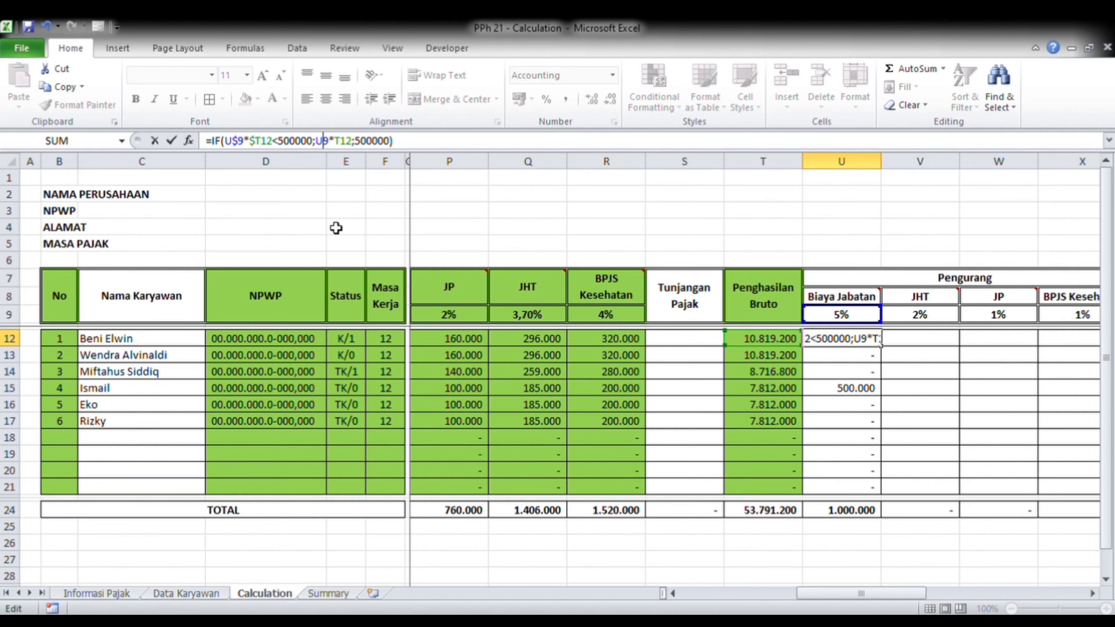
text($9*)
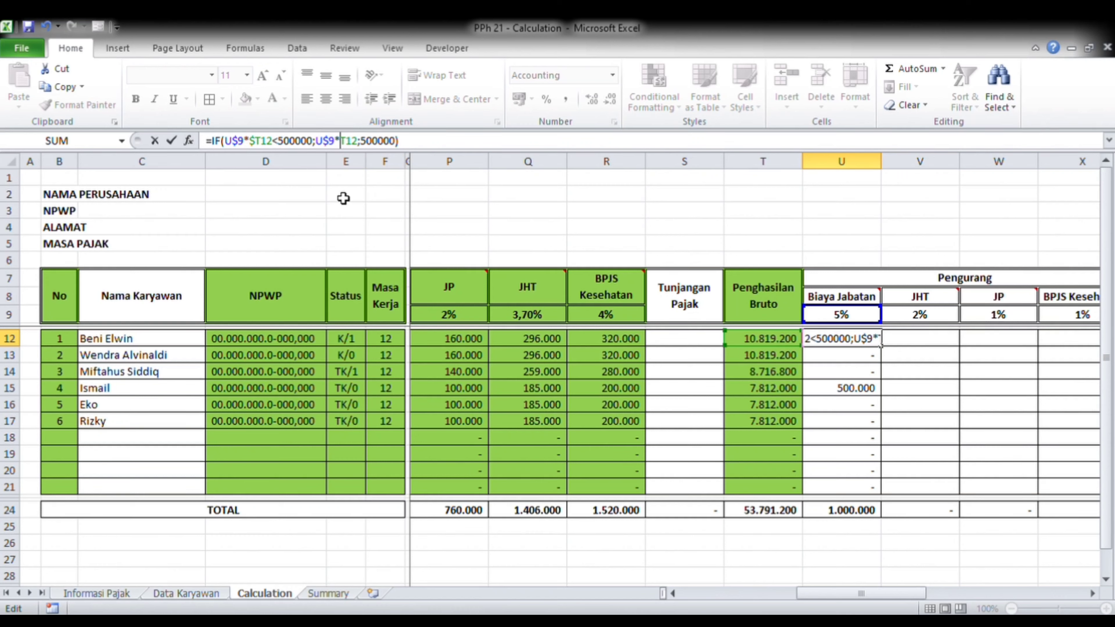
text($)
key(Return)
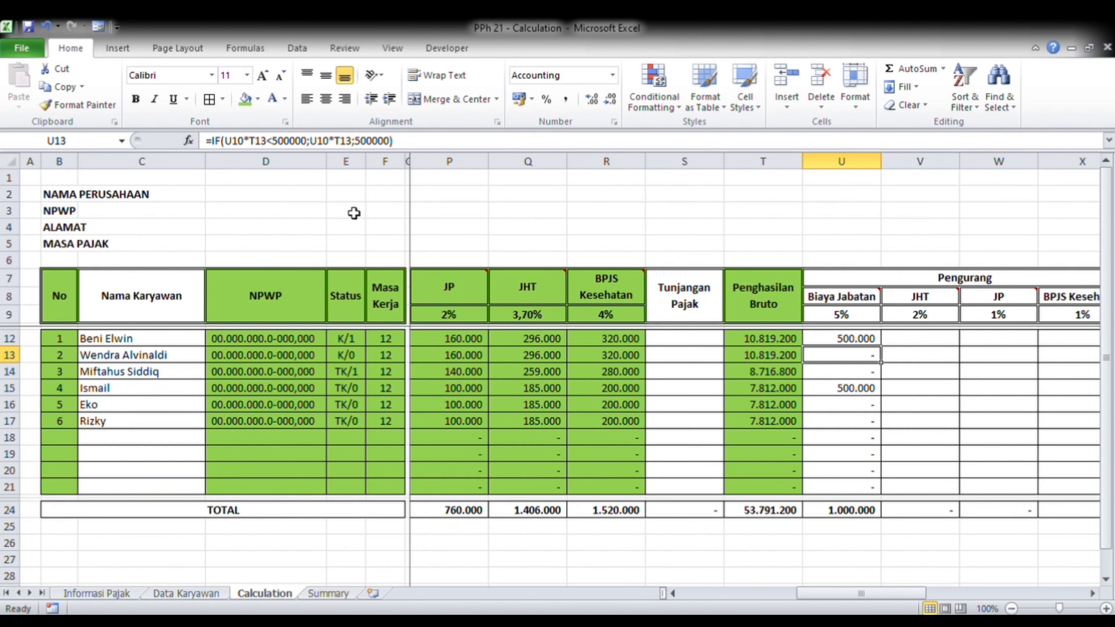
Step: Copy the Biaya Jabatan formula with locked references from U12 over U13:U21
key(Up)
key(ctrl+c)
key(Down)
key(shift+Down)
key(shift+Down)
key(shift+Down)
key(shift+Down)
key(shift+Down)
key(shift+Down)
key(shift+Down)
key(shift+Down)
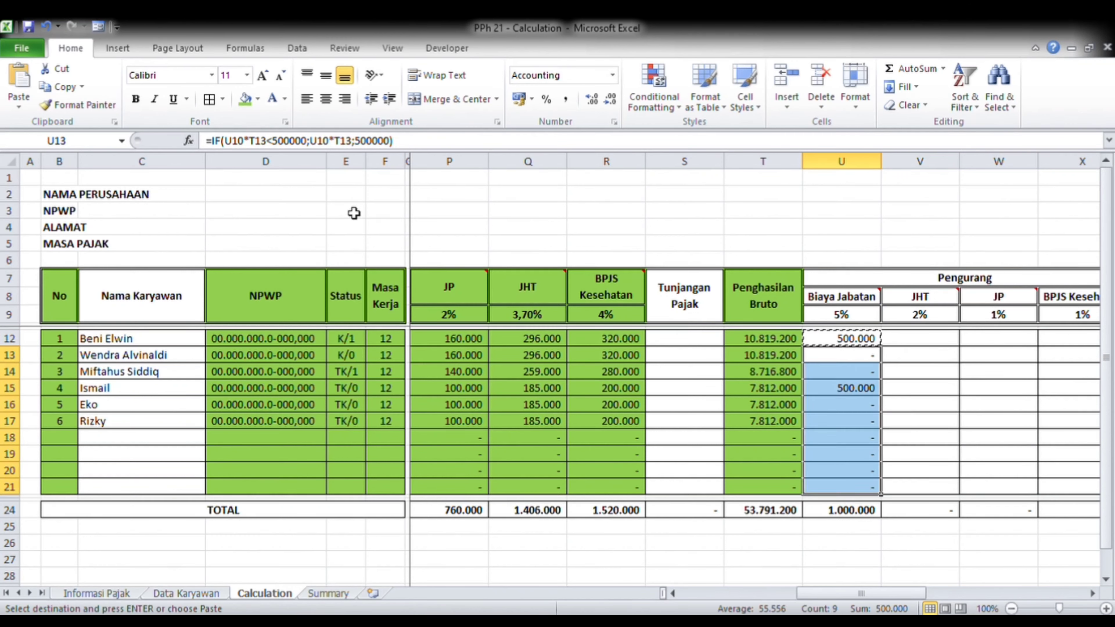
key(ctrl+v)
Step: Examine the copied Biaya Jabatan formulas and amounts for the employees in U12:U17 and the rate in U9
key(Up)
key(Down)
key(Down)
key(Down)
key(Down)
key(Down)
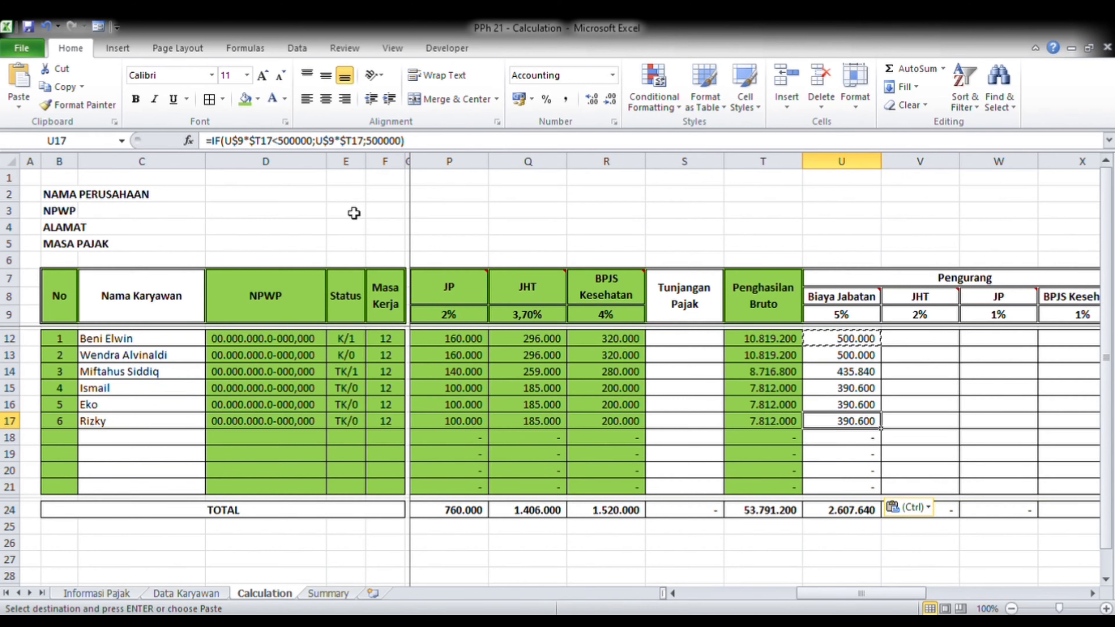
key(Up)
key(Up)
key(Up)
key(Up)
key(Up)
key(Down)
key(Down)
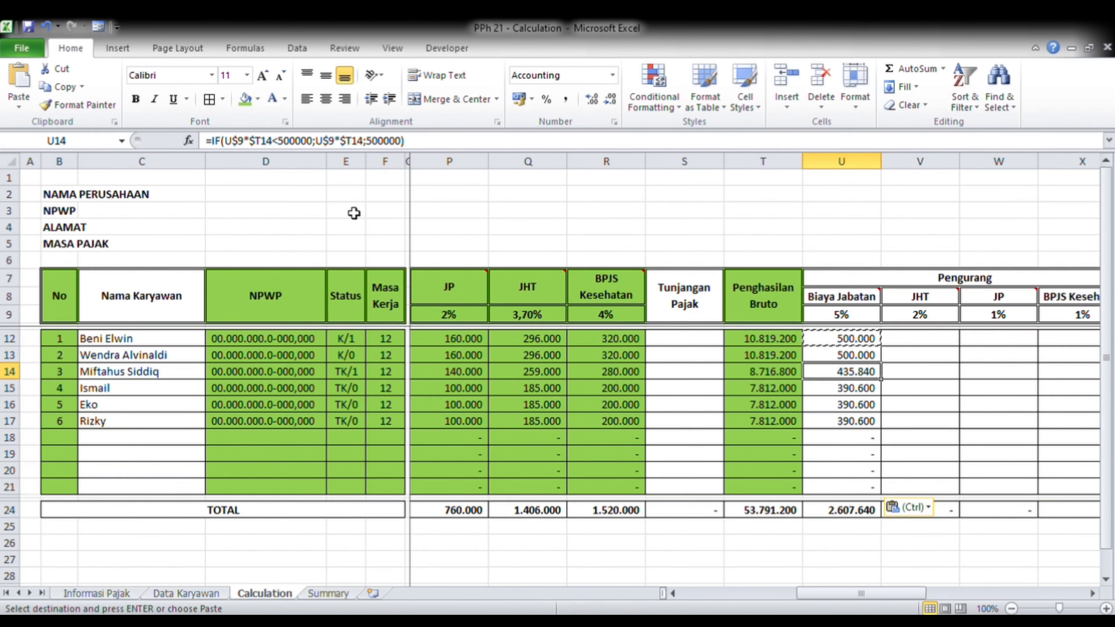
key(Down)
key(Down)
key(Down)
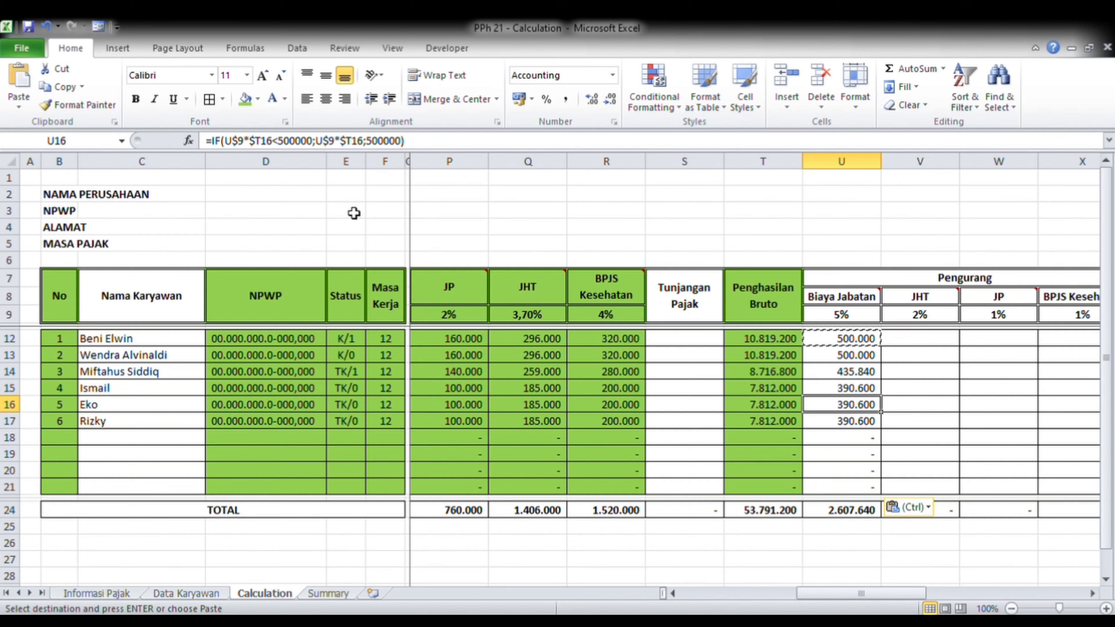
key(Up)
key(Up)
key(Up)
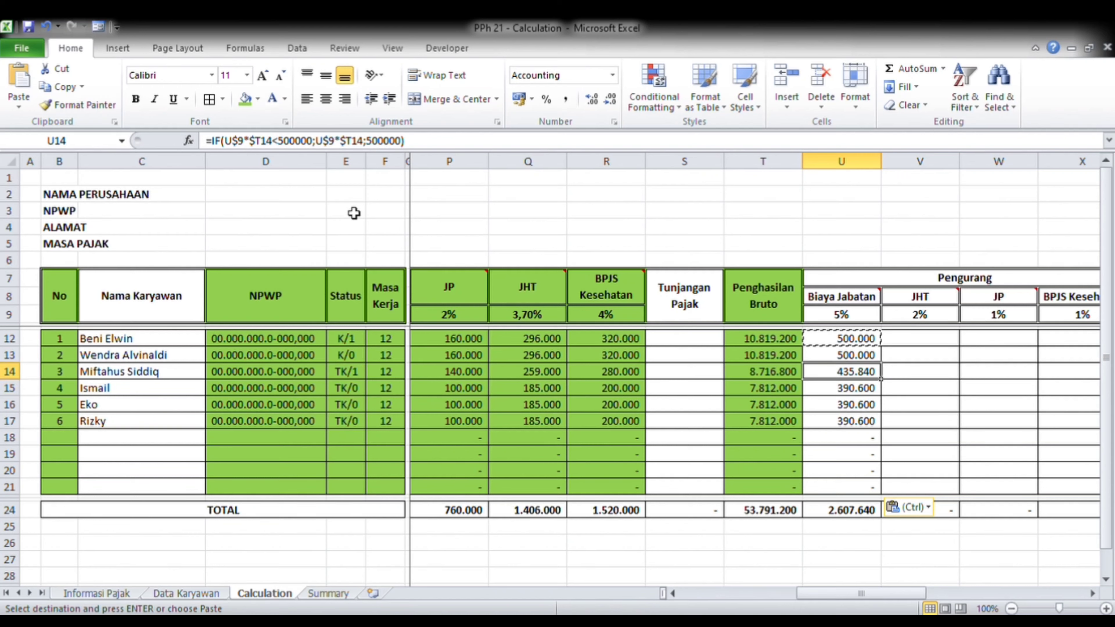
key(Up)
key(Up)
key(Up)
key(Up)
key(Up)
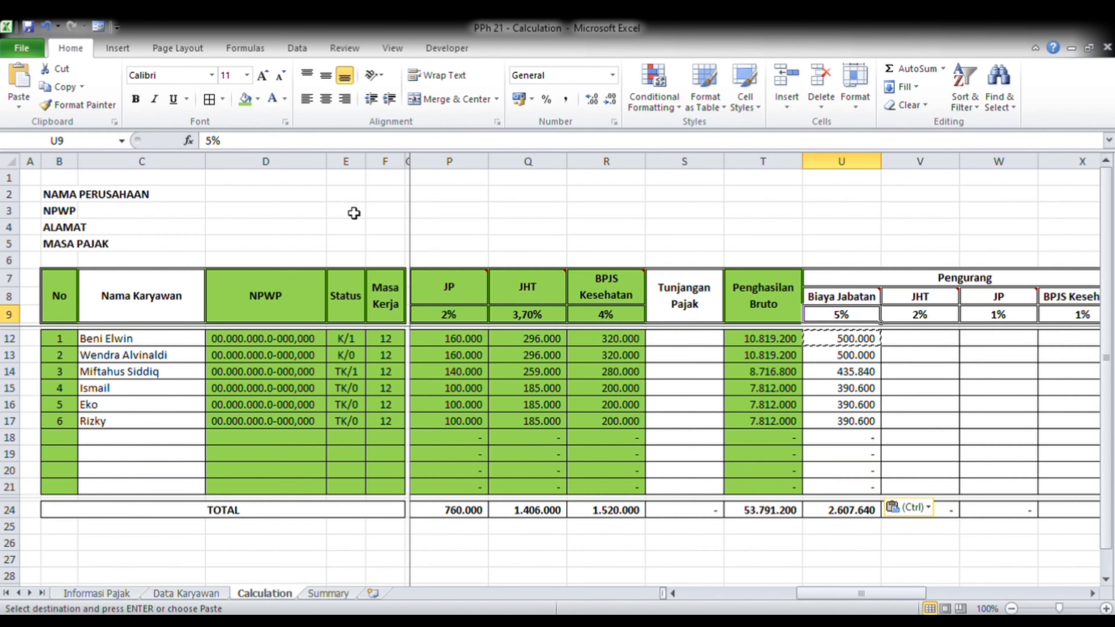
Step: Fill the Biaya Jabatan header cells U8:U9 and the amounts in U12:U21 with green
key(Up)
key(shift+Down)
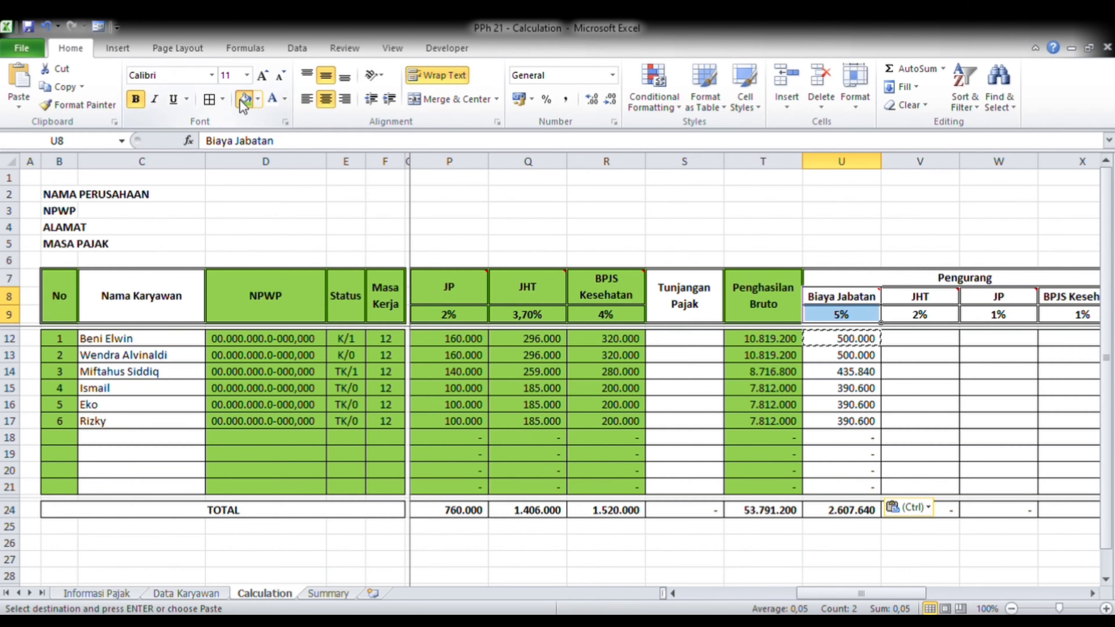
key(Escape)
click(830, 344)
shift+click(853, 490)
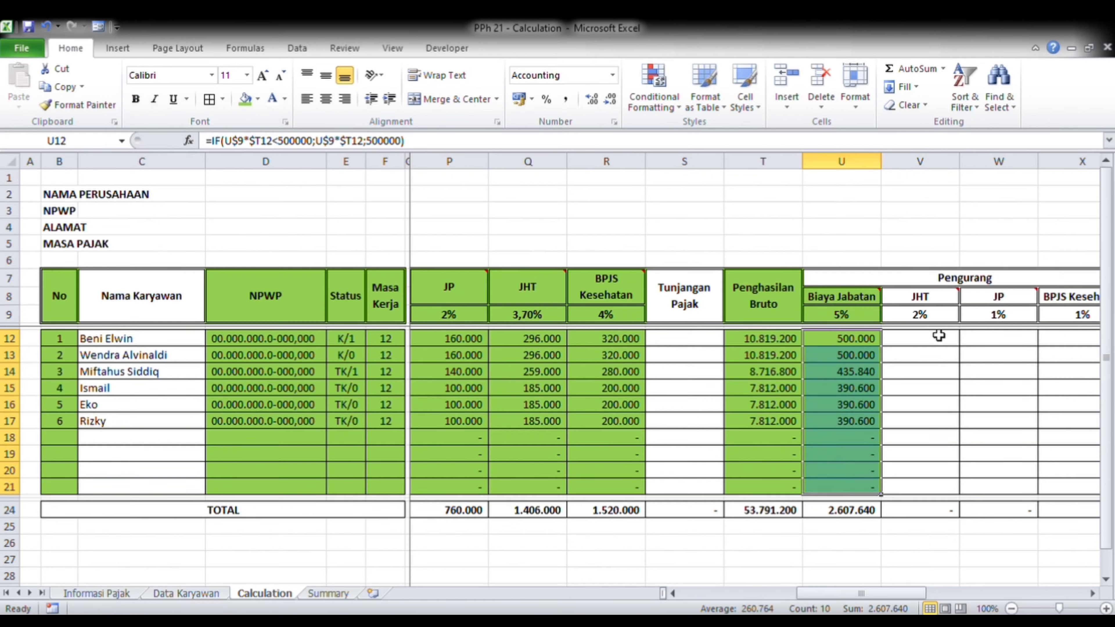
Step: Copy the employer JHT formula from Q12 to the JHT deduction cell V12 and over V13:V21
mouse_move(933, 301)
click(529, 343)
key(ctrl+c)
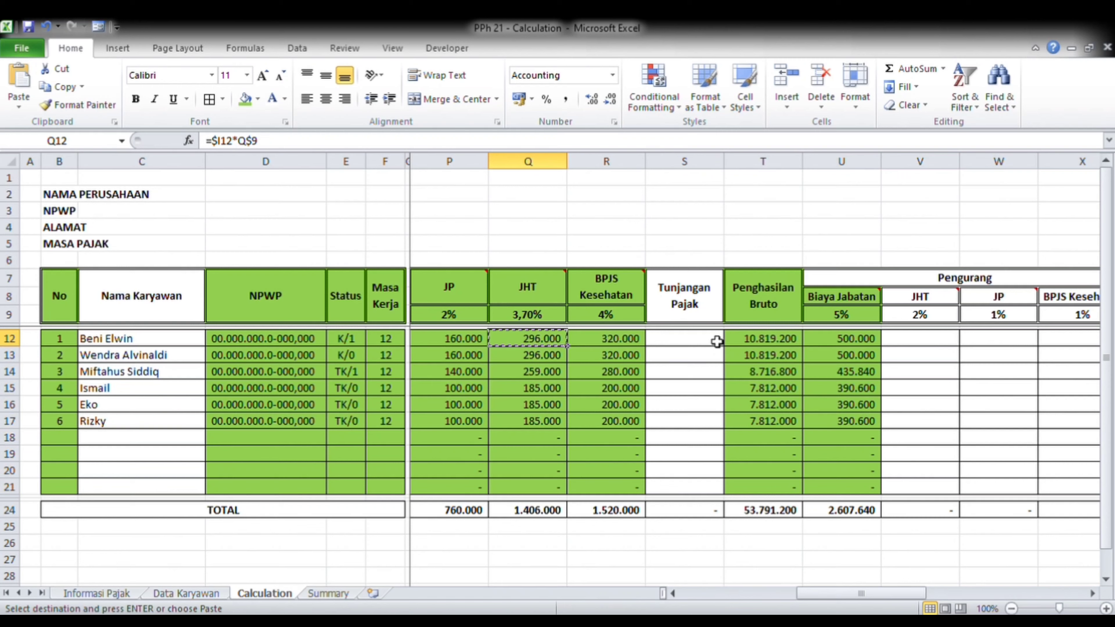
click(922, 344)
key(ctrl+v)
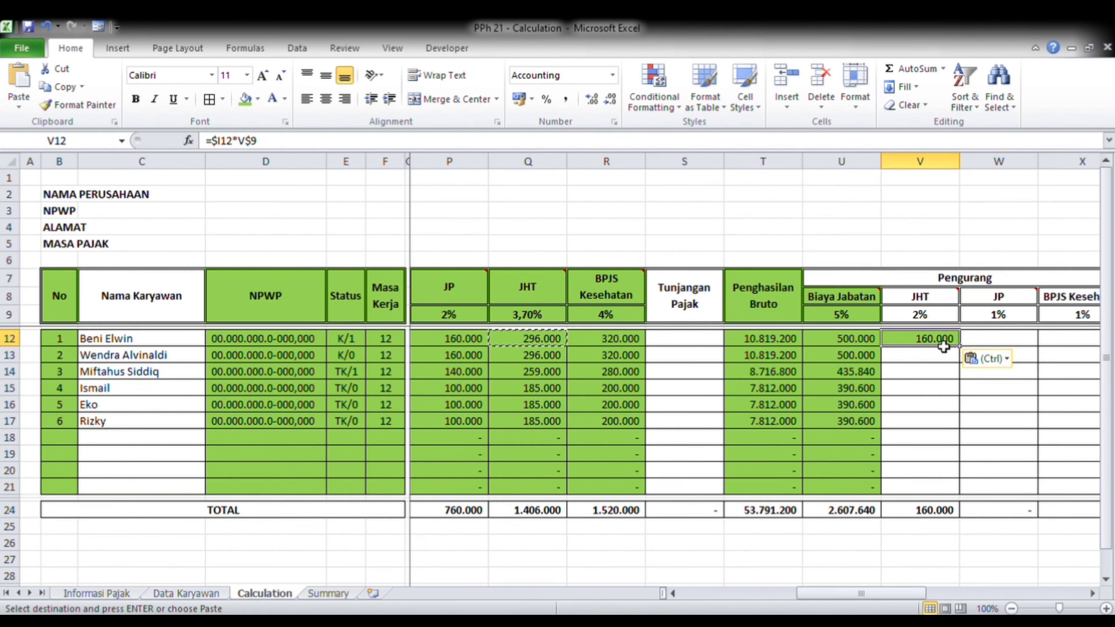
key(ctrl+c)
click(922, 354)
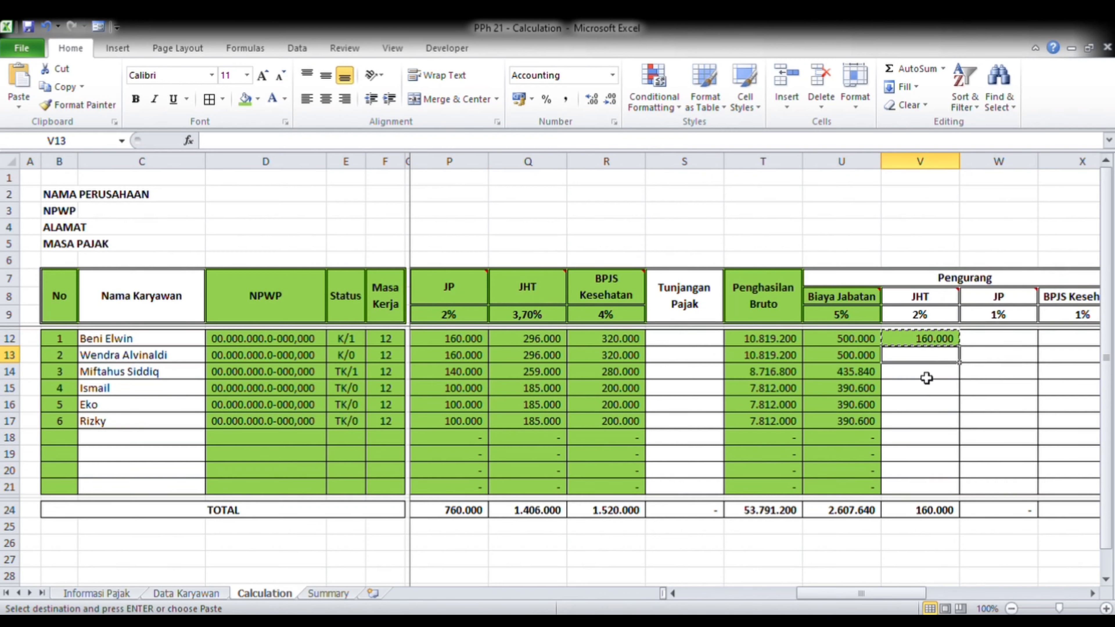
shift+click(918, 492)
key(ctrl+v)
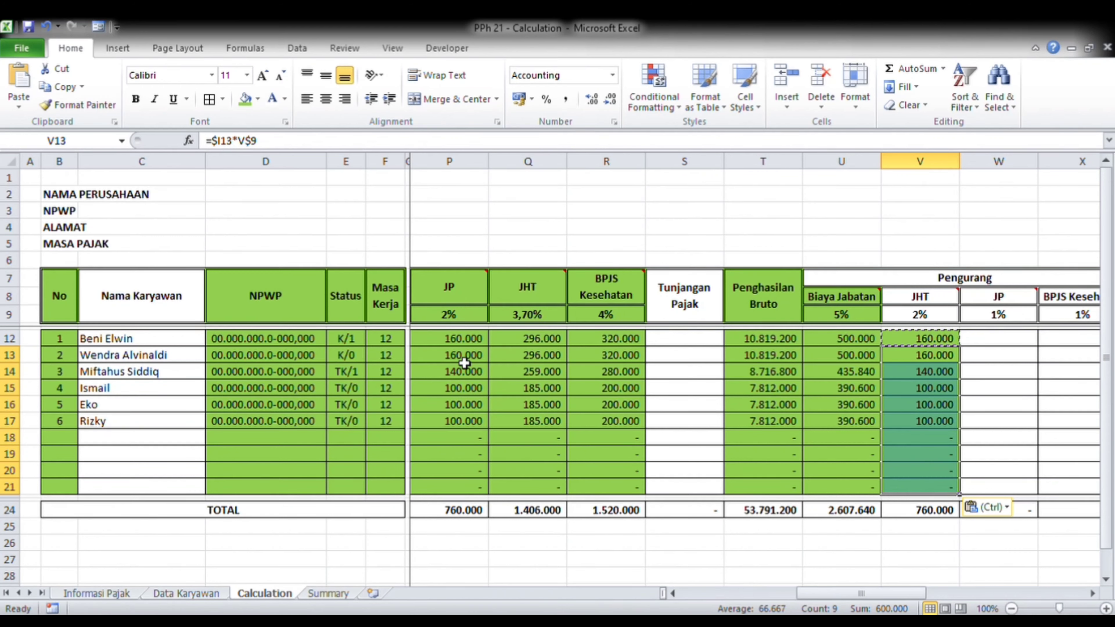
Step: Copy the employer JP formula from P12 to the JP deduction cell W12, and check the formulas in V12 and W12
click(462, 342)
key(ctrl+c)
click(1004, 337)
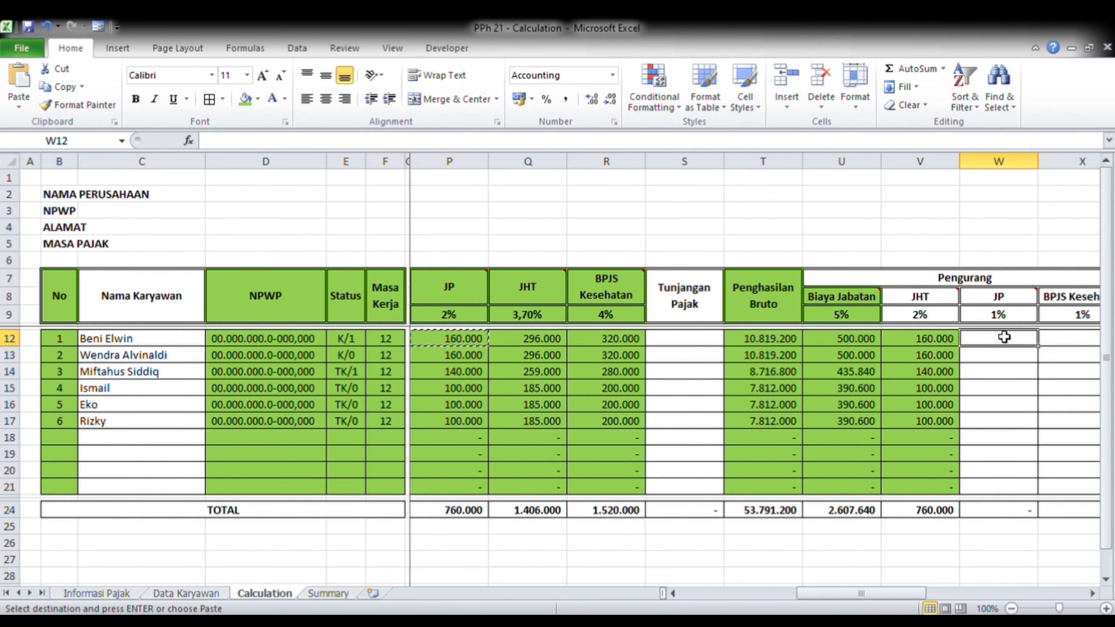
key(ctrl+v)
click(915, 343)
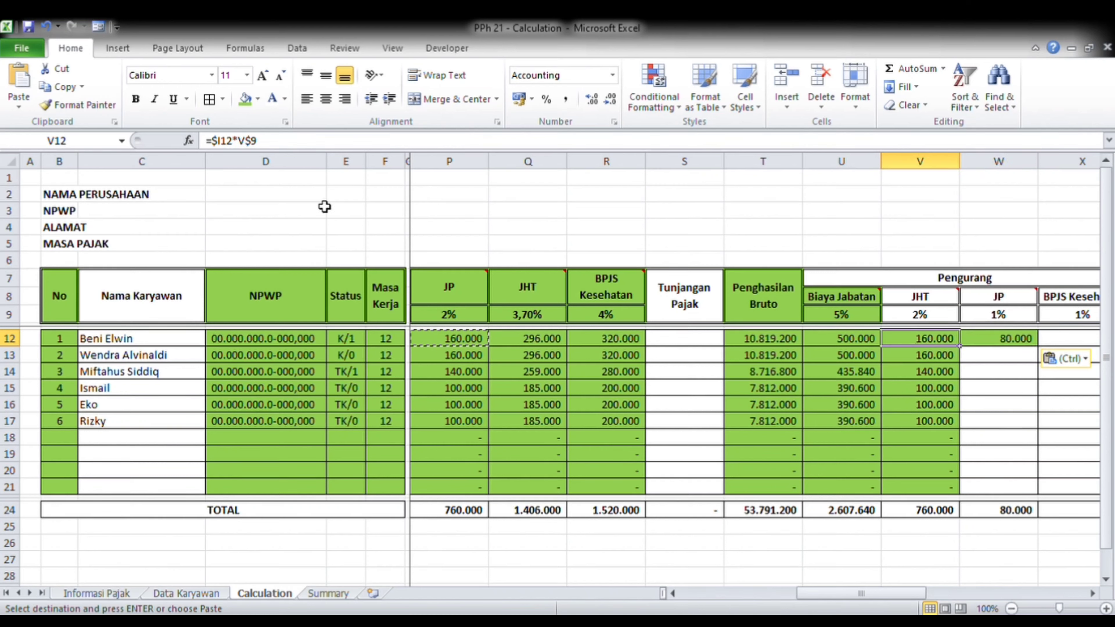
double_click(918, 341)
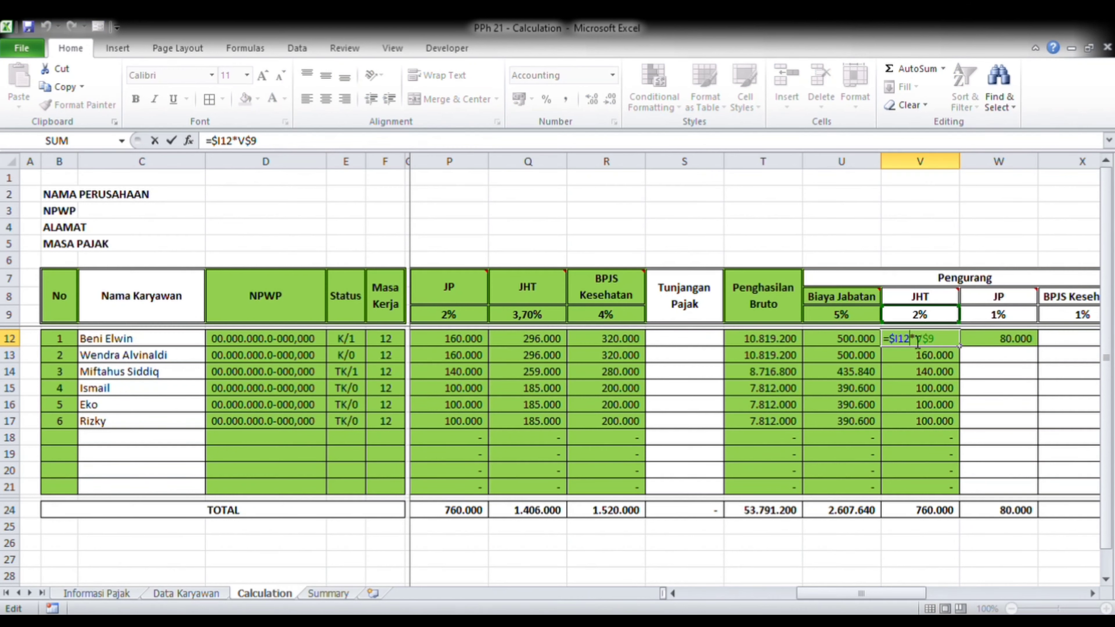
key(Return)
double_click(1010, 342)
key(Return)
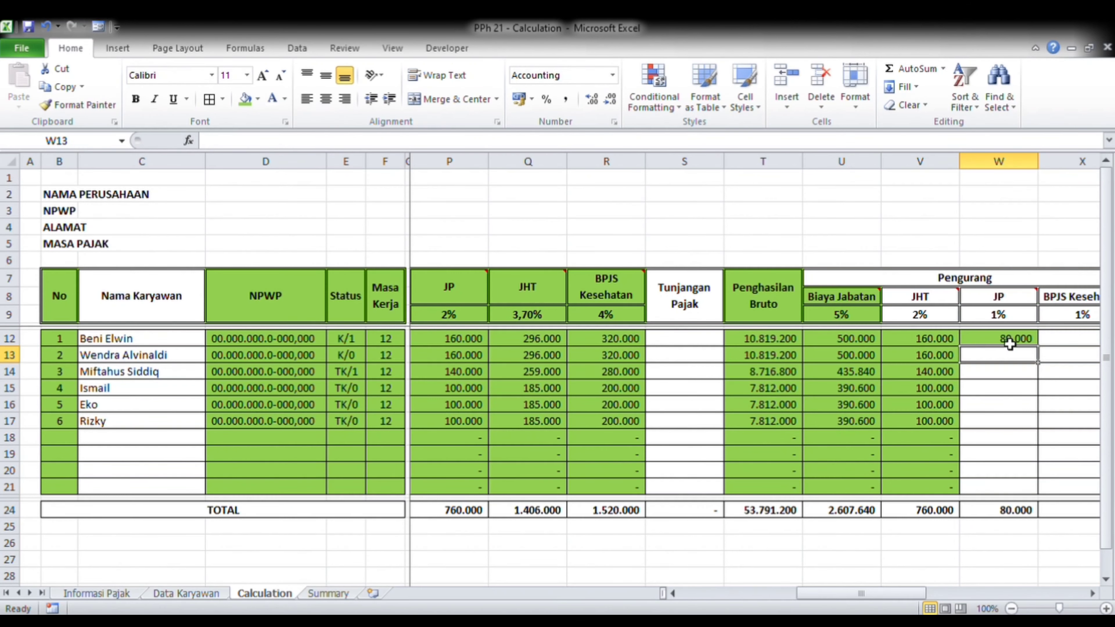
Step: Copy the JP deduction formula from W12 over W13:W21
click(1010, 344)
key(ctrl+c)
click(1003, 357)
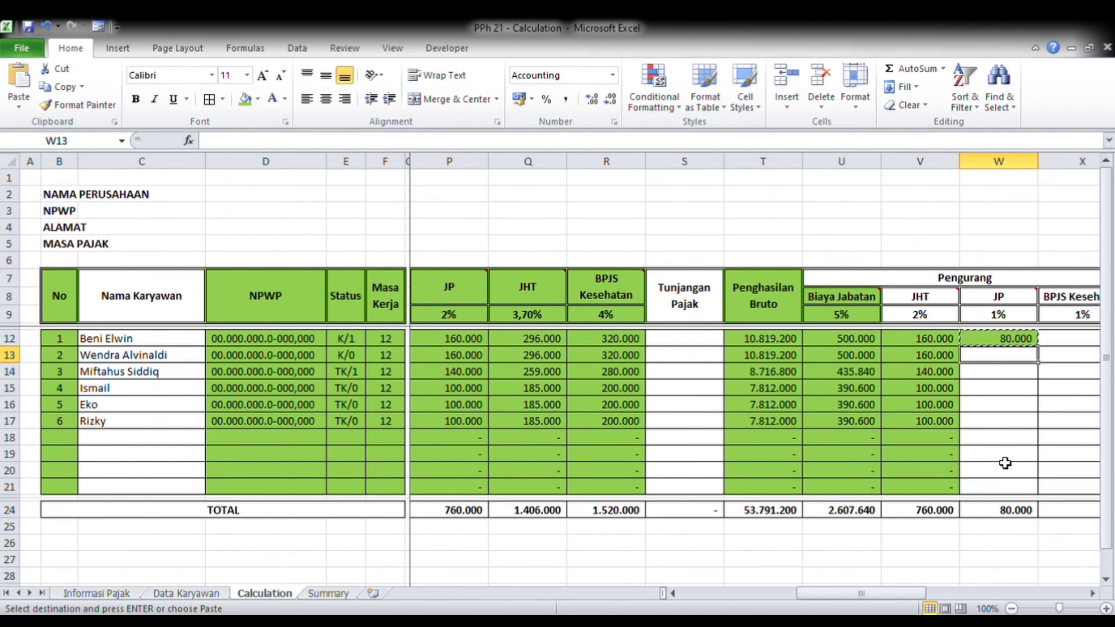
shift+click(1008, 491)
key(ctrl+v)
Step: Copy the employer BPJS Kesehatan formula from R12 to the BPJS Kesehatan deduction cell X12
click(1020, 341)
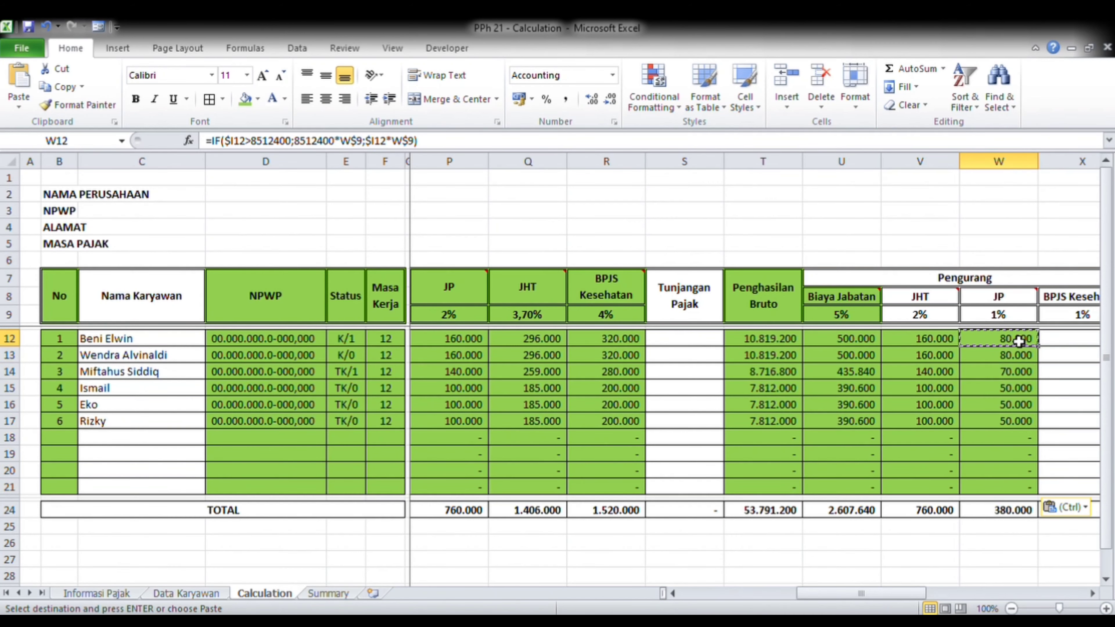
key(Right)
key(Right)
key(Right)
key(Left)
key(Left)
key(Left)
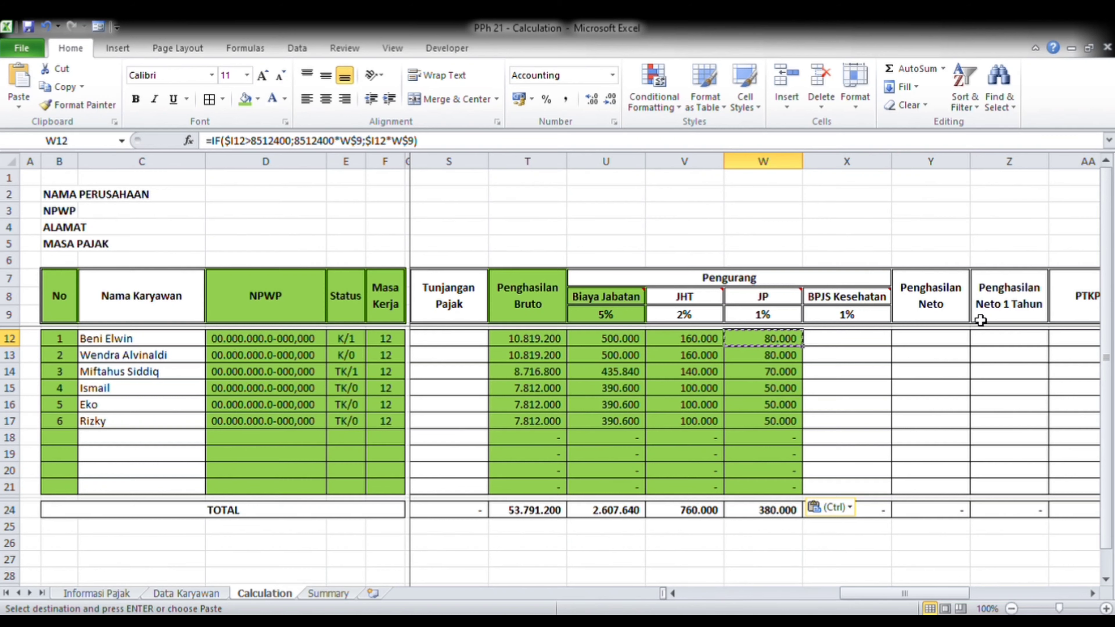
mouse_move(872, 303)
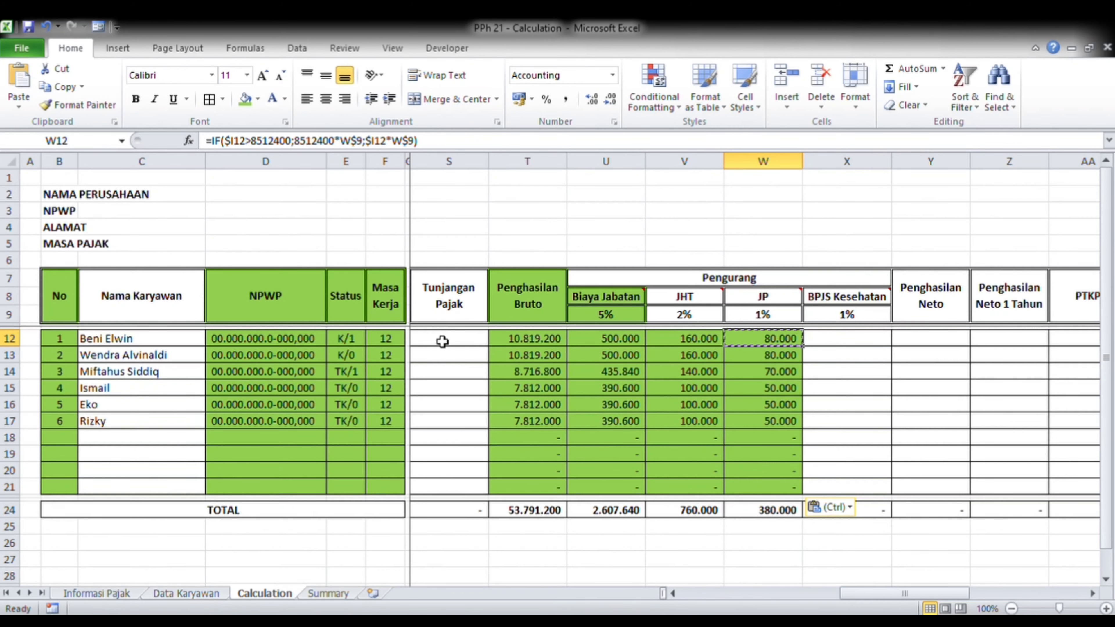
key(Left)
key(Left)
key(Left)
key(Left)
key(Left)
key(Left)
key(Left)
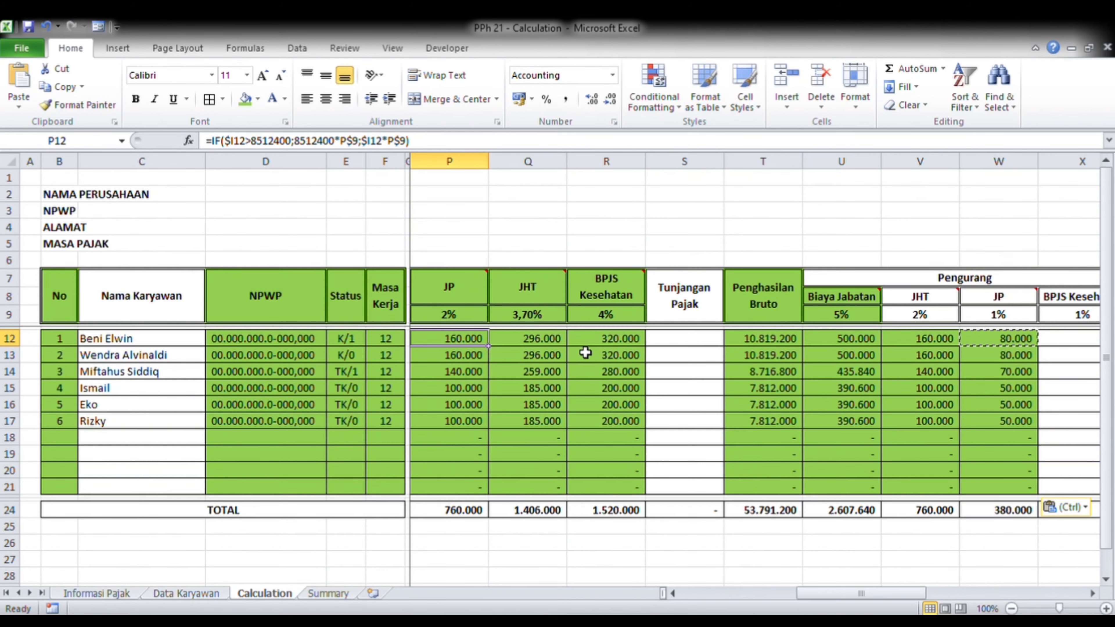
click(595, 344)
key(ctrl+c)
click(1083, 342)
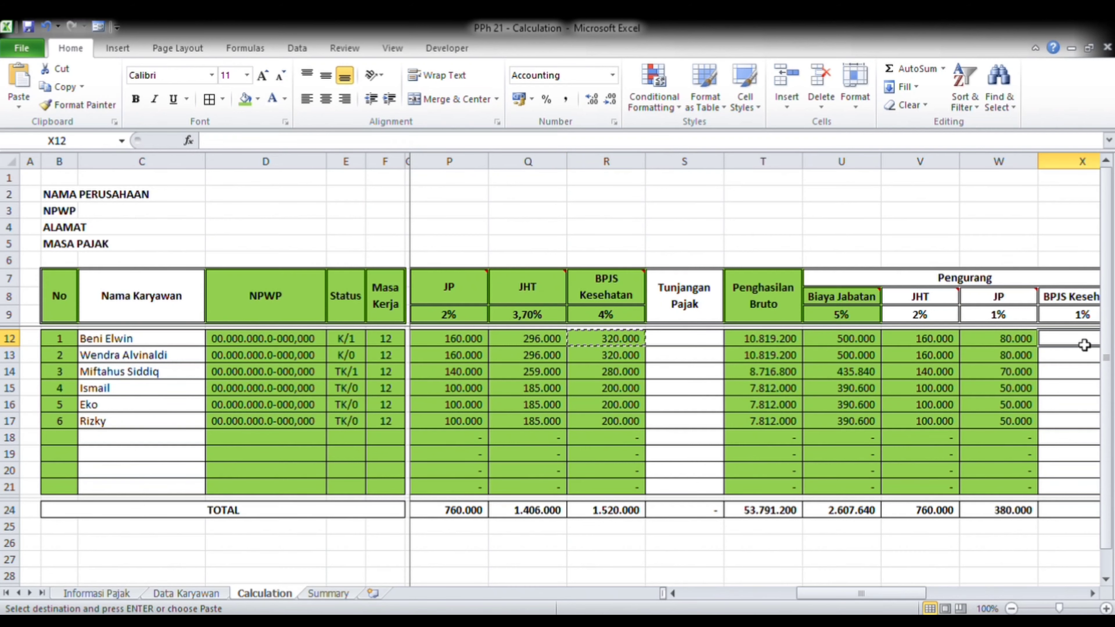
key(ctrl+v)
Step: Copy the BPJS Kesehatan deduction formula from X12 over X13:X21
scroll(1076, 342, right, 1)
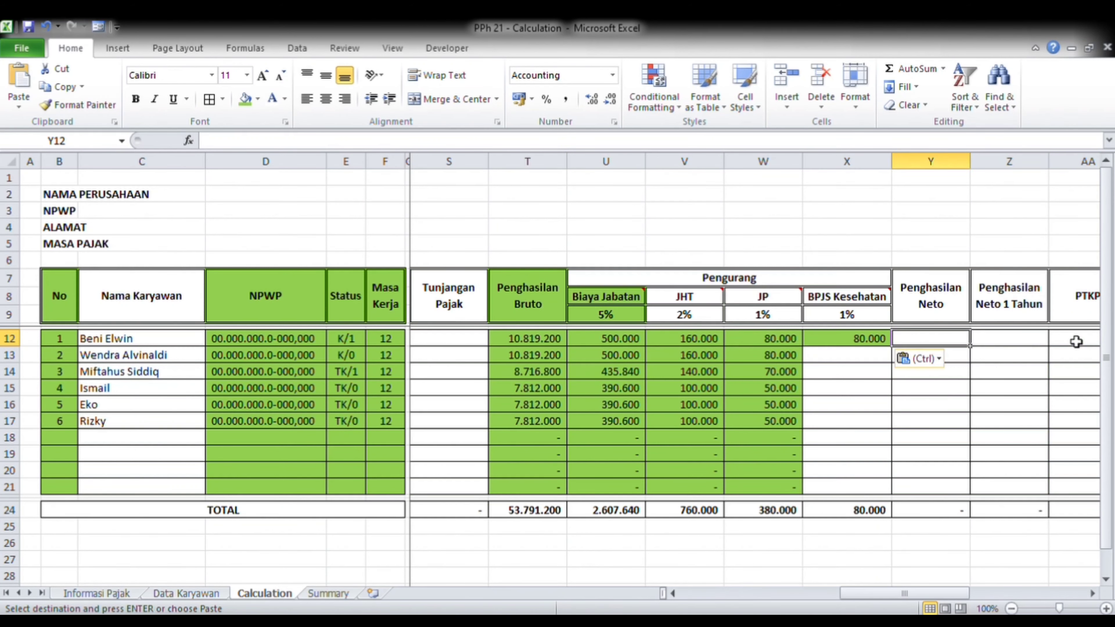
key(Left)
key(ctrl+c)
drag(841, 357, 847, 487)
key(ctrl+v)
Step: Fill the JHT, JP and BPJS Kesehatan header cells V8:X9 and the Pengurang heading in U7 with green
key(Up)
key(Up)
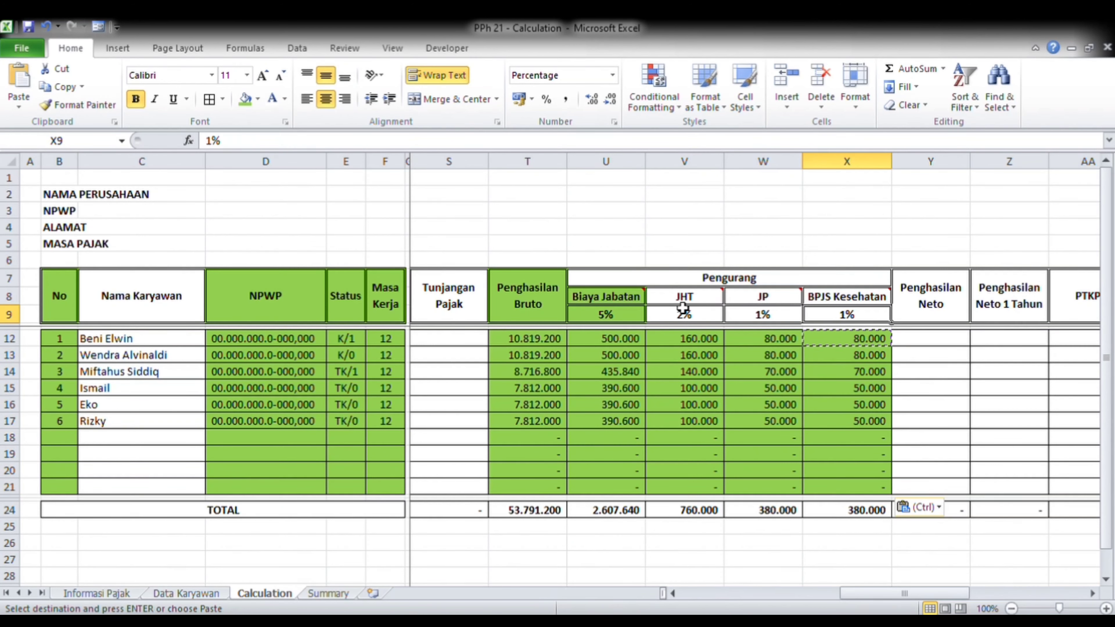
drag(683, 301, 838, 312)
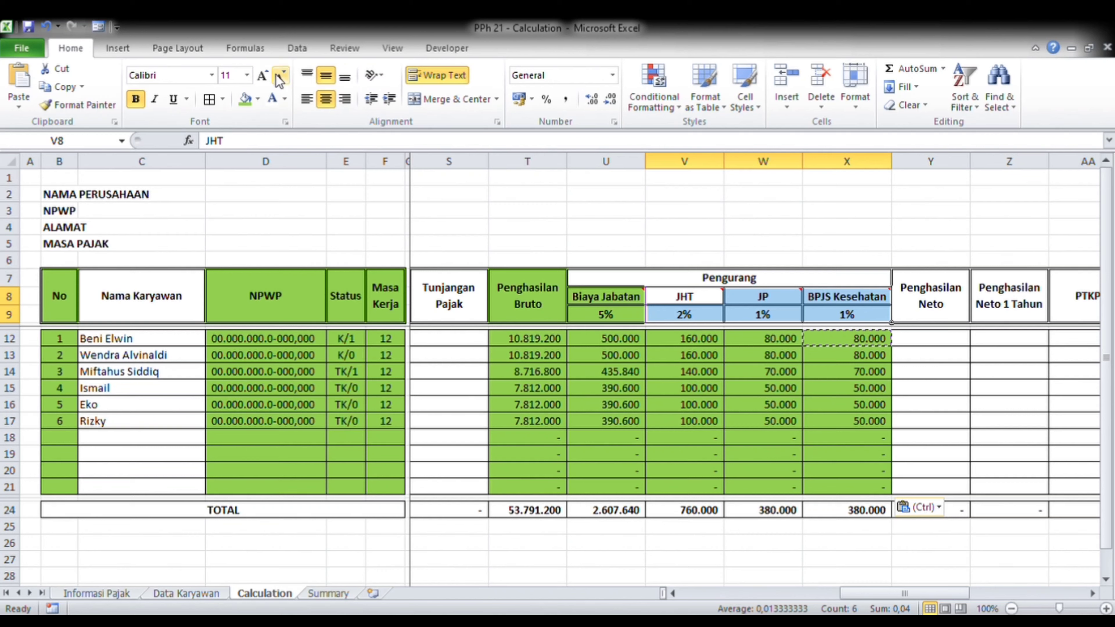
click(245, 99)
click(538, 443)
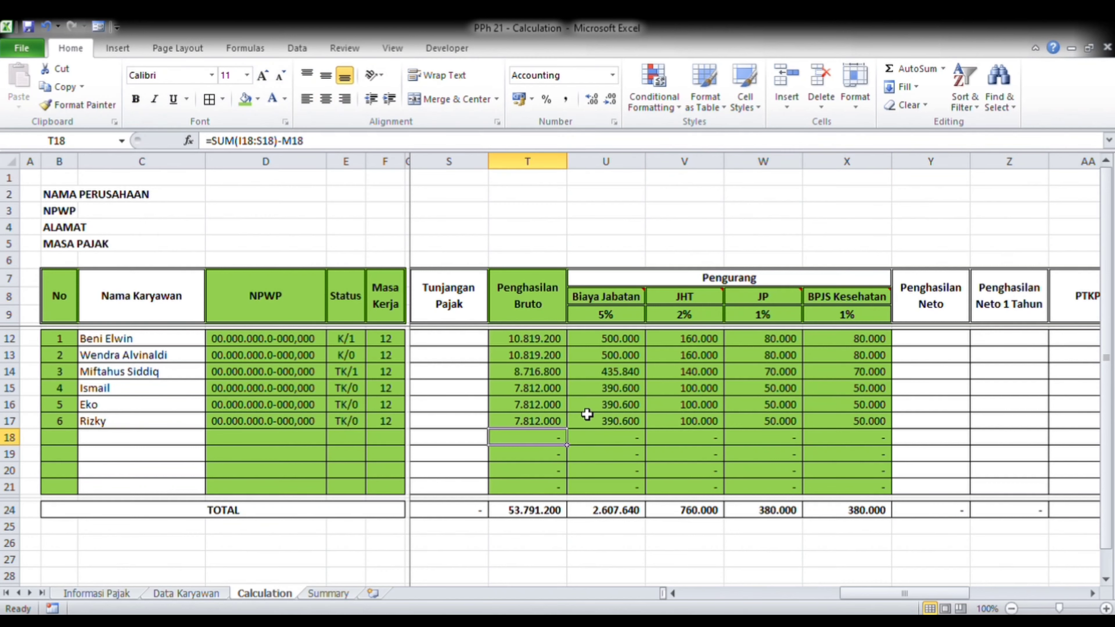
click(595, 280)
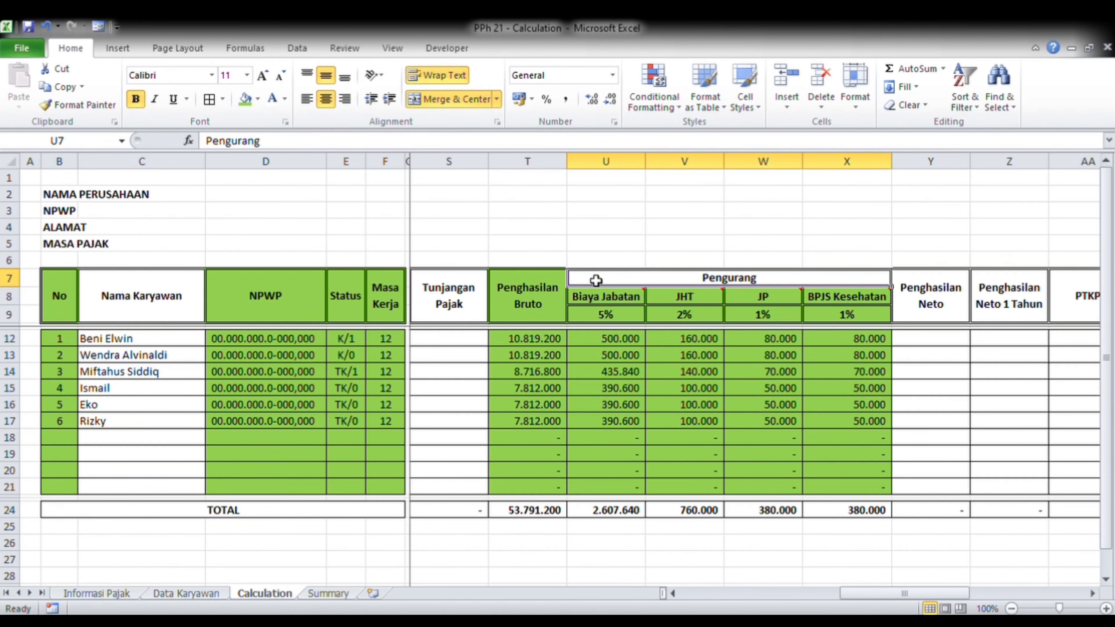
click(245, 98)
click(644, 358)
Step: Examine the employees' income columns from Gaji Pokok to Total Penerimaan and the JKK formula in N12
key(Left)
key(Left)
key(Left)
key(Left)
key(Left)
key(Left)
key(Left)
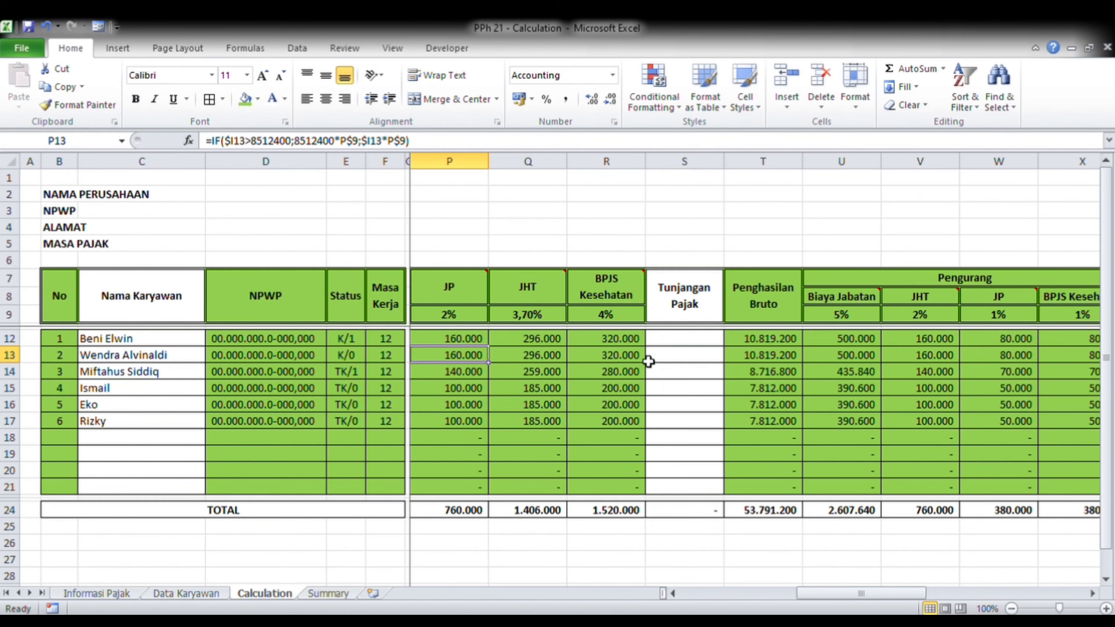
key(Left)
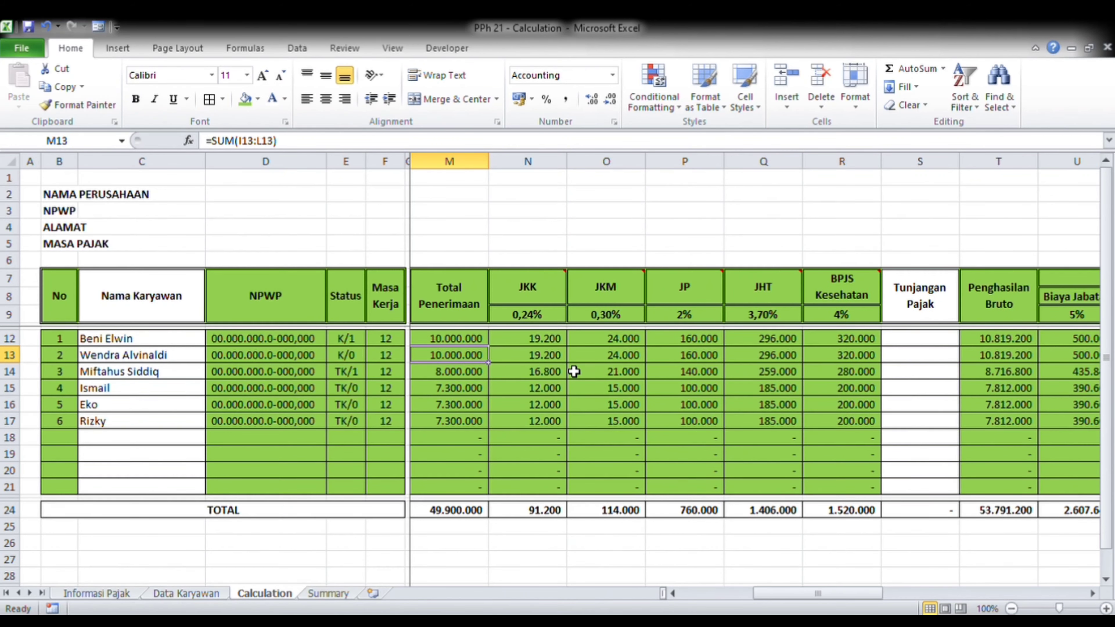
mouse_move(543, 305)
click(316, 346)
key(Right)
key(Right)
key(Right)
key(Right)
key(Right)
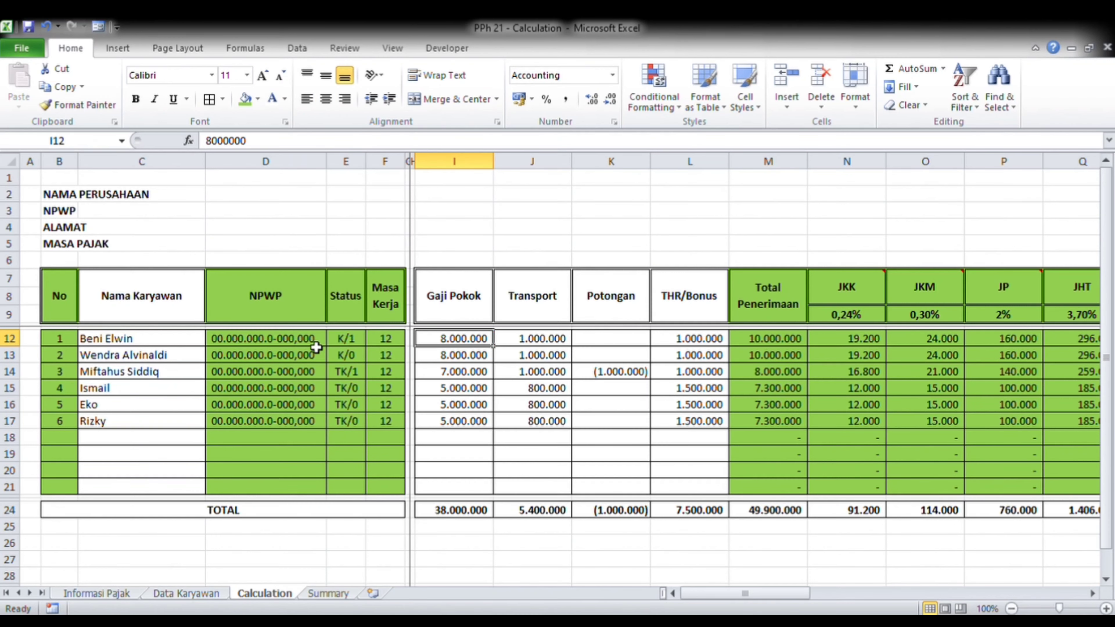
key(Right)
key(Right)
key(Right)
key(Right)
key(Right)
key(Left)
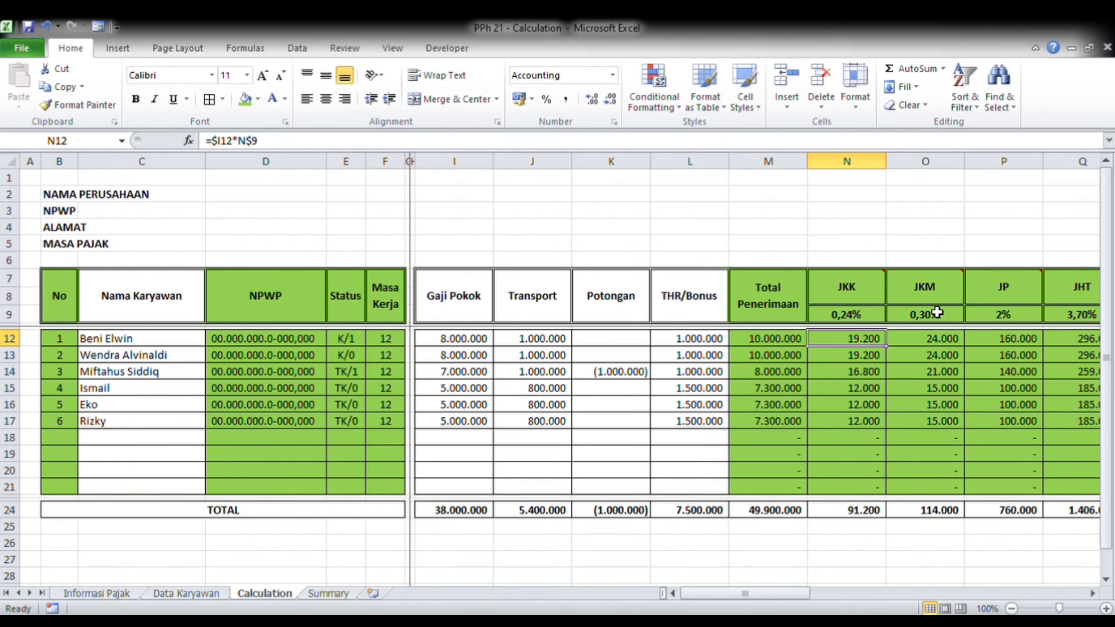
Step: Check the JKM and JP contribution rates in O9 and P9 and the note on the JP header
click(931, 321)
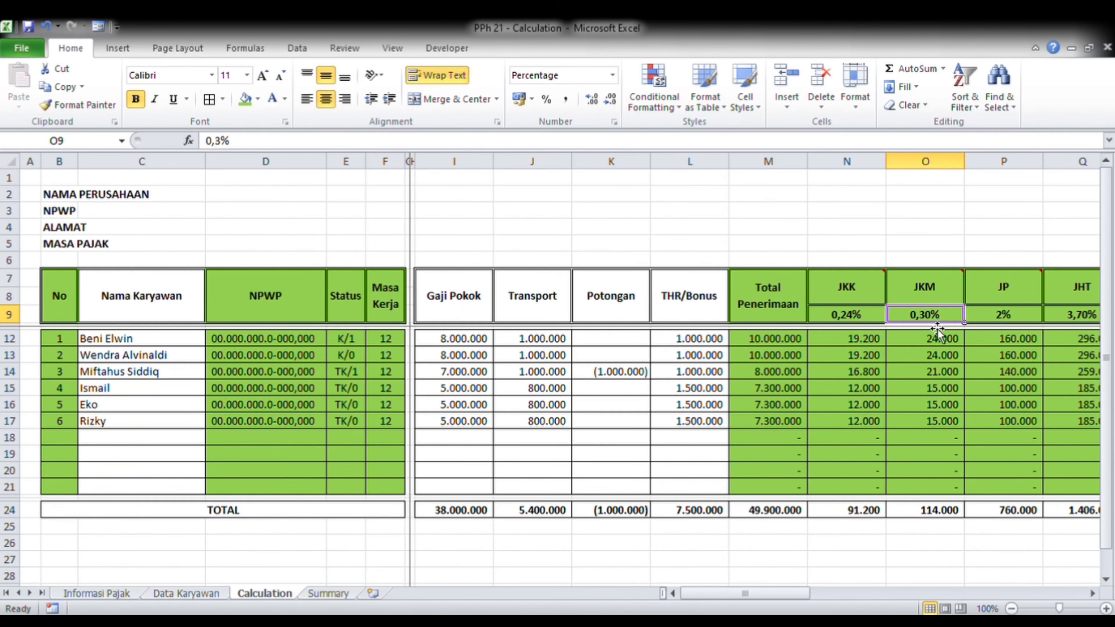
key(Right)
key(Right)
key(Right)
key(Left)
key(Left)
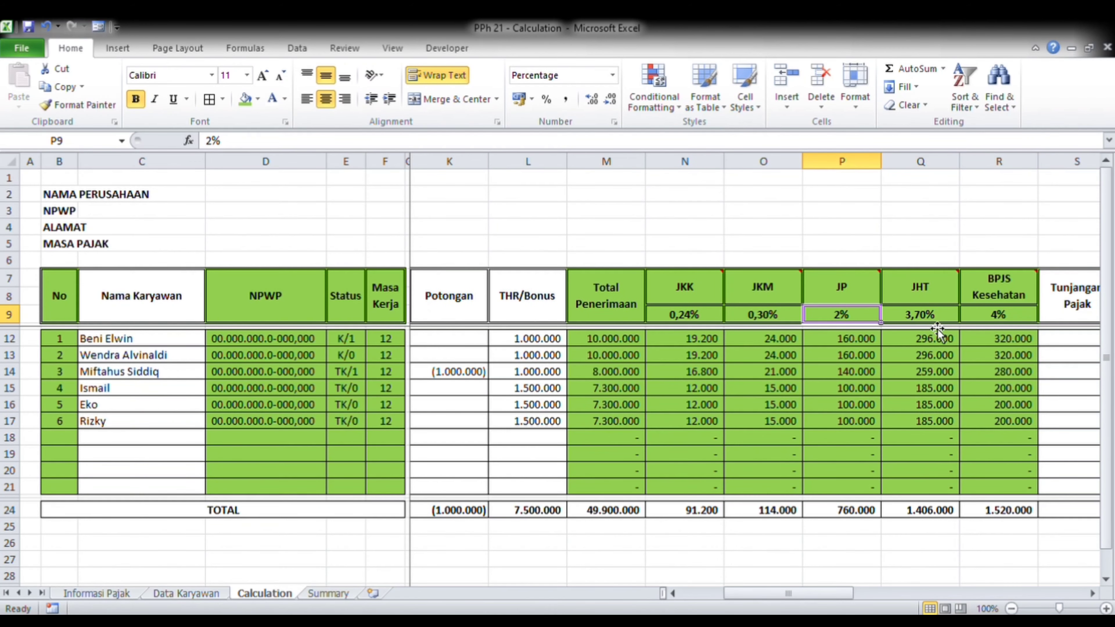
mouse_move(861, 301)
Step: Set the first employee's Gaji Pokok in I12 to 10000000
click(245, 355)
key(Right)
key(Right)
key(Right)
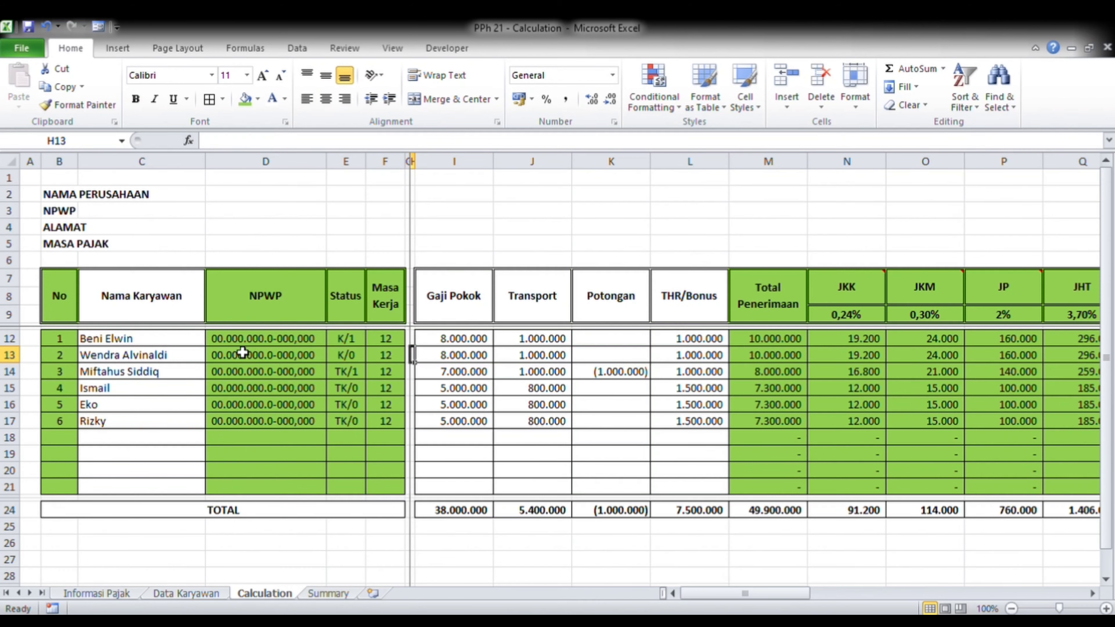
key(Up)
key(Right)
text(10000000)
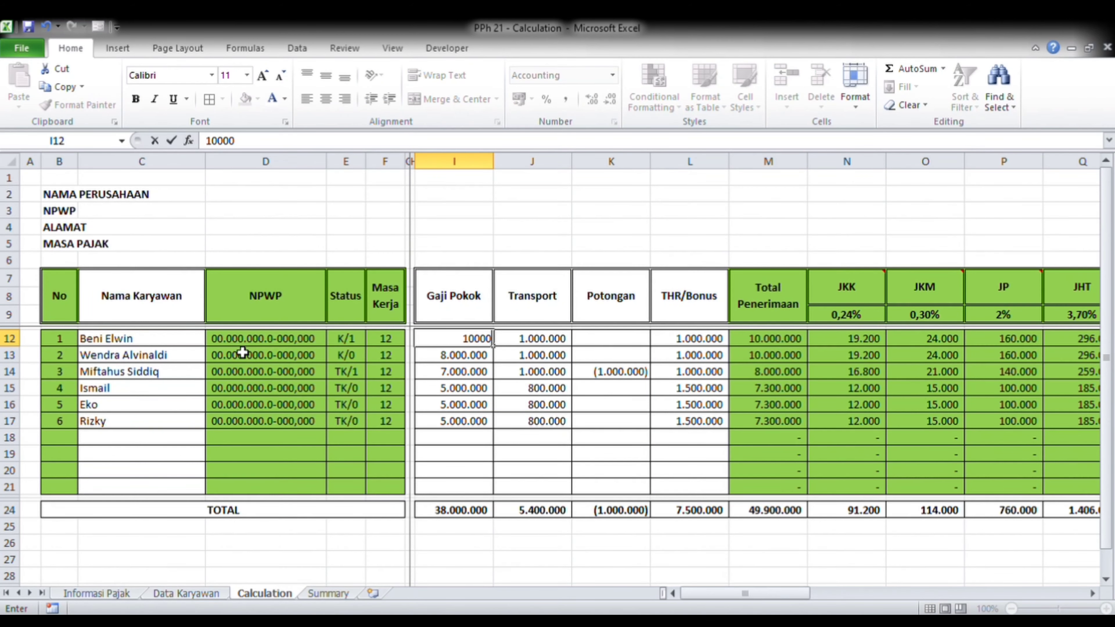
key(Right)
Step: Examine the first employee's recalculated BPJS contributions in row 12 and the JP formula in P12
key(Right)
key(Right)
key(Right)
key(Right)
key(Right)
key(Right)
key(Right)
key(Right)
key(Right)
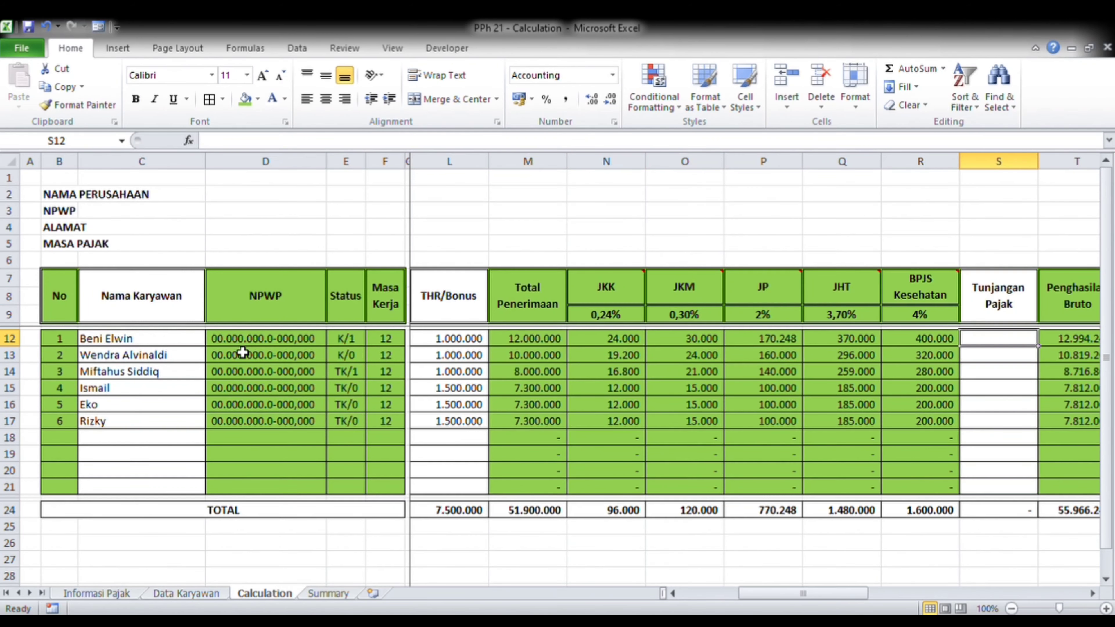
key(Left)
key(Left)
key(Left)
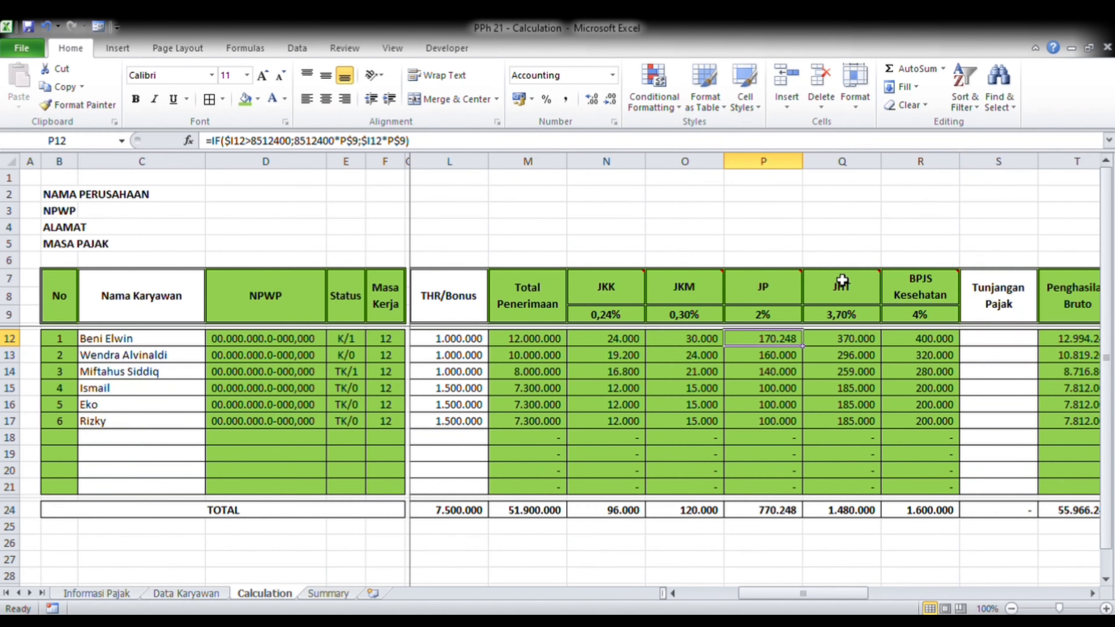
Step: Calculate the maximum JP contribution in P5 with the formula =8512400*P9
mouse_move(778, 295)
click(786, 245)
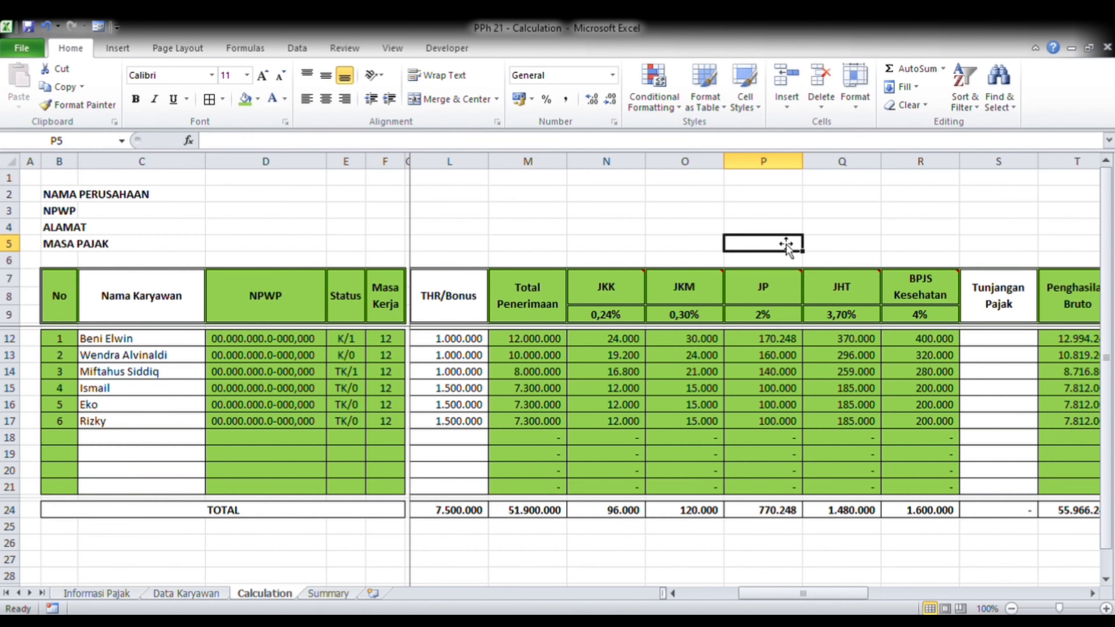
text(=8512)
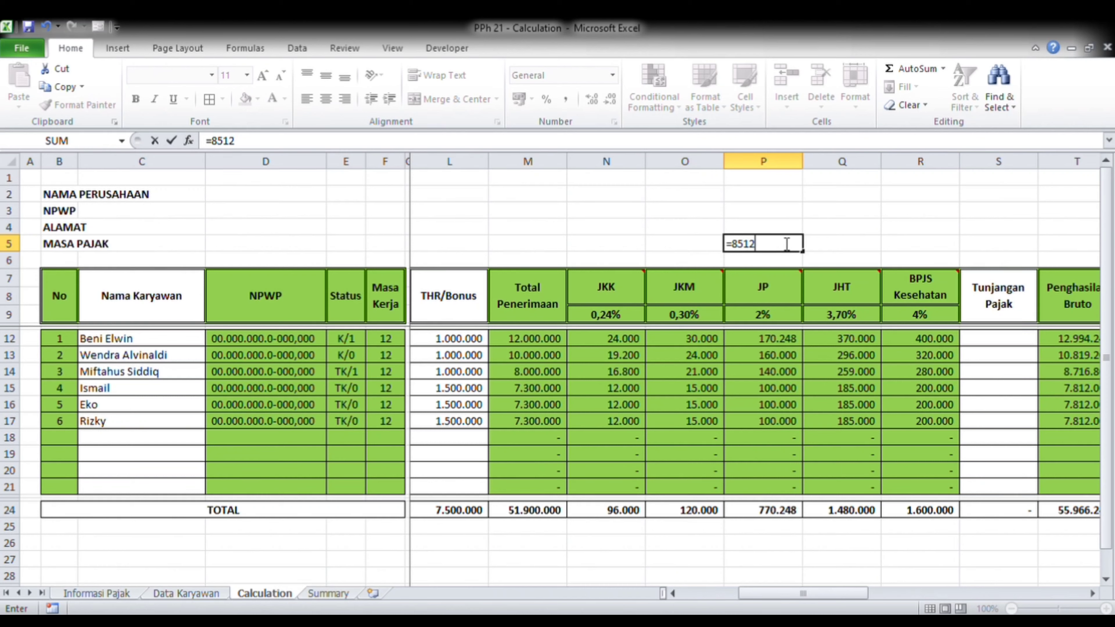
text(400*)
click(771, 315)
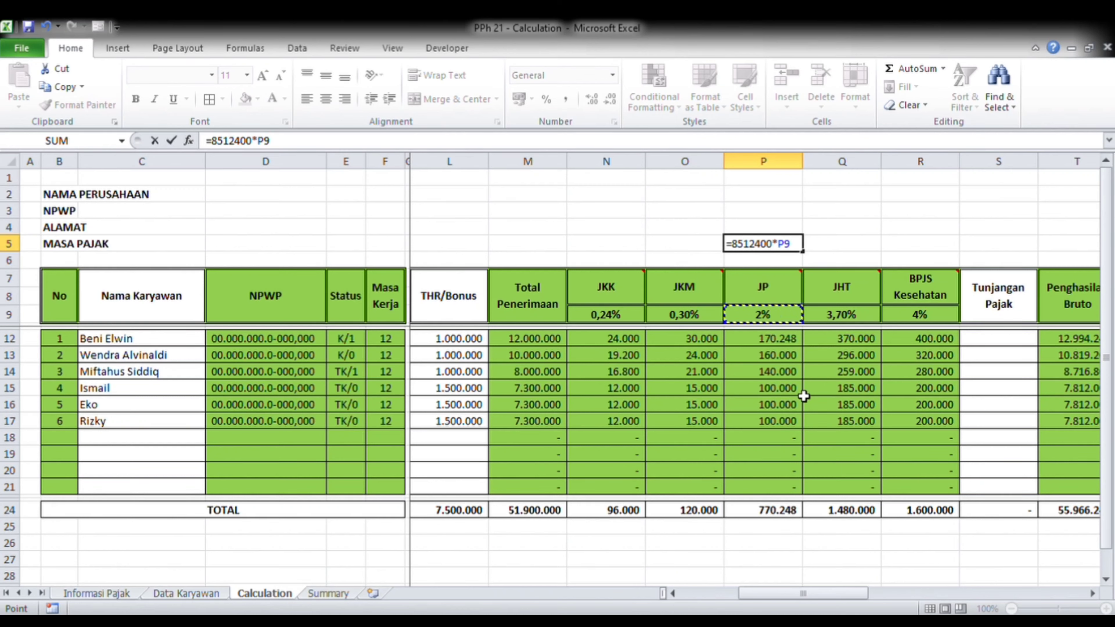
key(Return)
key(Up)
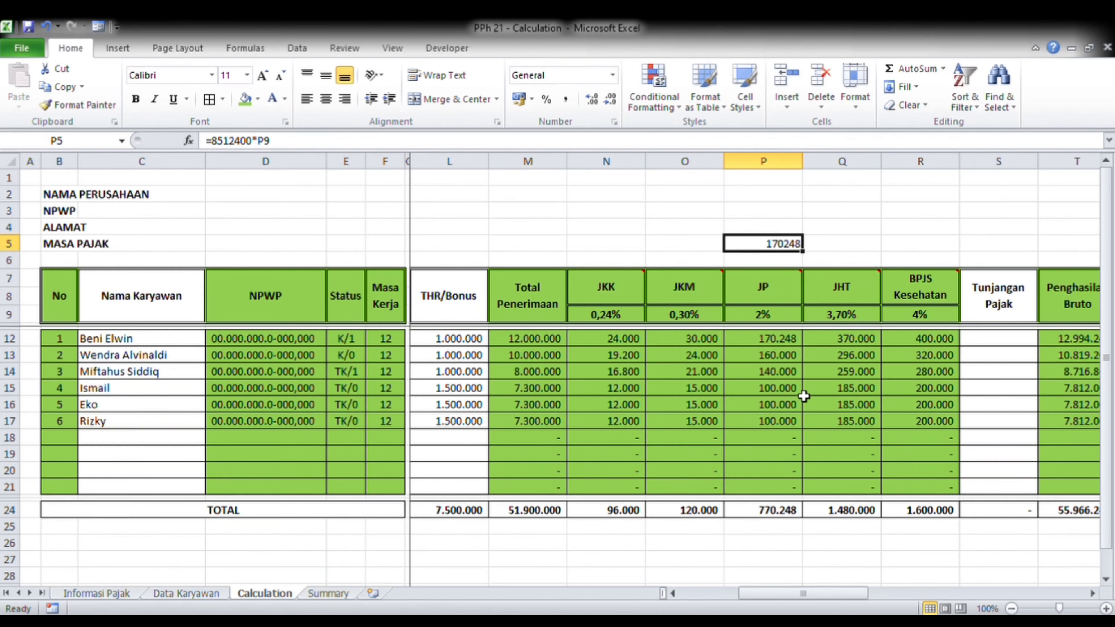
Step: Format P5 with thousands separators to compare it with the JP contribution in P12, and delete the test calculation from P5
click(567, 99)
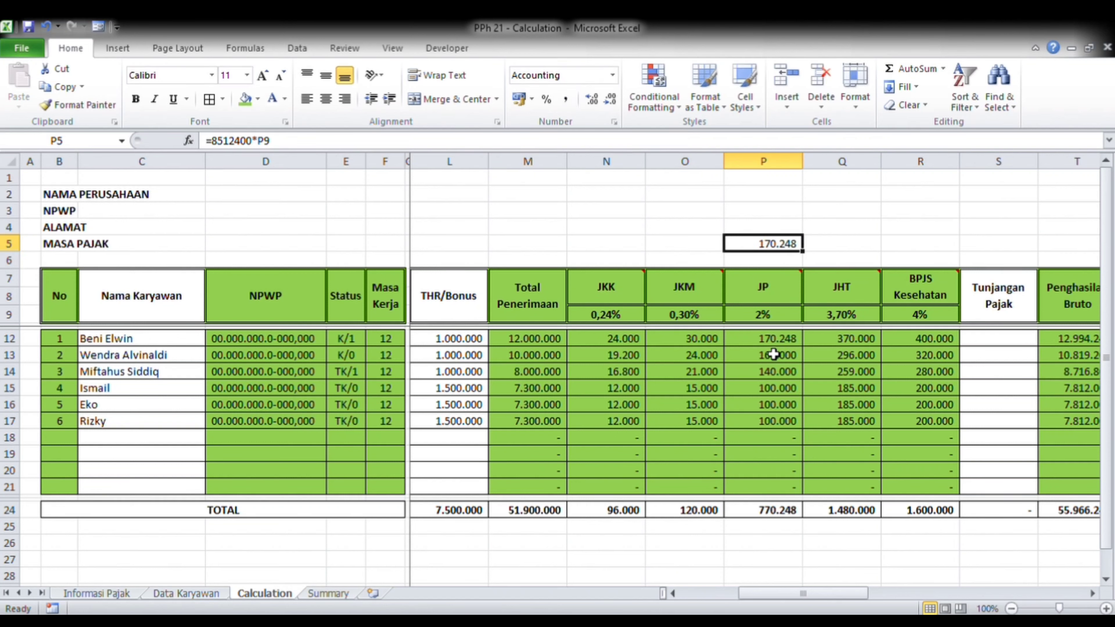
click(775, 343)
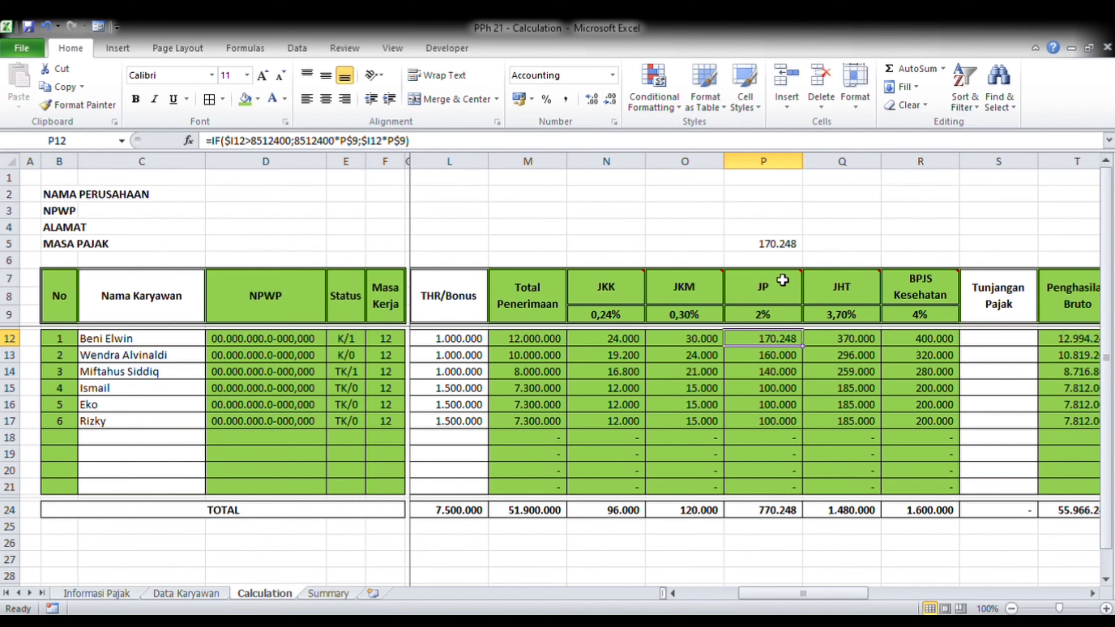
click(777, 246)
key(Delete)
key(Return)
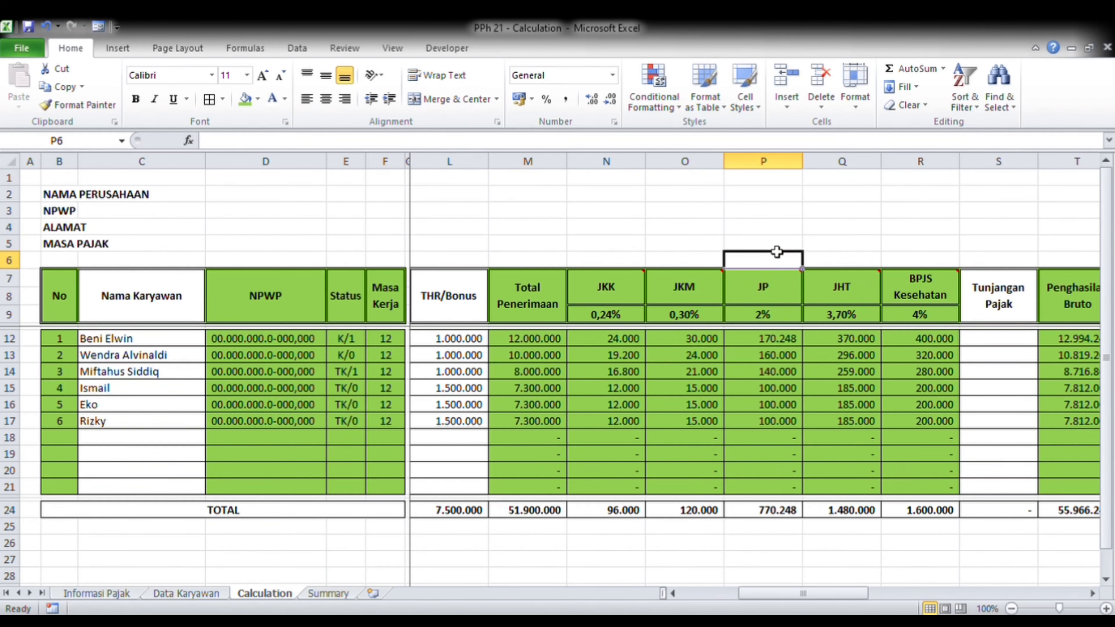
Step: Examine the Pengurang columns U to X, covering the Biaya Jabatan, JHT, JP and BPJS Kesehatan rates and first-row amounts
key(Down)
key(Down)
key(Right)
key(Right)
key(Right)
key(Right)
key(Right)
key(Right)
key(Right)
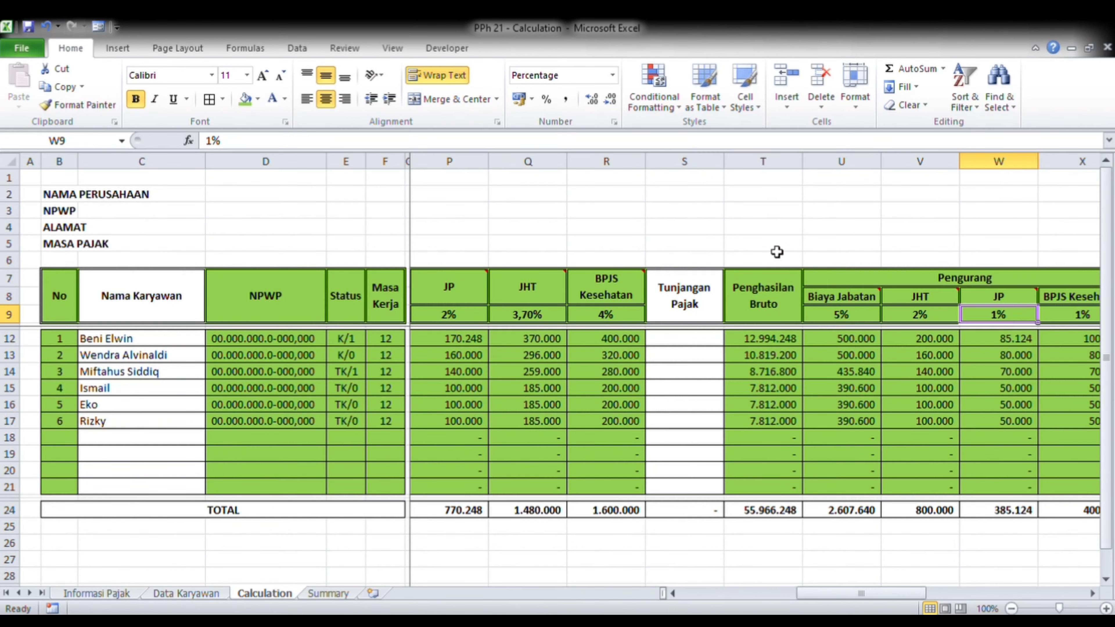
key(Right)
key(Right)
key(Left)
key(Left)
key(Left)
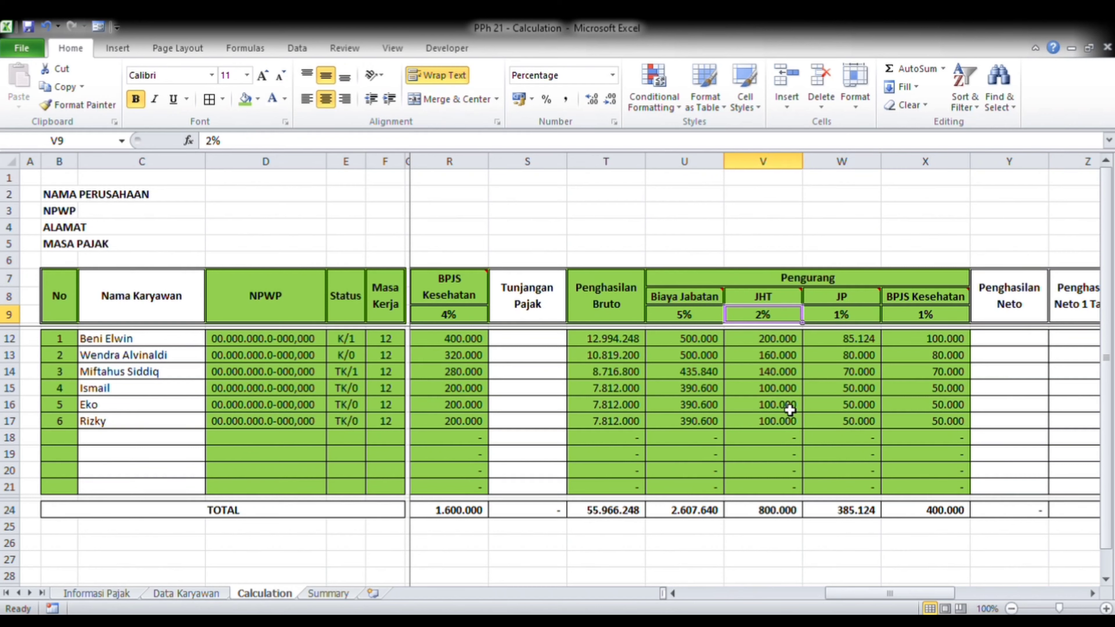
click(679, 342)
click(786, 318)
click(794, 304)
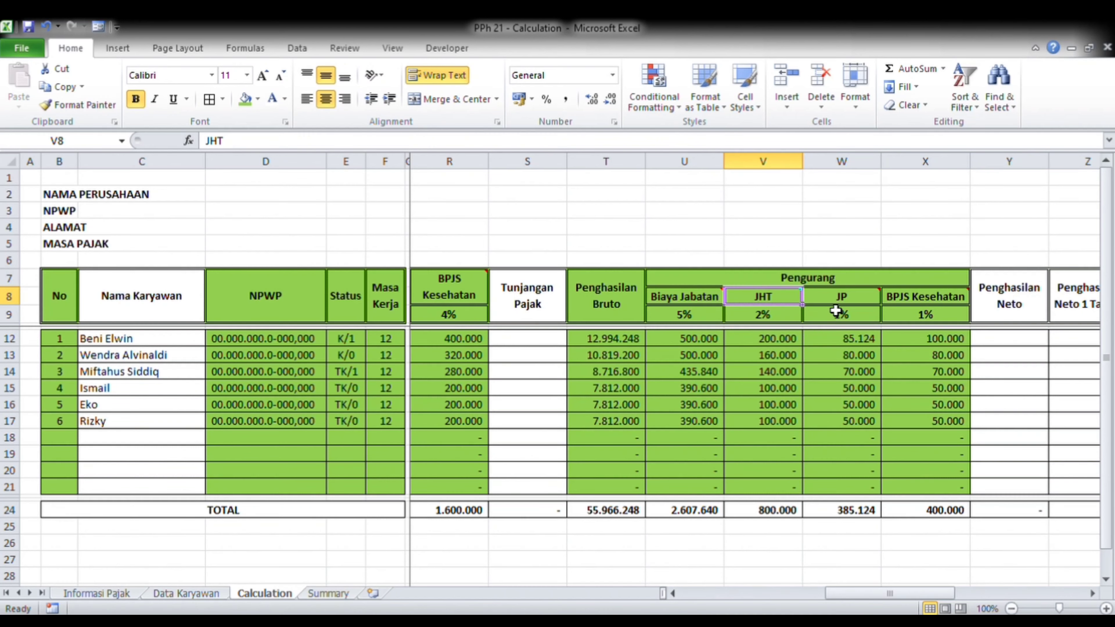
mouse_move(838, 306)
click(913, 298)
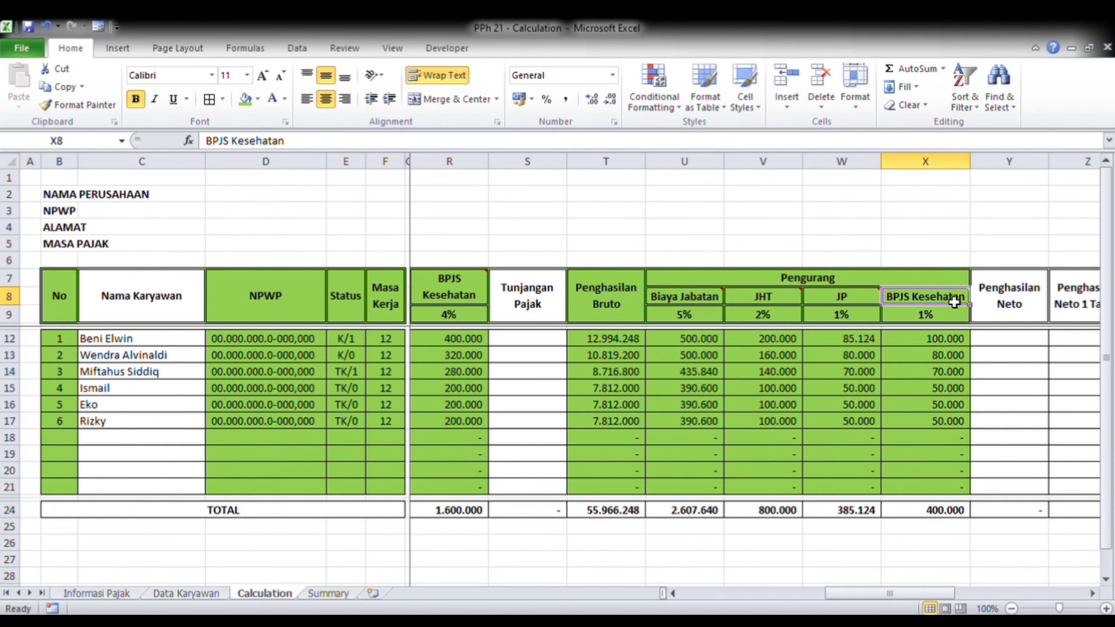
click(931, 342)
Step: Calculate the first employee's Penghasilan Neto in Y12 with the formula =SUM(T12)-SUM(U12:X12)
click(1004, 339)
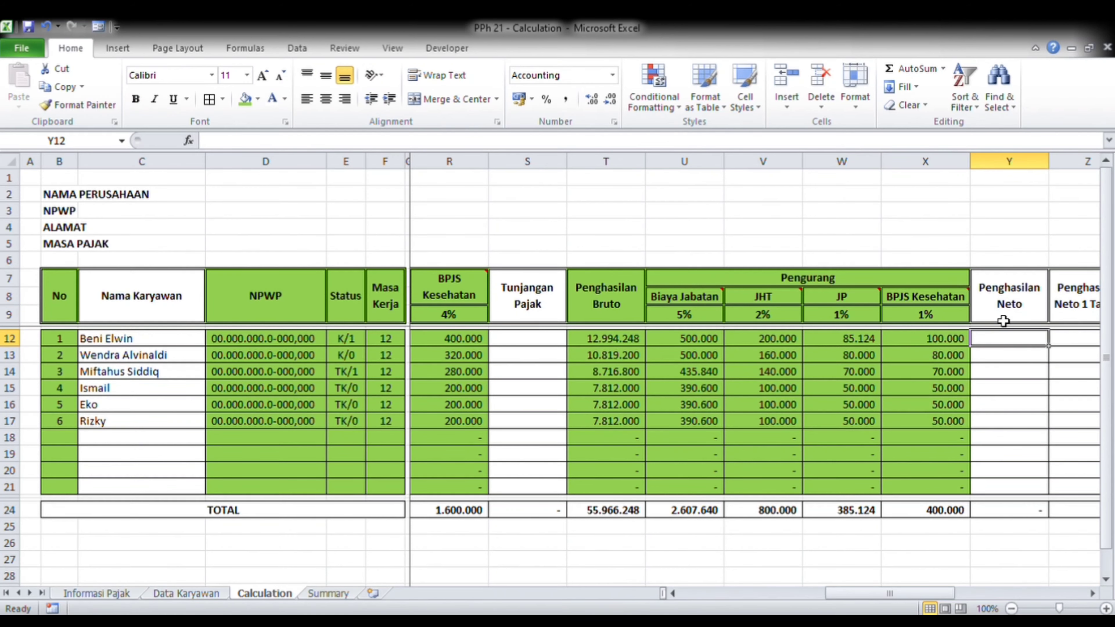
scroll(966, 345, right, 1)
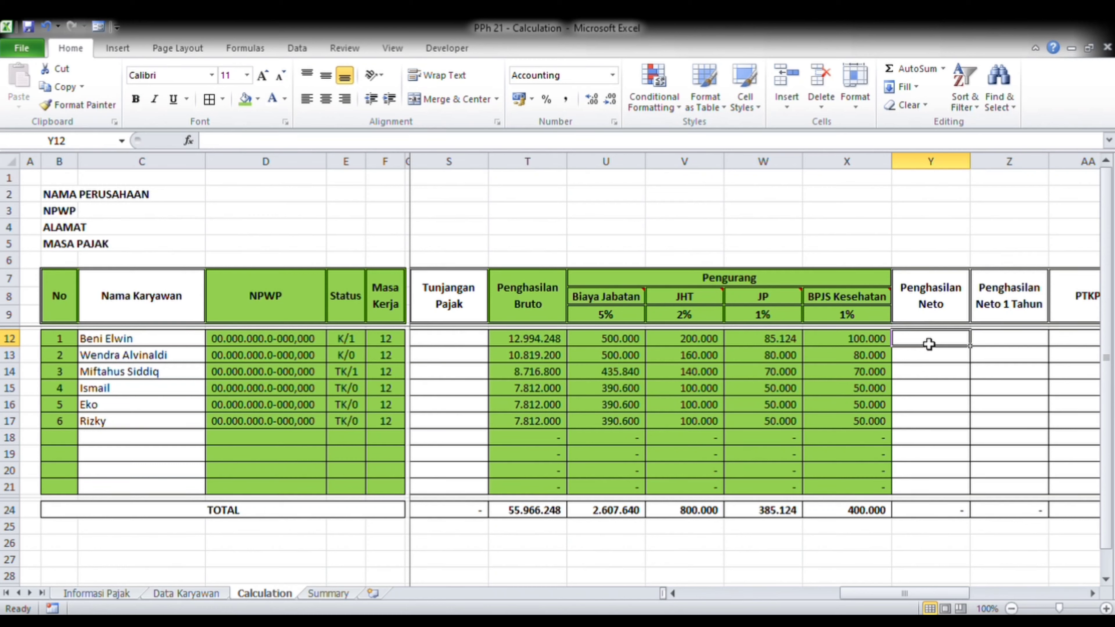
text(=sum()
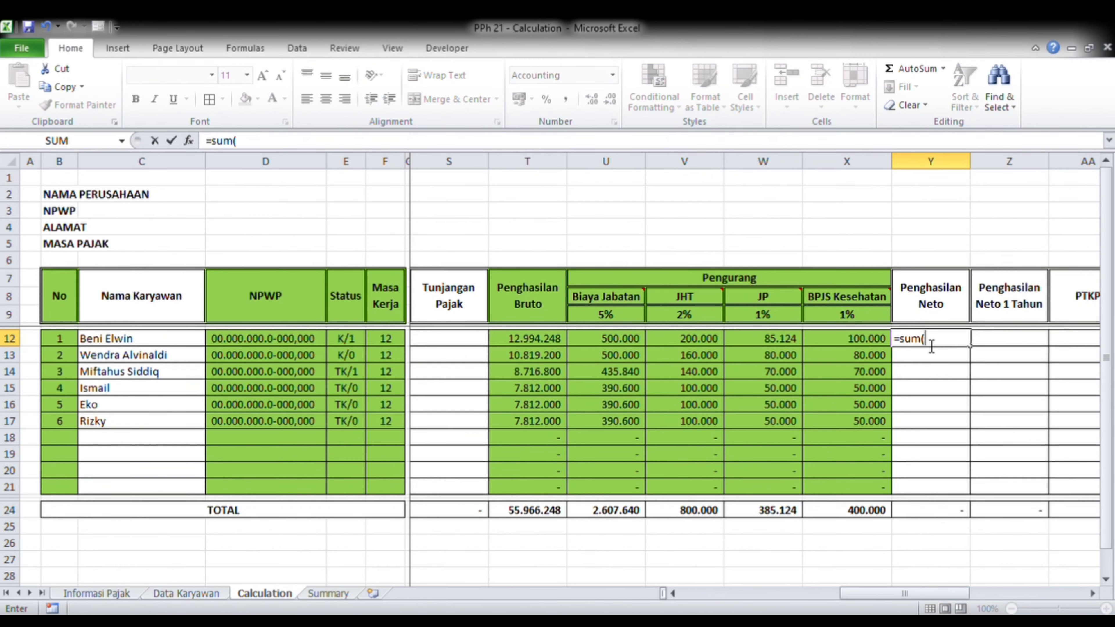
key(Left)
key(Left)
key(Left)
key(Left)
key(Left)
text()-sum()
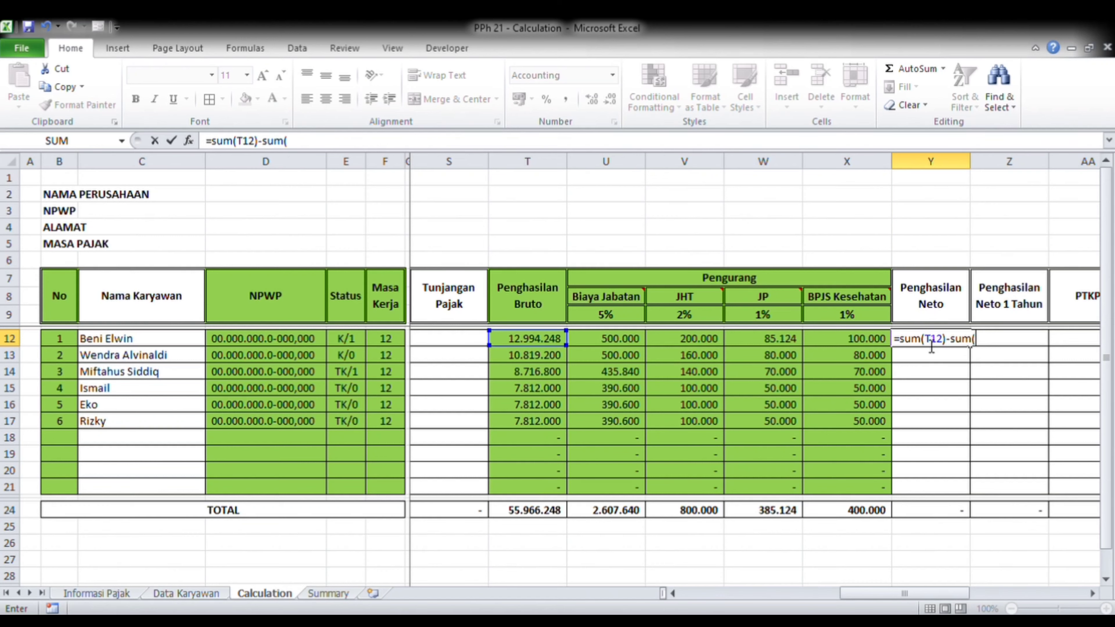
key(Left)
key(Left)
key(Left)
key(Left)
key(shift+Right)
key(shift+Right)
key(shift+Right)
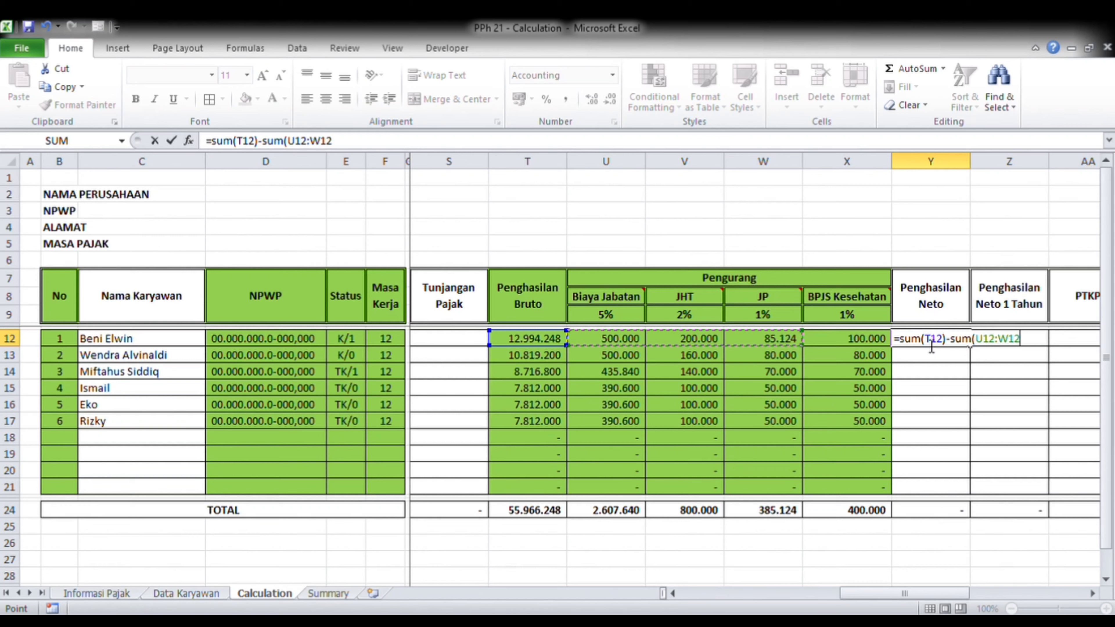
text())
key(Return)
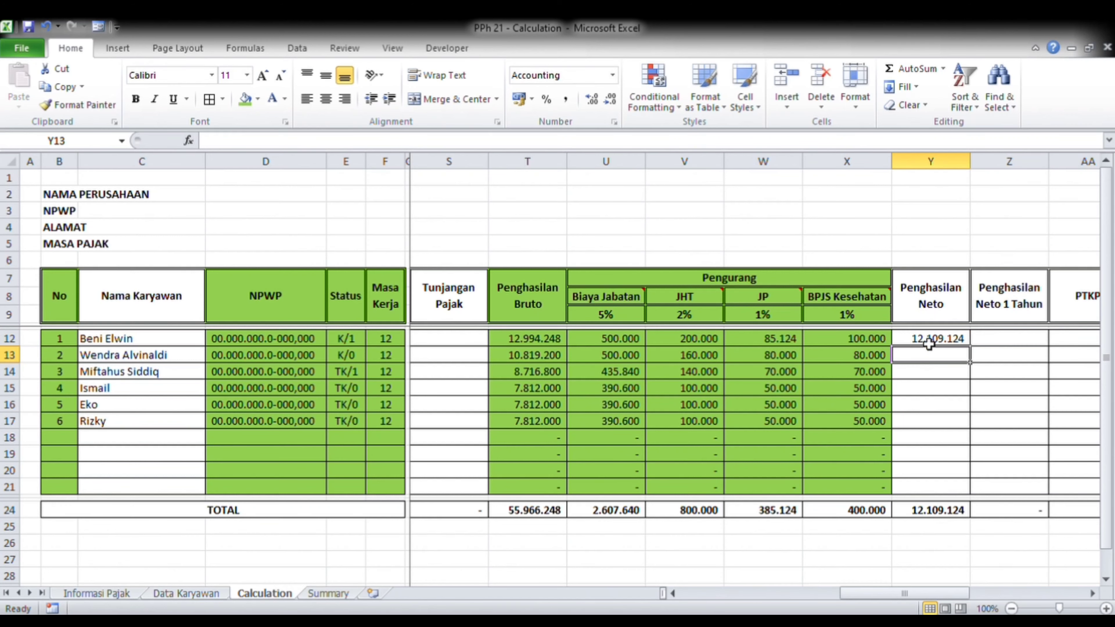
click(929, 344)
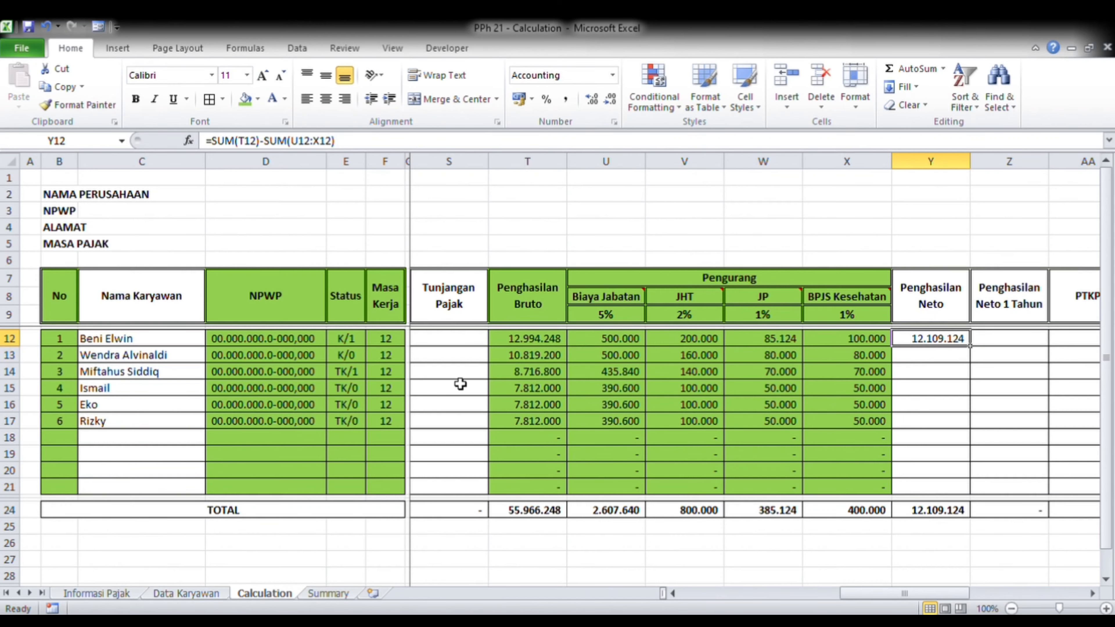
Step: Set the first employee's Gaji Pokok in I12 to 8000000
click(291, 342)
key(Right)
key(Right)
key(Right)
key(Right)
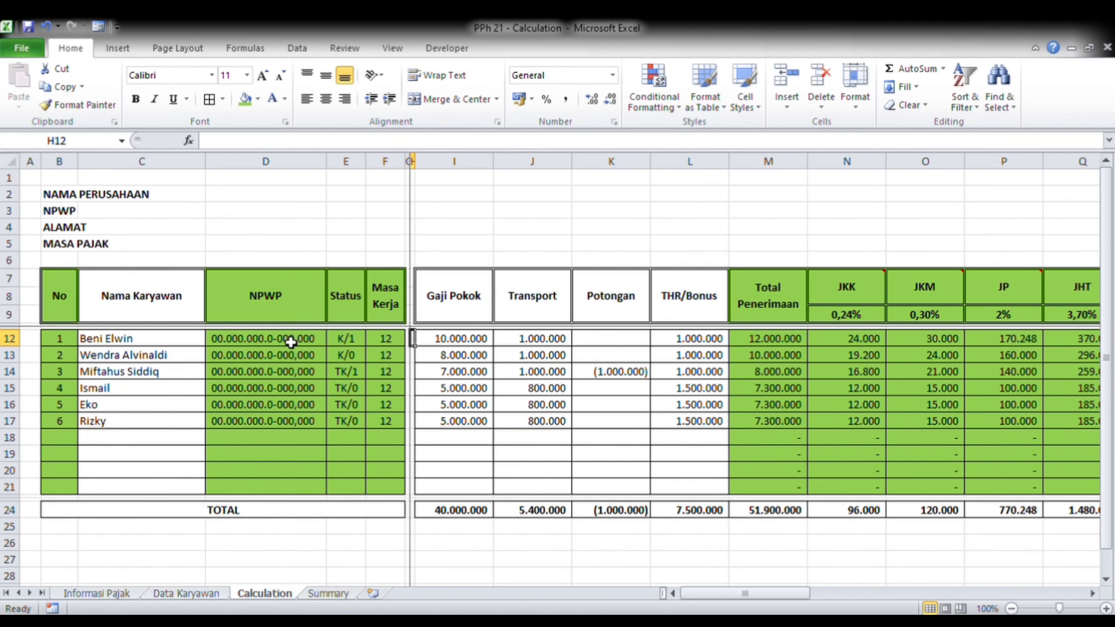
text(8000000)
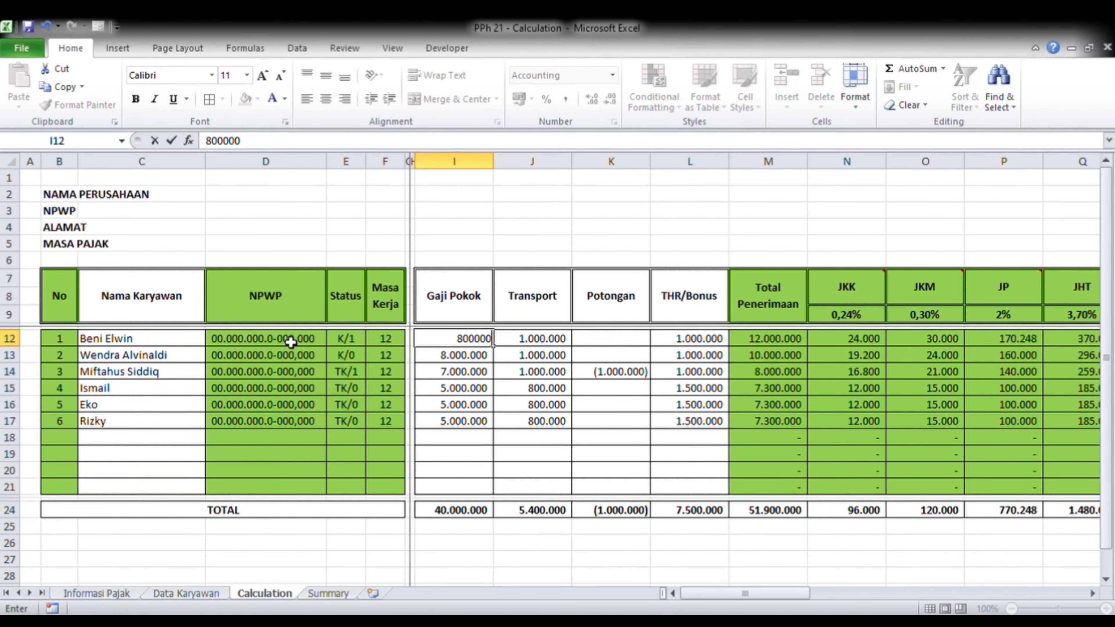
key(Right)
Step: Copy the Penghasilan Neto formula from Y12 to the remaining employee rows, Y13:Y21
key(Right)
key(Right)
key(Right)
key(Right)
key(Right)
key(Right)
key(Right)
key(Right)
key(Right)
key(Right)
key(Right)
key(Right)
key(Right)
key(Right)
key(Right)
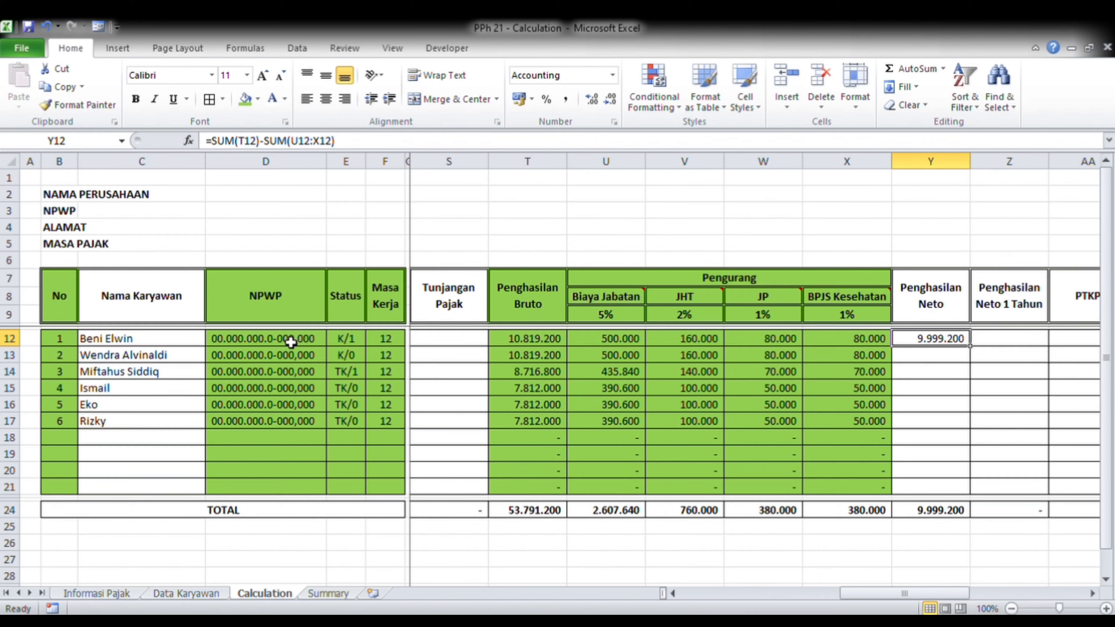
key(ctrl+c)
key(Down)
key(shift+Down)
key(shift+Down)
key(shift+Down)
key(shift+Down)
key(shift+Down)
key(shift+Down)
key(shift+Down)
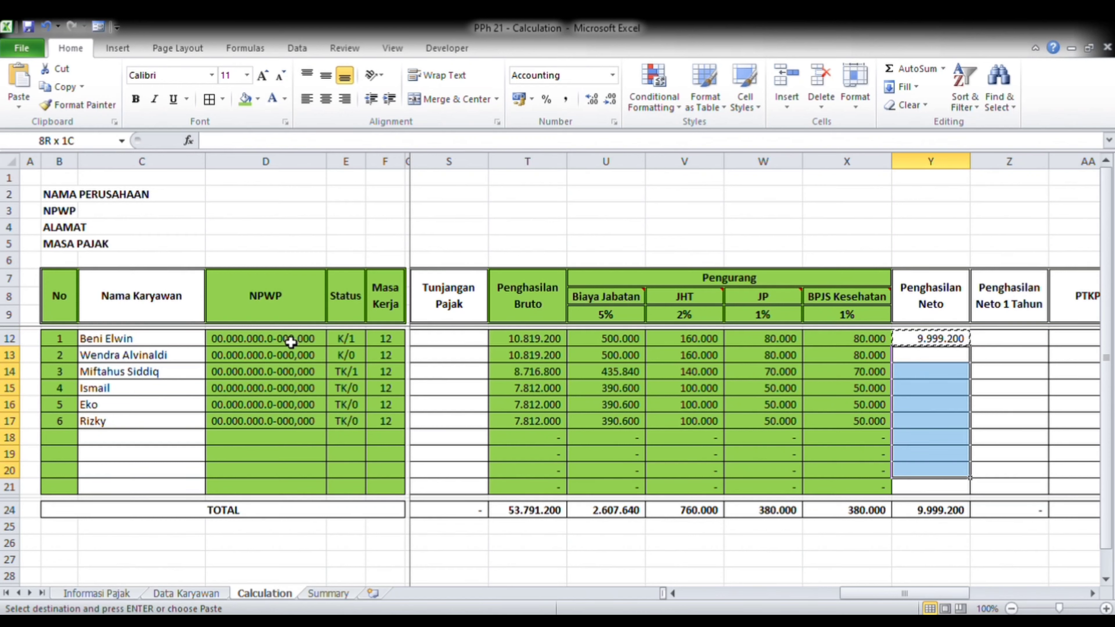
key(shift+Down)
key(ctrl+v)
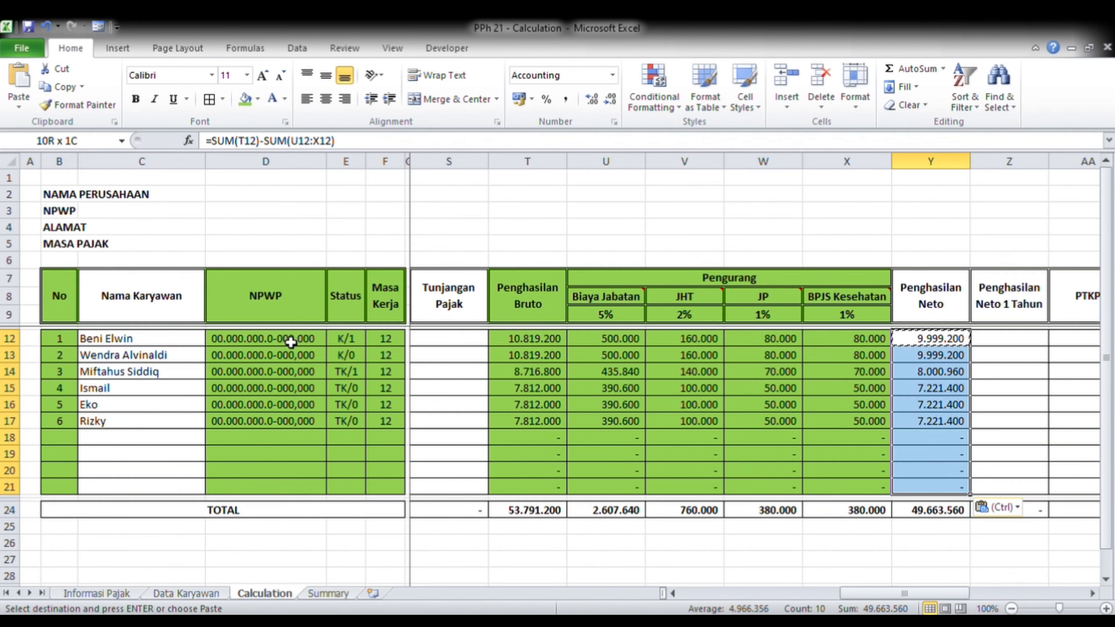
Step: Fill the Penghasilan Neto header and cells Y12:Y21 with the same green as the completed columns
click(966, 311)
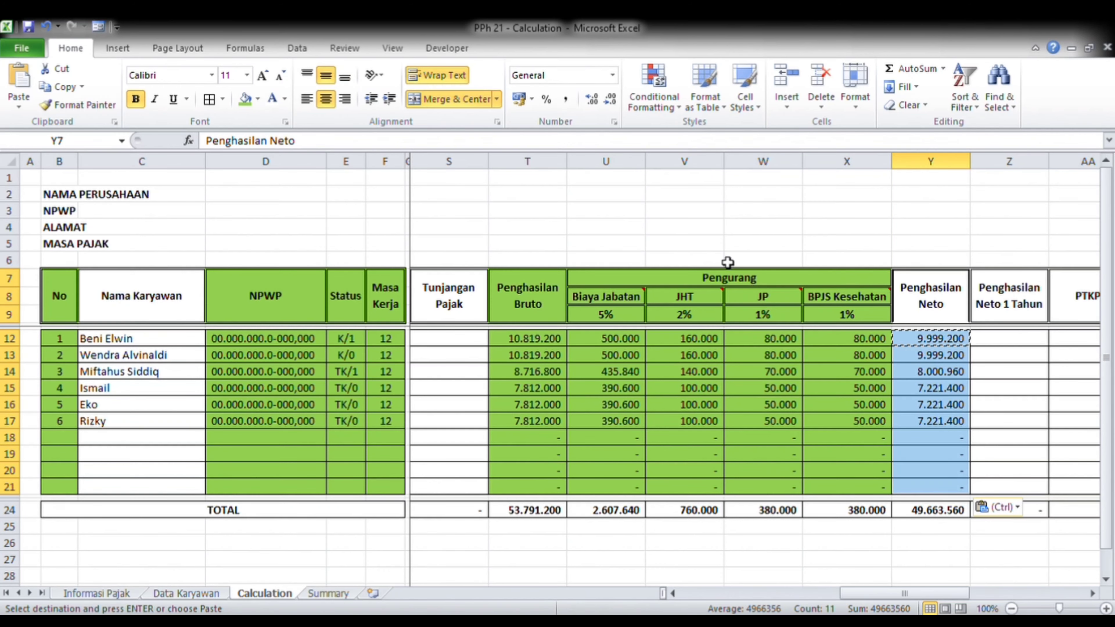
click(245, 102)
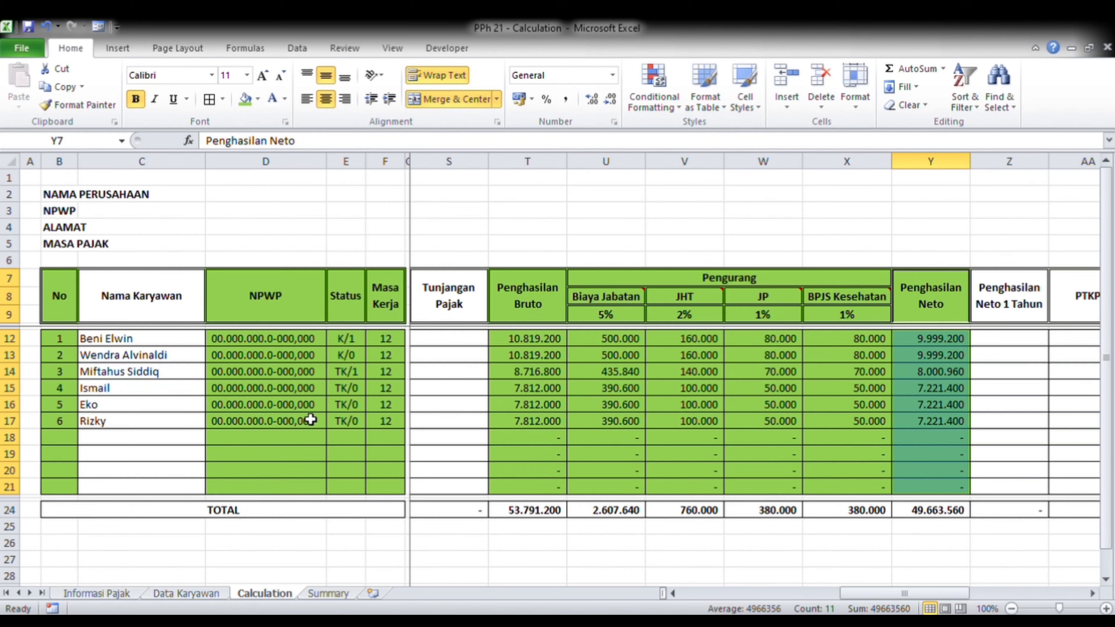
key(Right)
key(Right)
key(Left)
key(Left)
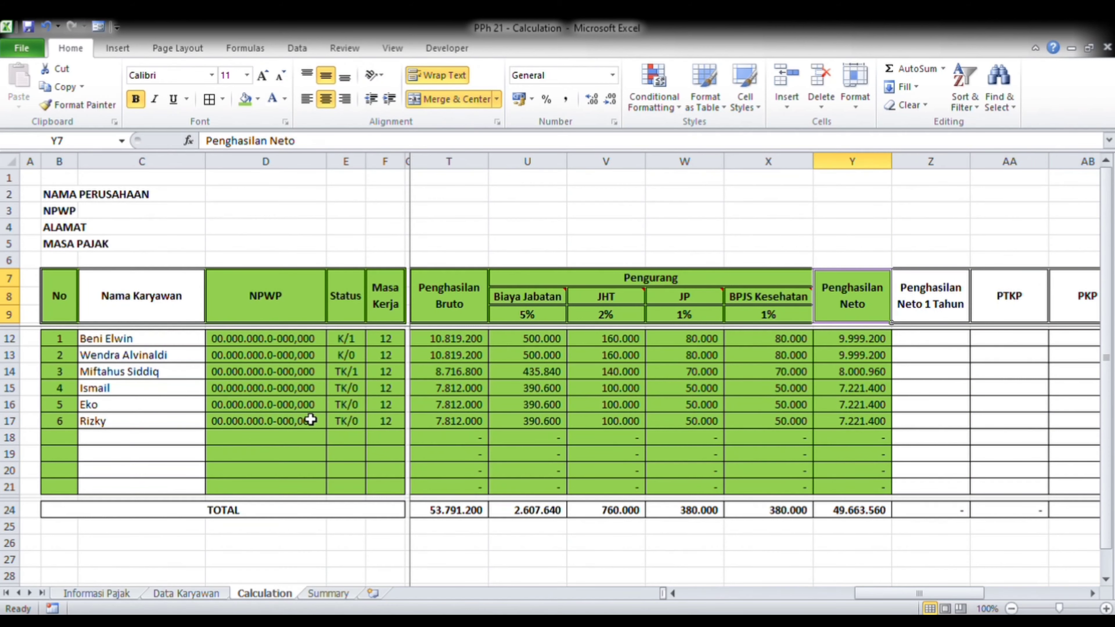
Step: Calculate the first employee's Penghasilan Neto 1 Tahun in Z12 with the formula =Y12*12
key(Right)
key(Down)
key(Left)
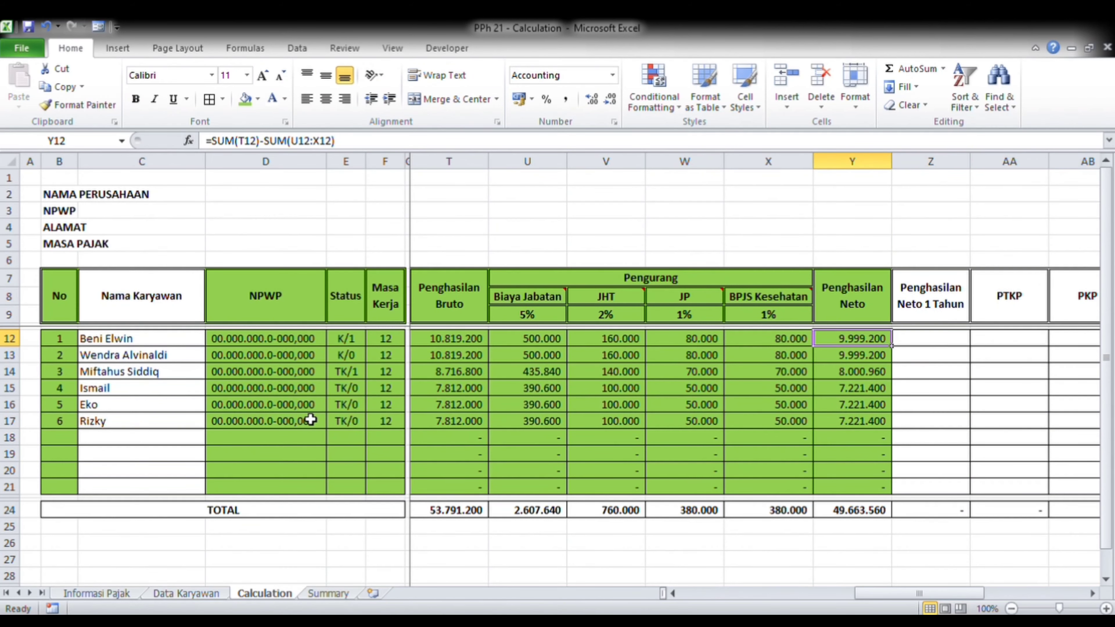
key(Right)
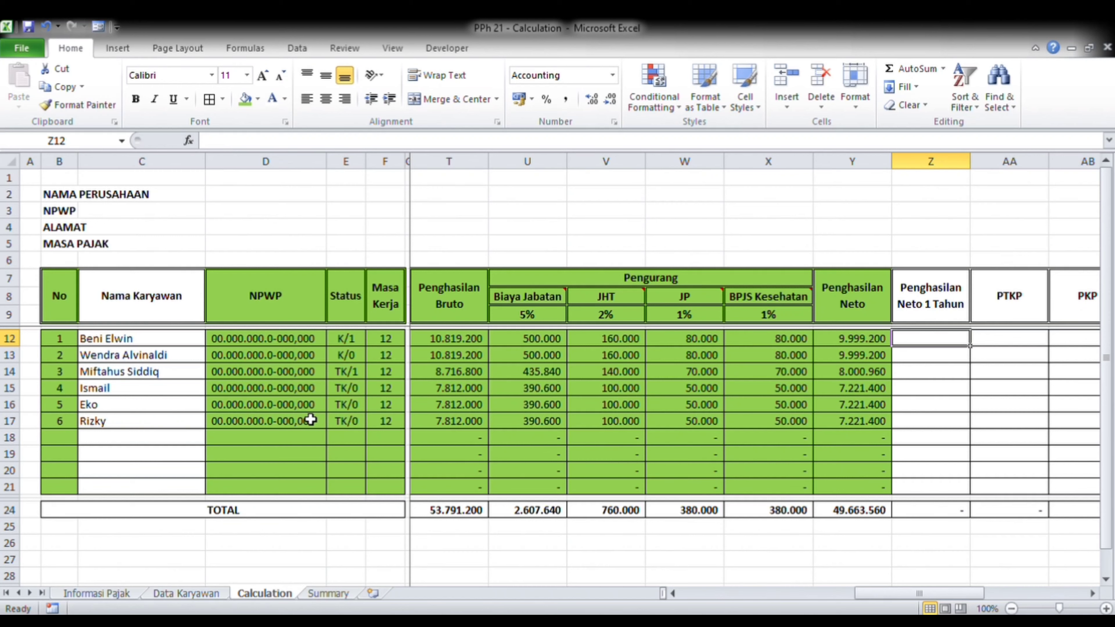
text(=Y12*12)
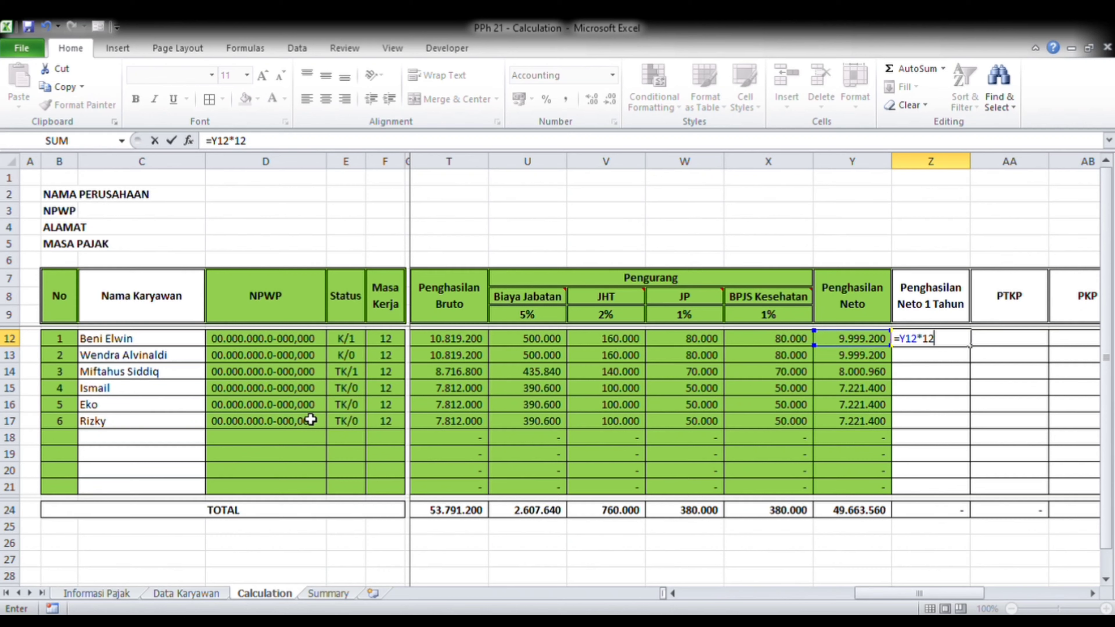
key(ctrl+Return)
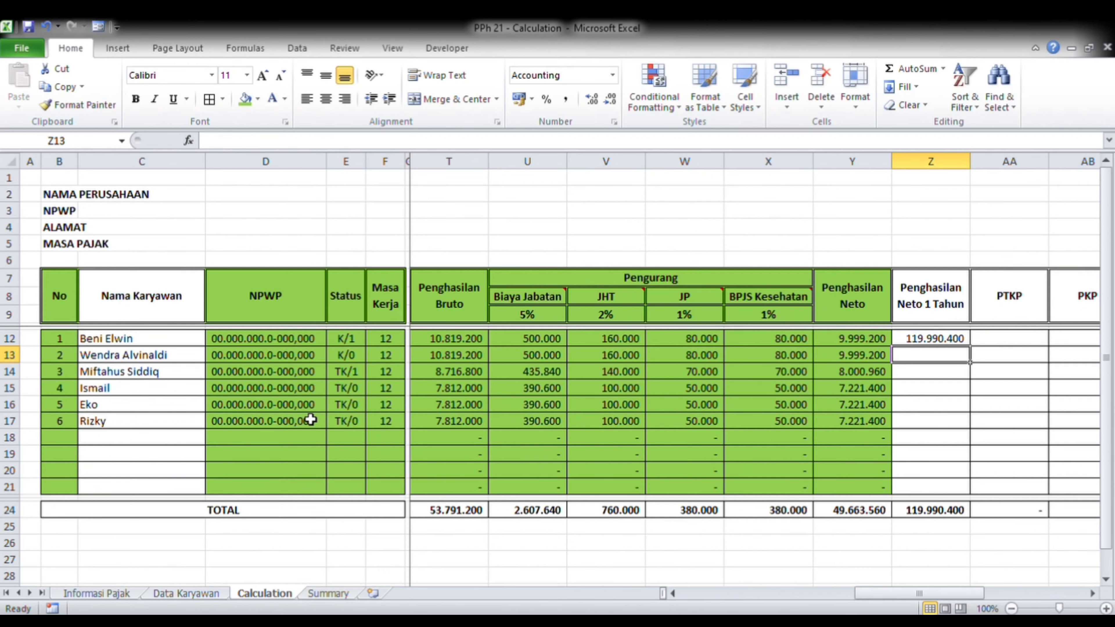
Step: Copy the annual net income formula from Z12 down to Z21
key(ctrl+c)
key(Down)
key(shift+Down)
key(shift+Down)
key(shift+Down)
key(shift+Down)
key(shift+Down)
key(shift+Down)
key(shift+Down)
key(shift+Down)
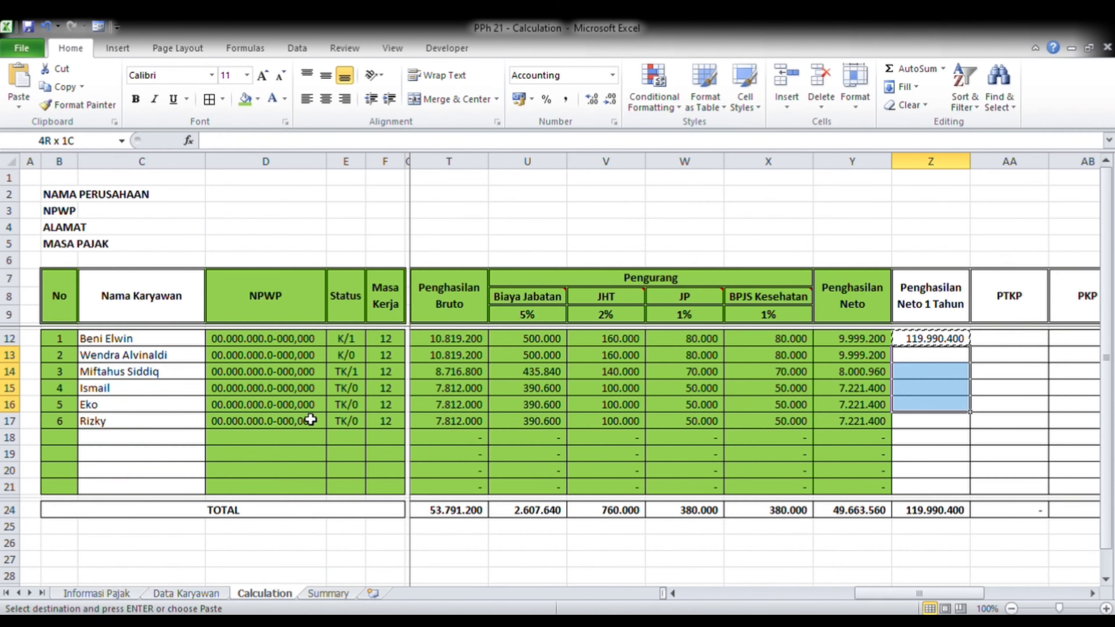
key(ctrl+v)
key(Up)
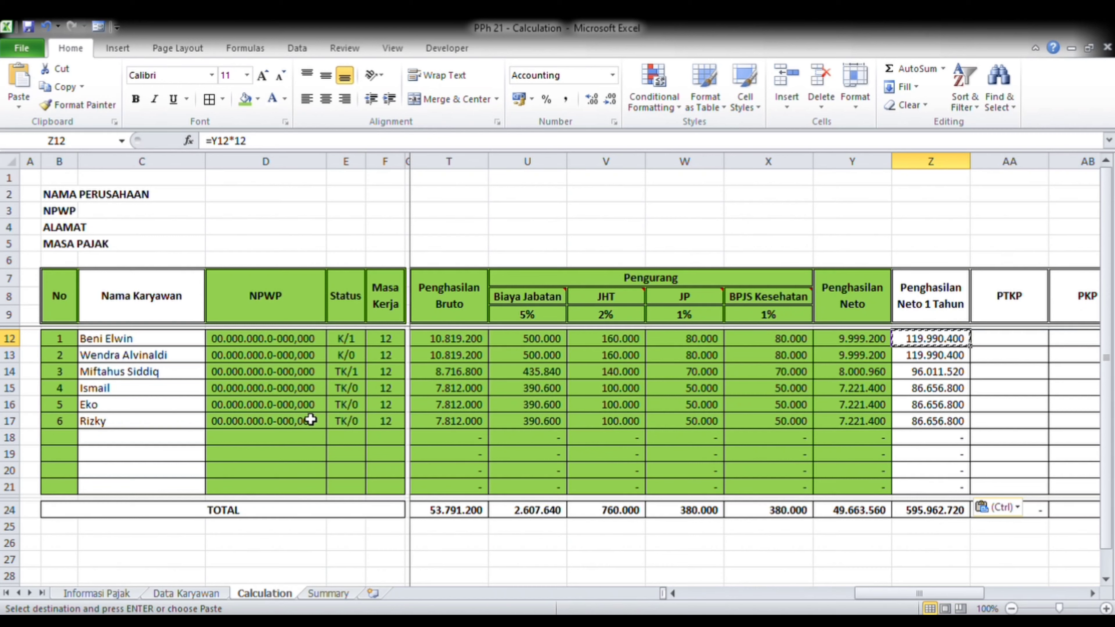
Step: Examine the copied annual net income formulas in column Z and the neighbouring PTKP column
key(Down)
key(Down)
key(Down)
key(Down)
key(Down)
key(Down)
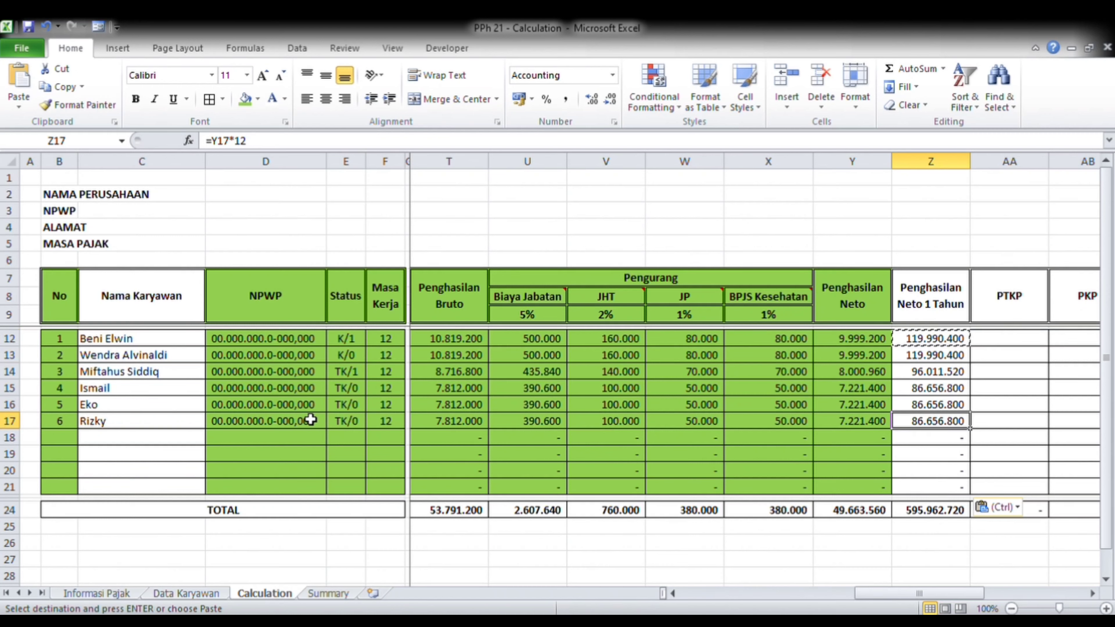
key(Right)
key(Right)
key(Left)
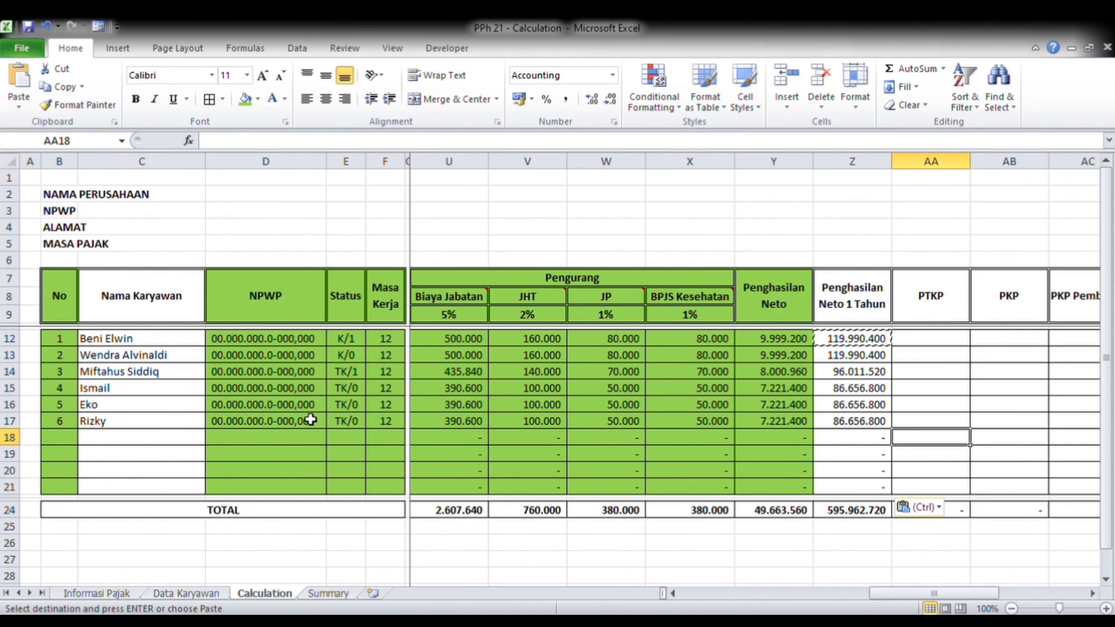
key(Up)
key(Up)
key(Up)
key(Up)
key(Up)
key(Up)
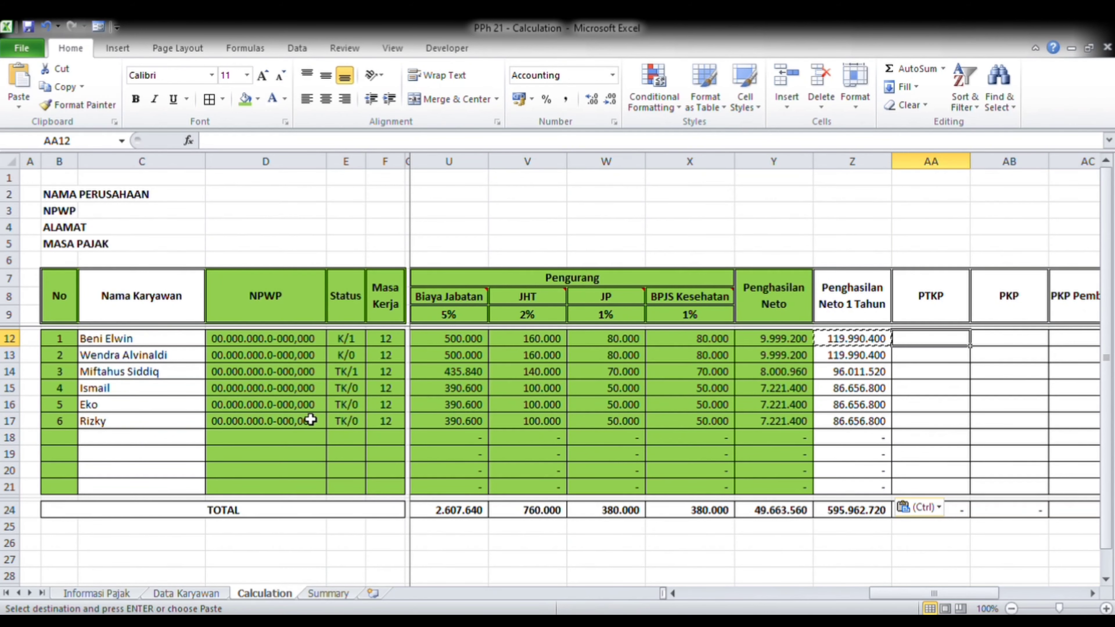
key(Left)
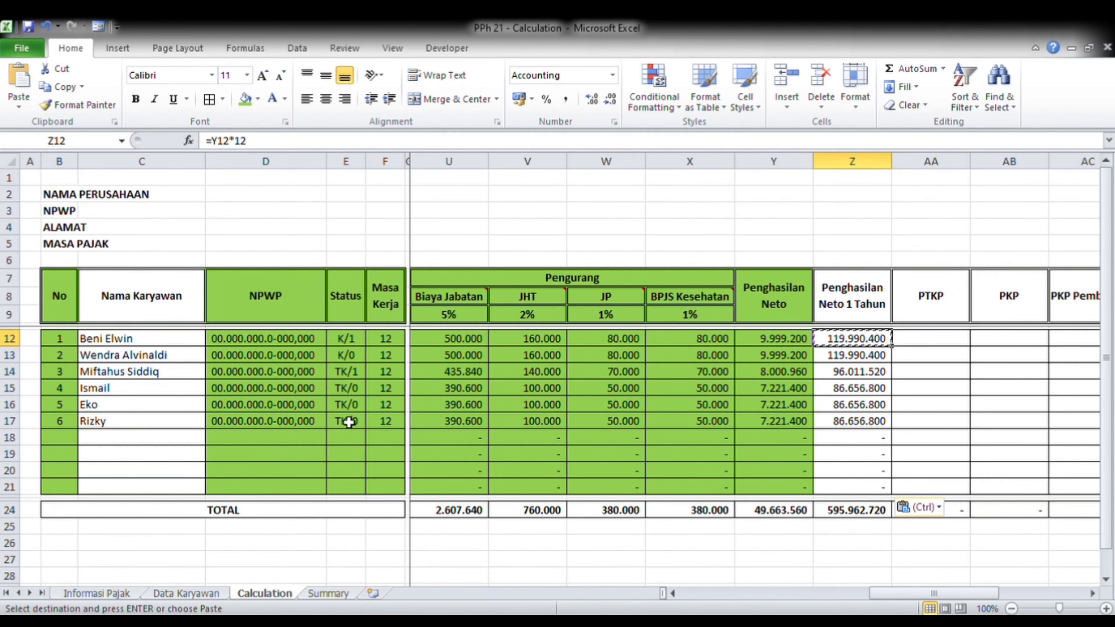
Step: Fill the Penghasilan Neto 1 Tahun header and cells Z12:Z21 with green
click(858, 301)
ctrl+drag(851, 338, 849, 485)
click(246, 99)
click(605, 372)
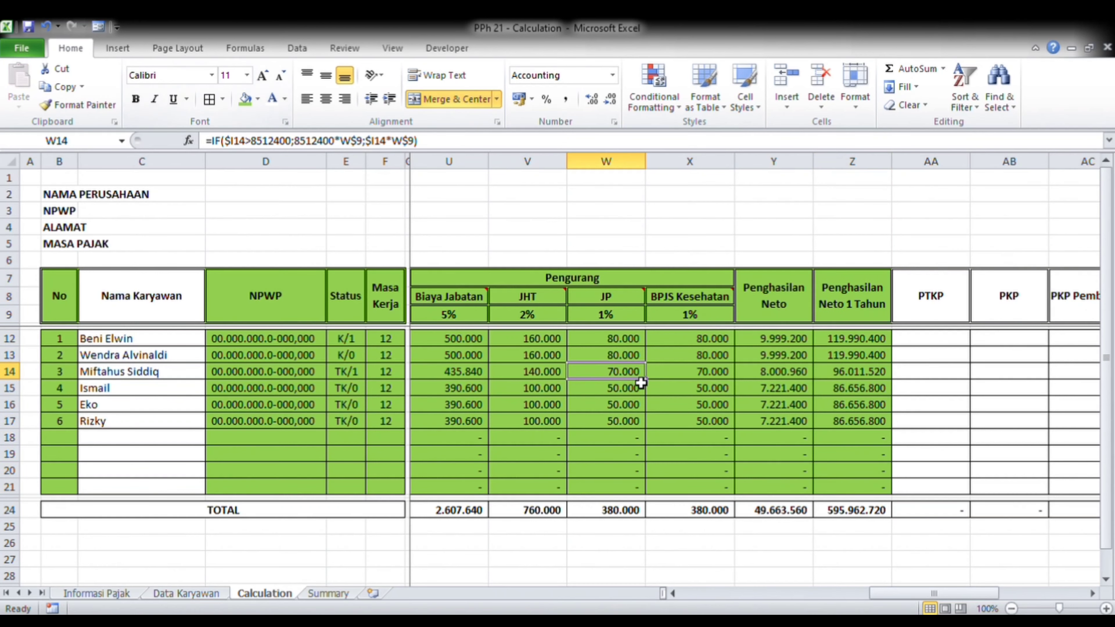
Step: Check the formulas in Z17 and Z12 and review the remaining columns from PTKP to Tabel Bantu Gross Up
click(849, 417)
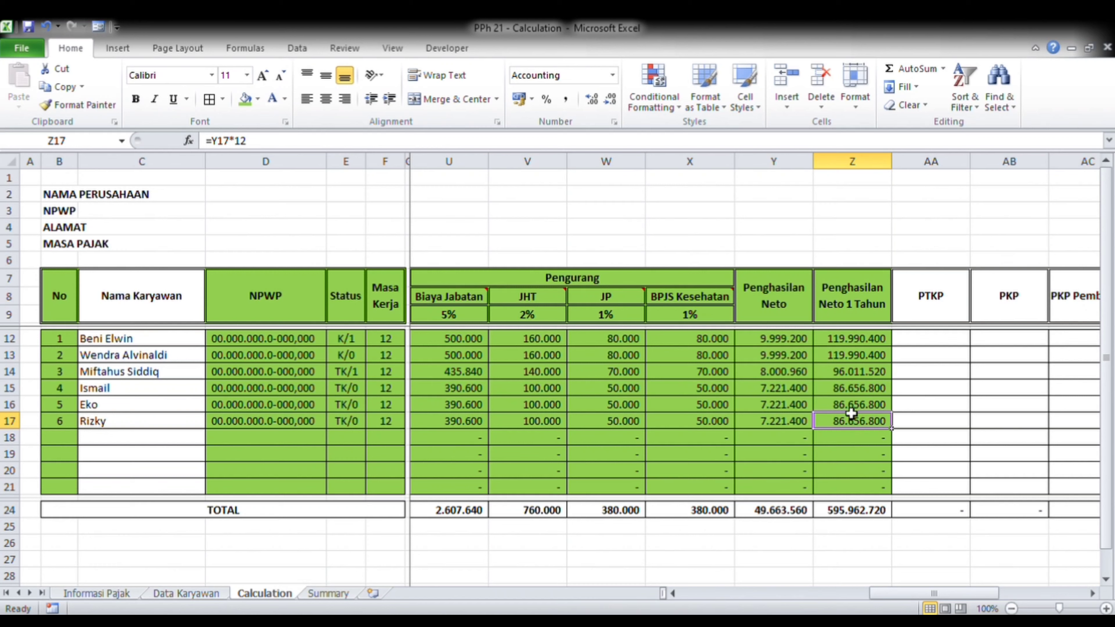
click(856, 342)
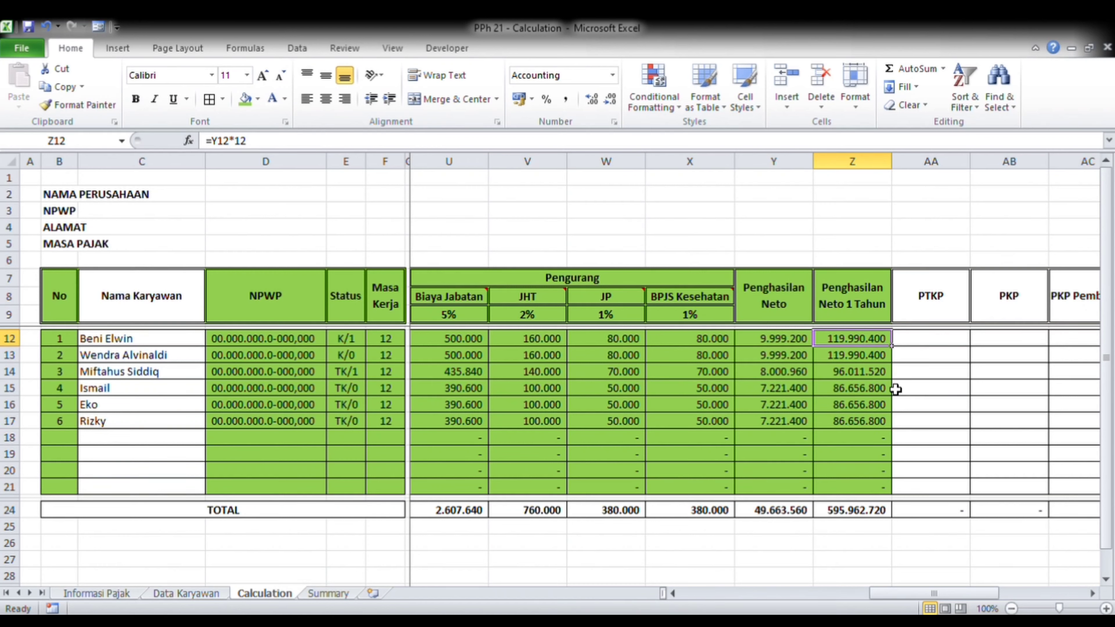
key(Right)
key(Right)
key(Right)
key(Right)
key(Right)
key(Right)
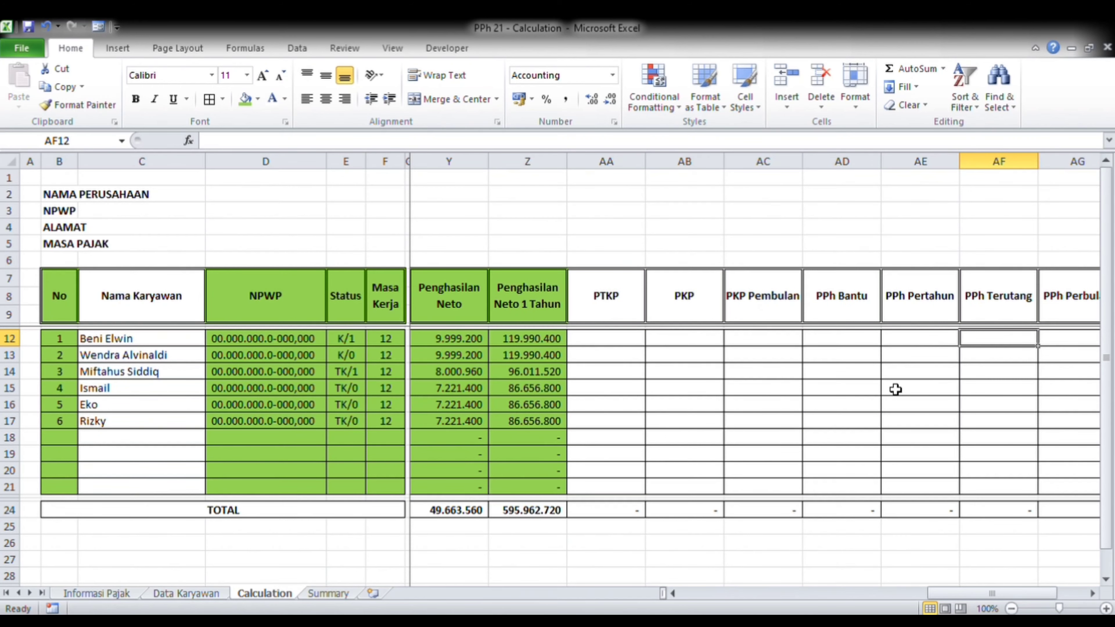
key(Right)
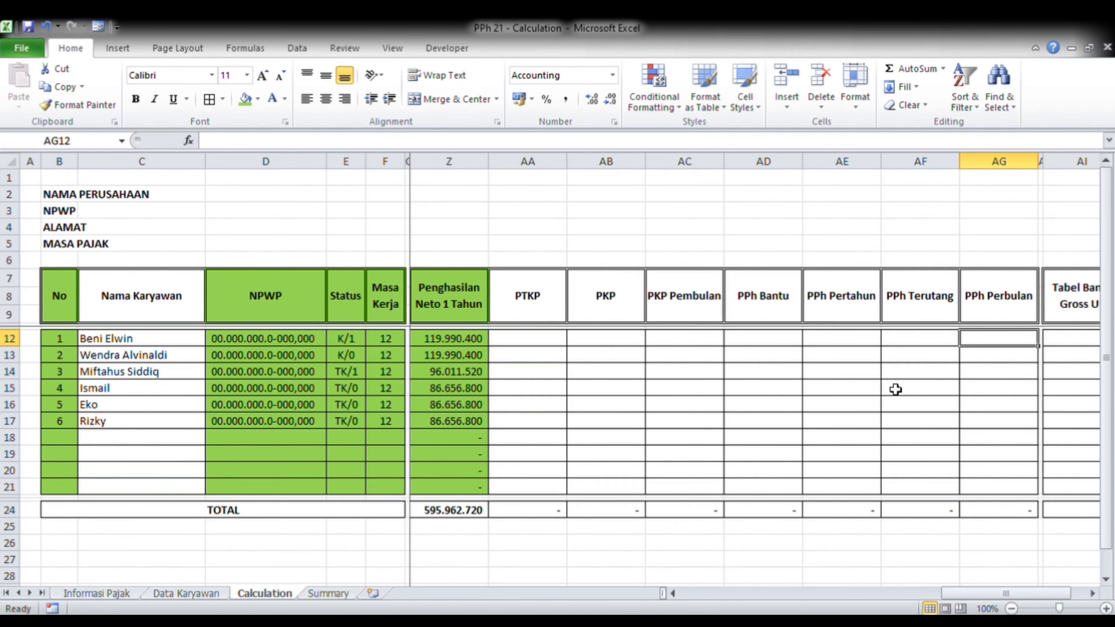
key(Right)
key(Right)
key(Right)
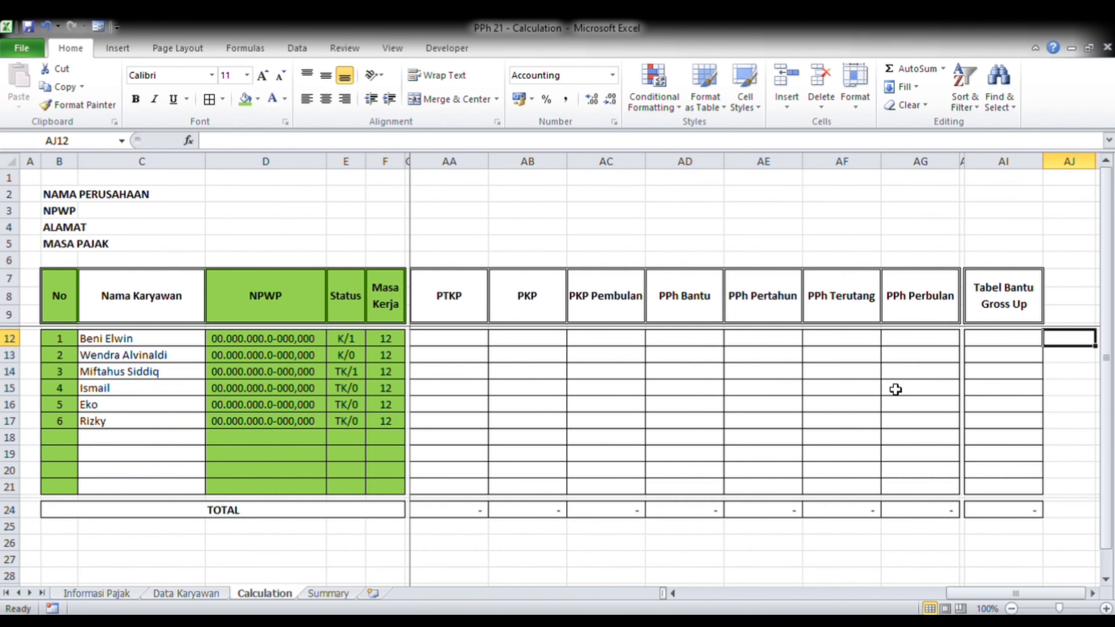